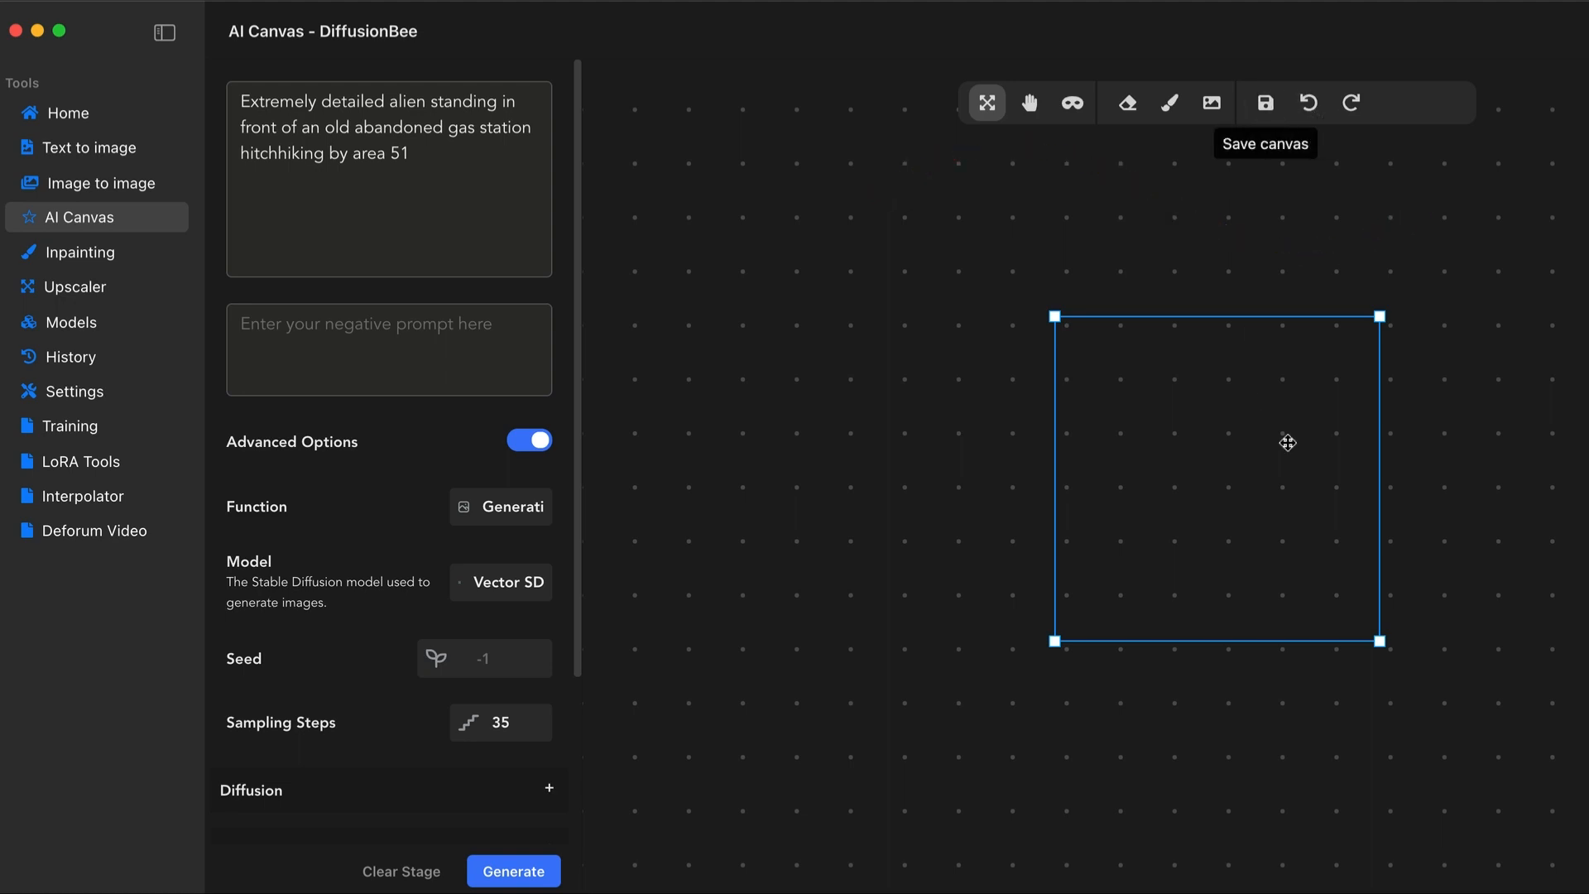
Paint a yellow freehand scribble across the canvas and undo it
left_click(1170, 103)
mouse_move(1146, 535)
left_mouse_down()
mouse_move(1172, 422)
mouse_move(1170, 452)
mouse_move(1144, 277)
mouse_move(846, 488)
mouse_move(939, 308)
mouse_move(1290, 476)
mouse_move(1436, 563)
left_mouse_up()
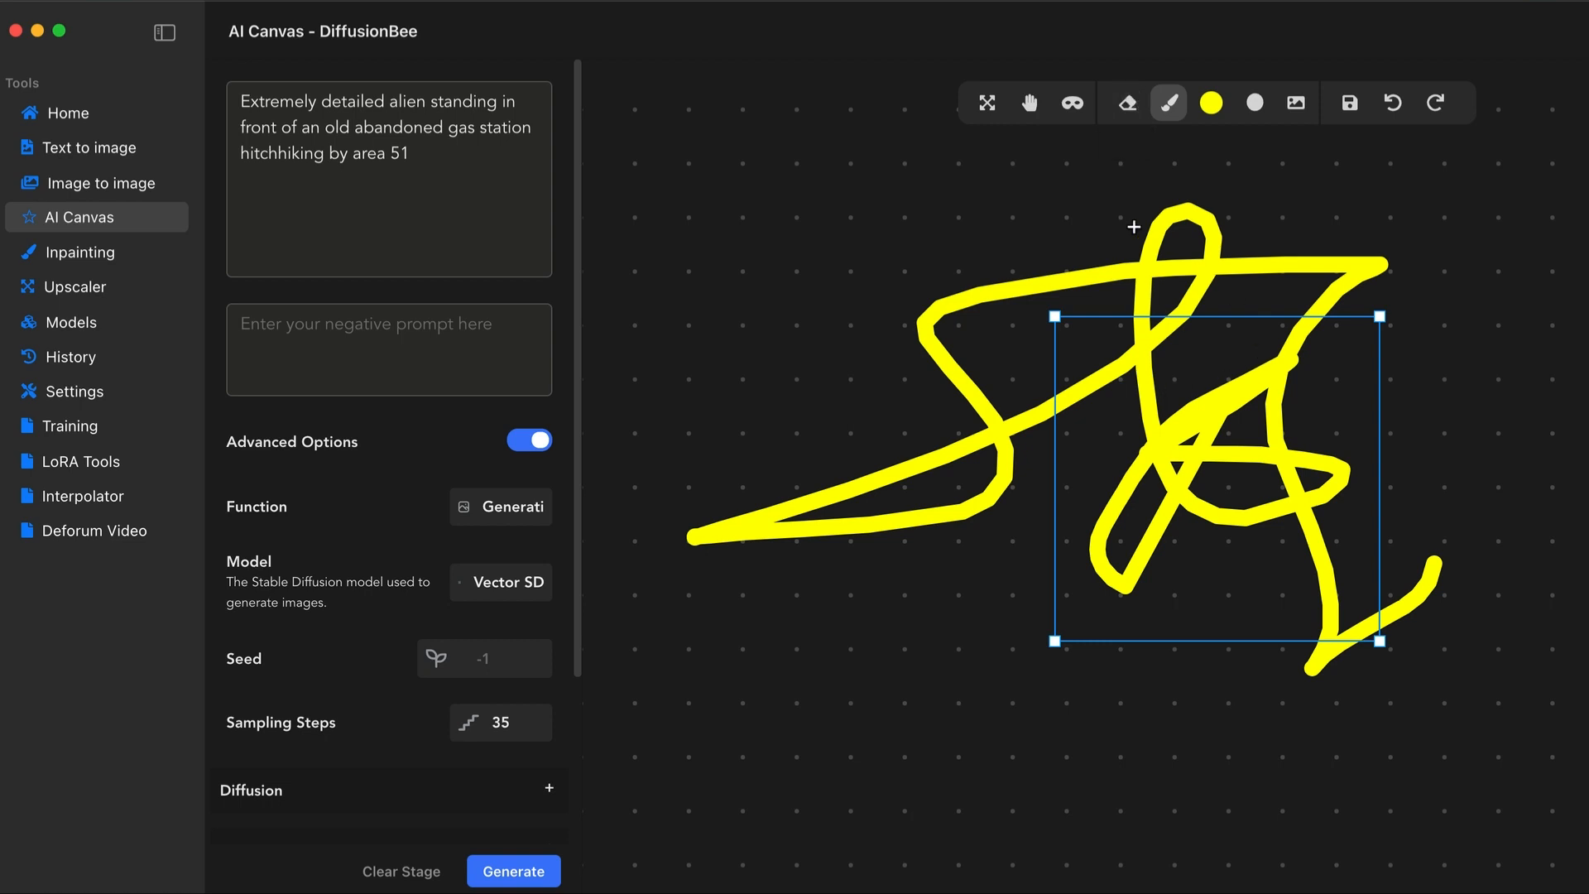
left_click(1395, 103)
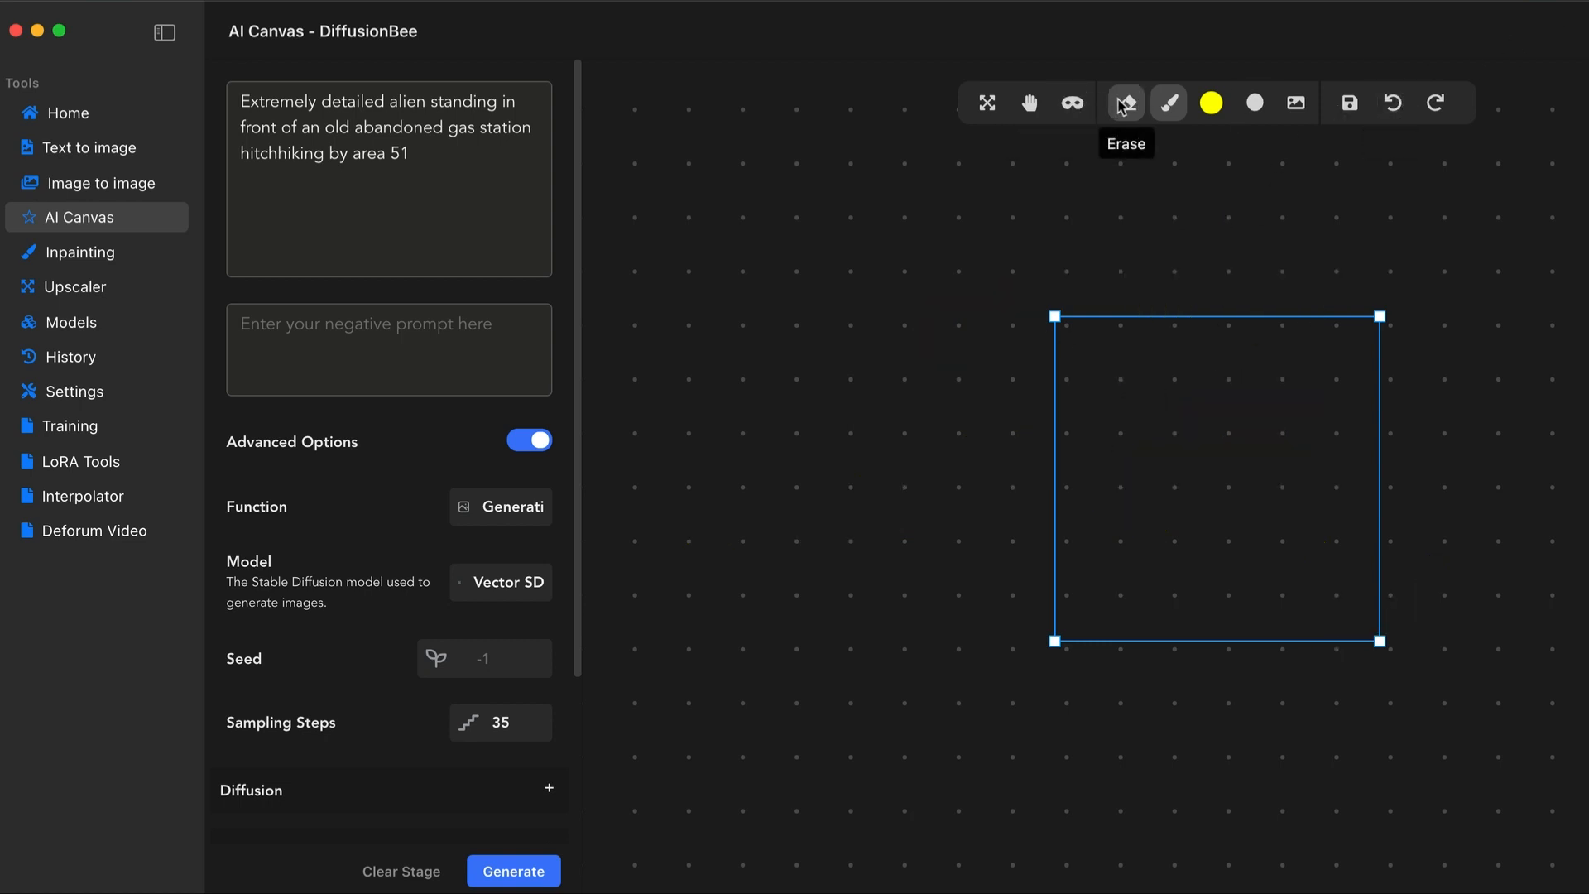
Paint a small yellow sketch in the canvas frame, erase through its upper part, and undo both edits
mouse_move(1135, 316)
left_mouse_down()
mouse_move(1233, 336)
mouse_move(1154, 354)
left_mouse_up()
left_click(1128, 103)
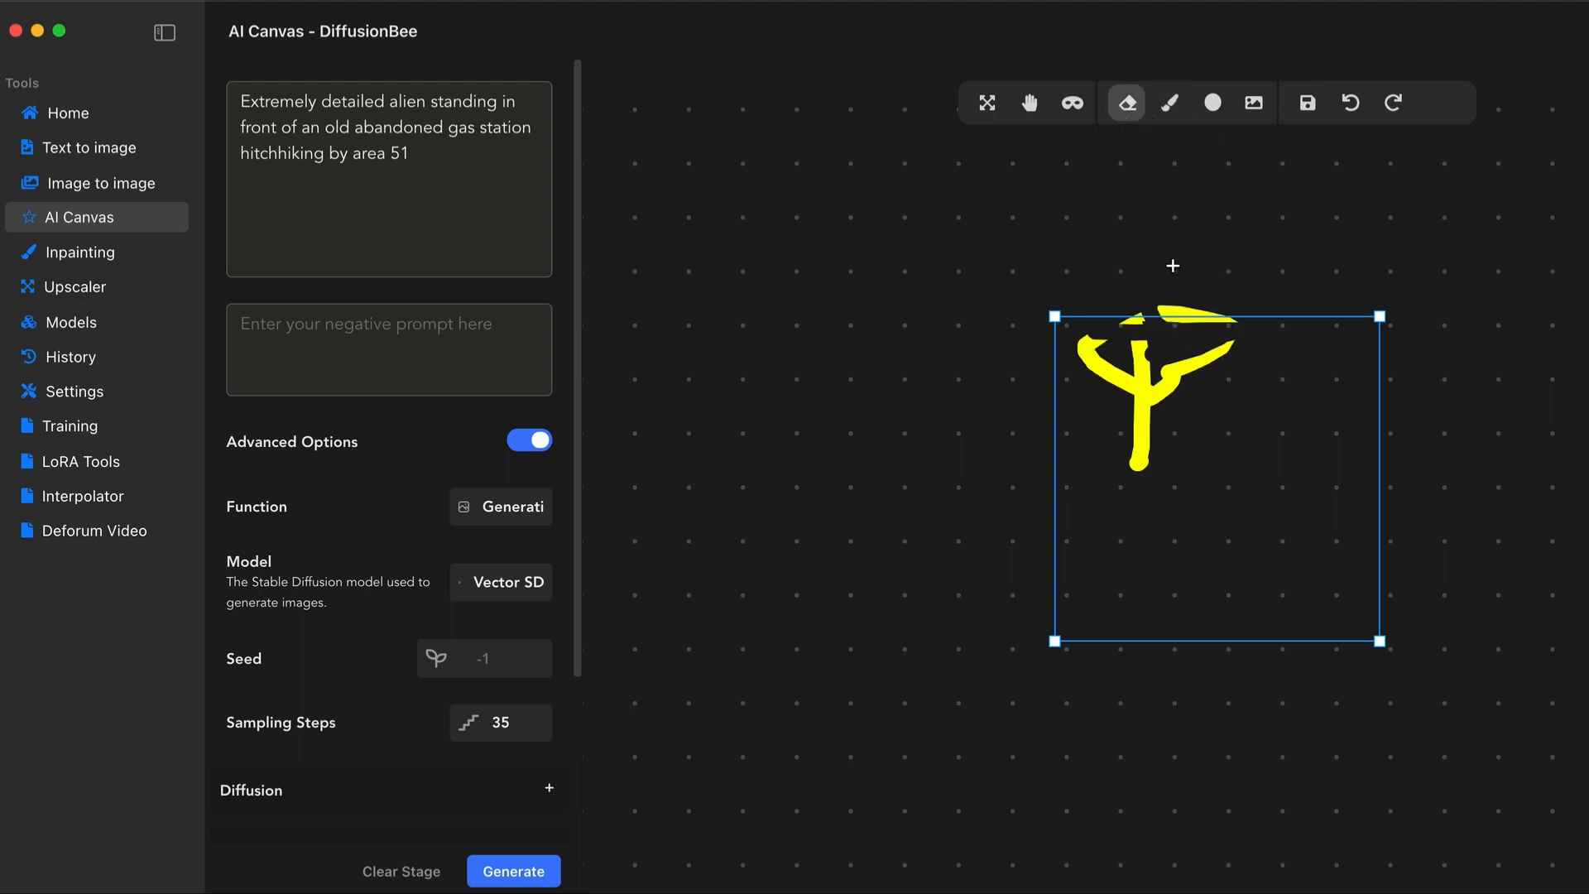
left_click(1350, 103)
left_click(1350, 103)
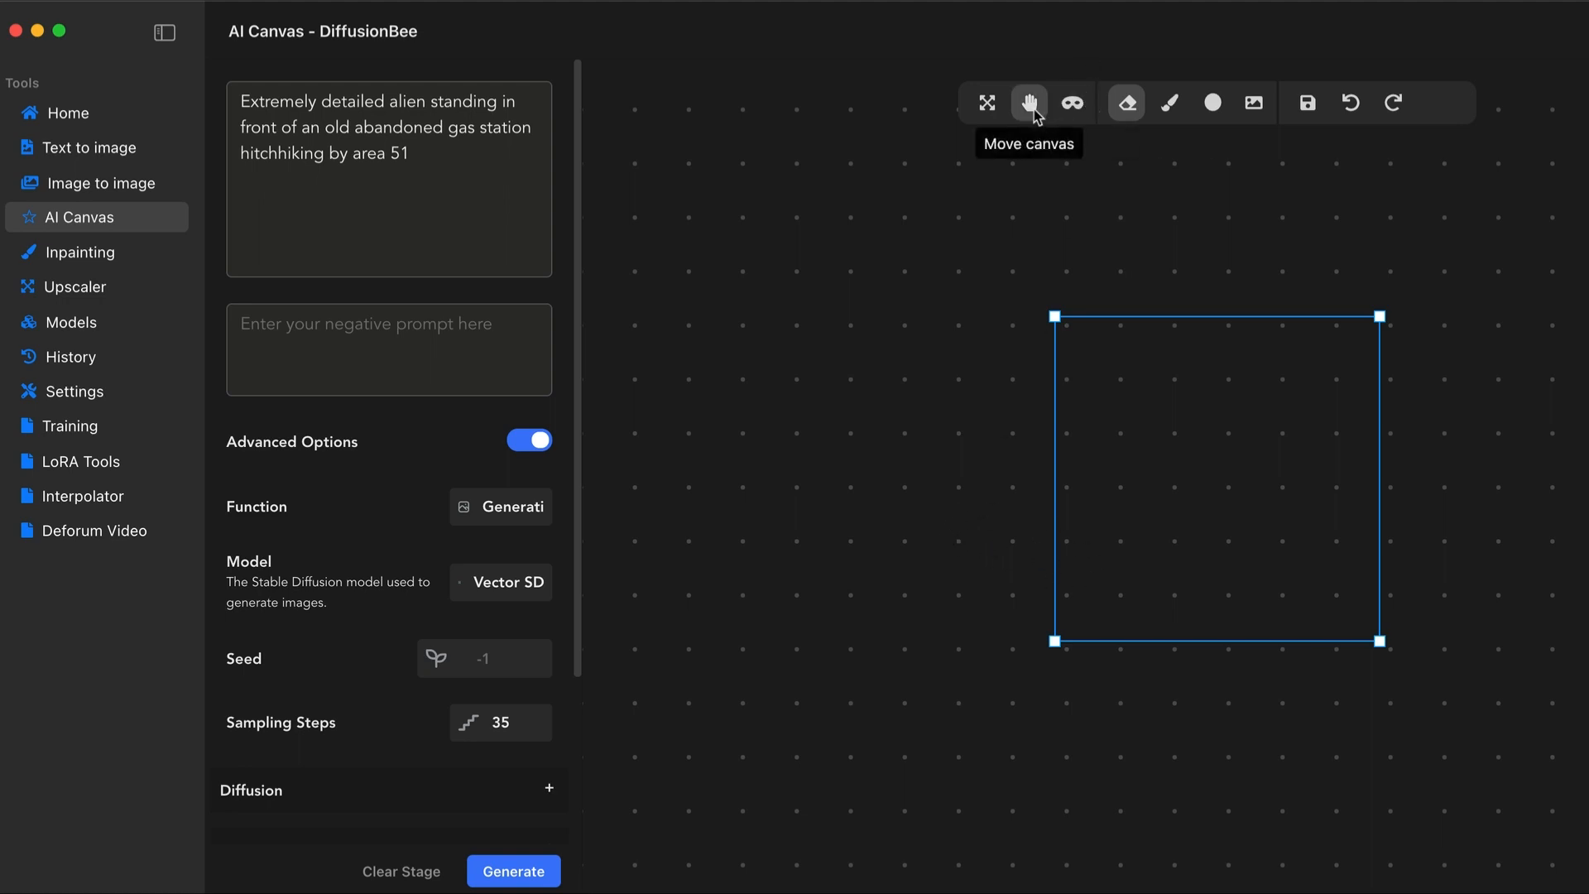
left_click(994, 114)
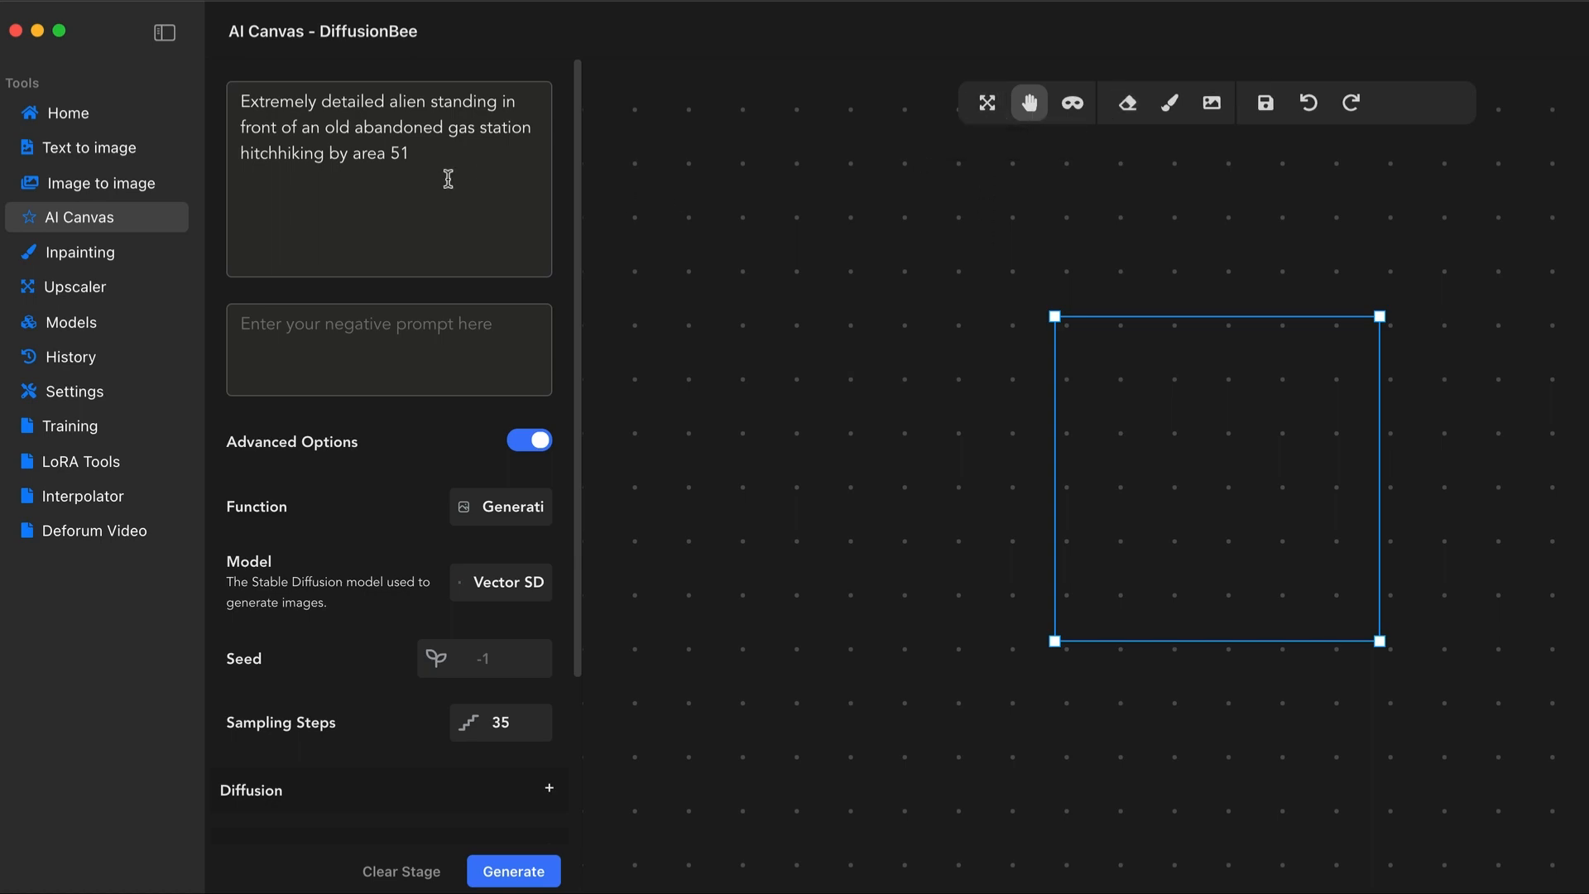
Turn off the advanced options and set the function to Text To Image
left_click(530, 439)
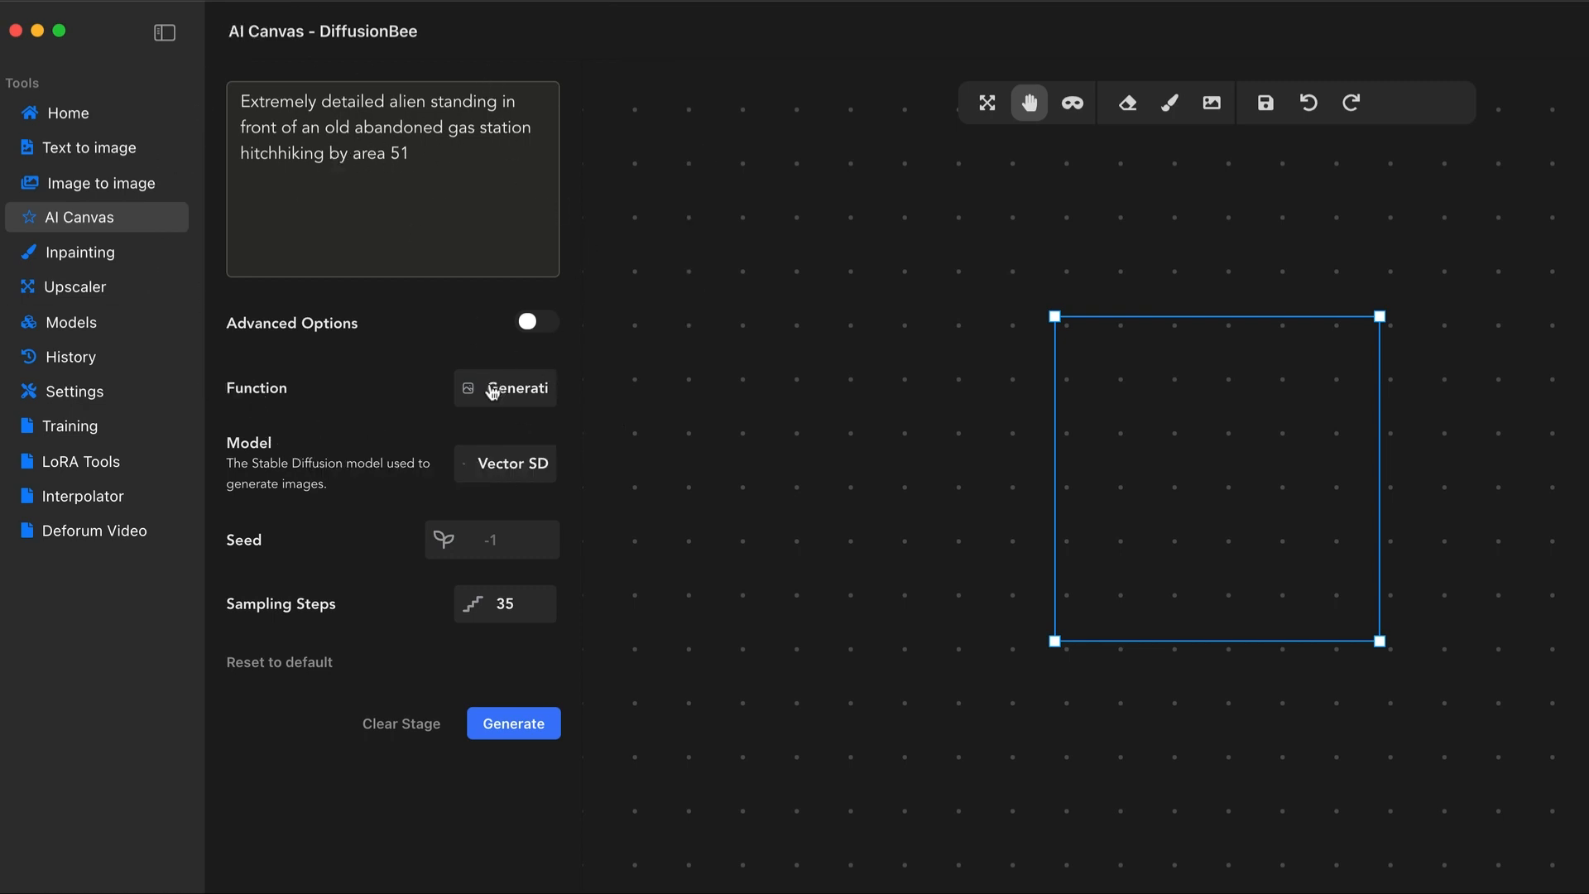
left_click(512, 401)
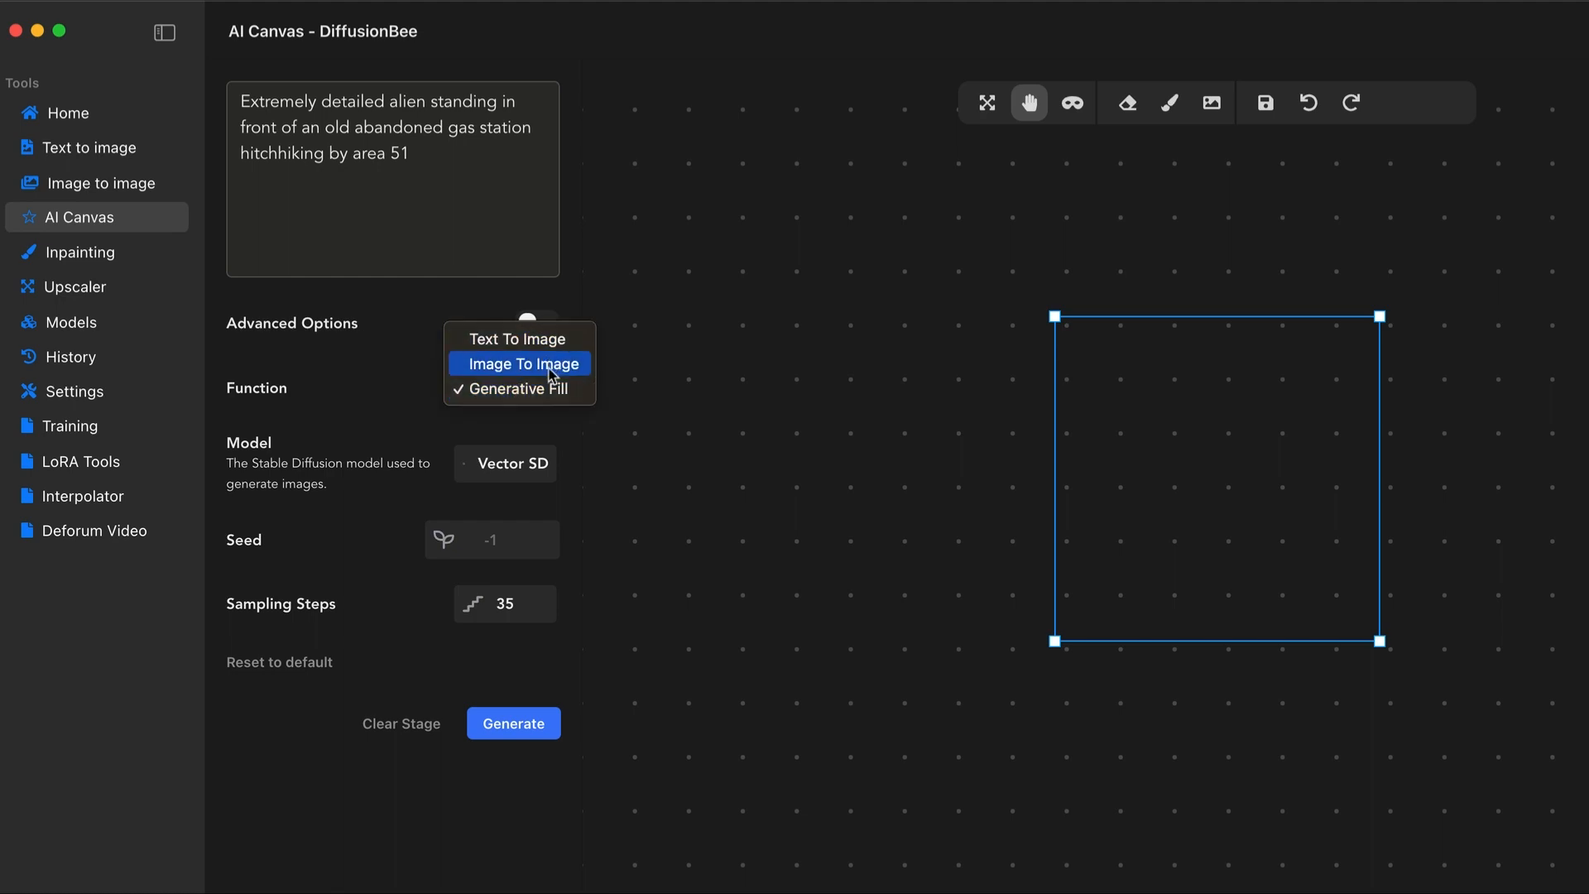
left_click(499, 341)
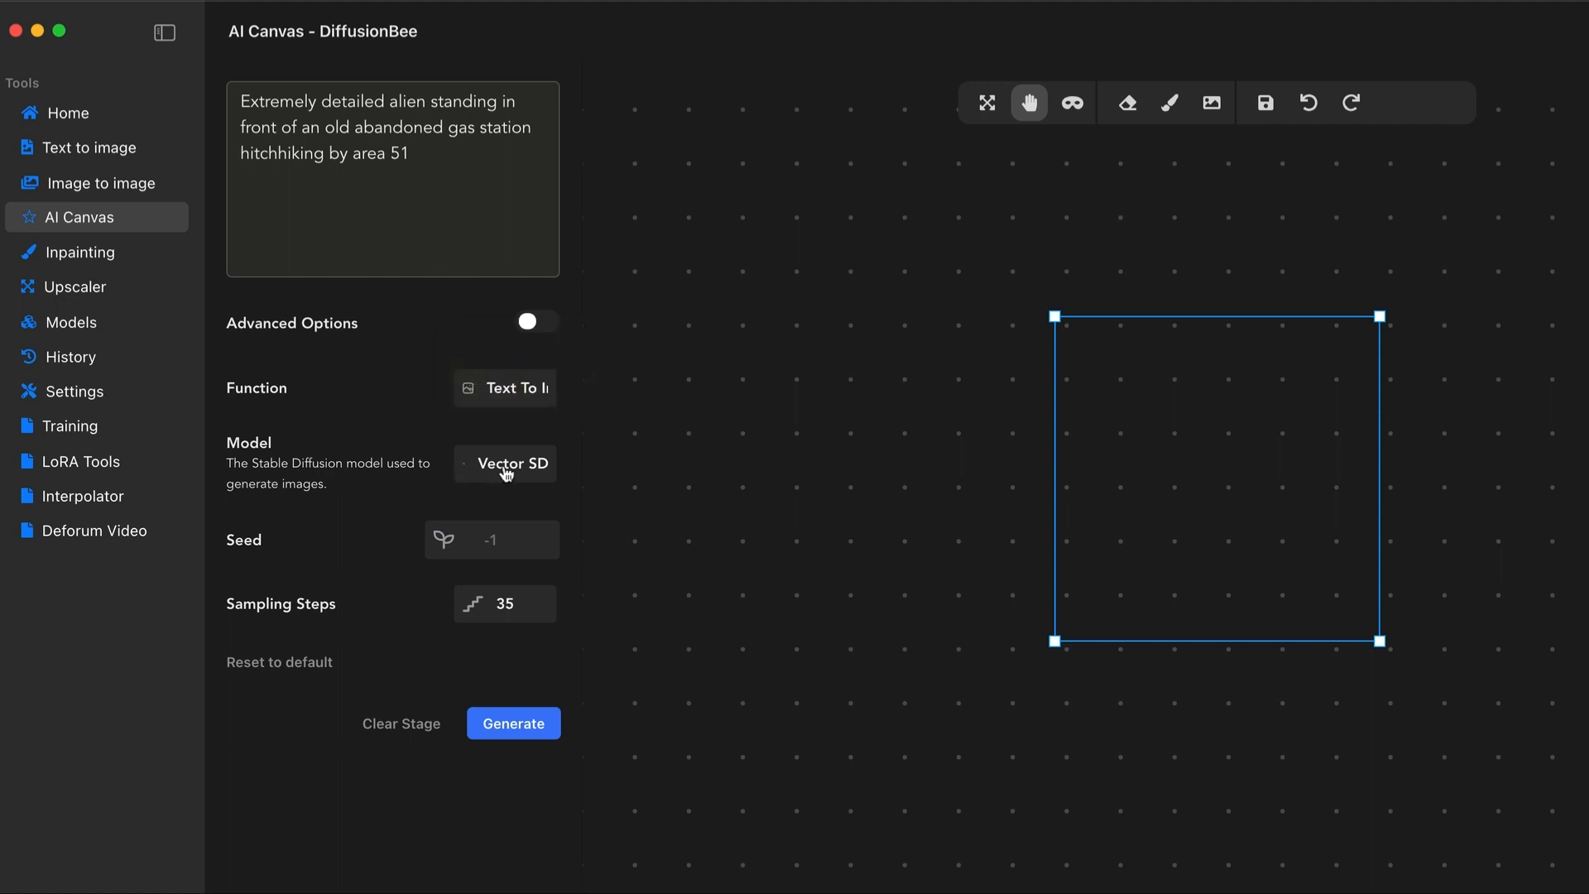
Choose the dreamshaper_631BakedVae model and set the sampling steps to 30
left_click(506, 469)
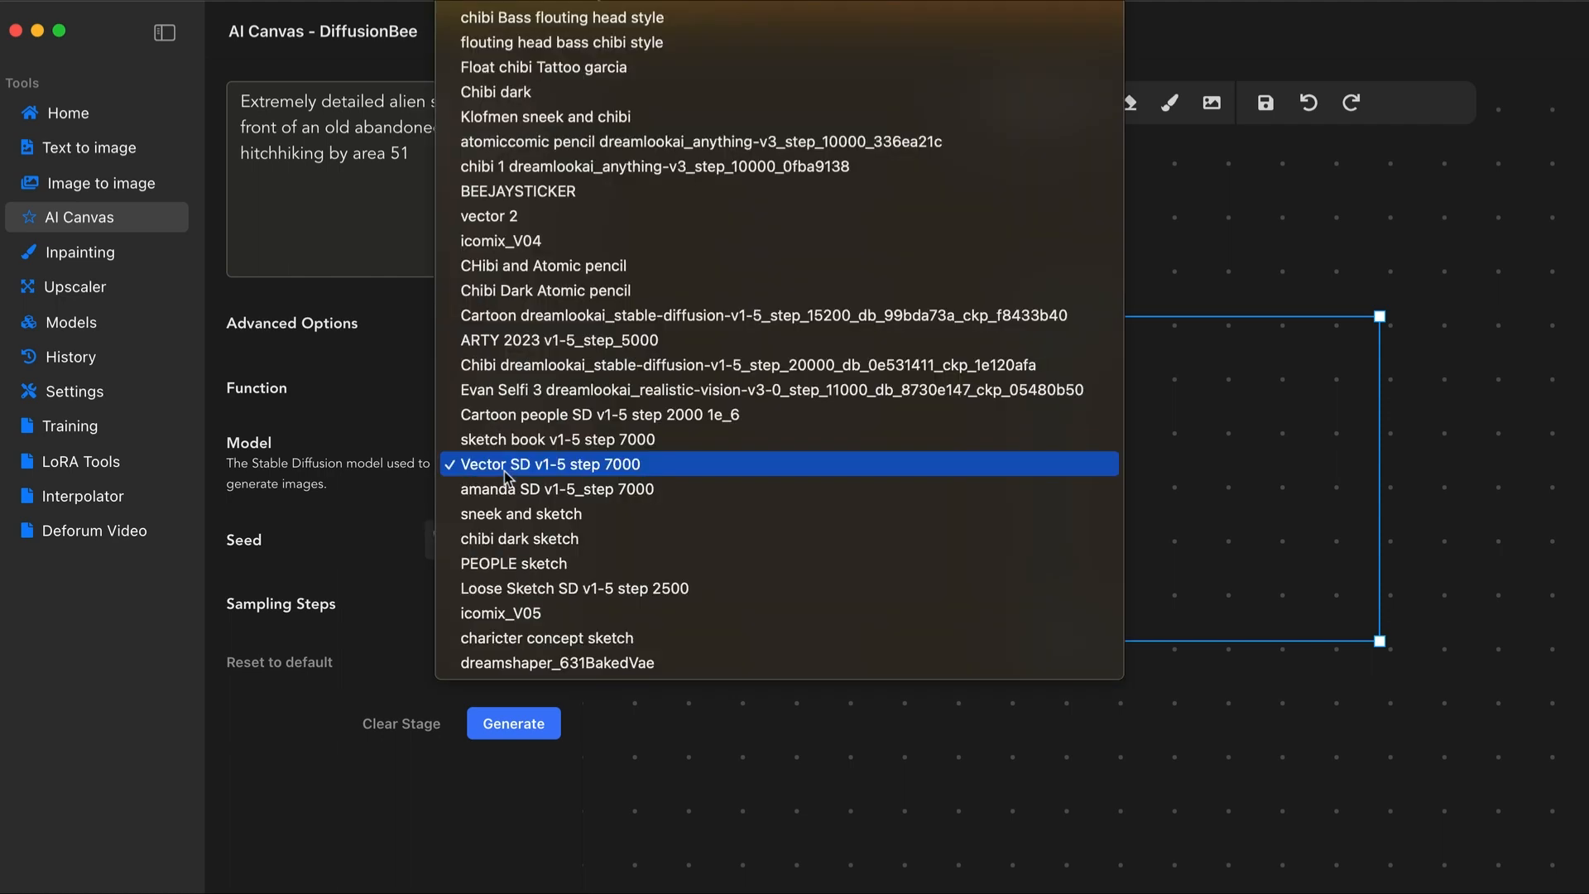
left_click(541, 664)
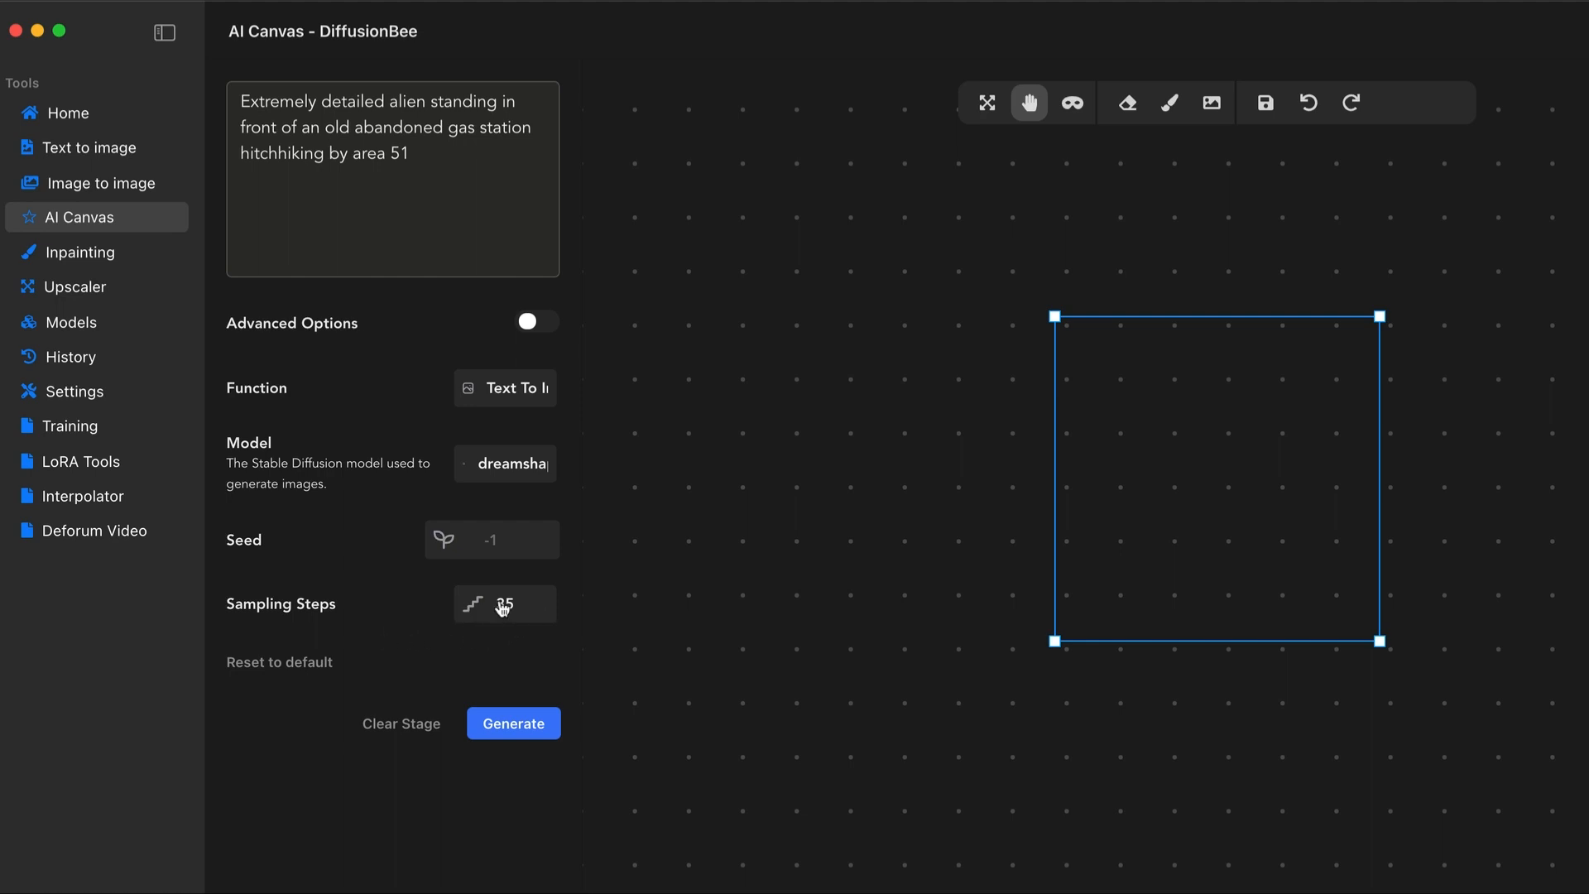
left_click(501, 604)
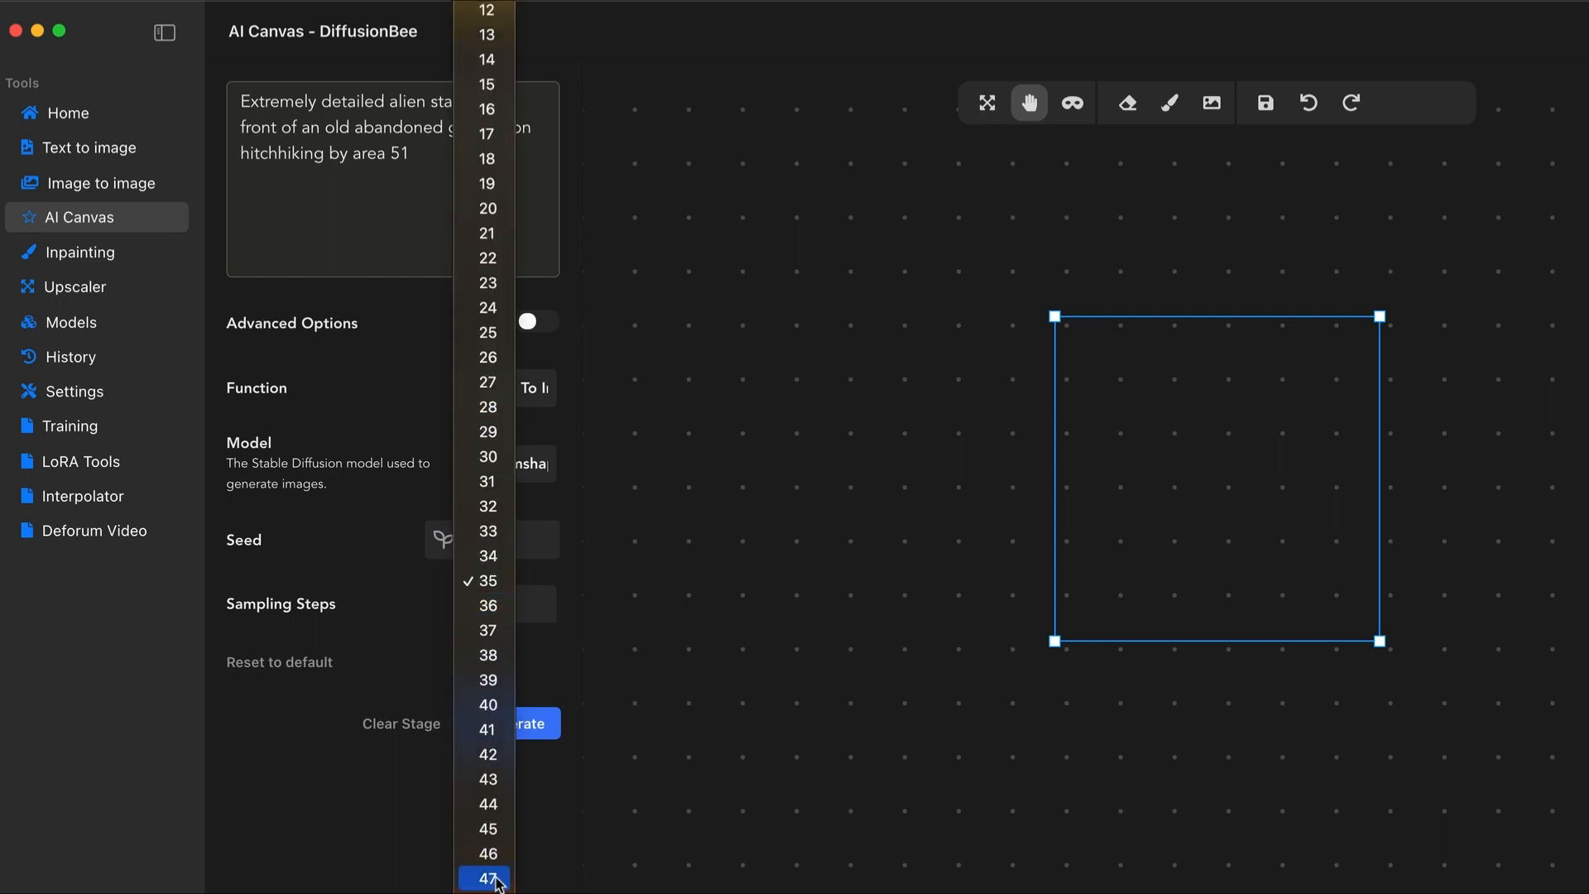
left_click(486, 703)
left_click(506, 603)
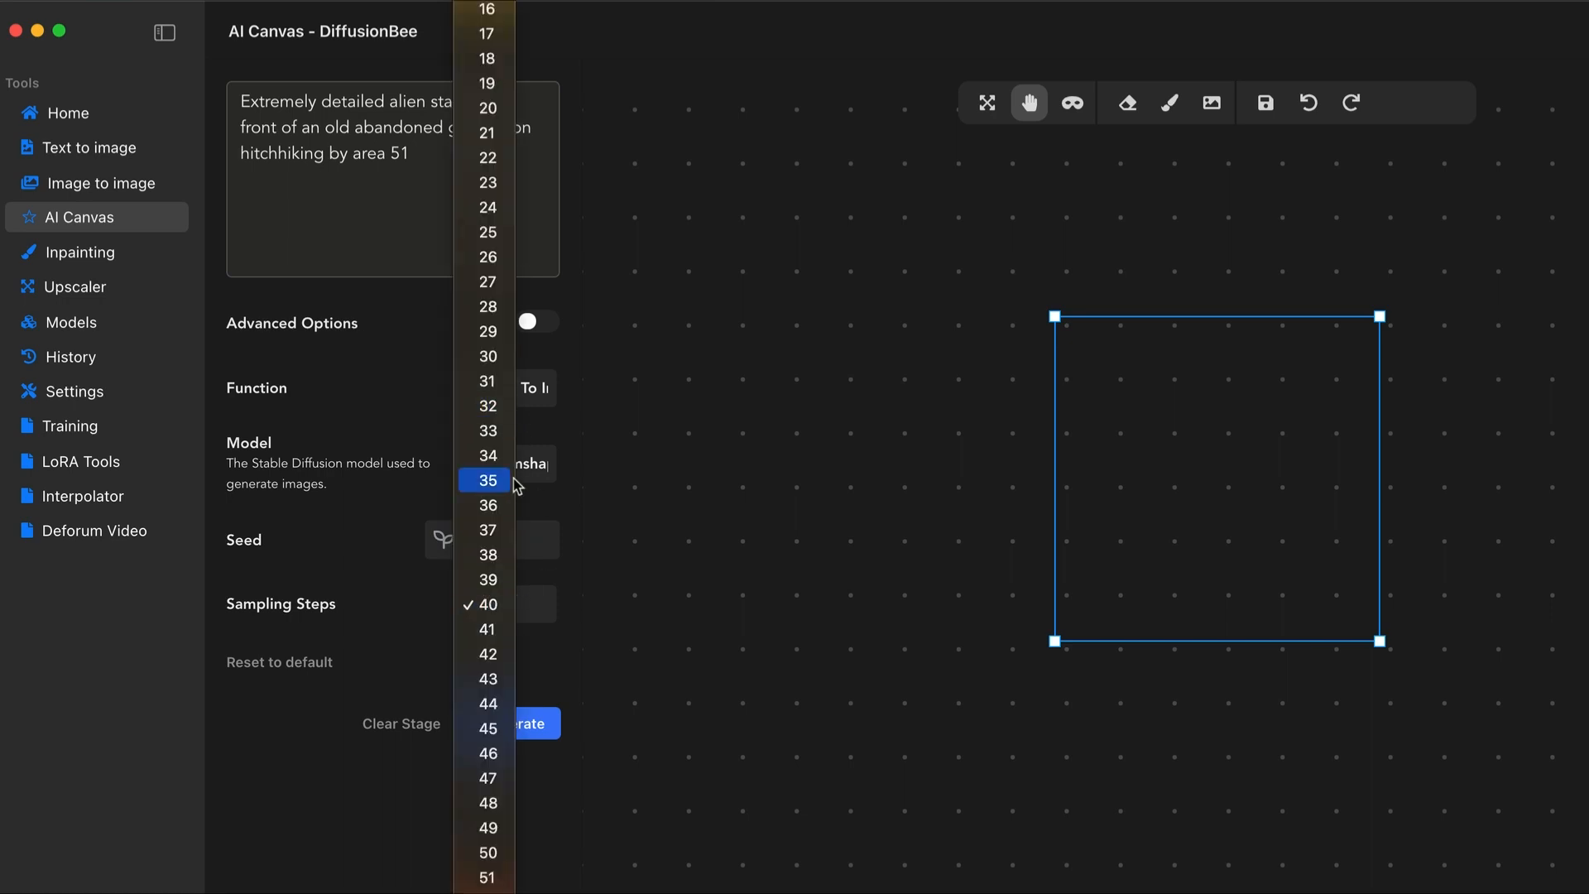
left_click(496, 356)
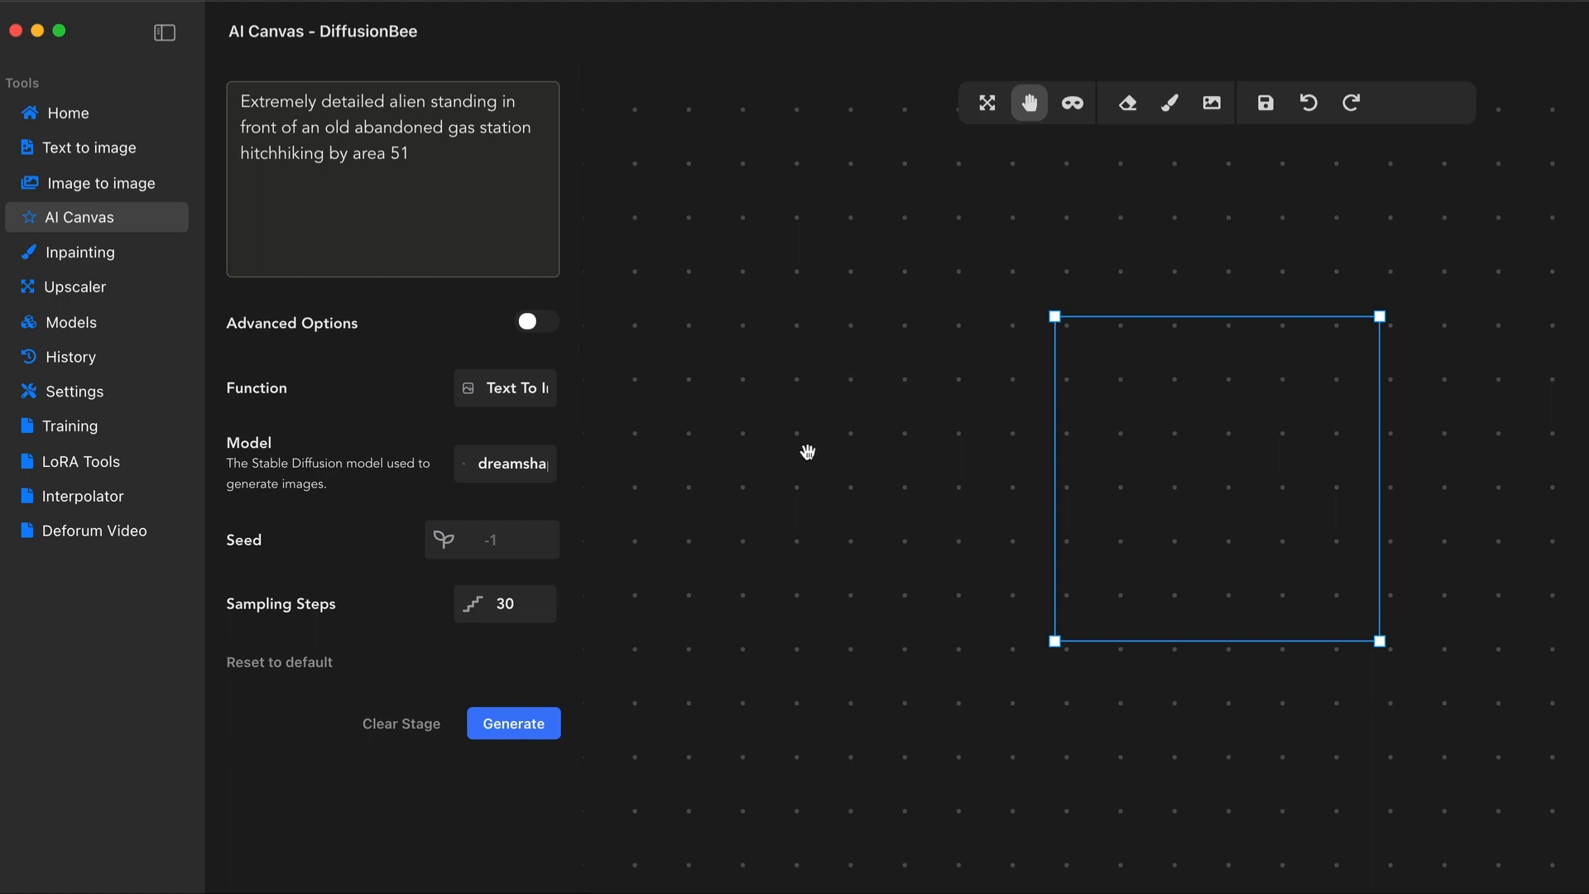
Turn on the advanced options and enter the negative prompt "monochrome, greyscale, watermark, multiple views, watermark, text, signature, jpeg, blurry"
left_click(529, 324)
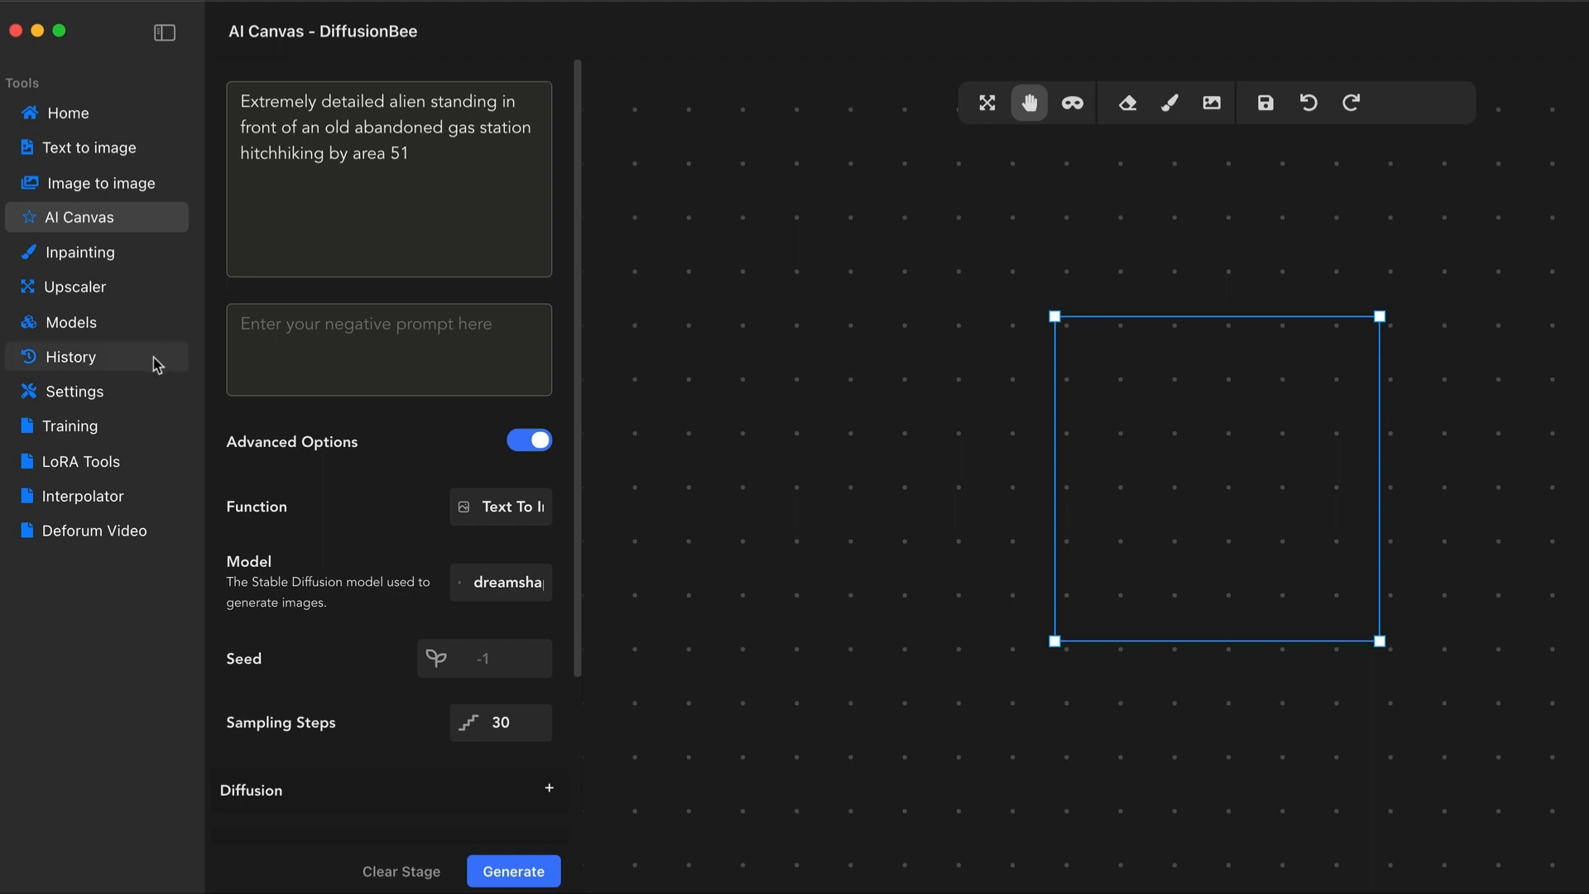
left_click(490, 337)
type("monochrome, greyscale, watermark, multiple views, watermark, text, signature, jpeg, blurry")
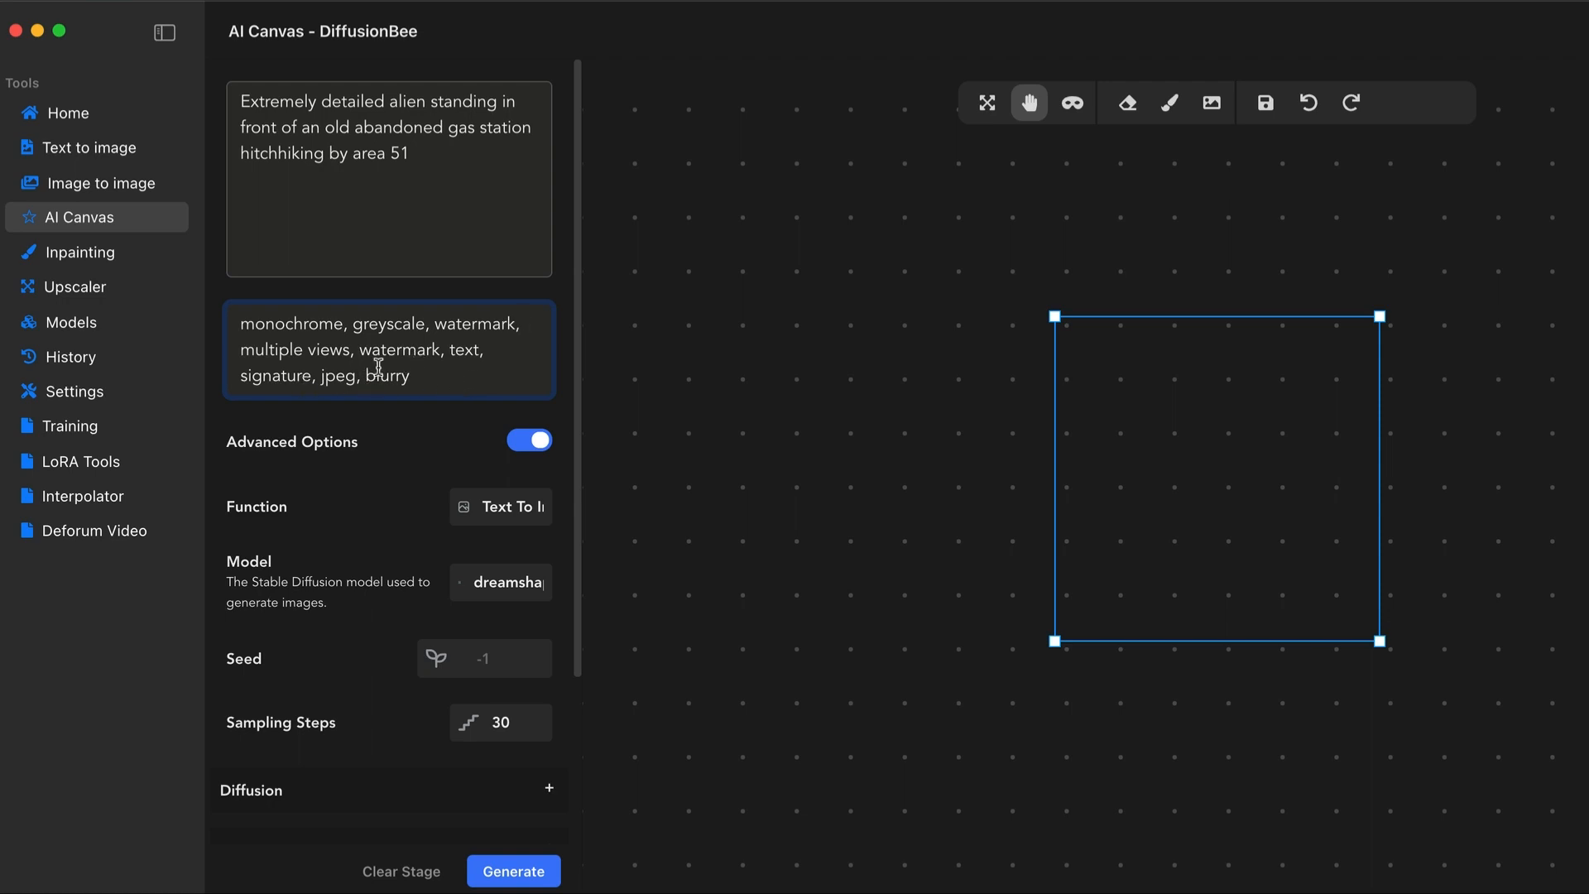
Expand the Diffusion settings and set the sampler to k_euler
scroll(406, 581, "down", 5)
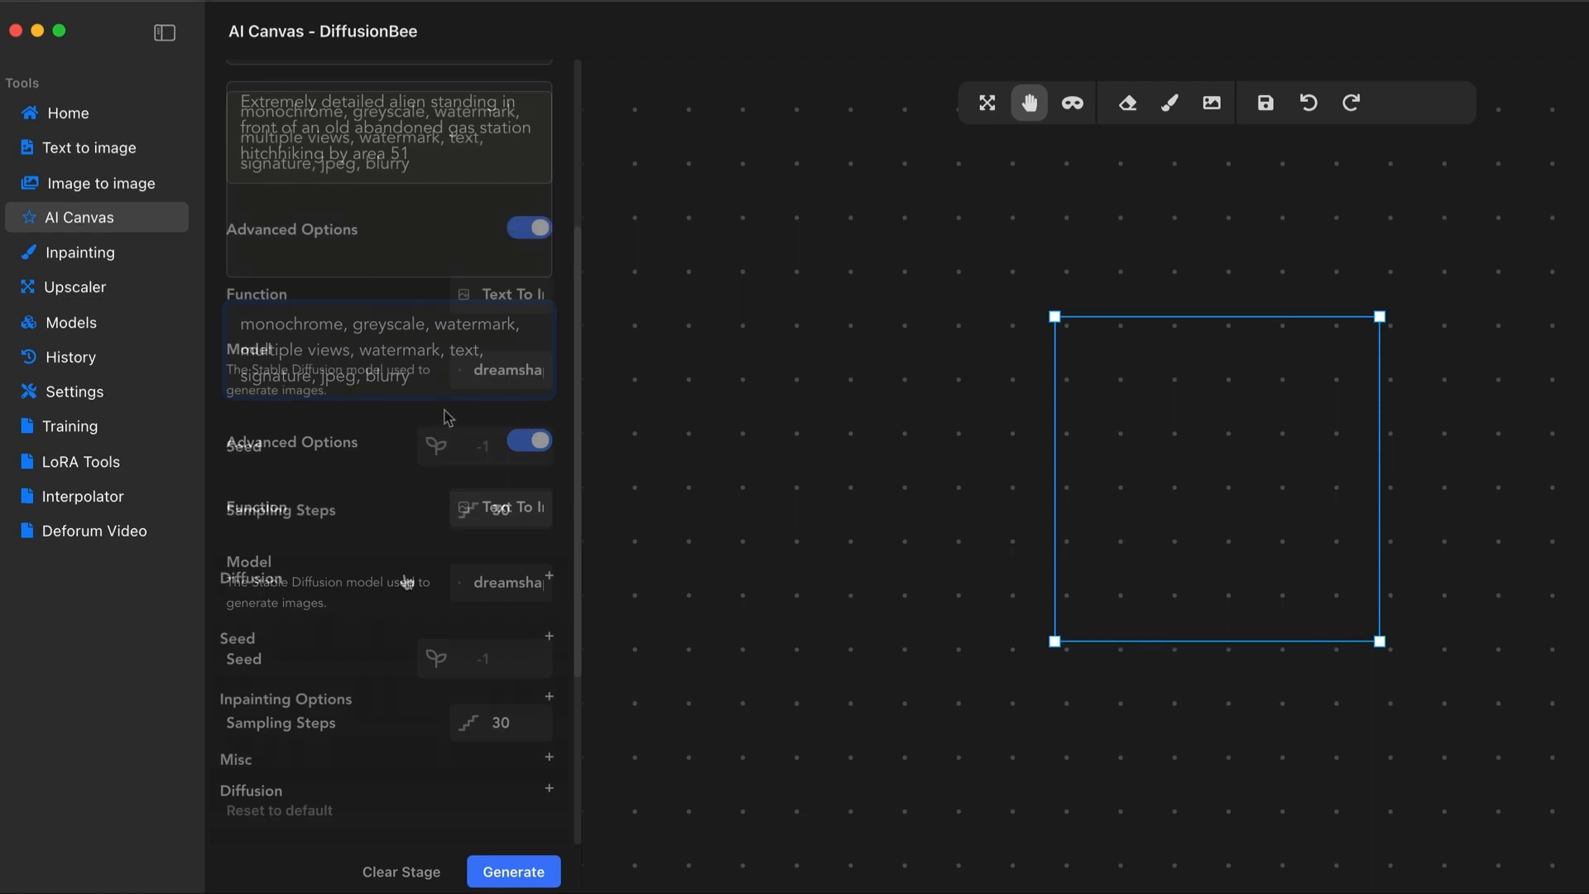
left_click(406, 578)
scroll(408, 578, "down", 5)
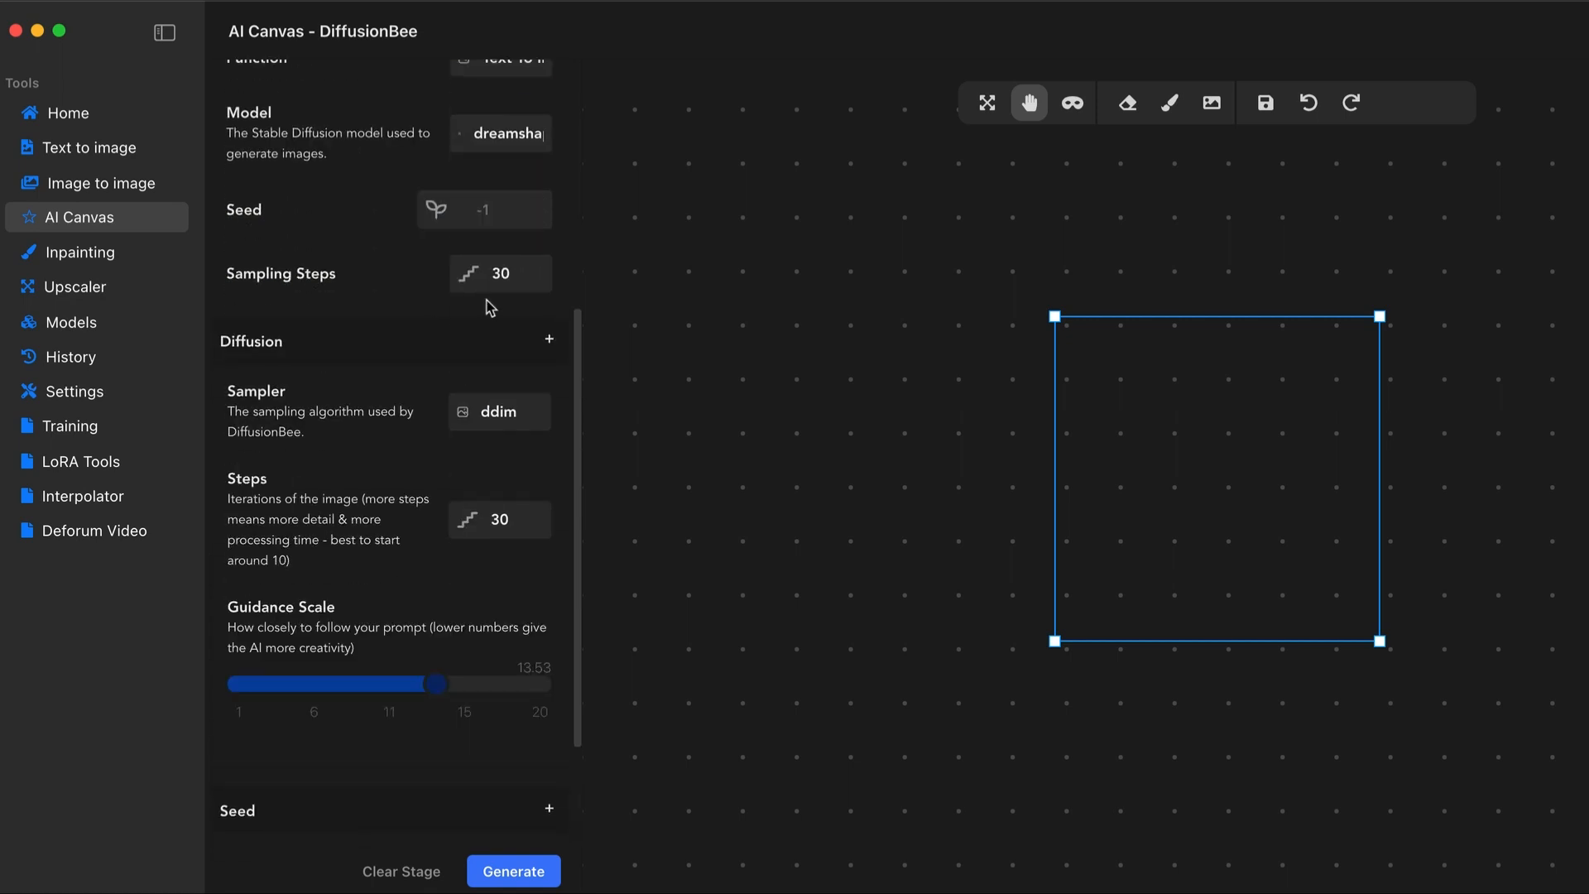
left_click(497, 412)
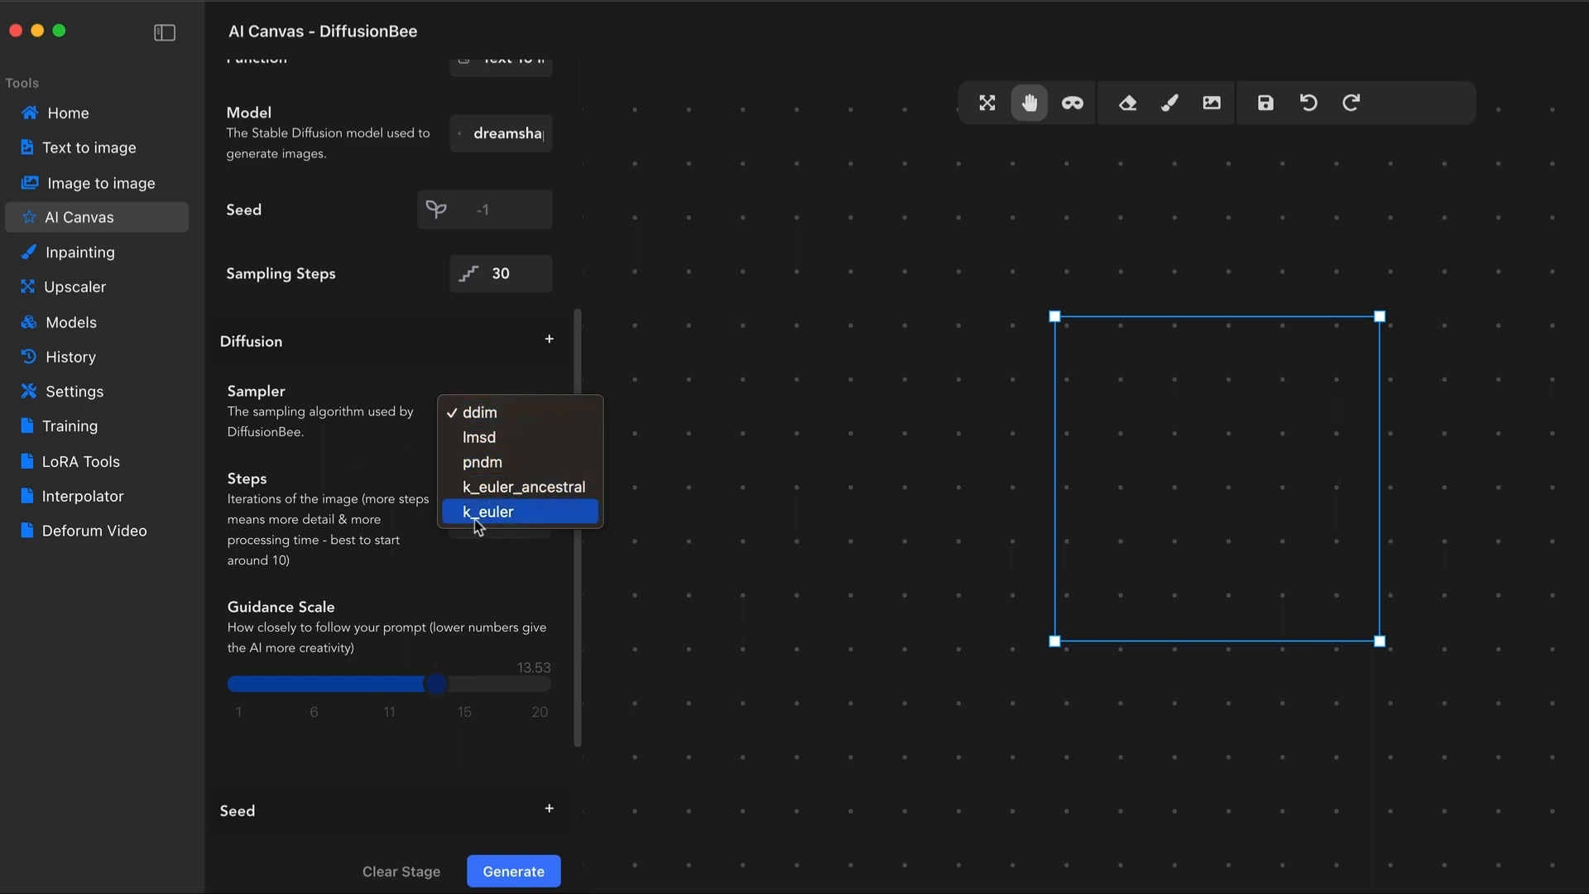
left_click(508, 516)
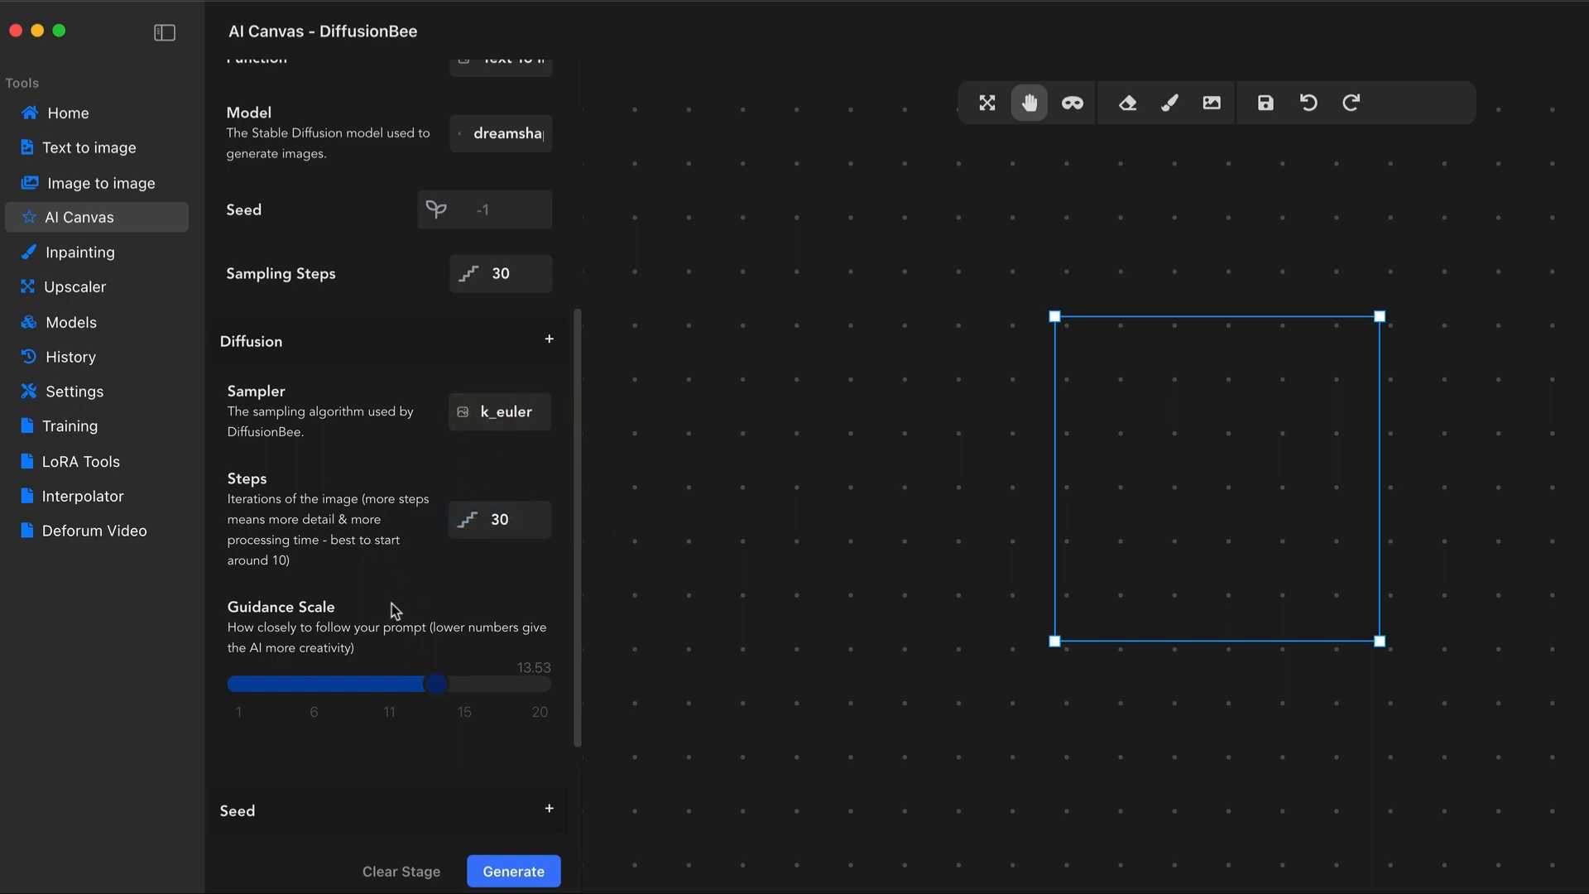
Set the Guidance Scale to about 14.67
scroll(393, 609, "down", 5)
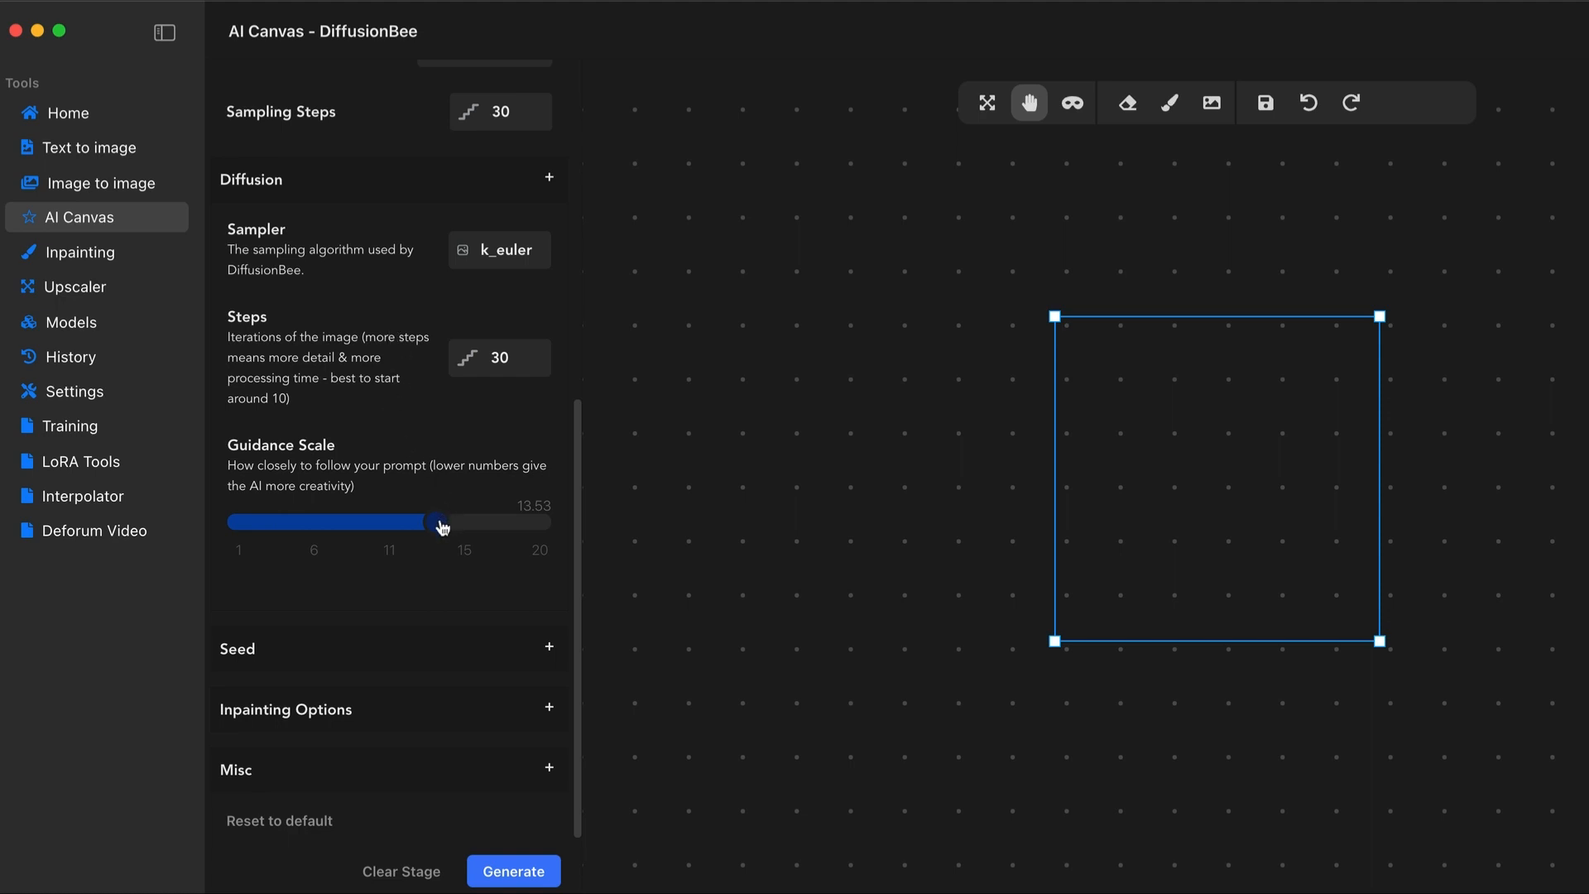
scroll(404, 500, "up", 1)
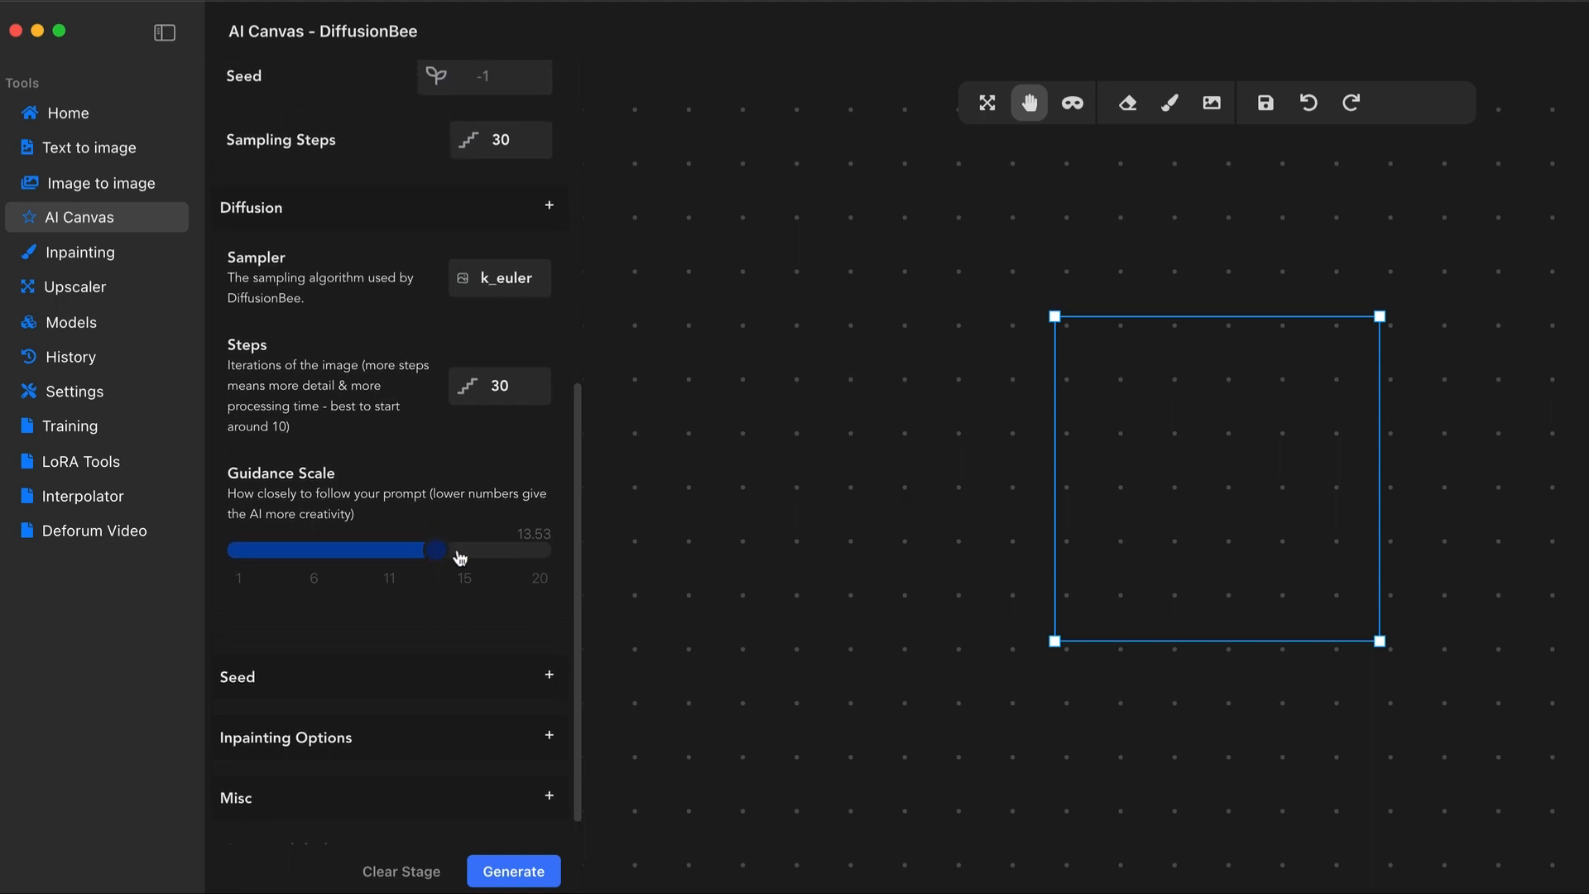
left_click_drag(434, 553, 313, 561)
left_click_drag(317, 560, 503, 566)
scroll(404, 568, "up", 10)
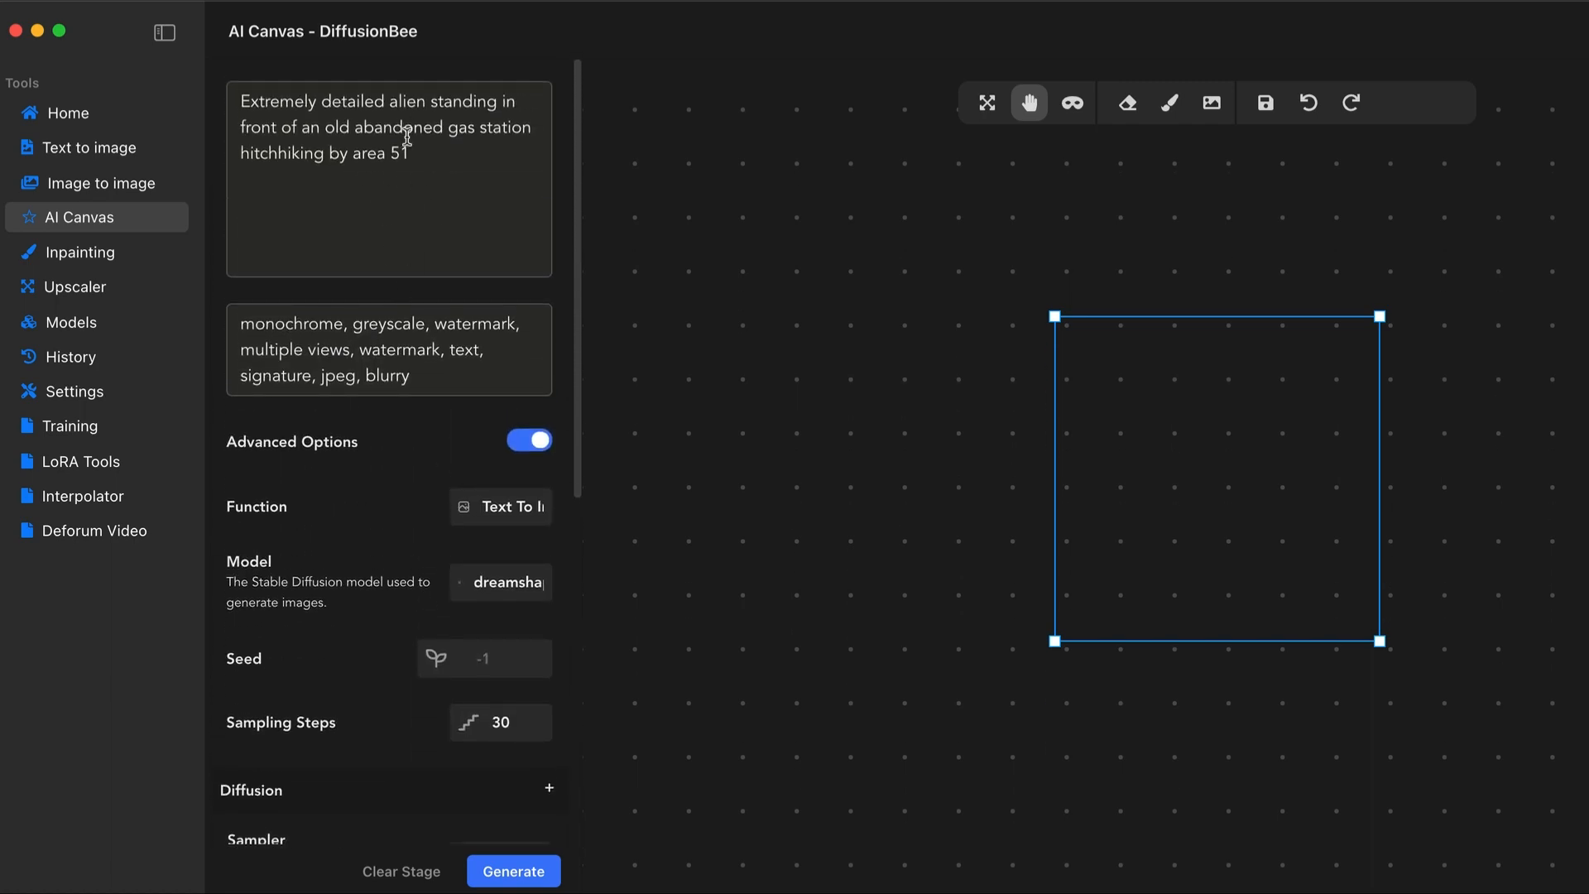
scroll(422, 546, "down", 10)
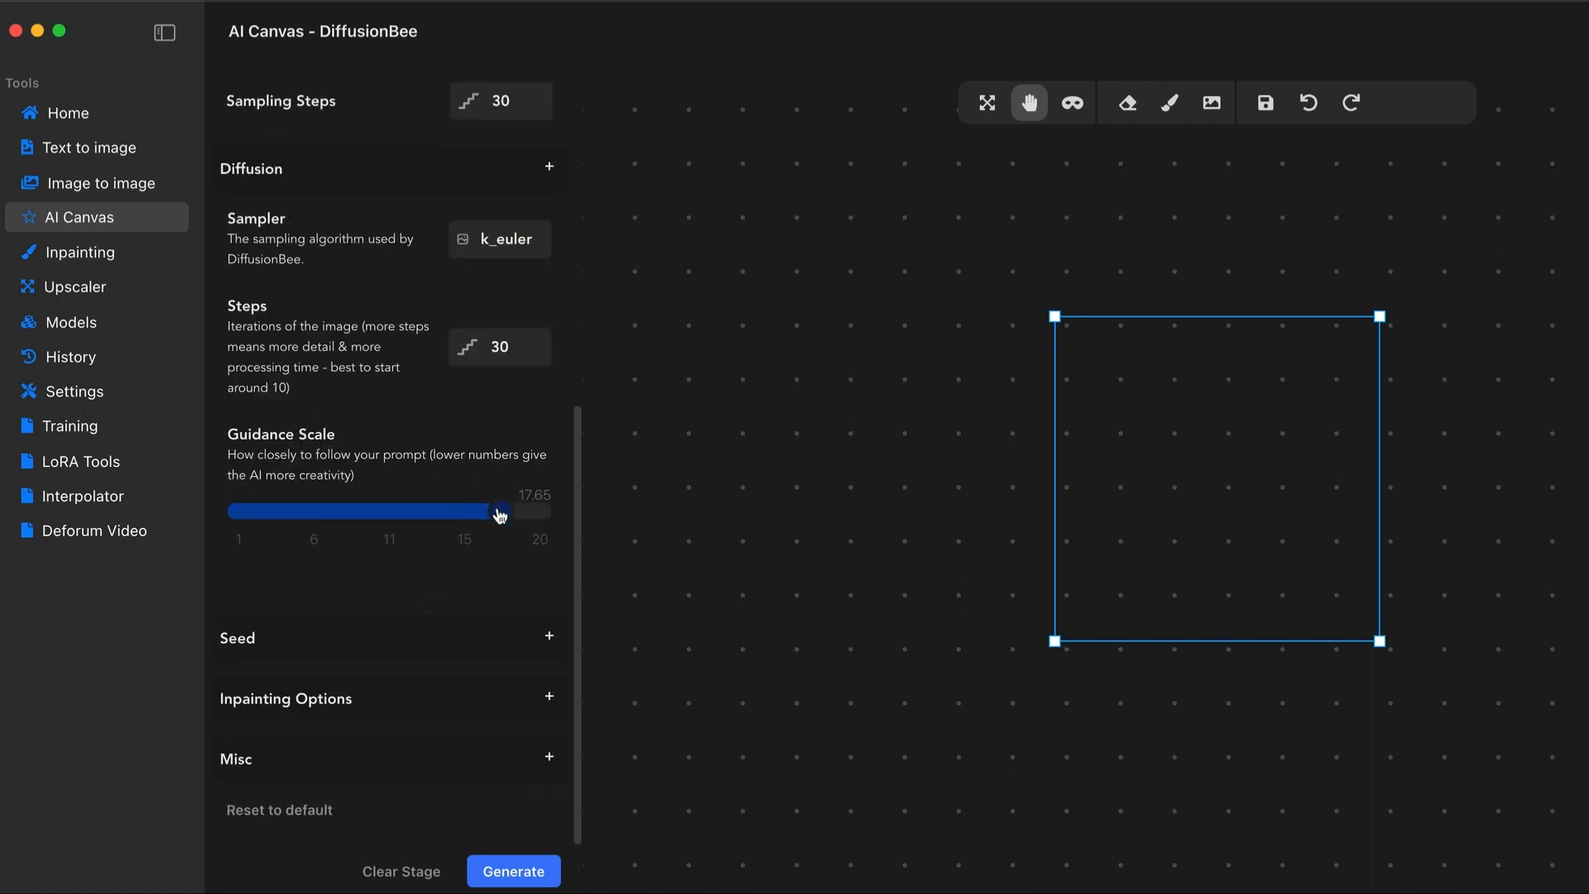
left_click_drag(500, 515, 457, 531)
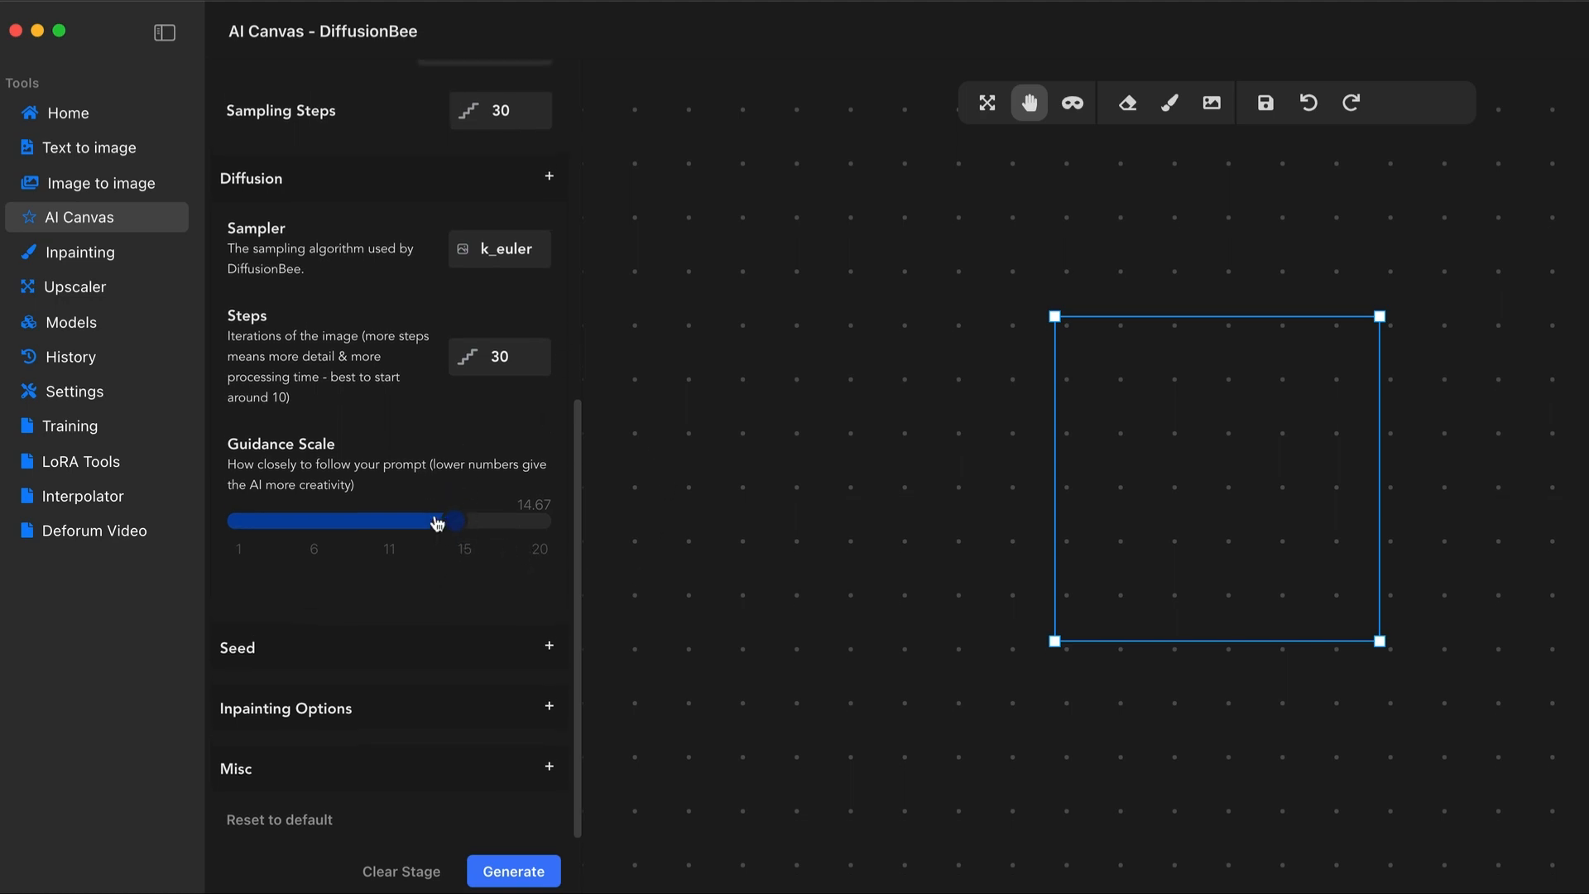
Examine the Seed, Inpainting Options and Misc settings, switching Only update masked off and back on
scroll(437, 521, "up", 2)
scroll(439, 520, "down", 2)
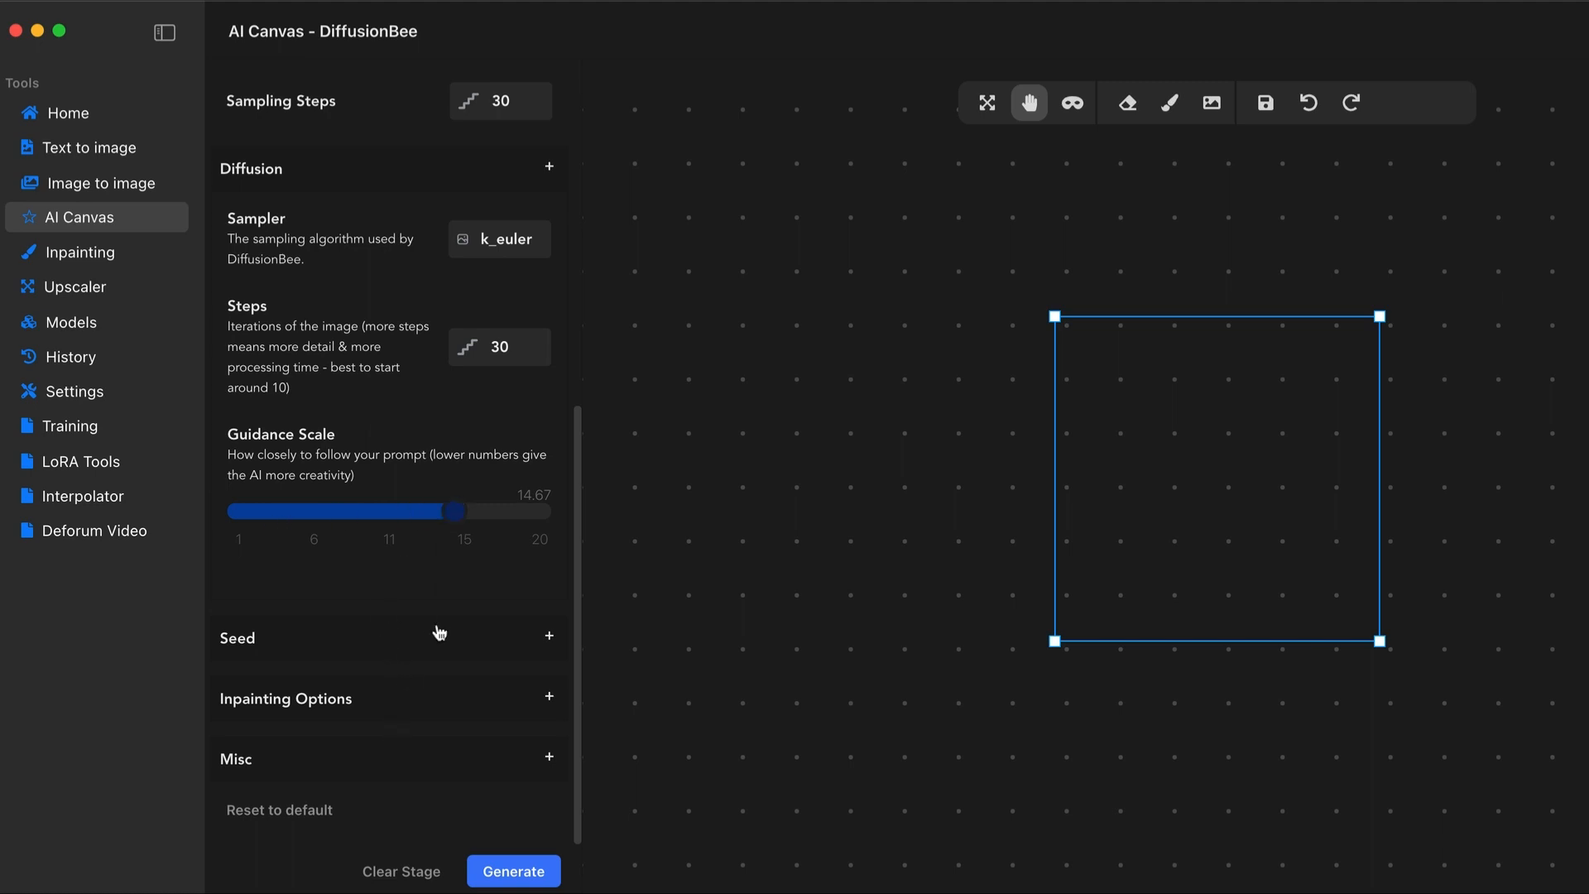
left_click(439, 636)
scroll(447, 603, "down", 3)
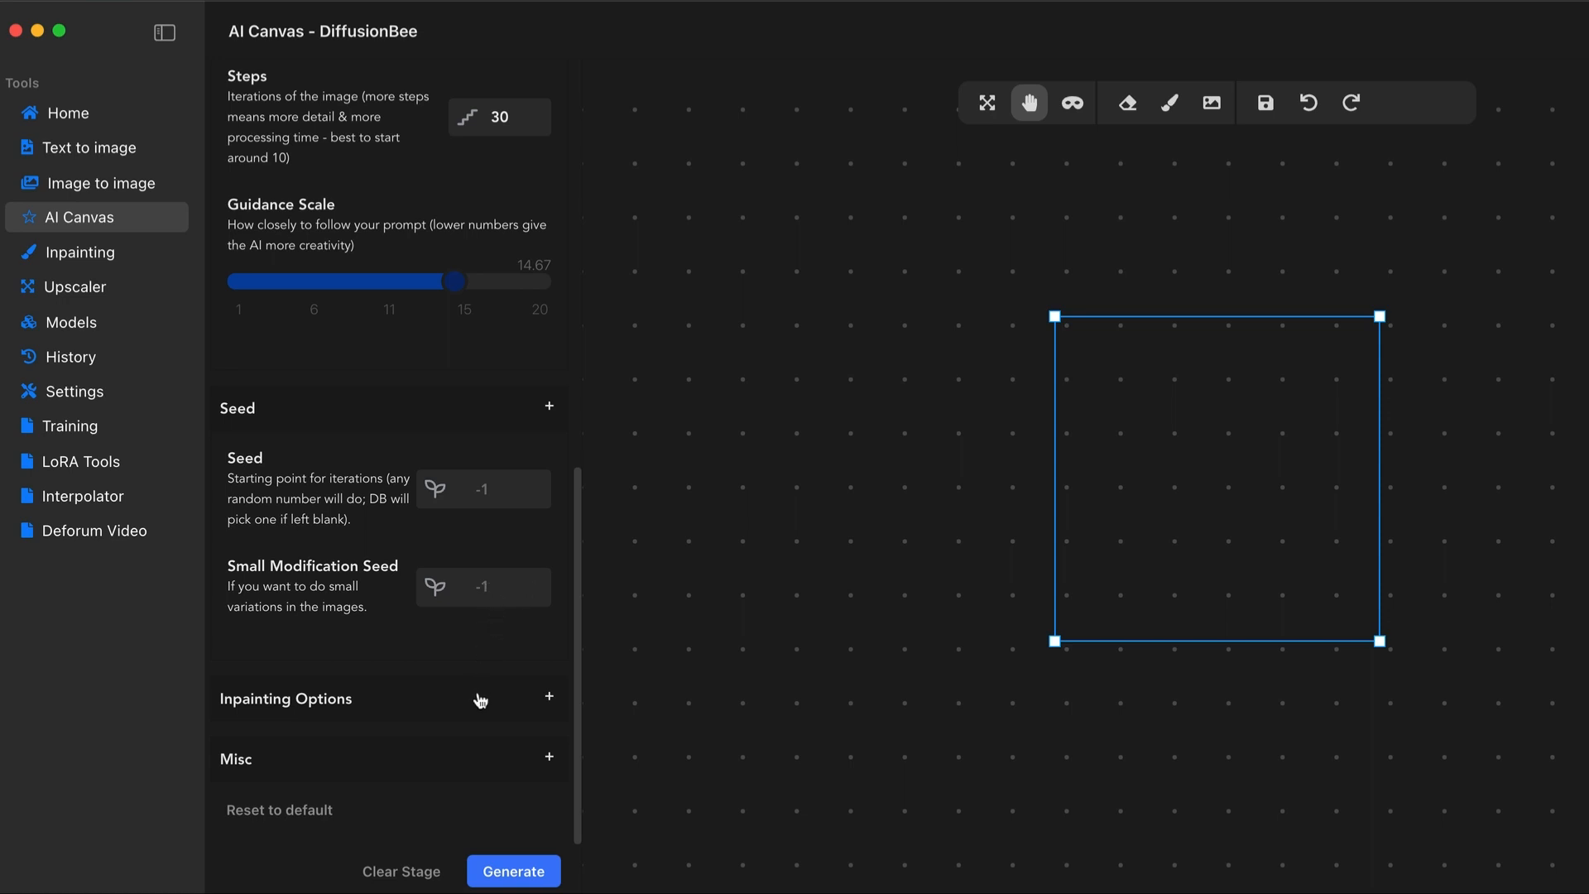
left_click(481, 700)
scroll(480, 700, "down", 3)
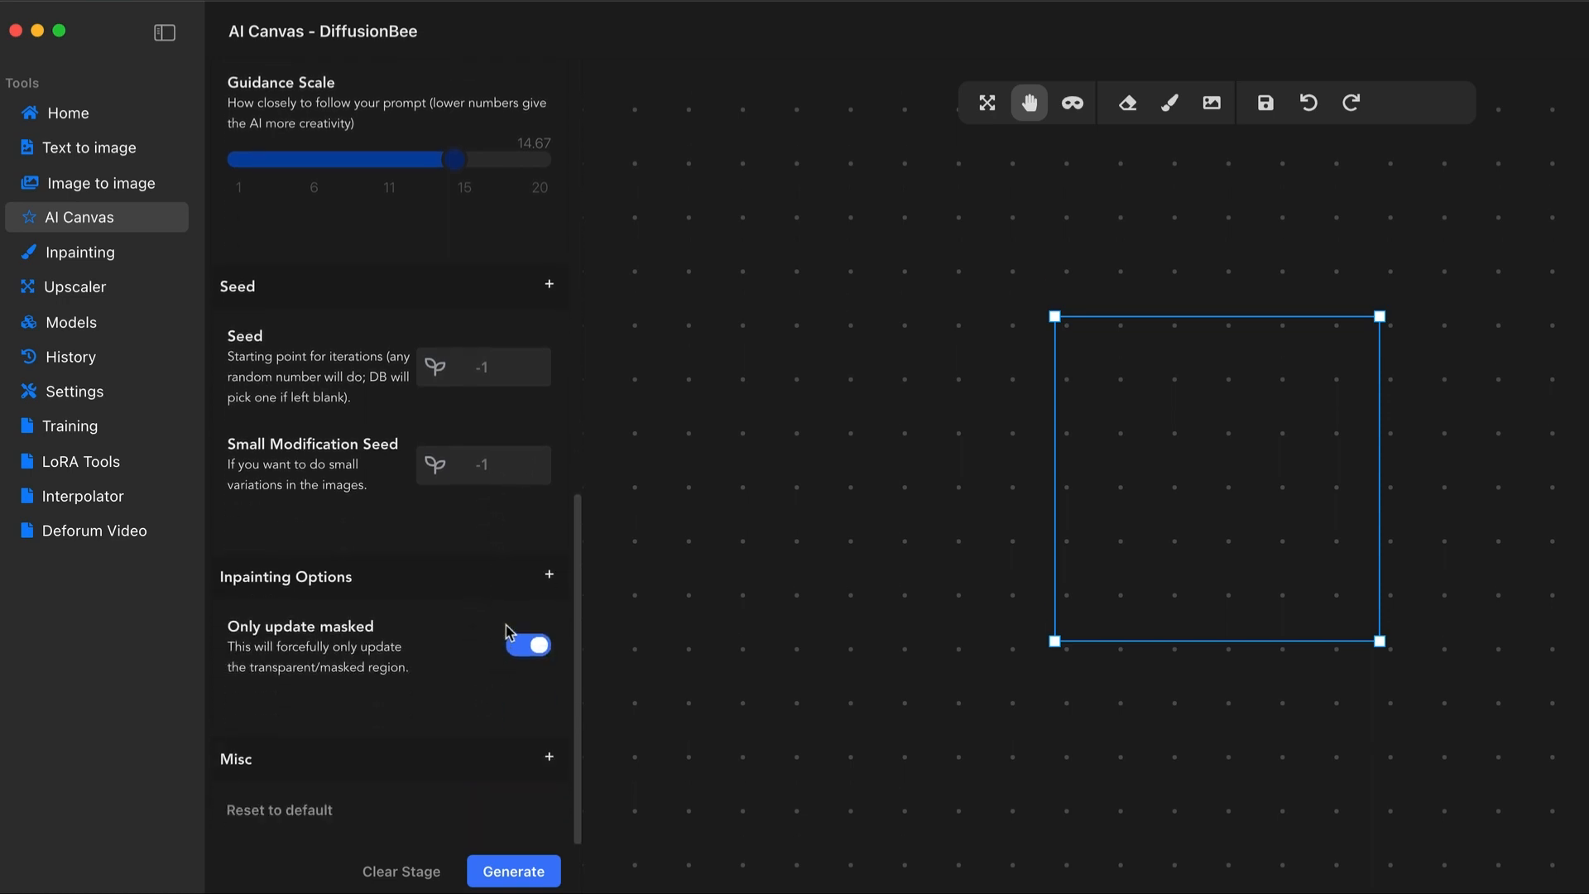
left_click(537, 645)
left_click(537, 645)
scroll(426, 753, "down", 5)
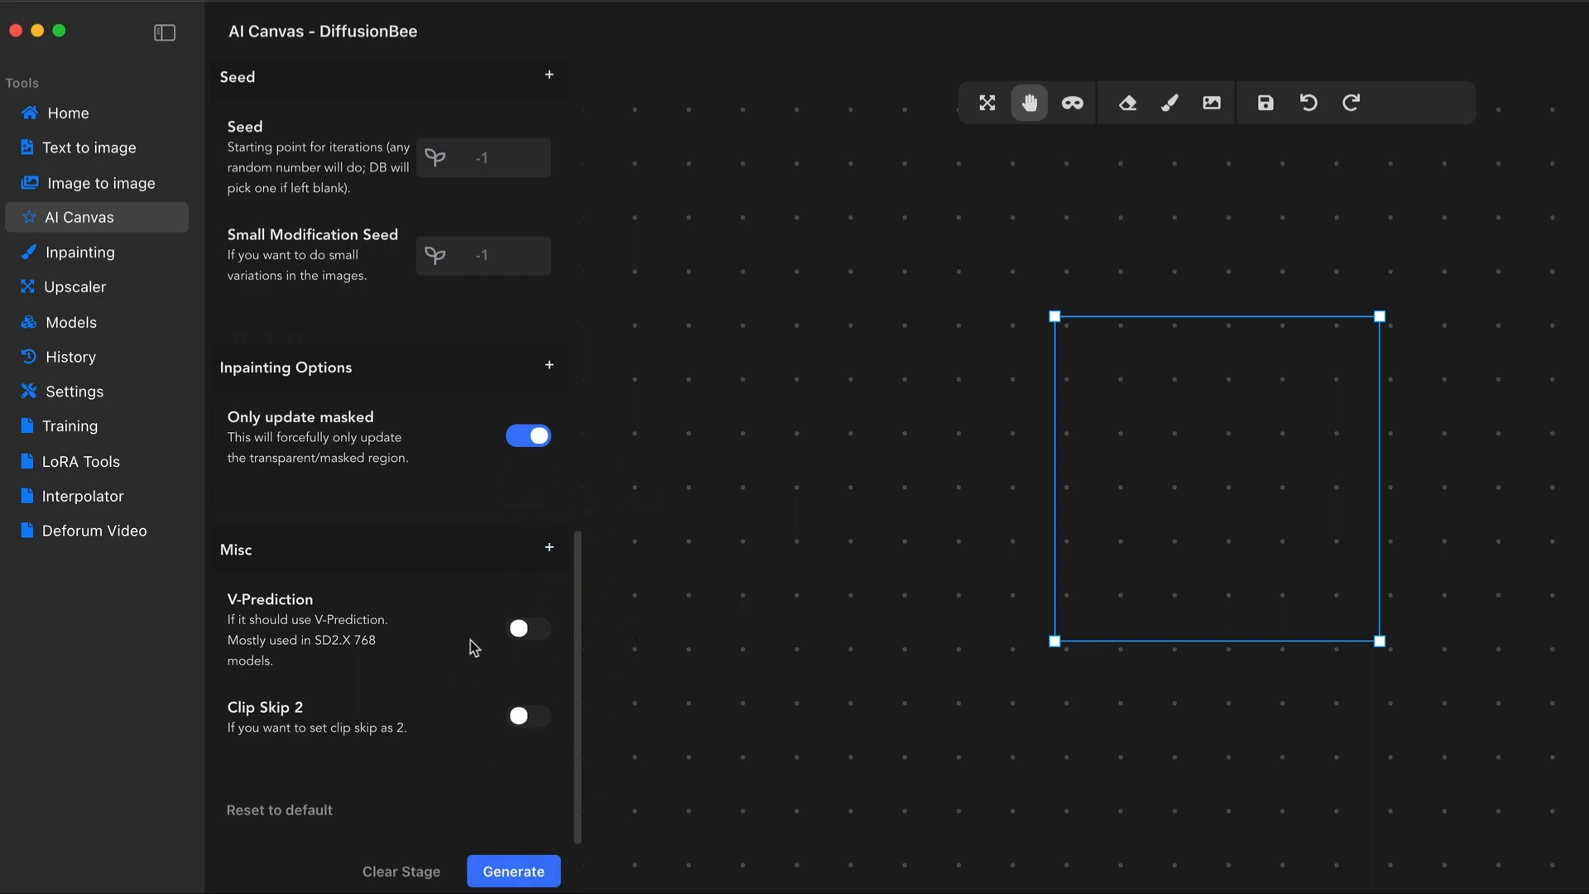
Review the available function choices and keep Generative Fill selected
scroll(473, 648, "up", 15)
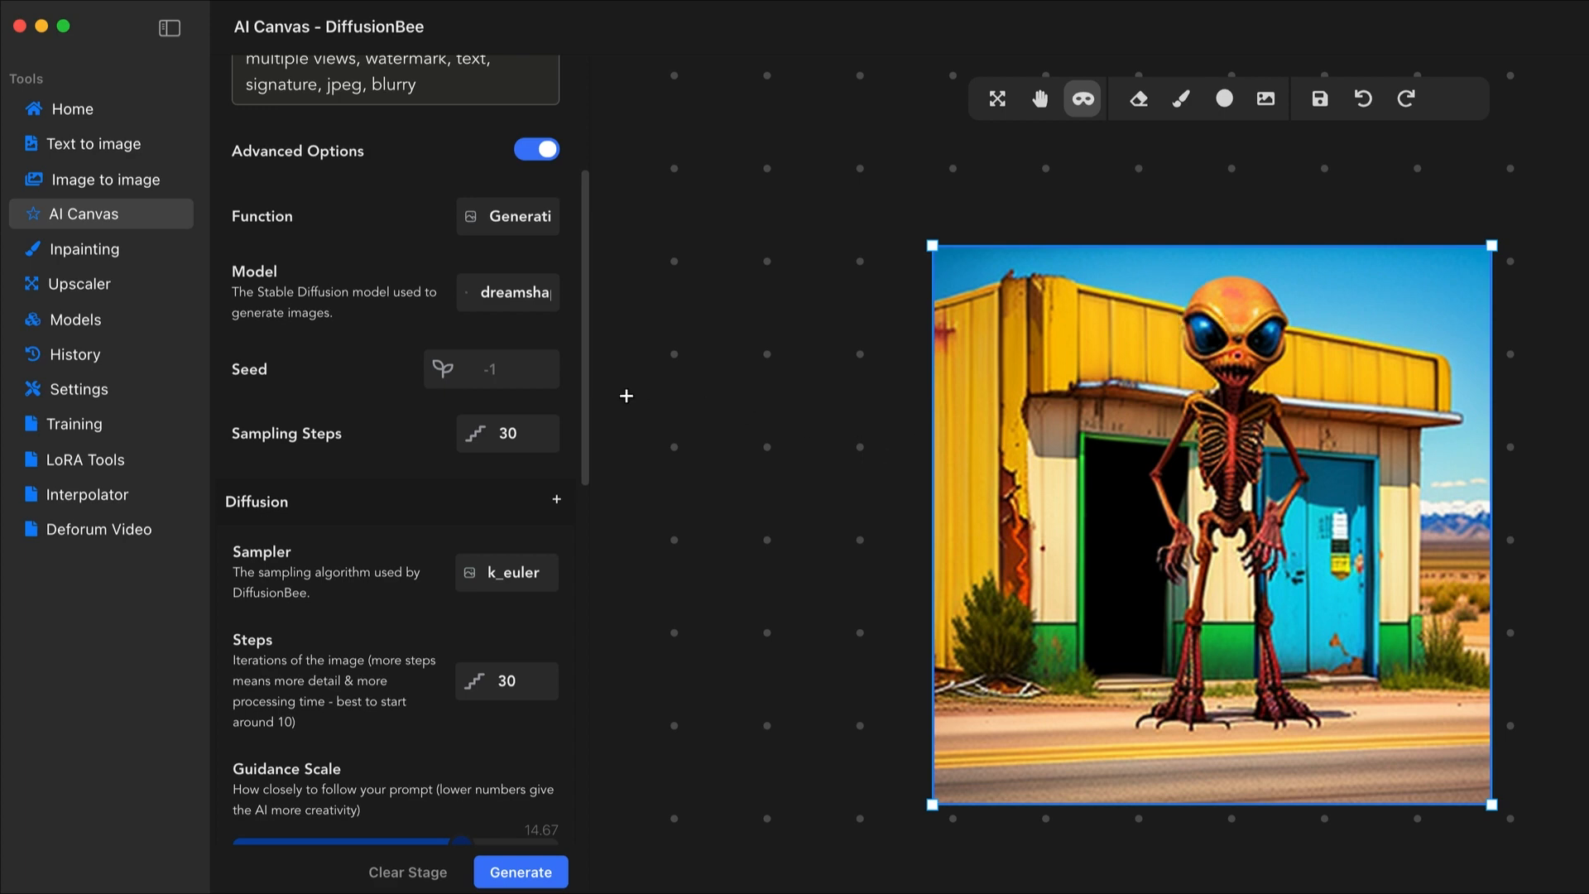
scroll(546, 398, "up", 3)
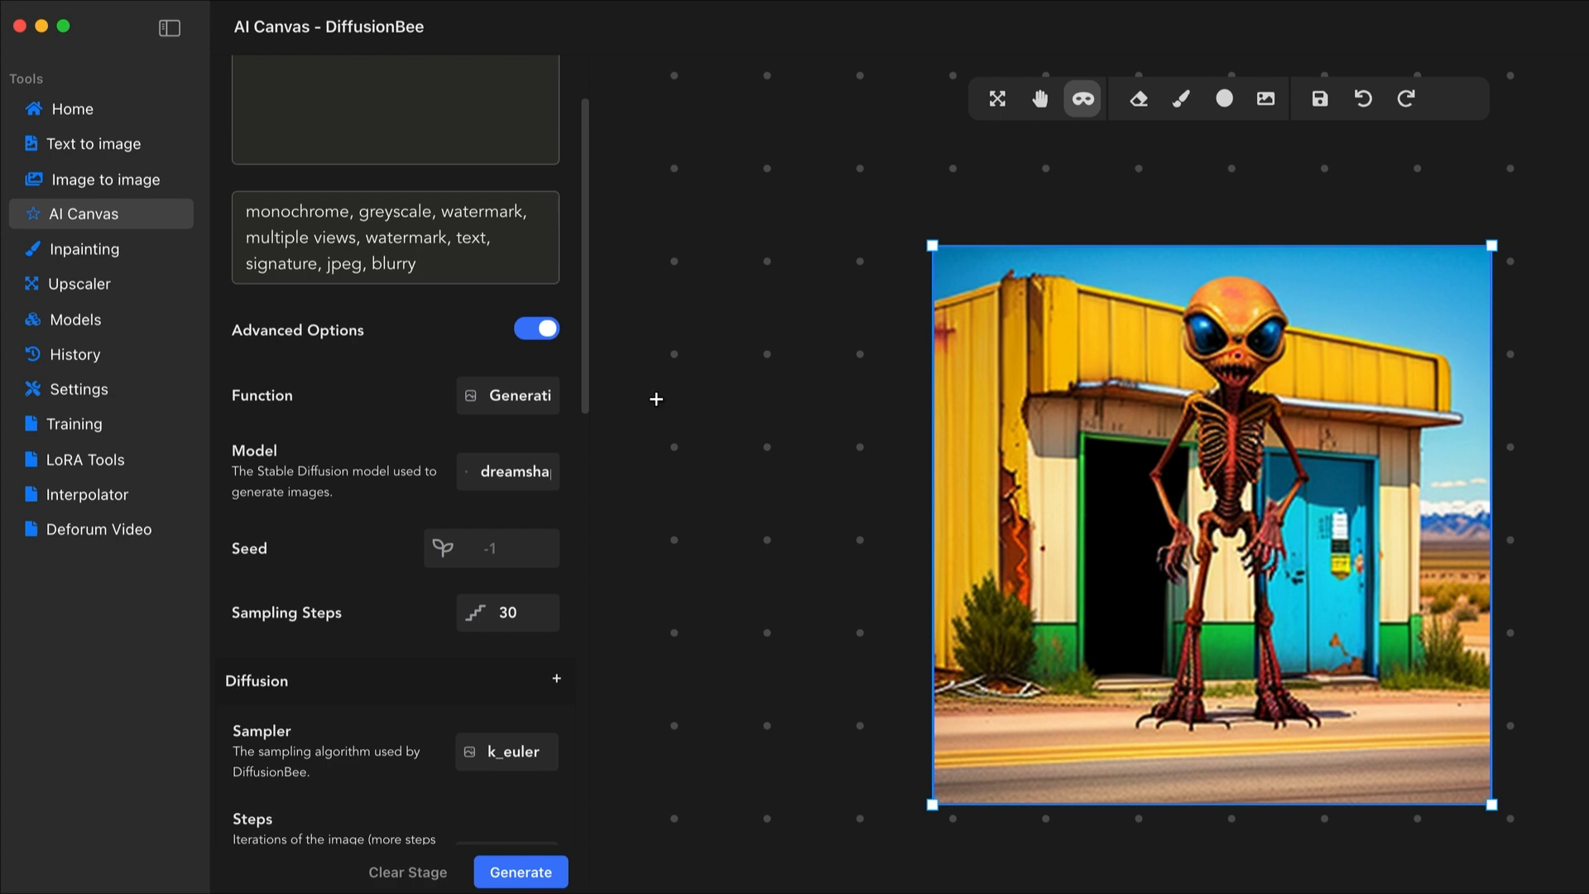
scroll(496, 425, "up", 2)
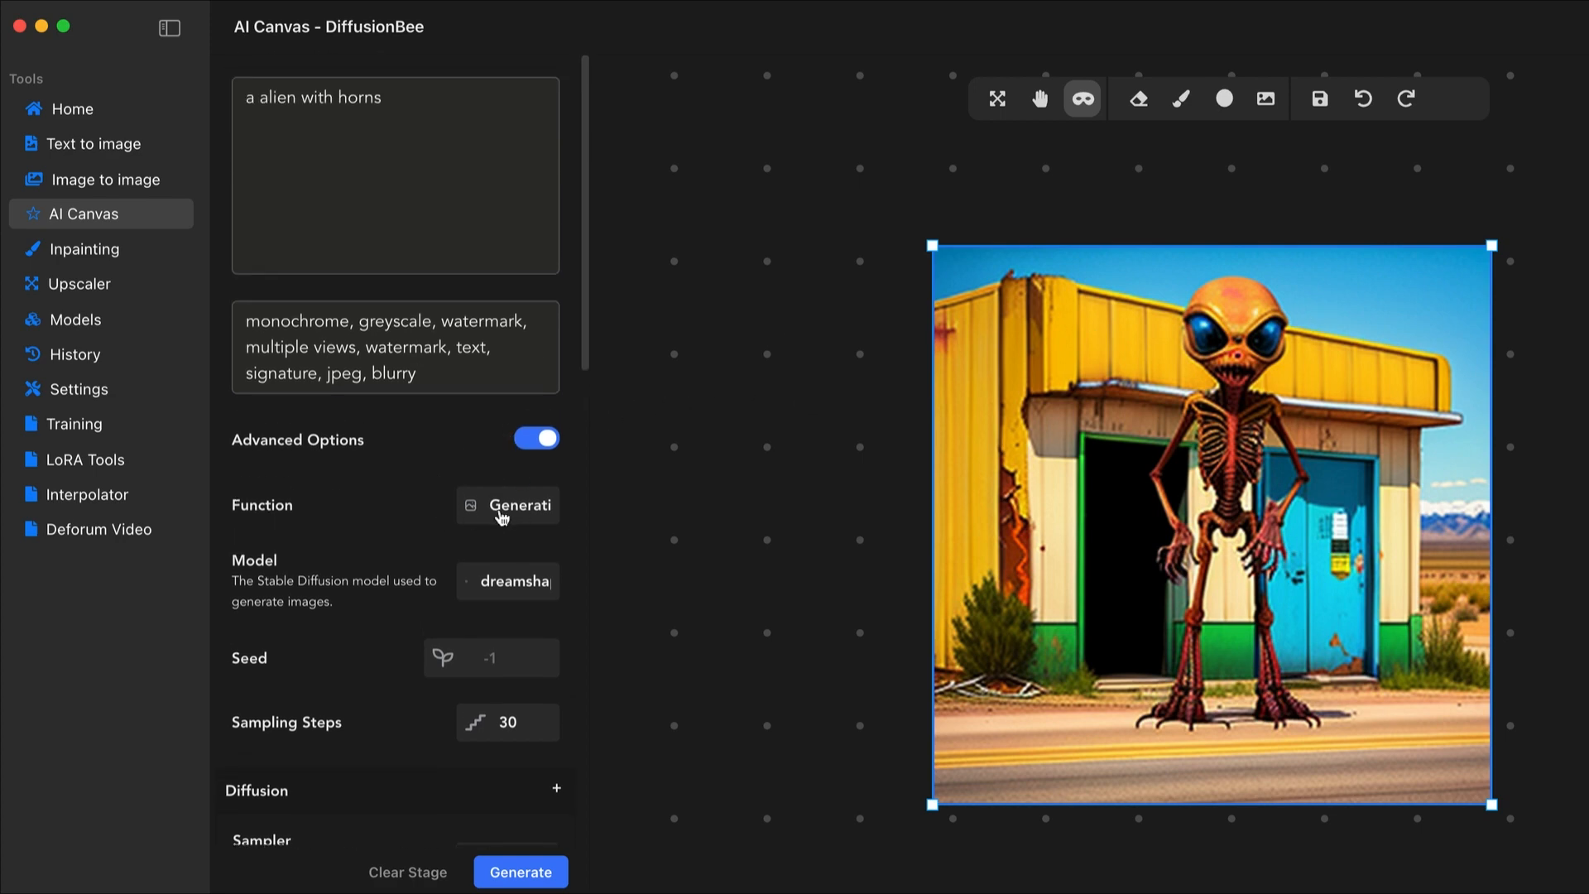
left_click(502, 516)
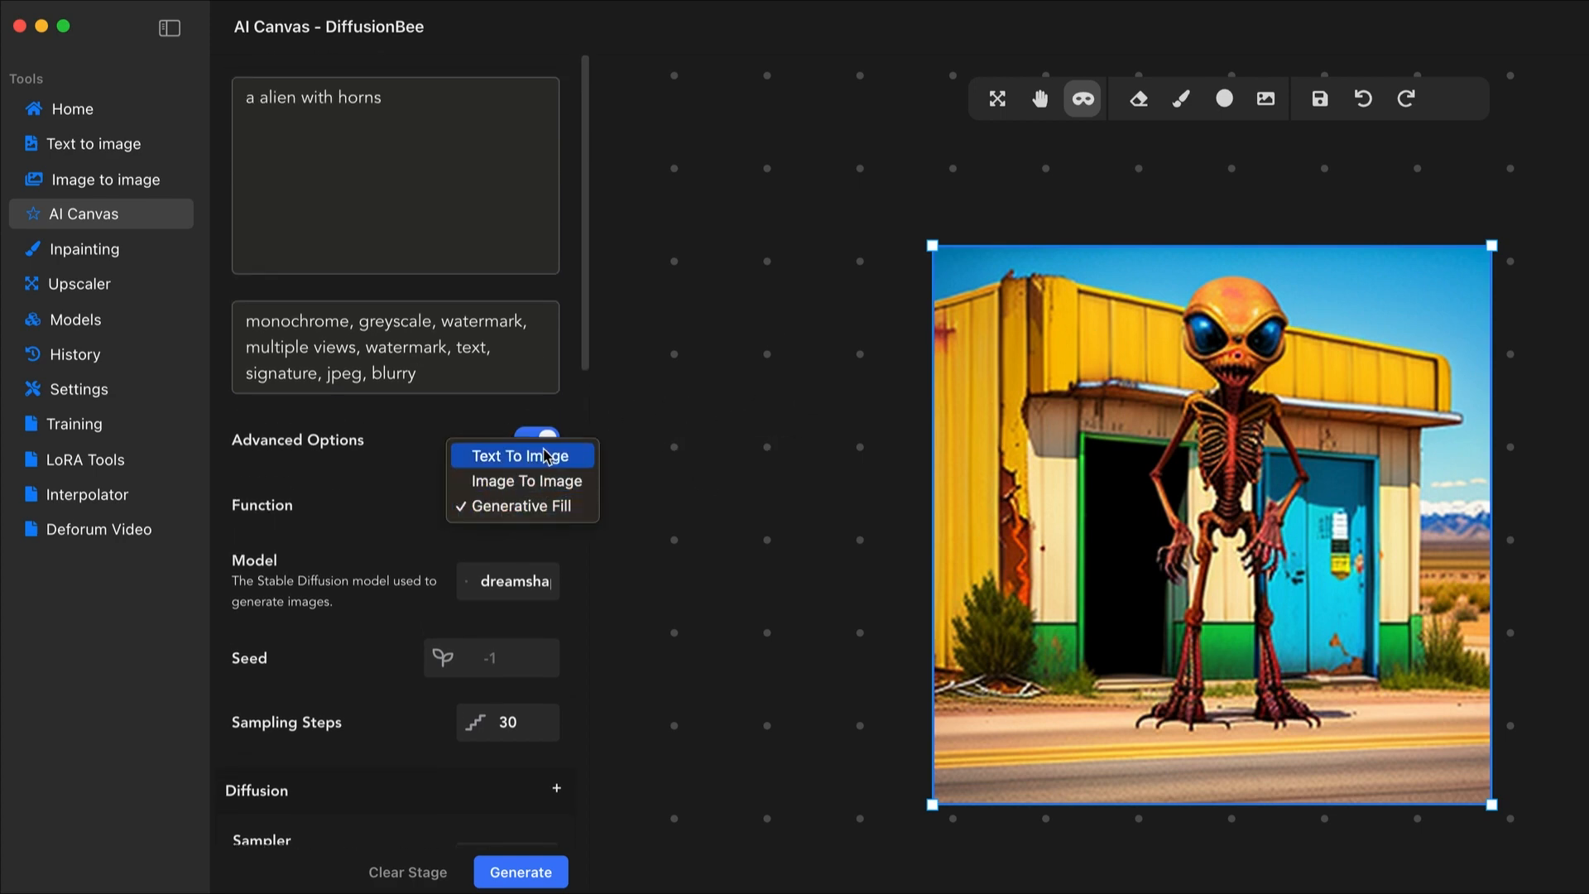
left_click(543, 509)
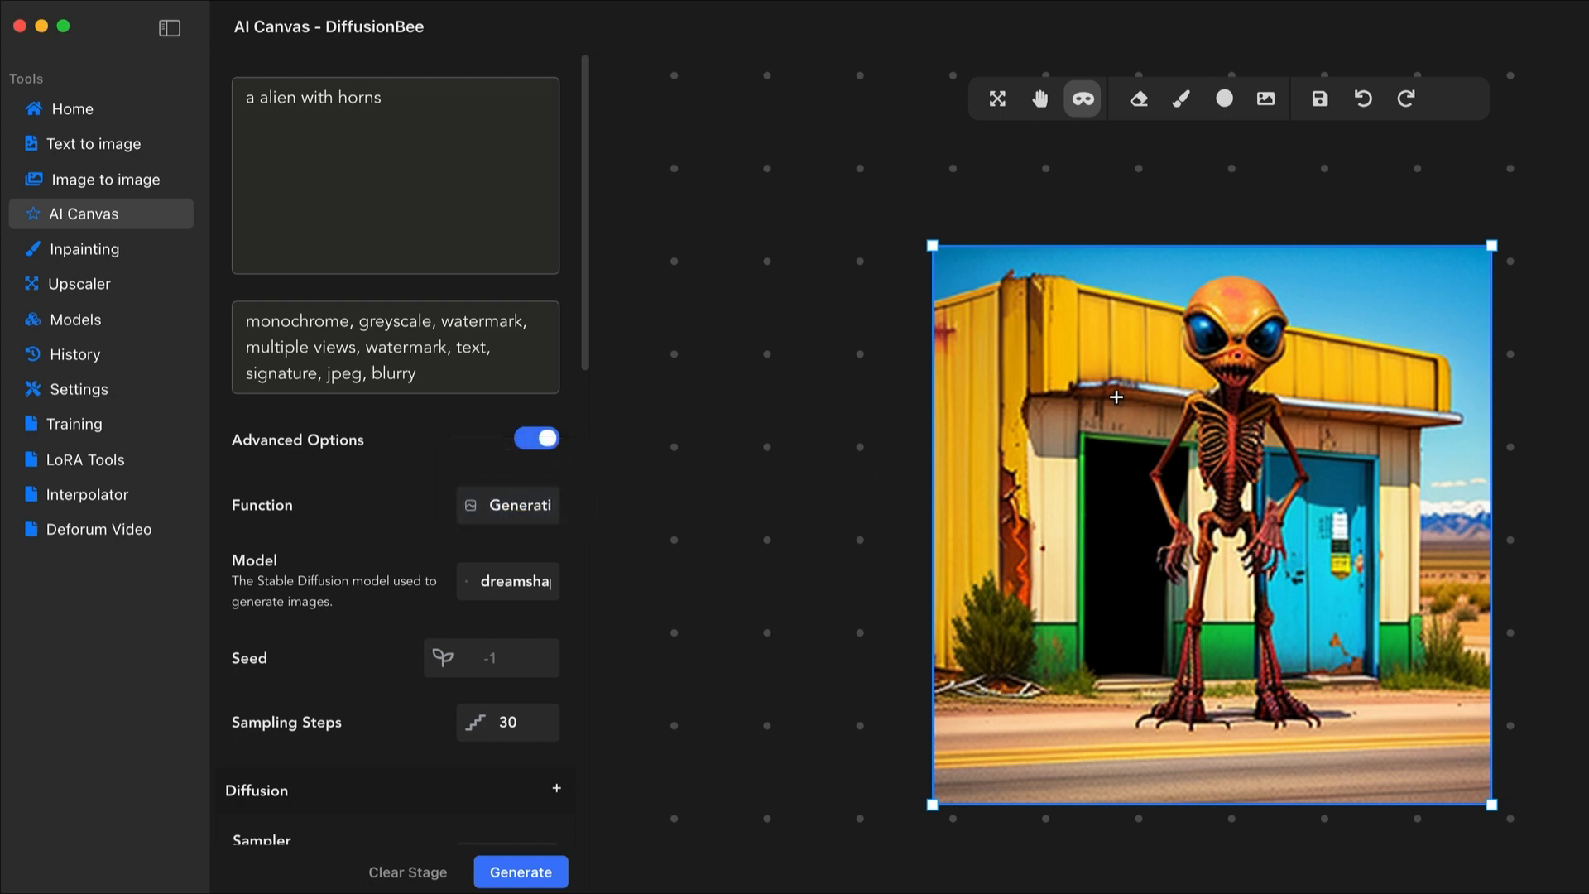
Redo the generative fill that gives the alien horns, and undo it again for comparison
left_click(1406, 98)
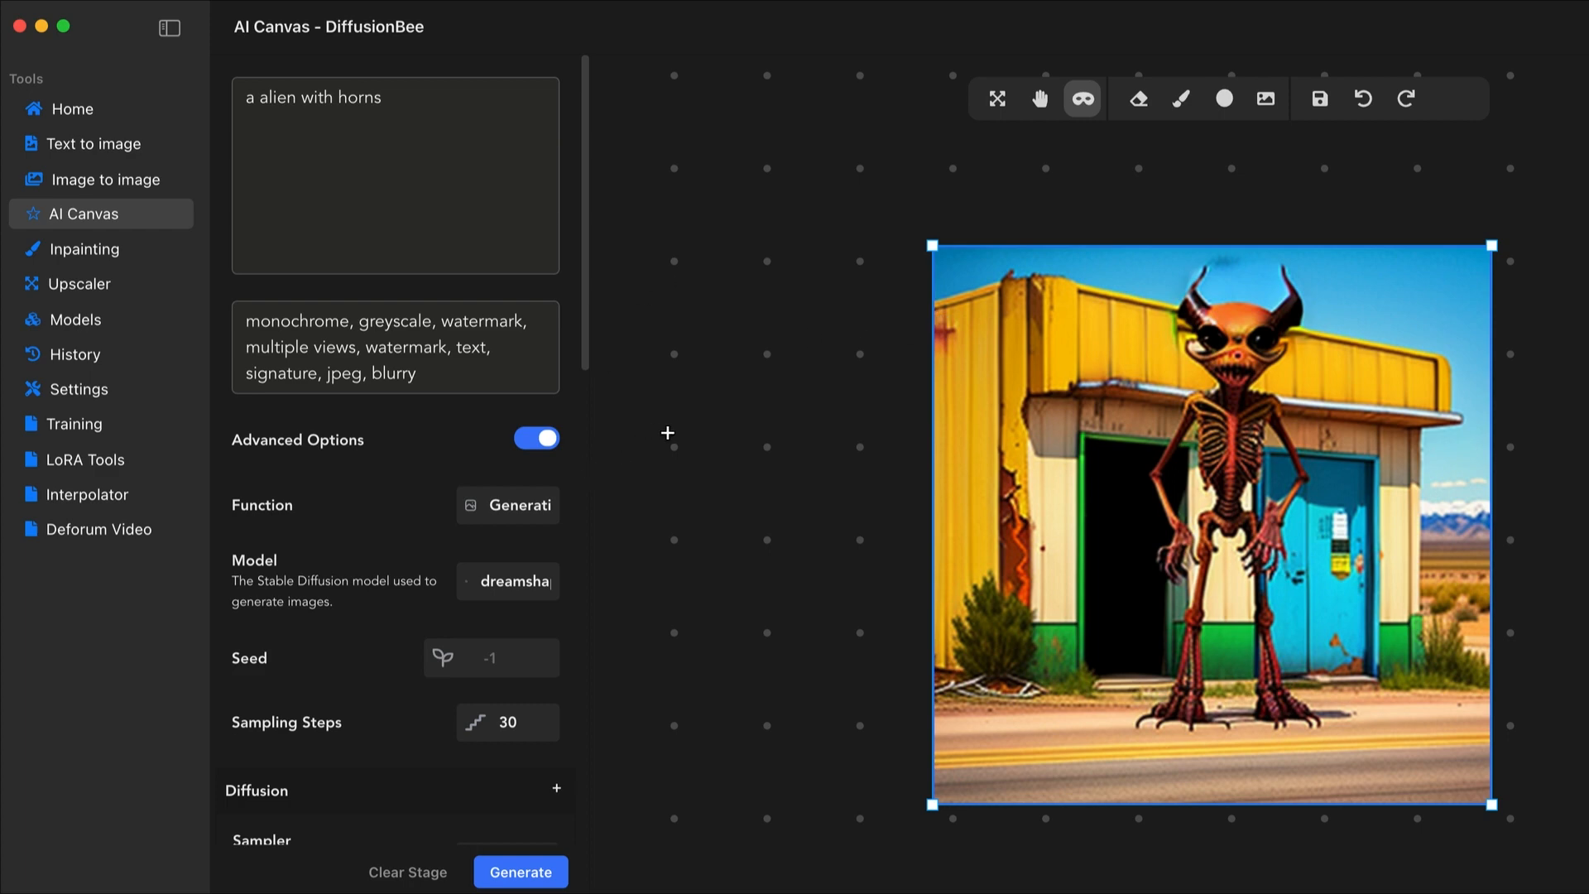
left_click(1362, 102)
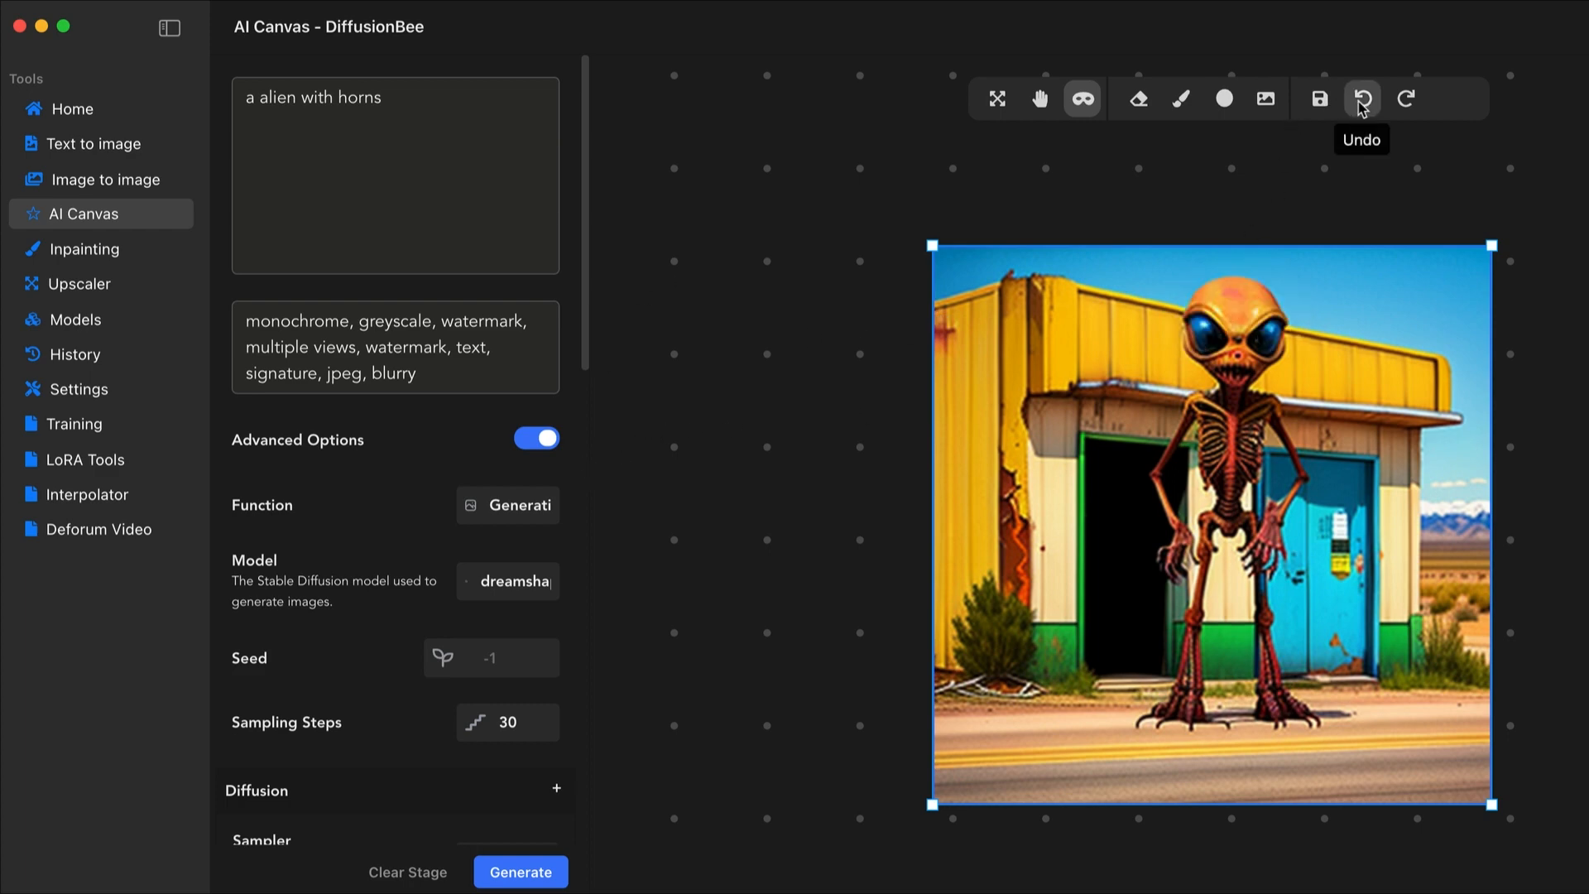
Mask the alien's head, switch the function to Text To Image, and generate the image from the horned alien prompt
left_click(1363, 103)
left_click(1404, 99)
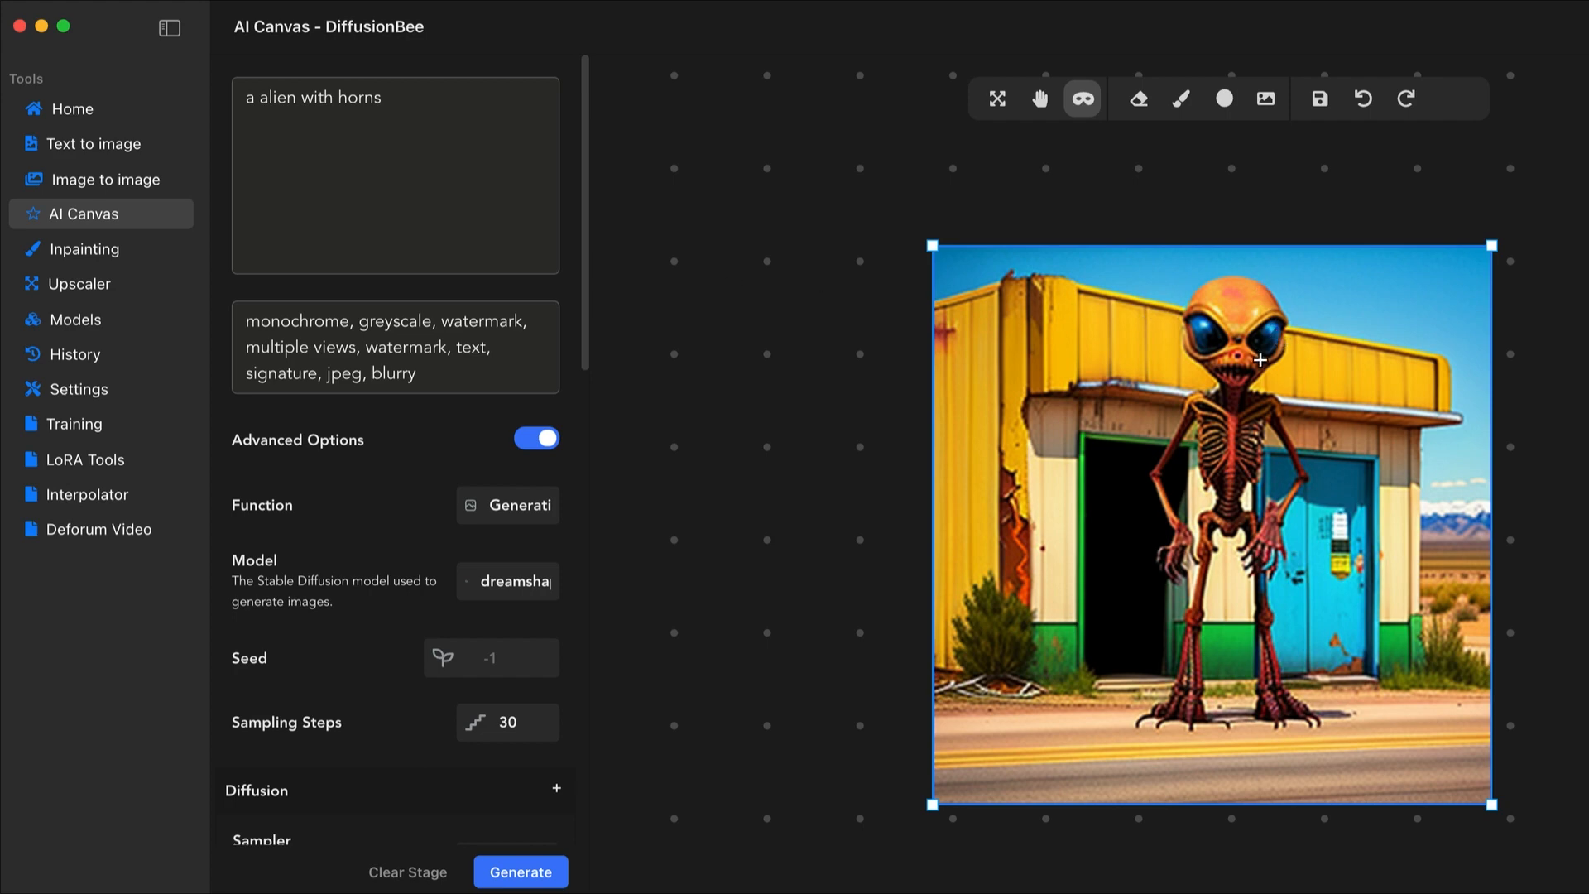
mouse_move(1276, 353)
left_mouse_down()
mouse_move(1283, 290)
mouse_move(1263, 270)
mouse_move(1275, 314)
mouse_move(1234, 280)
mouse_move(1178, 313)
mouse_move(1180, 361)
left_mouse_up()
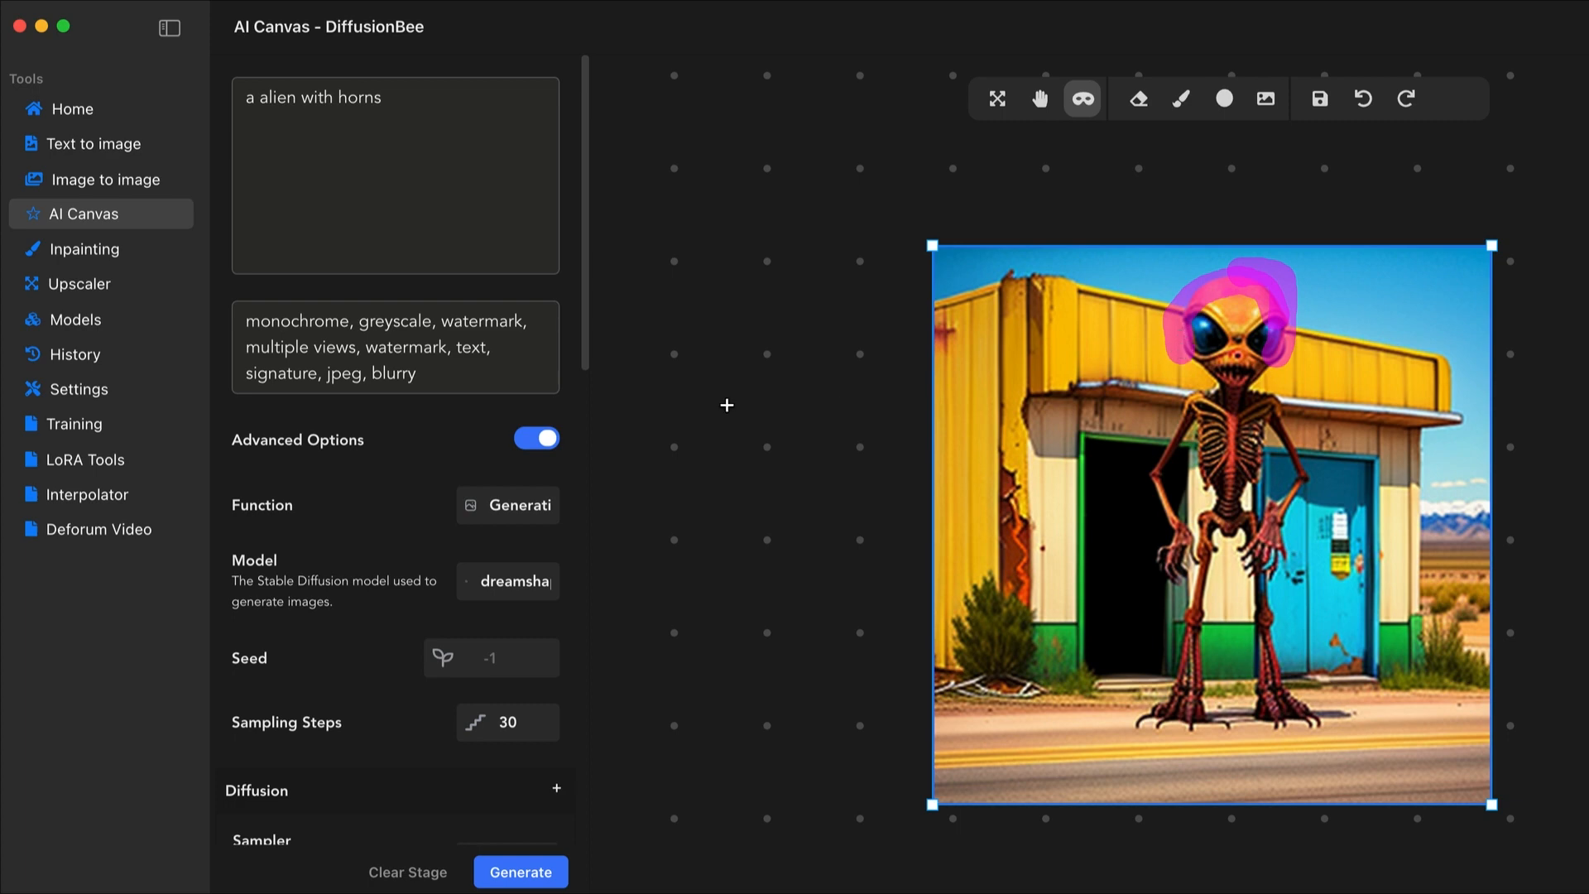
left_click(520, 505)
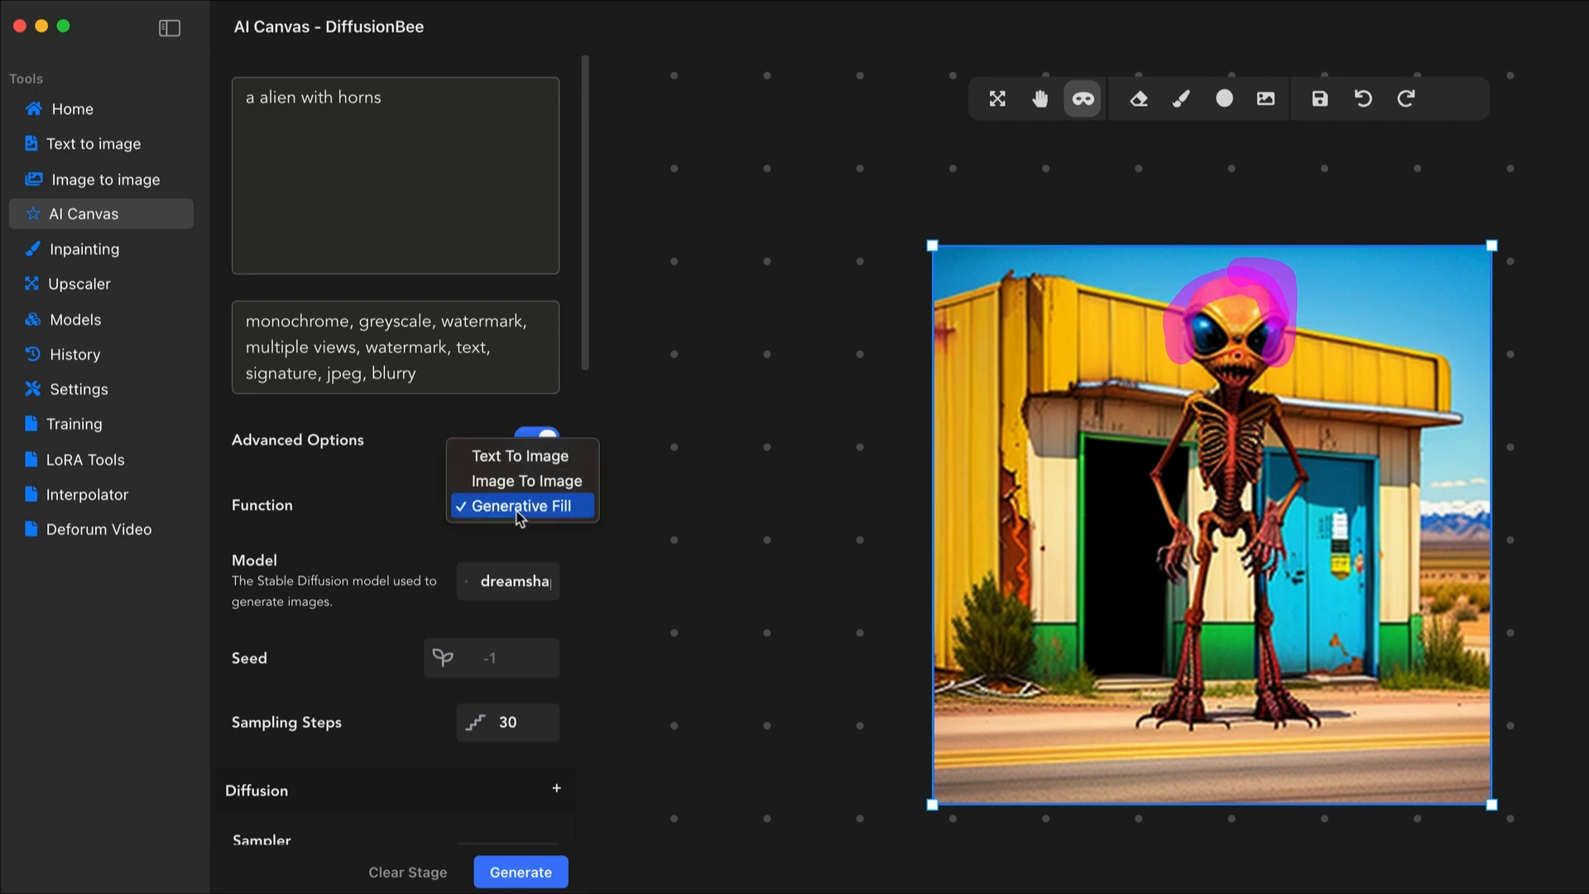
left_click(534, 459)
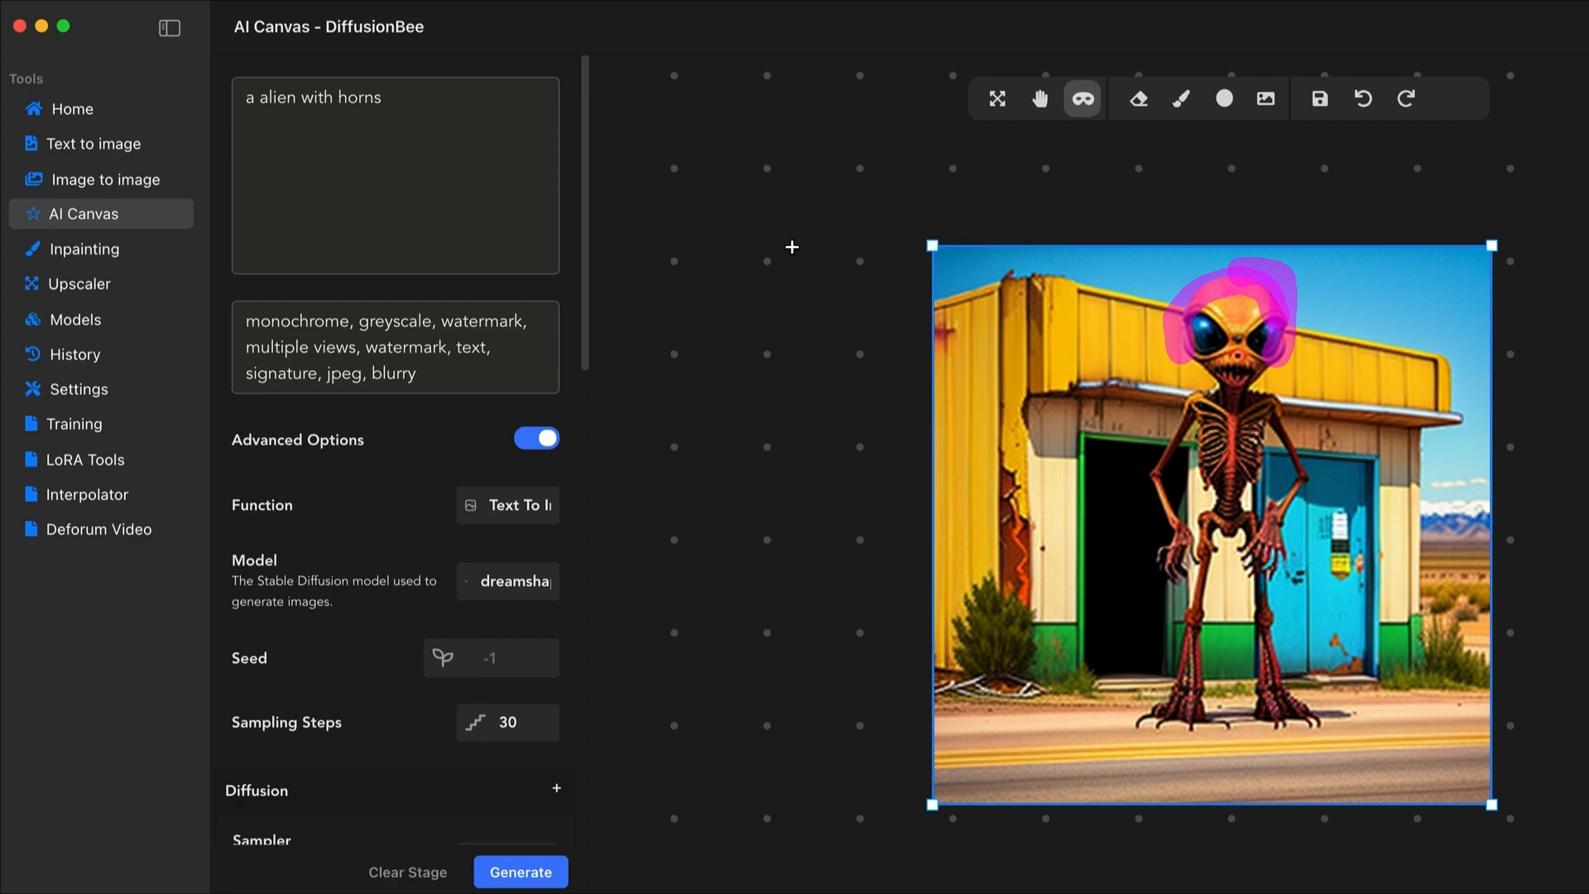
left_click(521, 872)
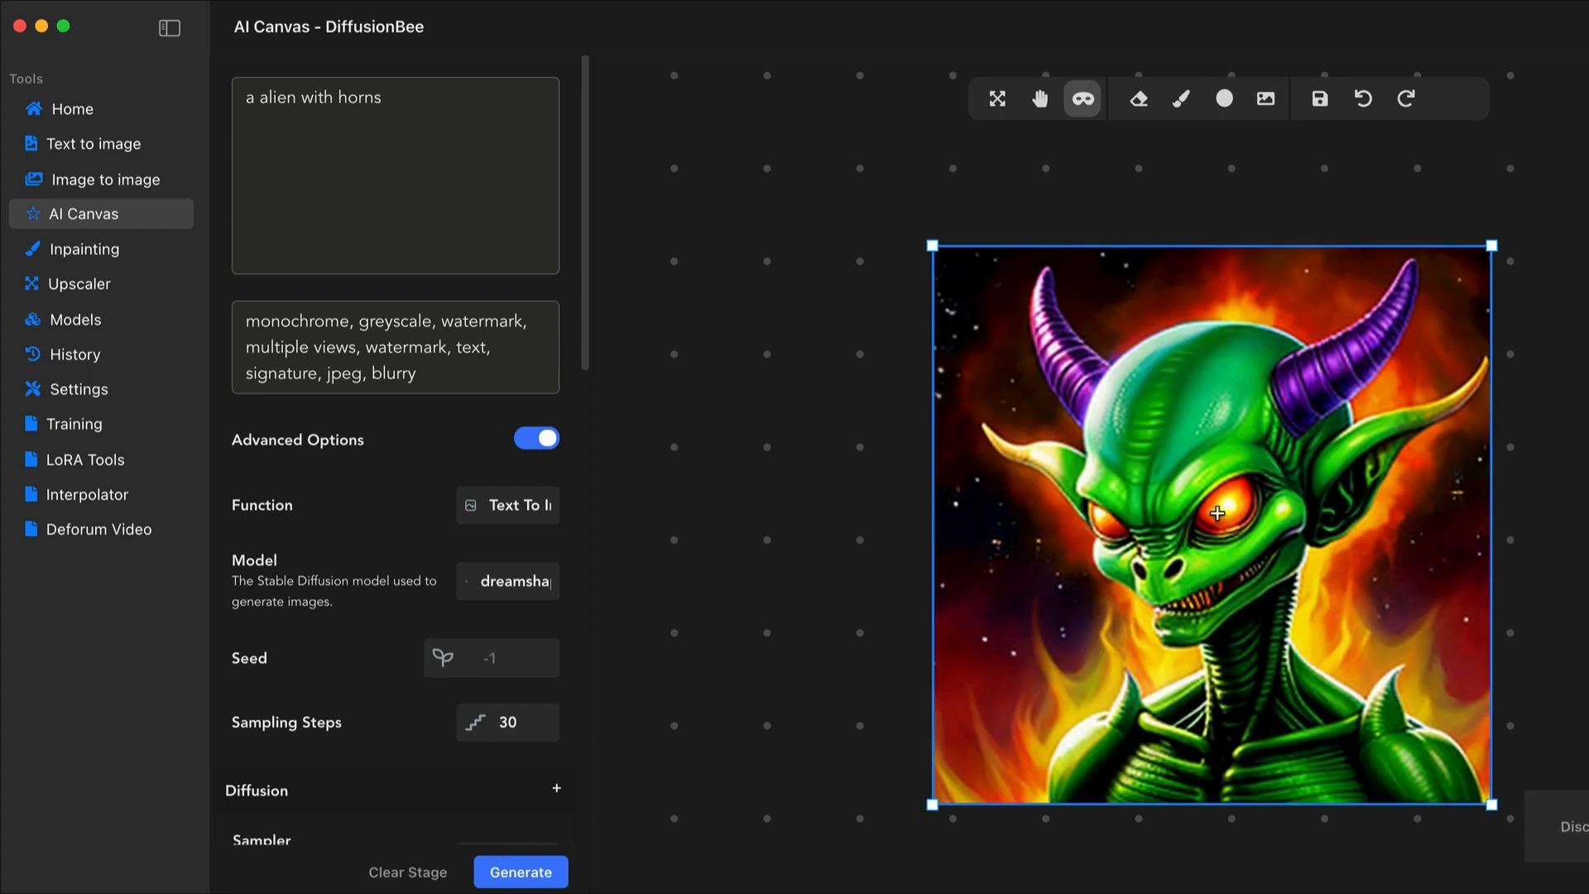
Examine the Text To Image result alongside the Diffusion, Seed, Inpainting Options and Misc settings
scroll(814, 445, "up", 2)
scroll(454, 580, "down", 6)
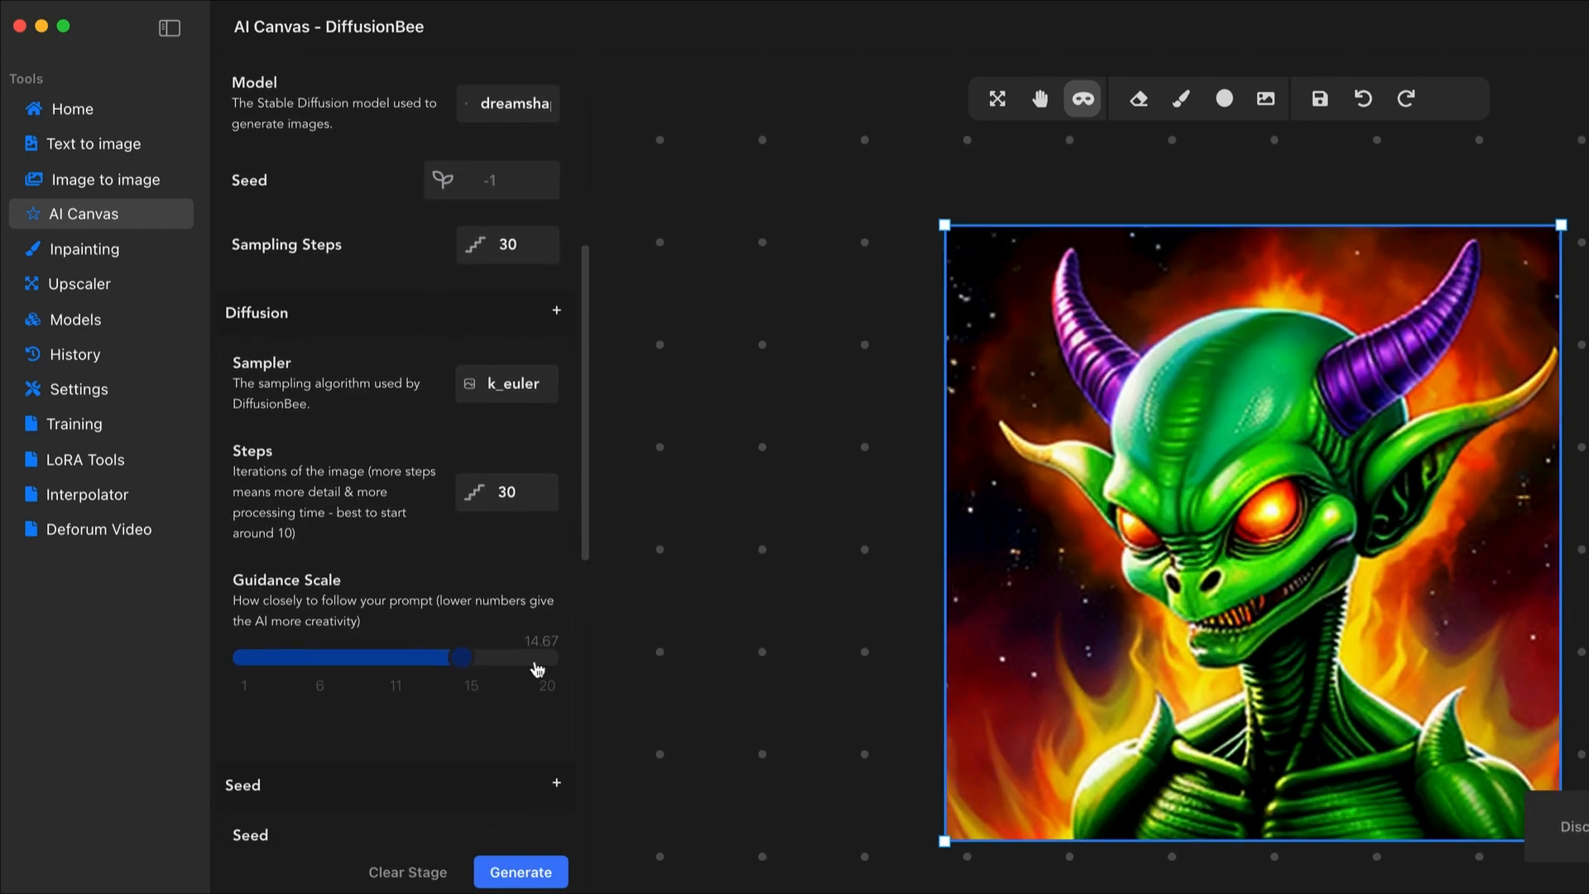
scroll(439, 409, "up", 5)
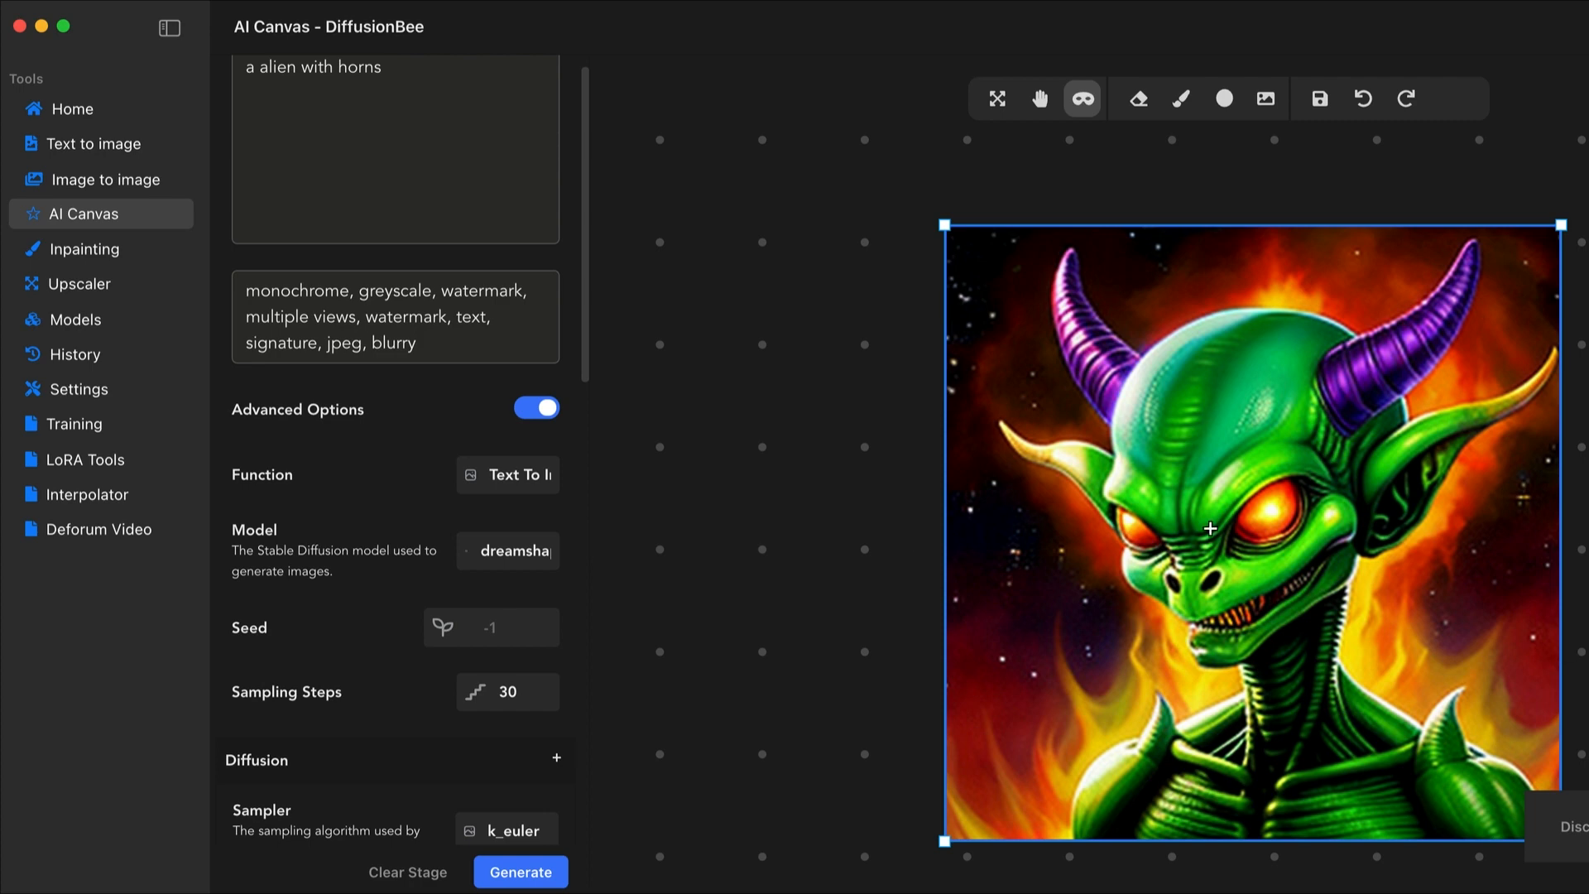
scroll(253, 697, "down", 5)
scroll(529, 645, "down", 4)
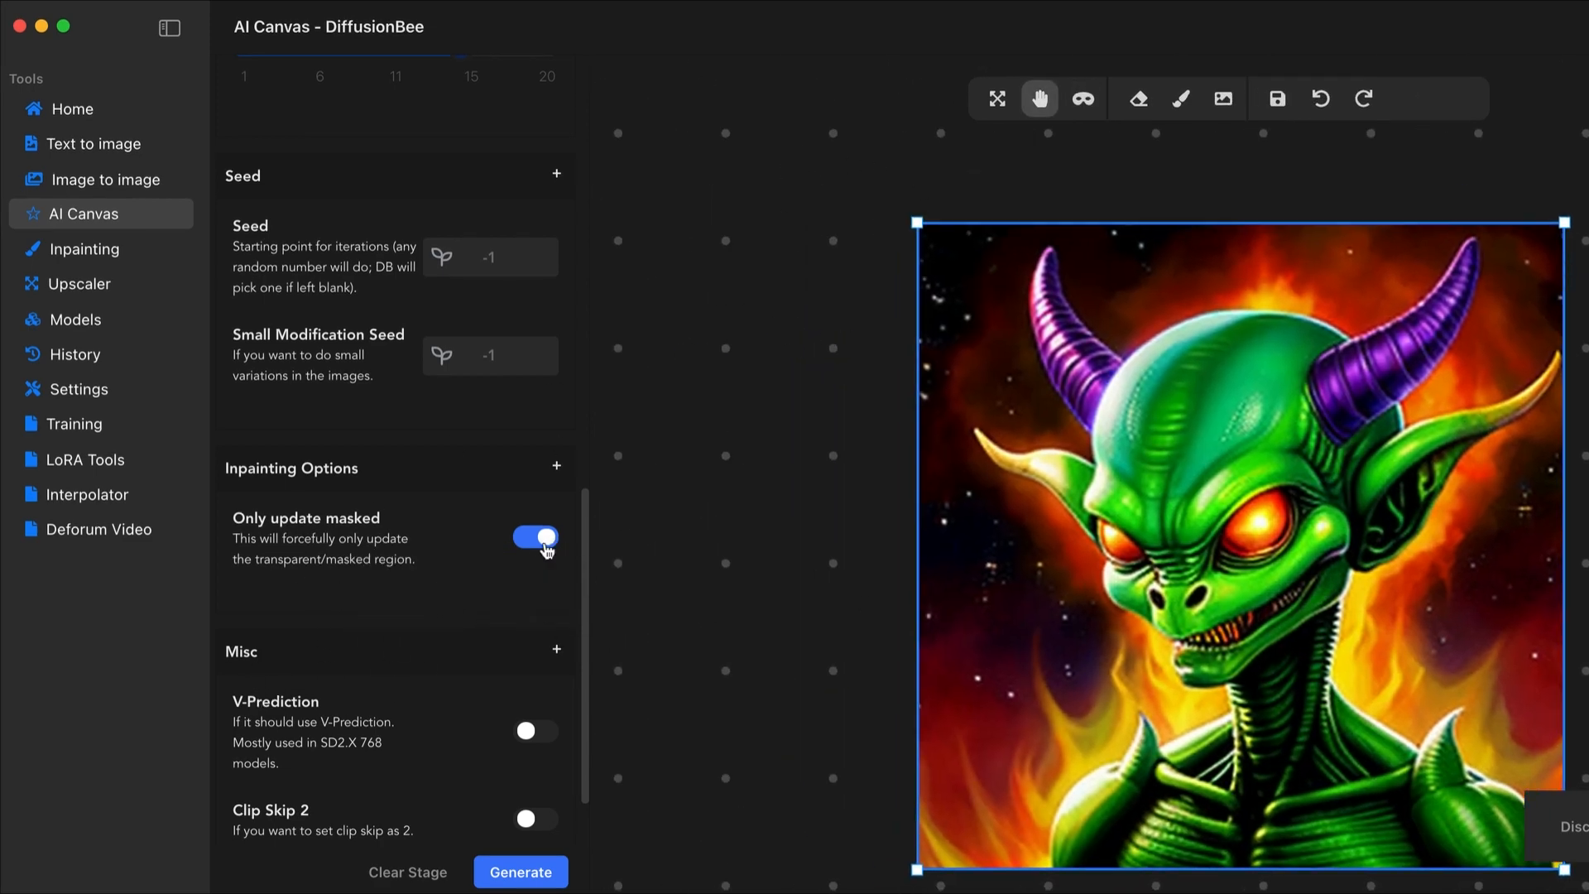
scroll(408, 397, "up", 3)
scroll(408, 397, "up", 6)
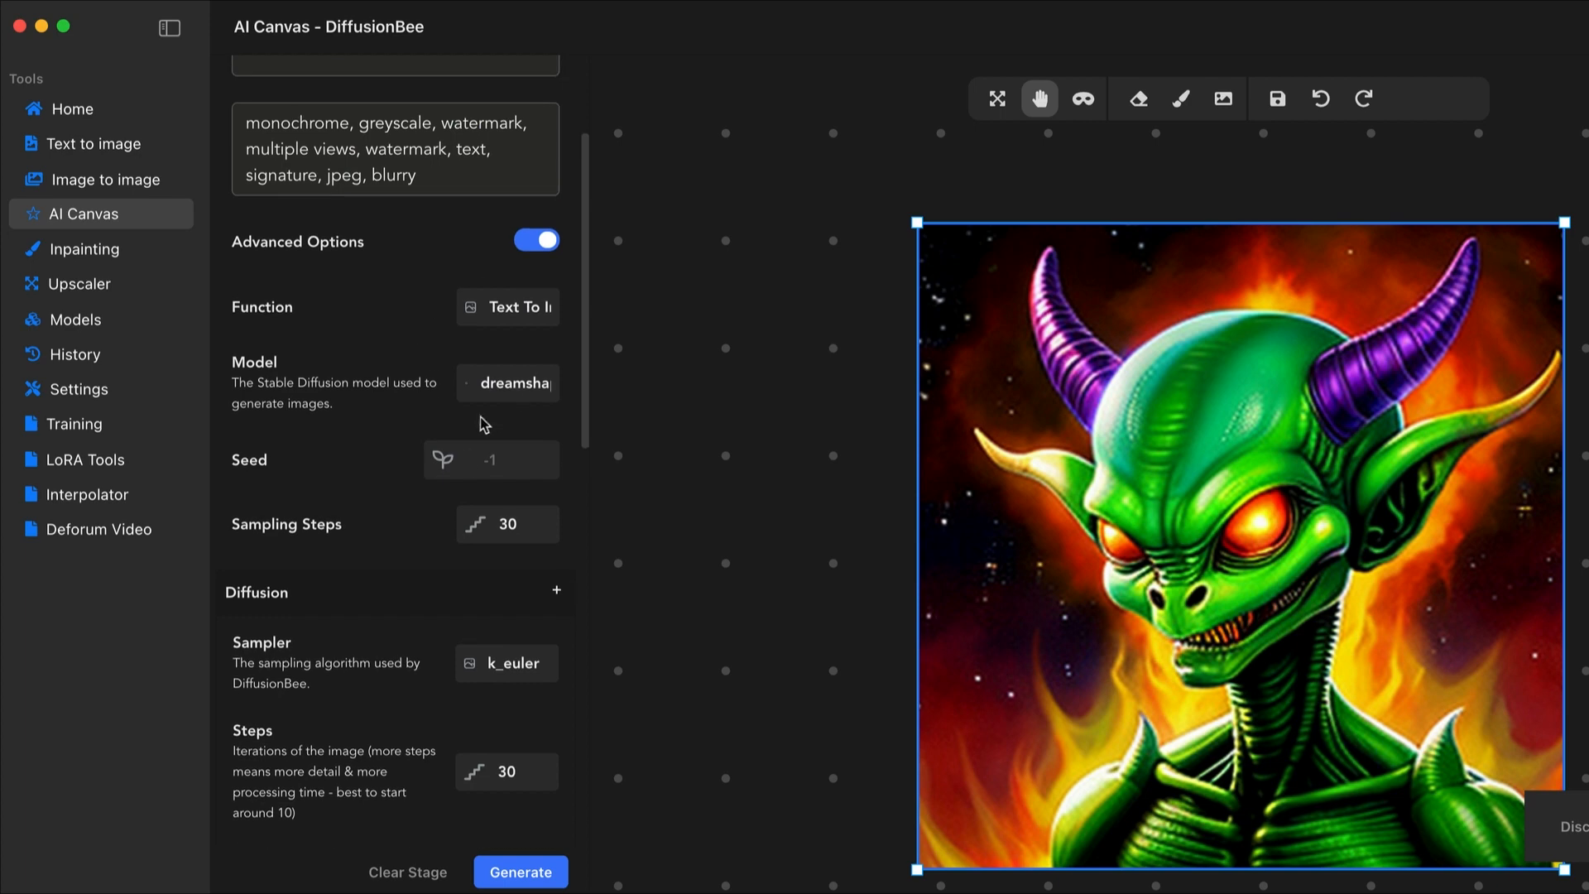
Set the function to Generative Fill and undo the Text To Image generation
left_click(501, 317)
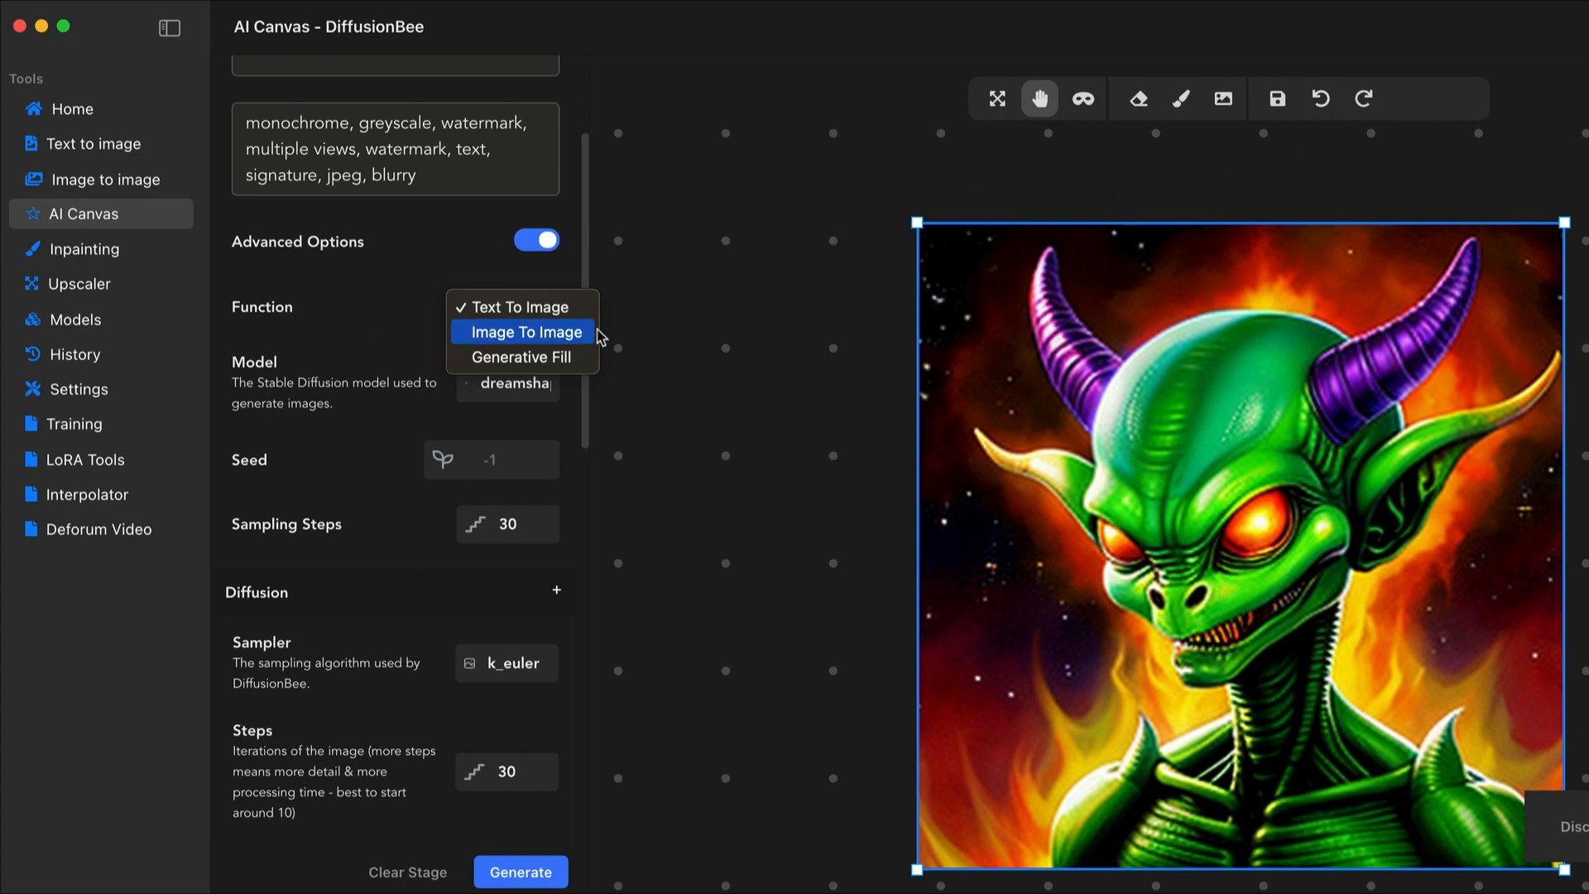
left_click(531, 361)
scroll(430, 637, "down", 8)
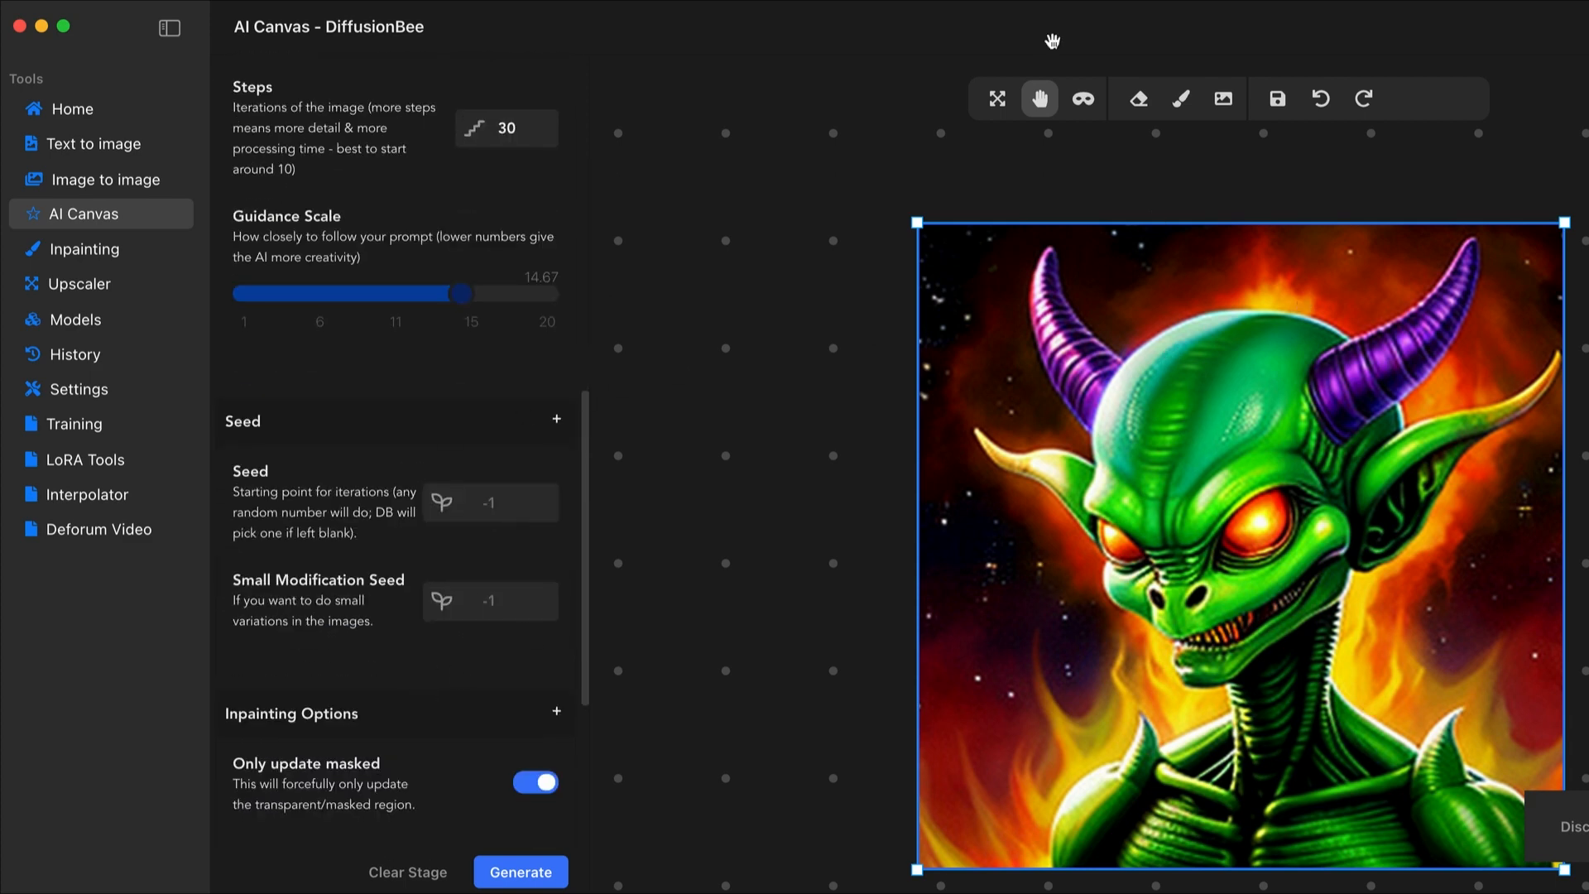
left_click(1323, 99)
scroll(840, 346, "down", 3)
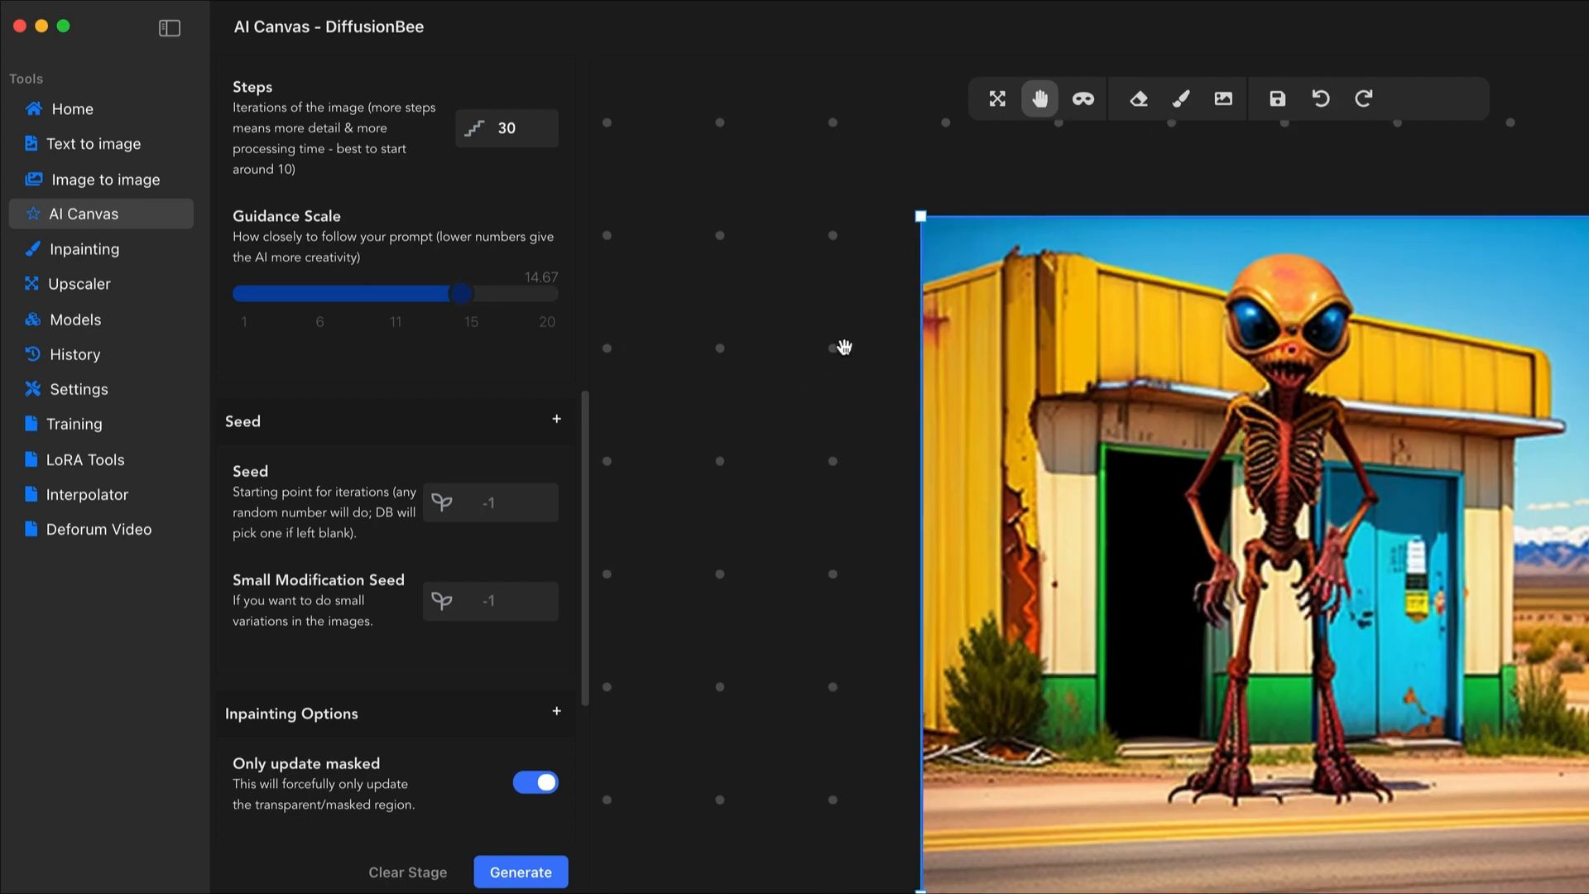
scroll(844, 346, "down", 5)
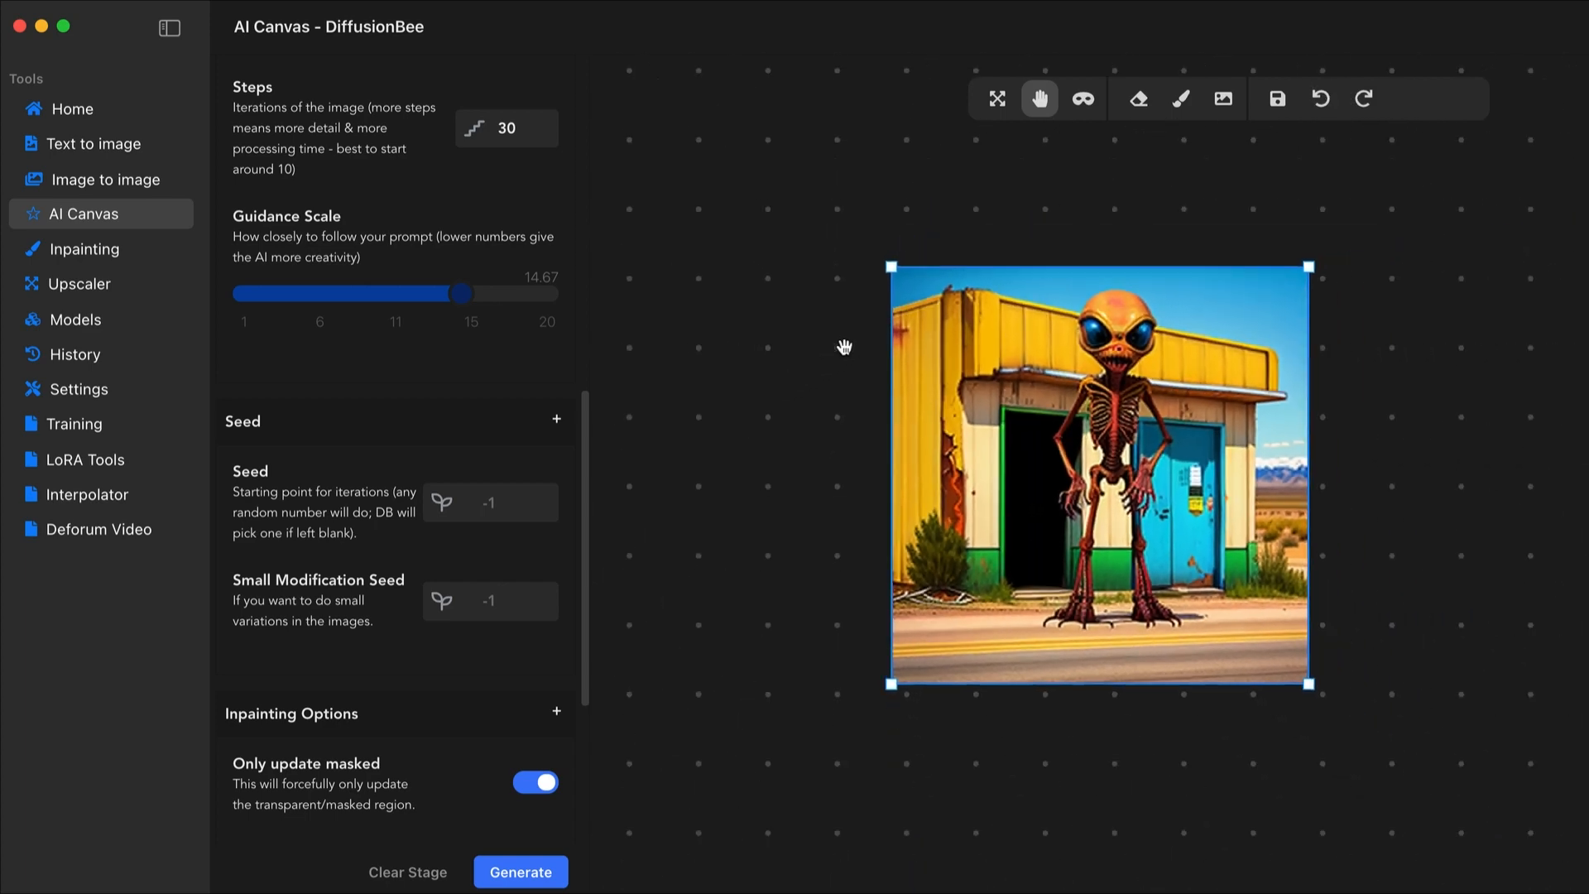
scroll(845, 346, "up", 1)
scroll(381, 293, "up", 10)
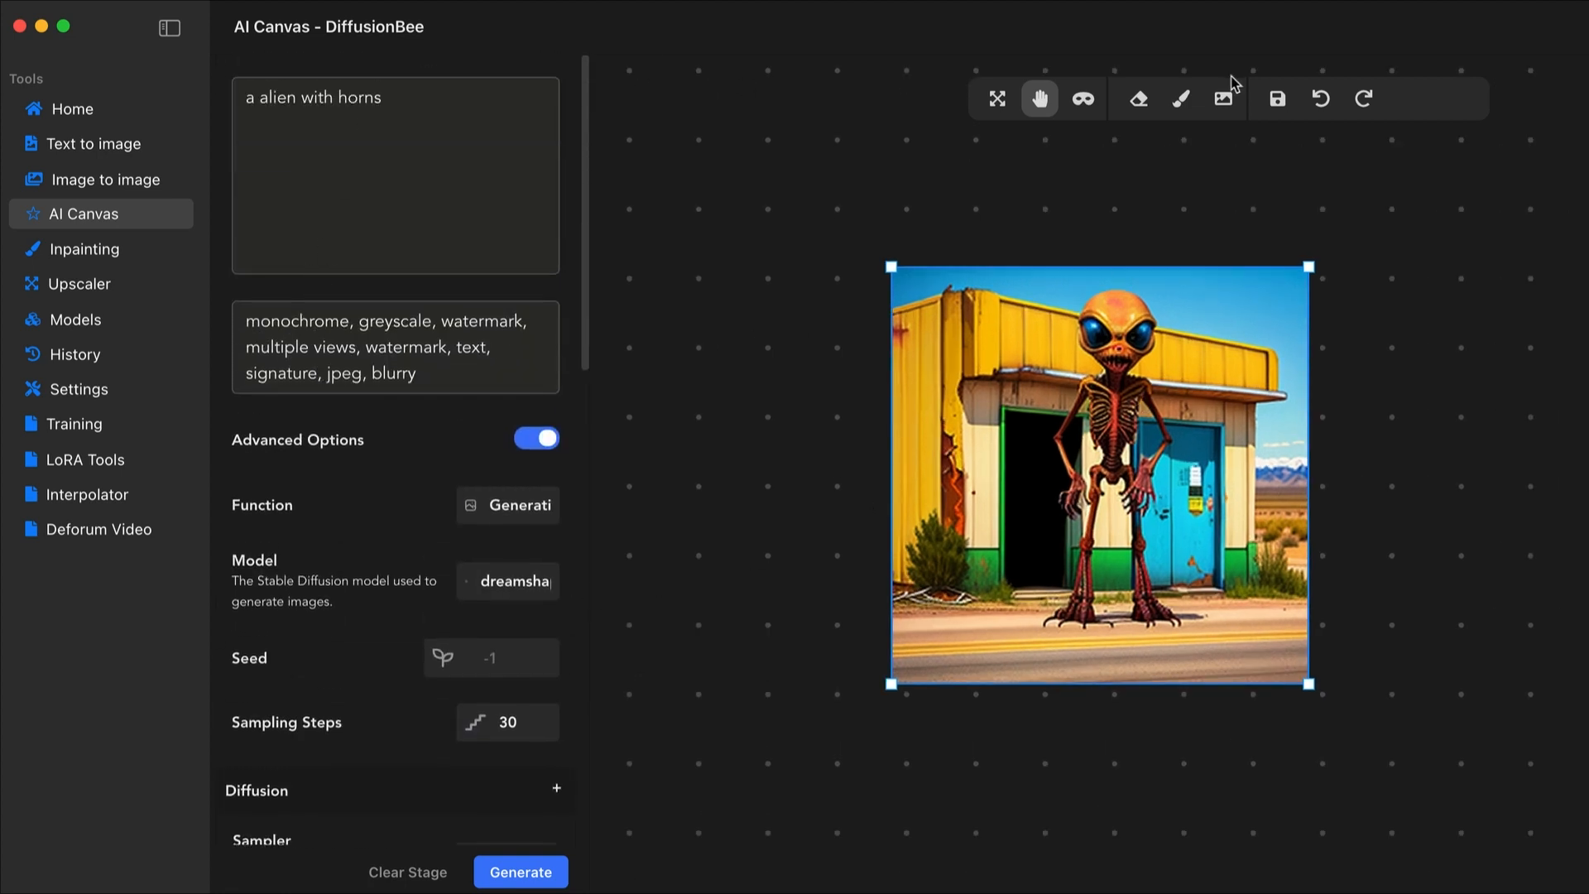
Try masking the alien's head and the area beside it, undoing and redoing the last canvas change
left_click(1088, 100)
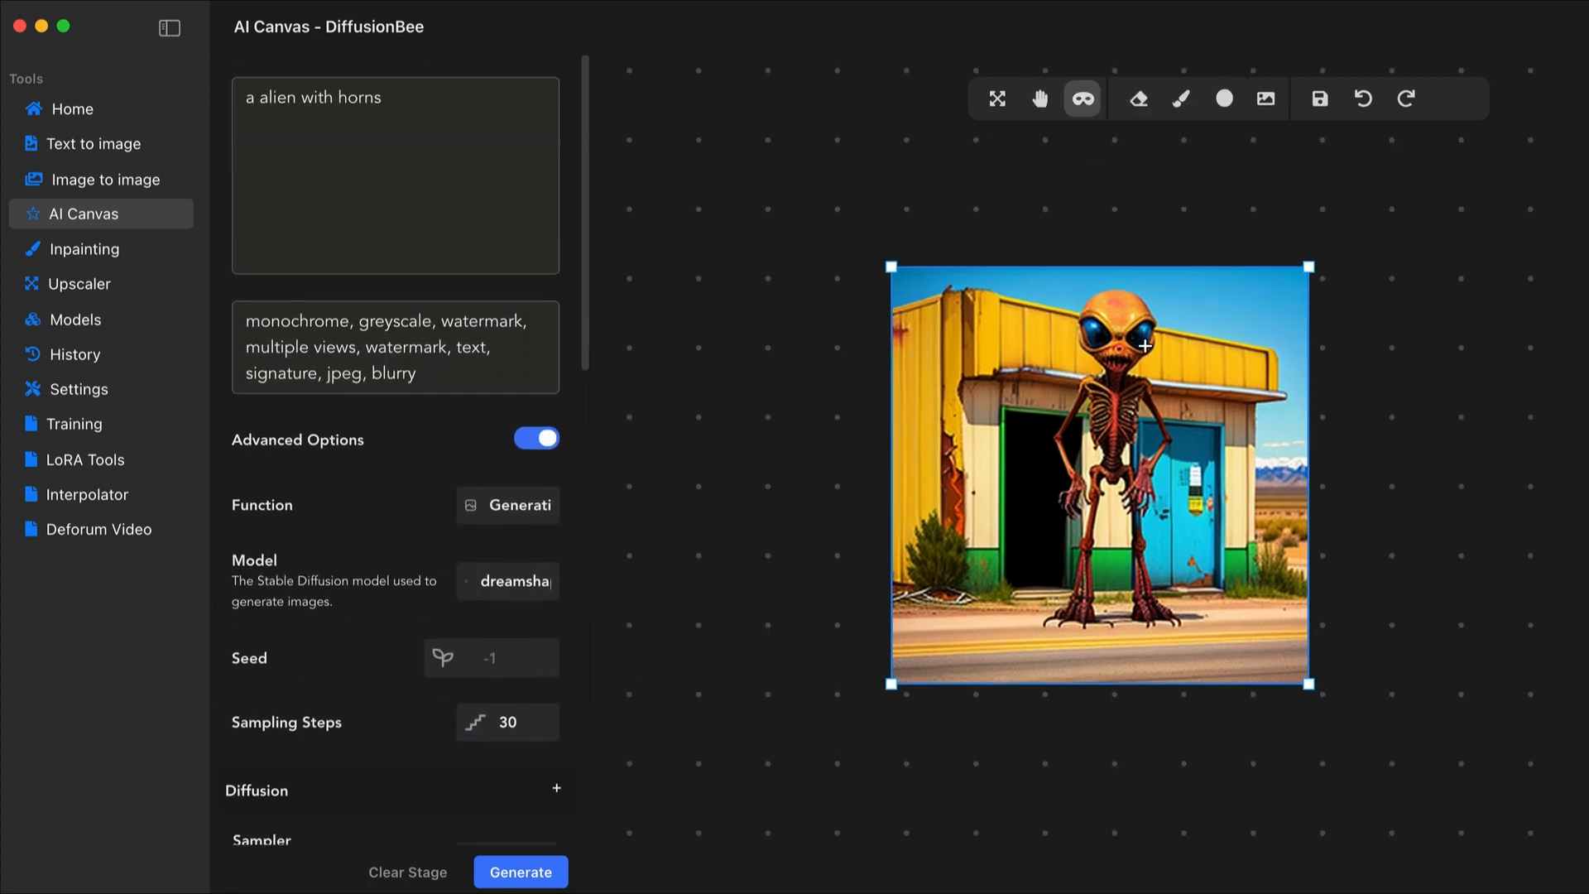
mouse_move(1146, 352)
left_mouse_down()
mouse_move(1150, 309)
mouse_move(1111, 292)
mouse_move(1084, 298)
mouse_move(1080, 337)
left_mouse_up()
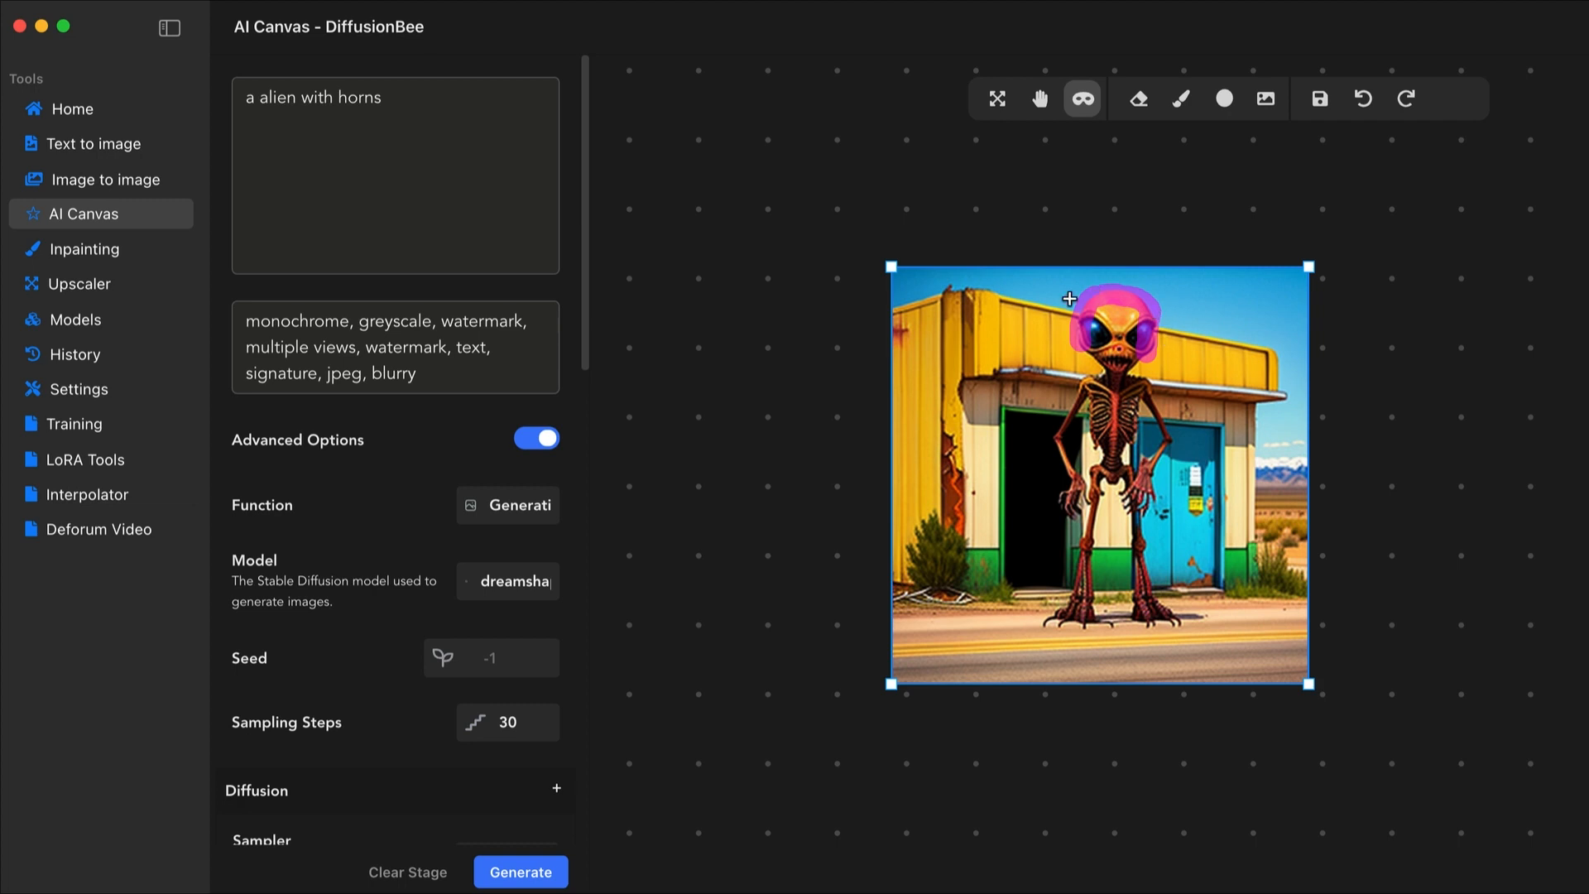
mouse_move(1063, 307)
left_mouse_down()
mouse_move(1164, 298)
mouse_move(1164, 332)
mouse_move(1162, 303)
mouse_move(1134, 287)
mouse_move(1086, 293)
mouse_move(1073, 337)
mouse_move(1171, 345)
mouse_move(1186, 284)
mouse_move(1115, 295)
mouse_move(1251, 302)
left_mouse_up()
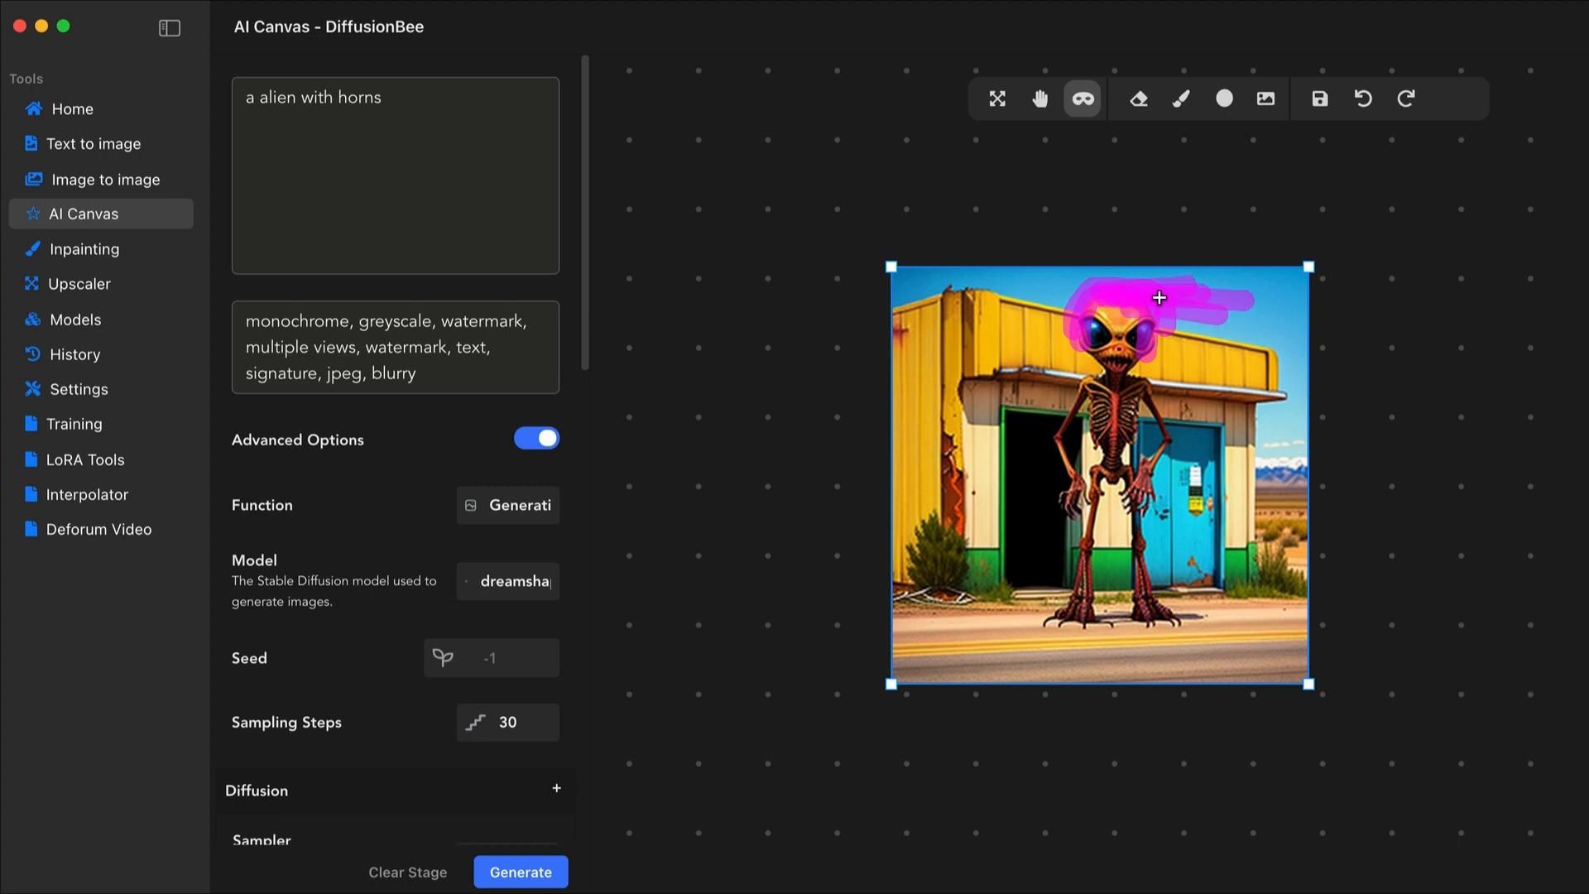
left_click(1362, 101)
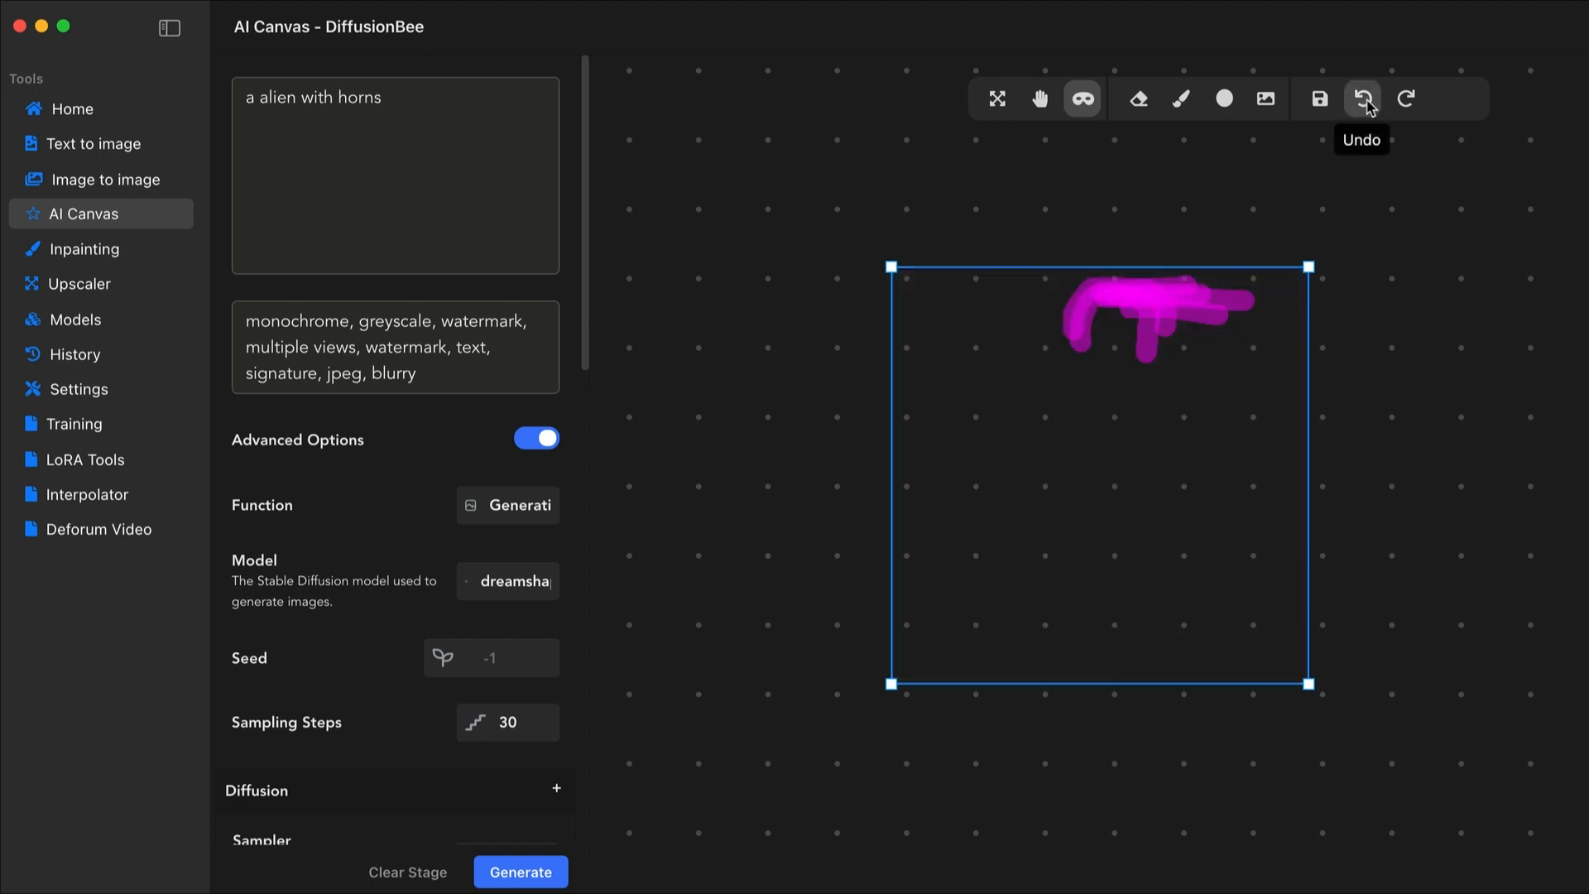
left_click(1407, 99)
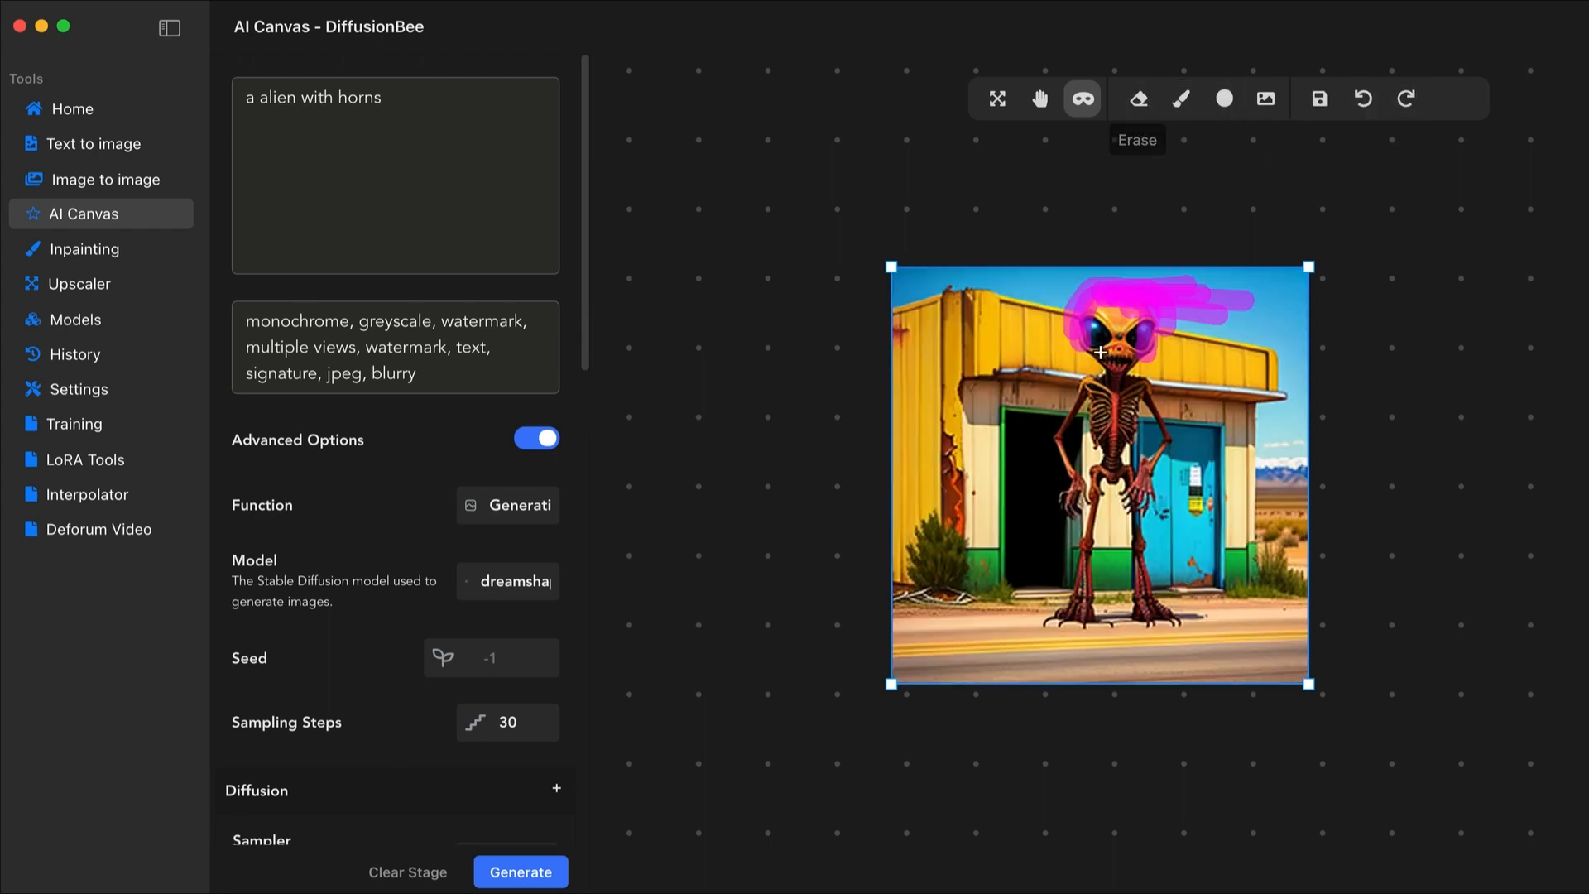
Mask only the alien's head and generate horns on it using Generative Fill with Only update masked on
left_click(1092, 98)
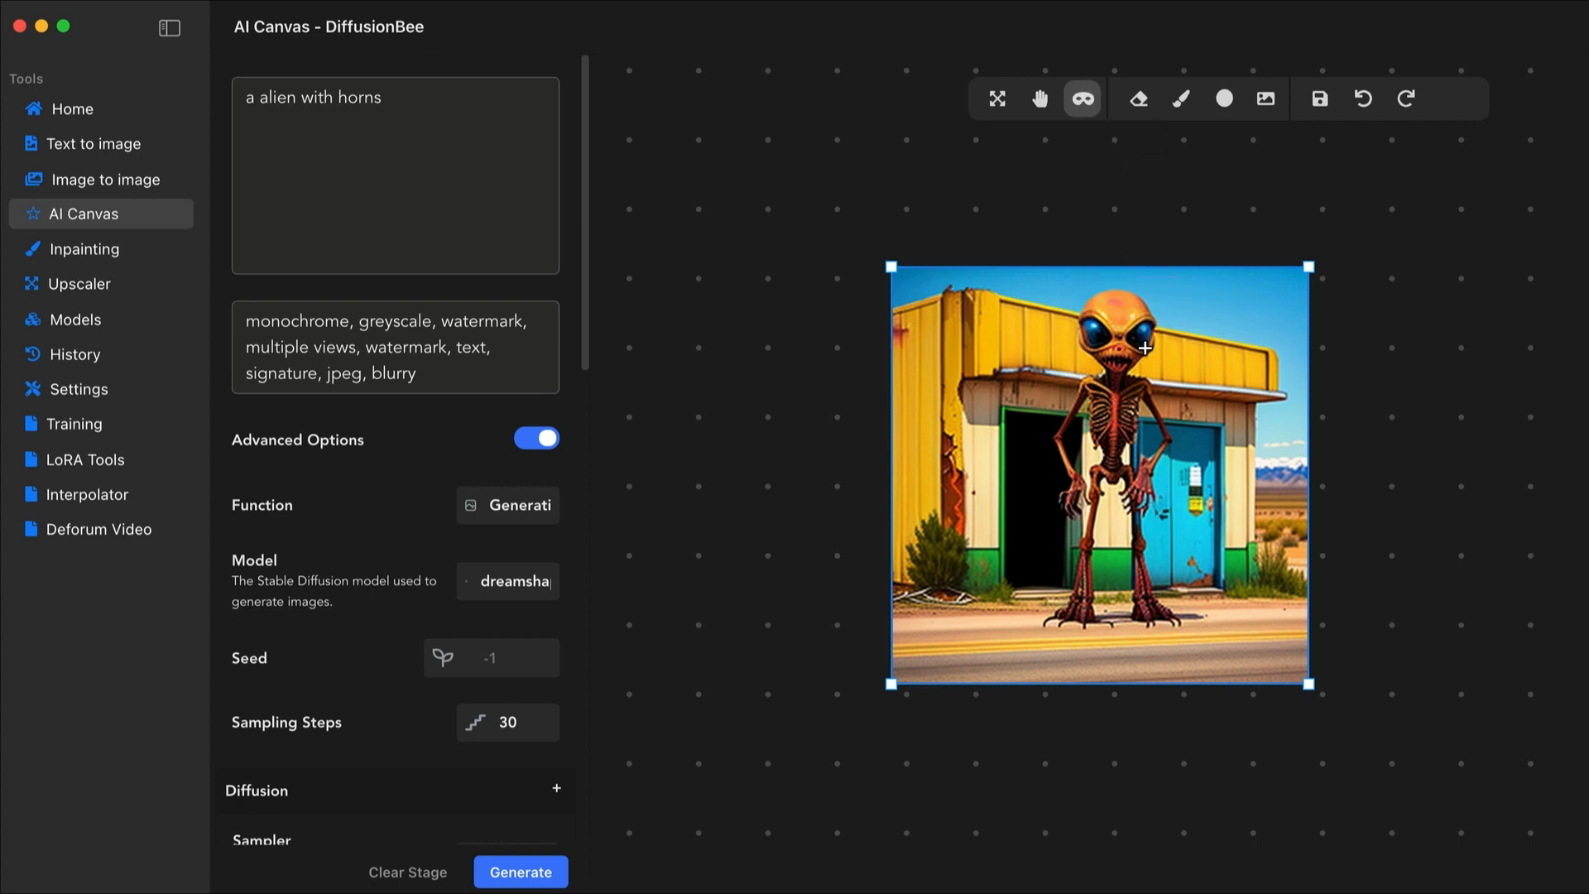
mouse_move(1145, 348)
left_mouse_down()
mouse_move(1140, 302)
mouse_move(1097, 302)
mouse_move(1083, 337)
mouse_move(1082, 301)
mouse_move(1116, 281)
left_mouse_up()
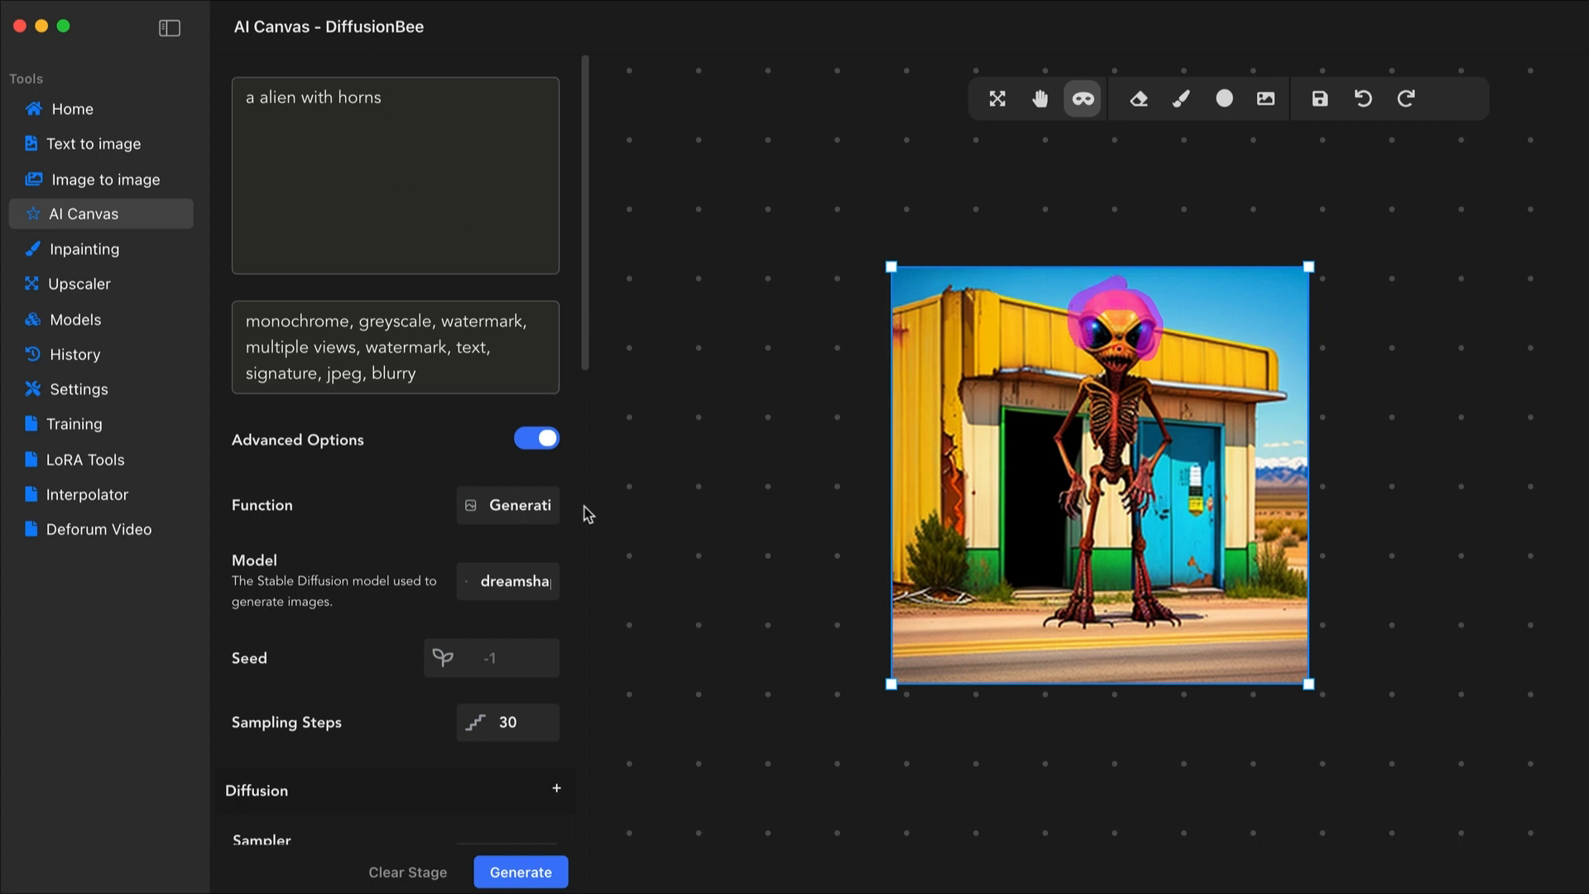
left_click(514, 503)
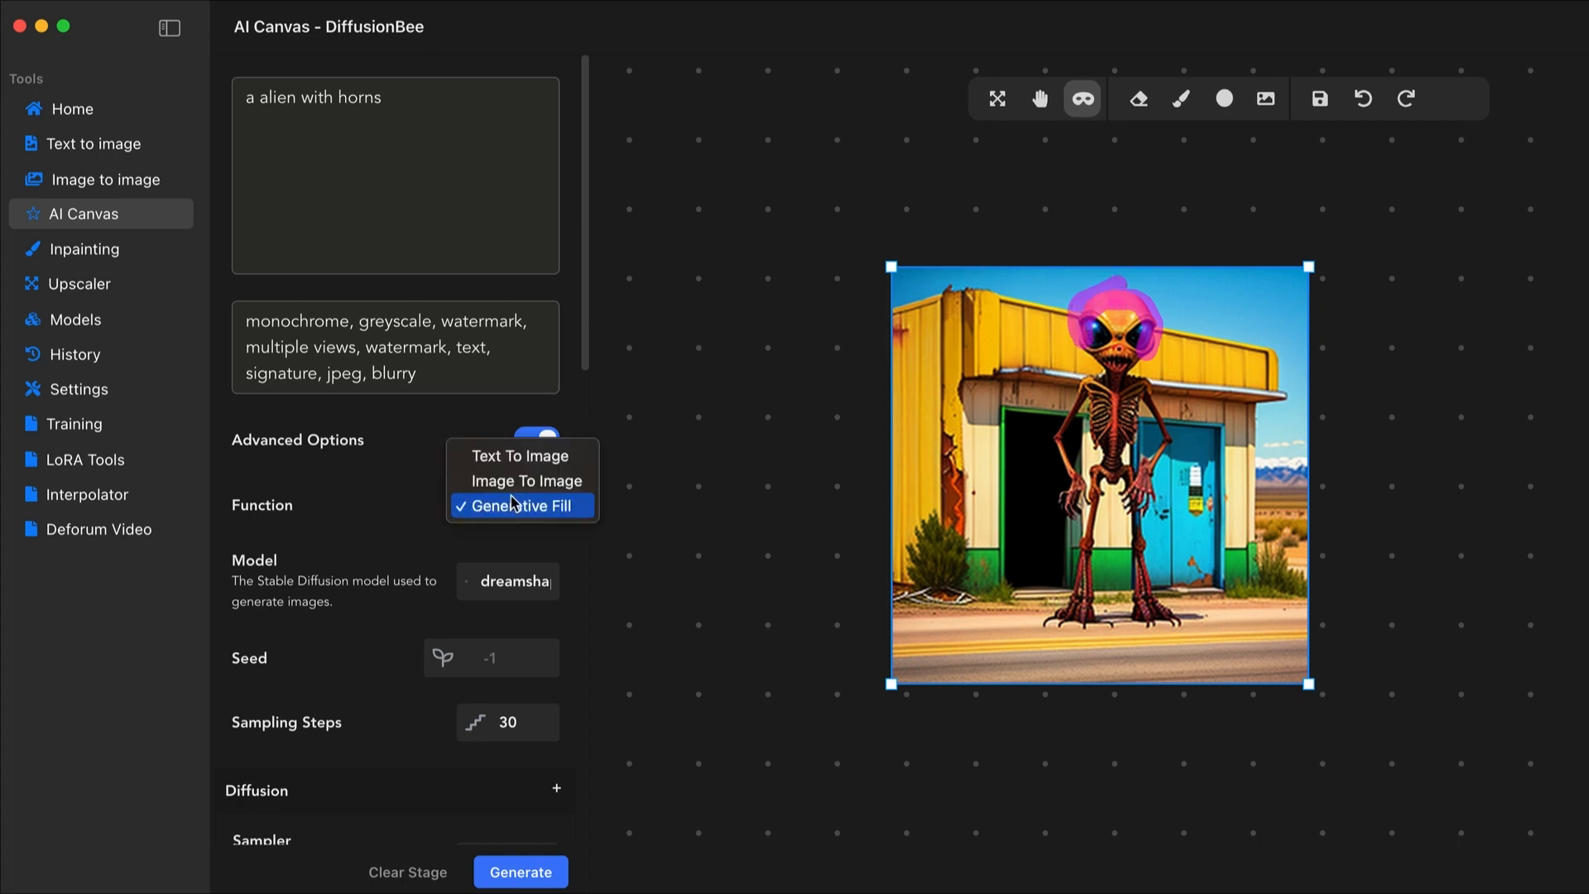
left_click(551, 511)
scroll(348, 562, "down", 10)
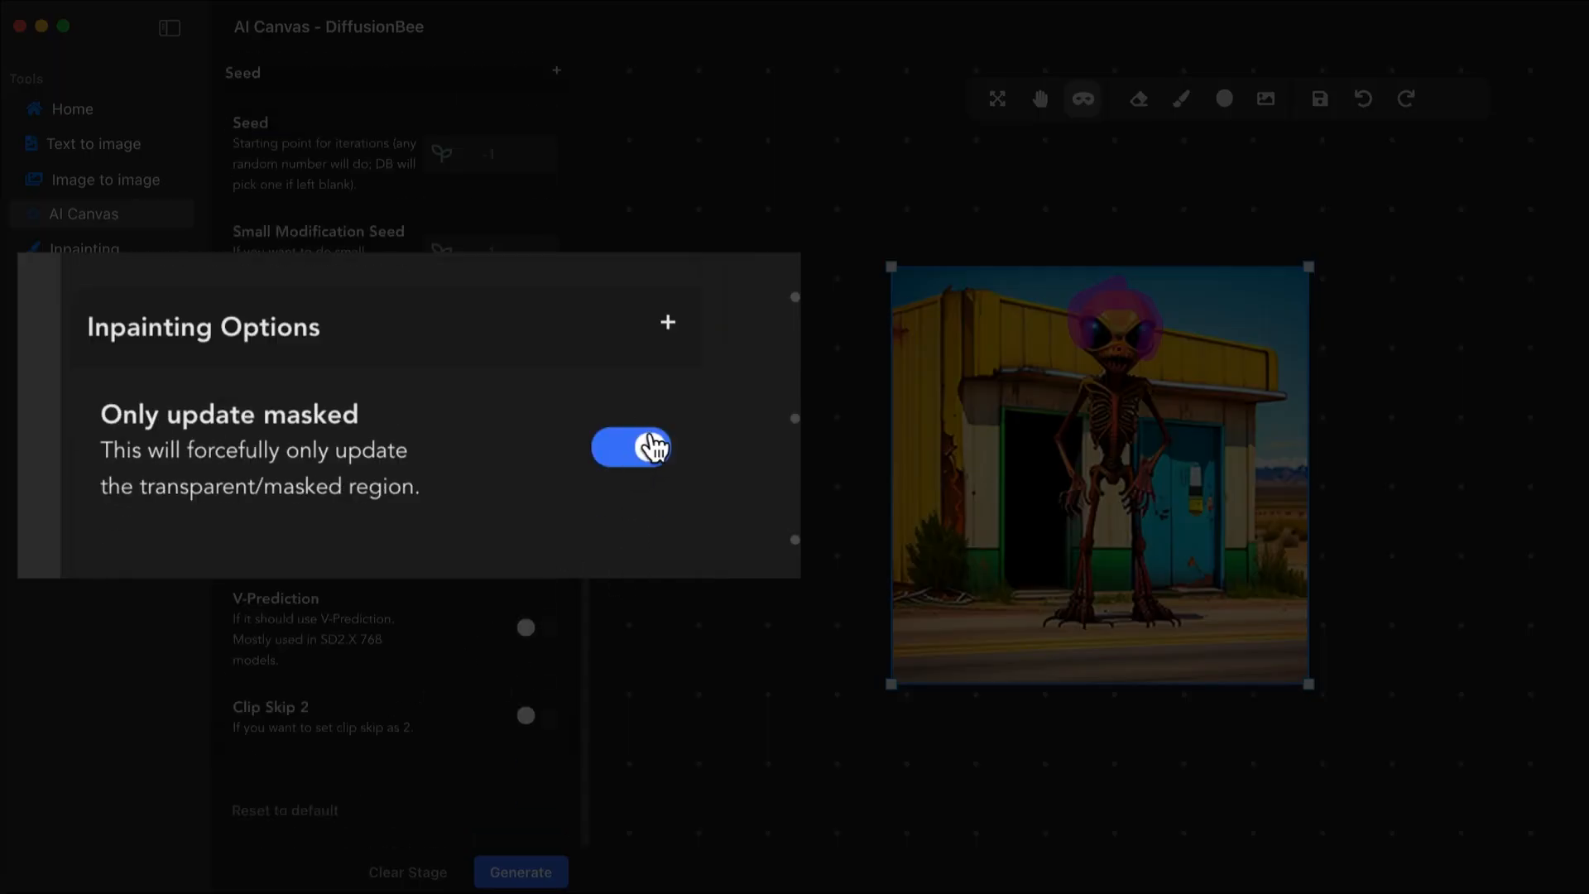
scroll(497, 786, "up", 3)
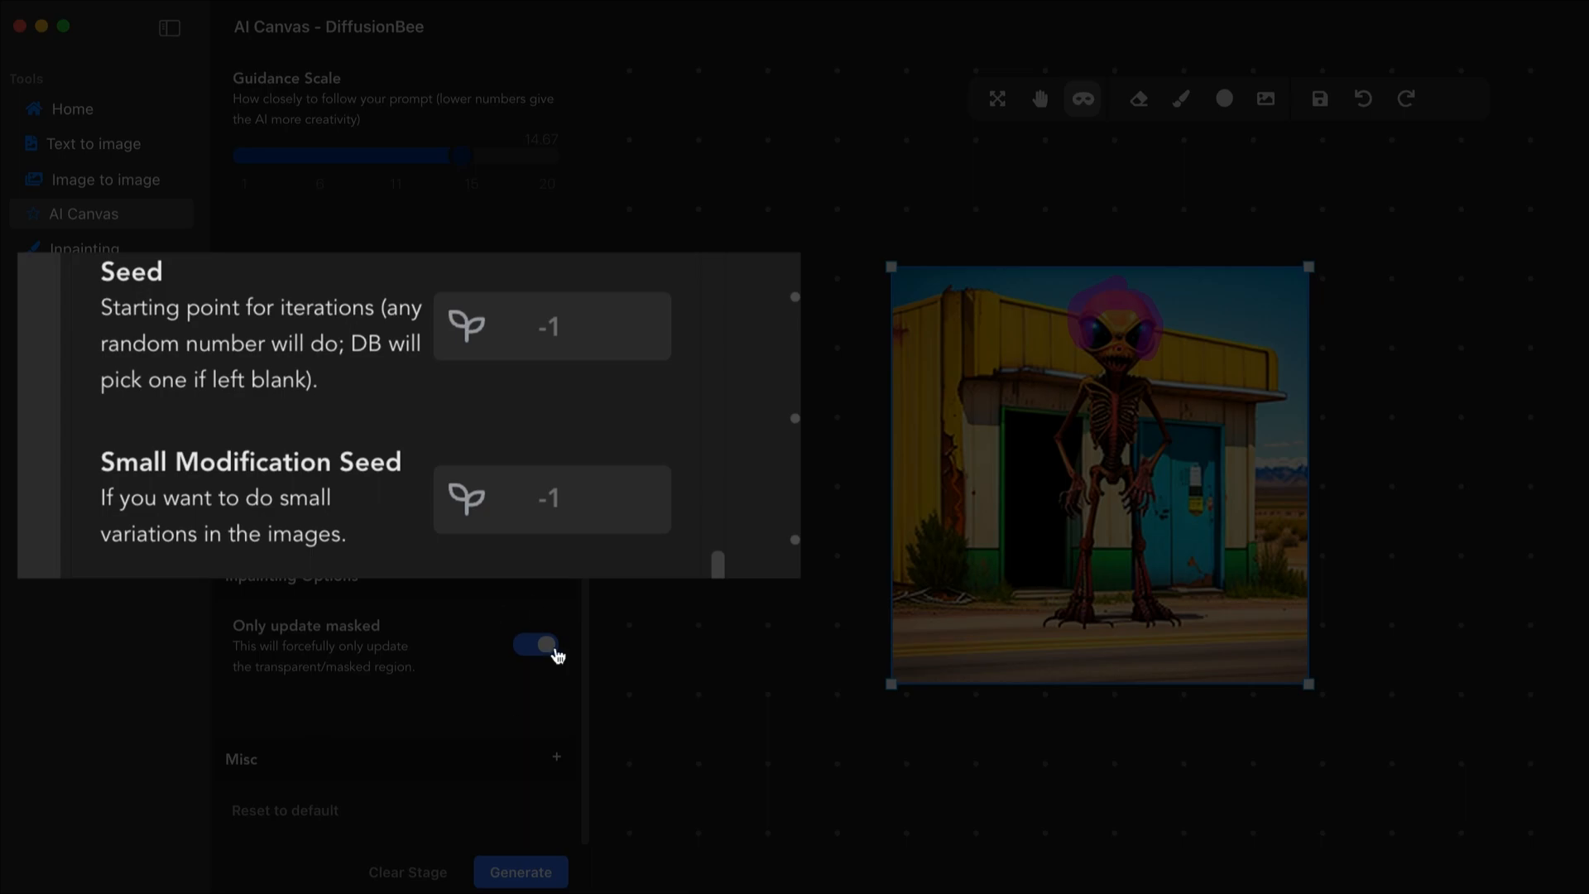
scroll(419, 650, "up", 5)
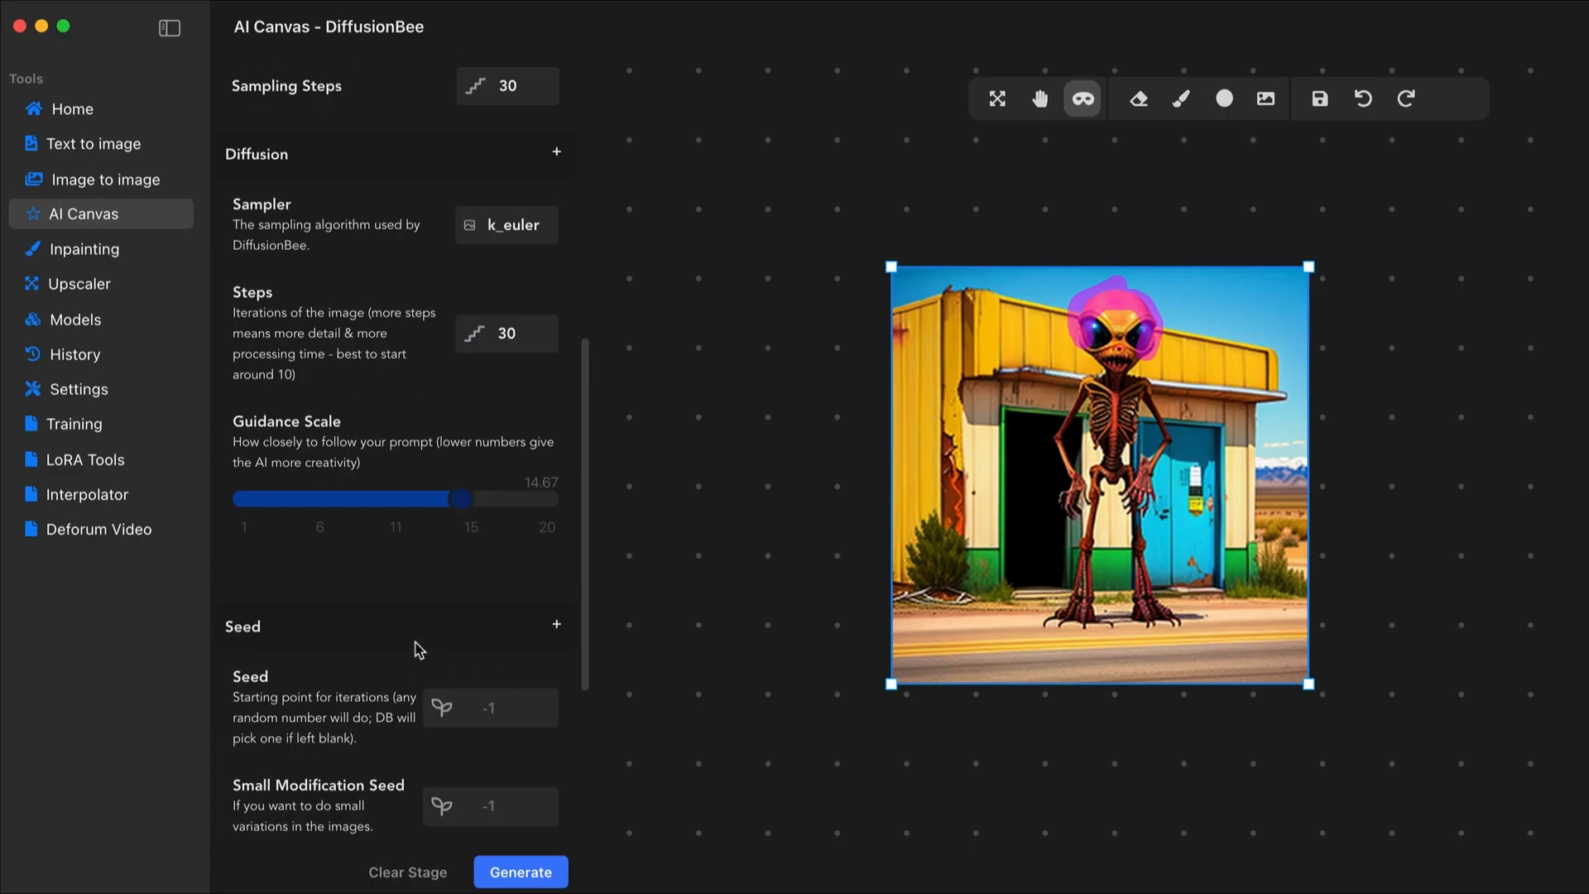
scroll(420, 650, "up", 3)
left_click(529, 874)
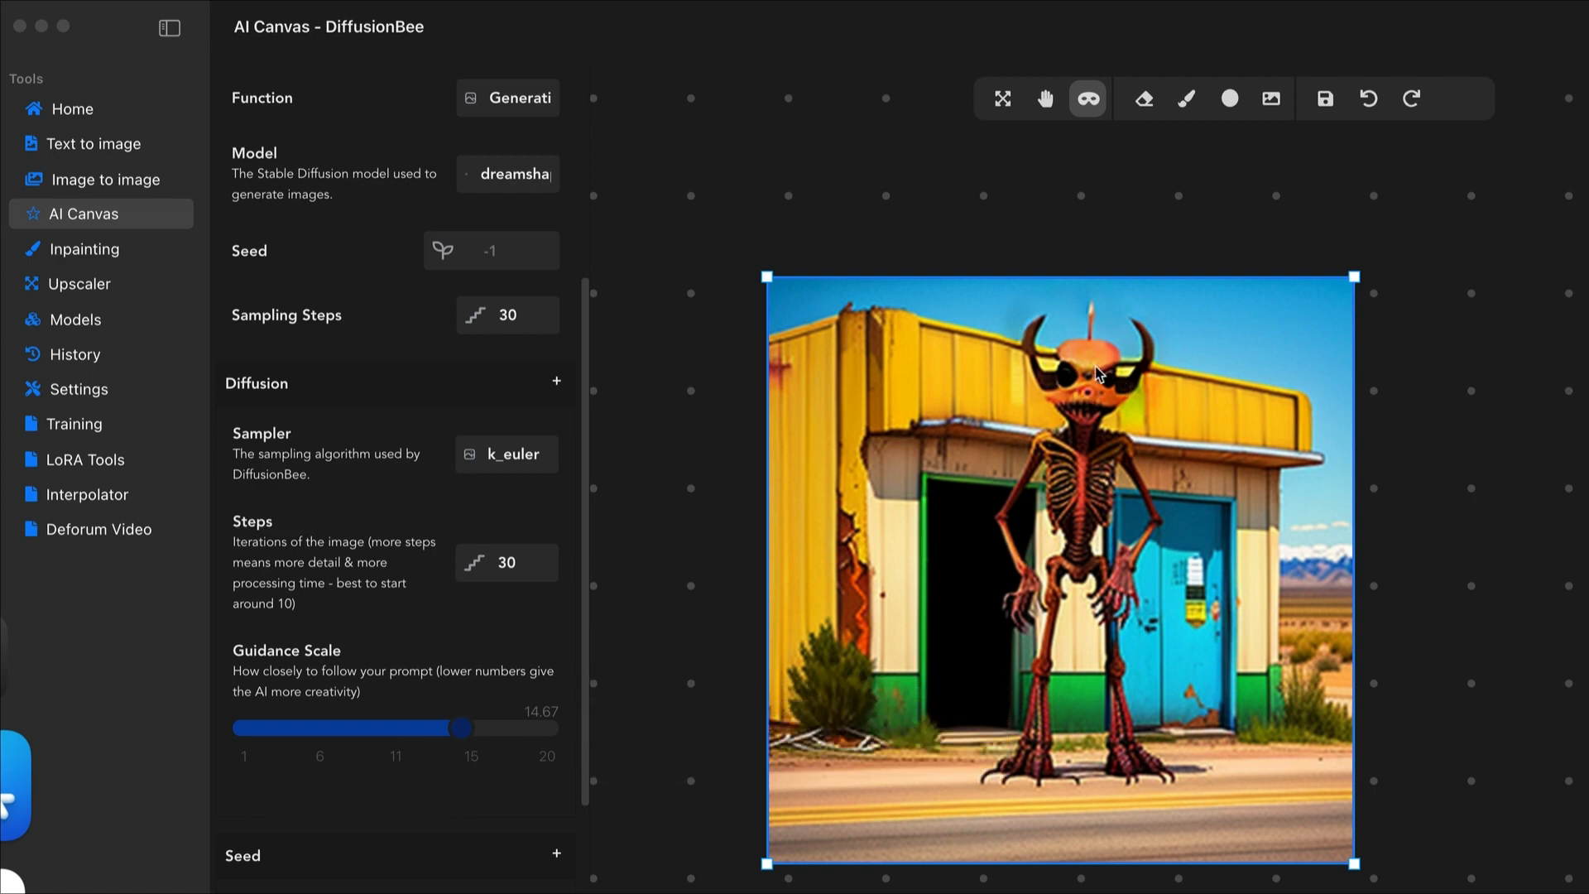
Undo and redo the horned generative fill to compare it with the original alien
left_click(1454, 417)
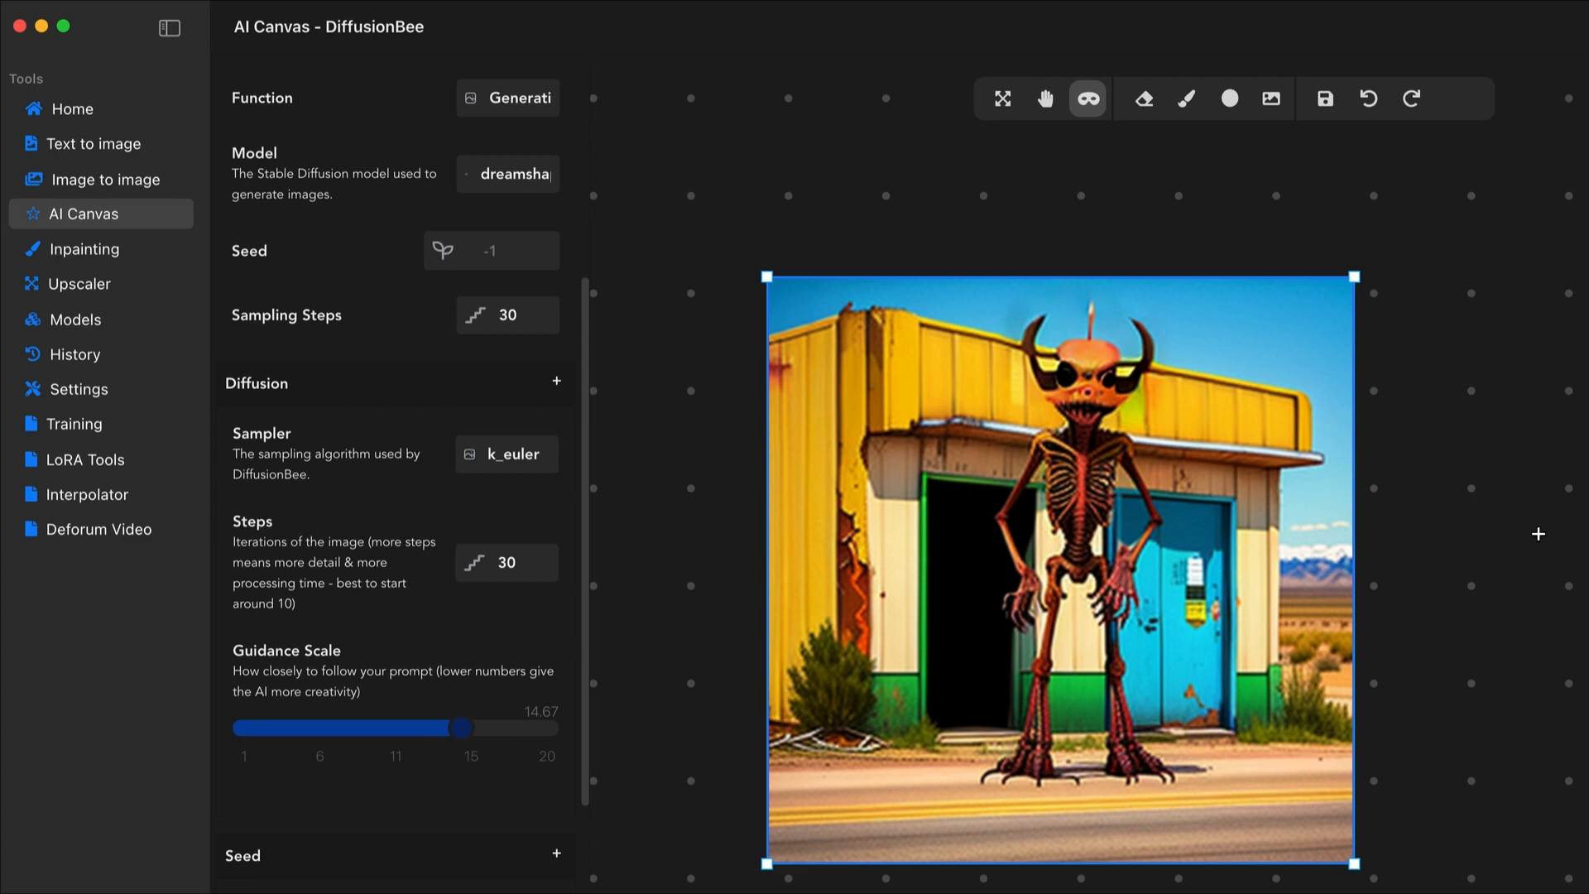
left_click(1369, 100)
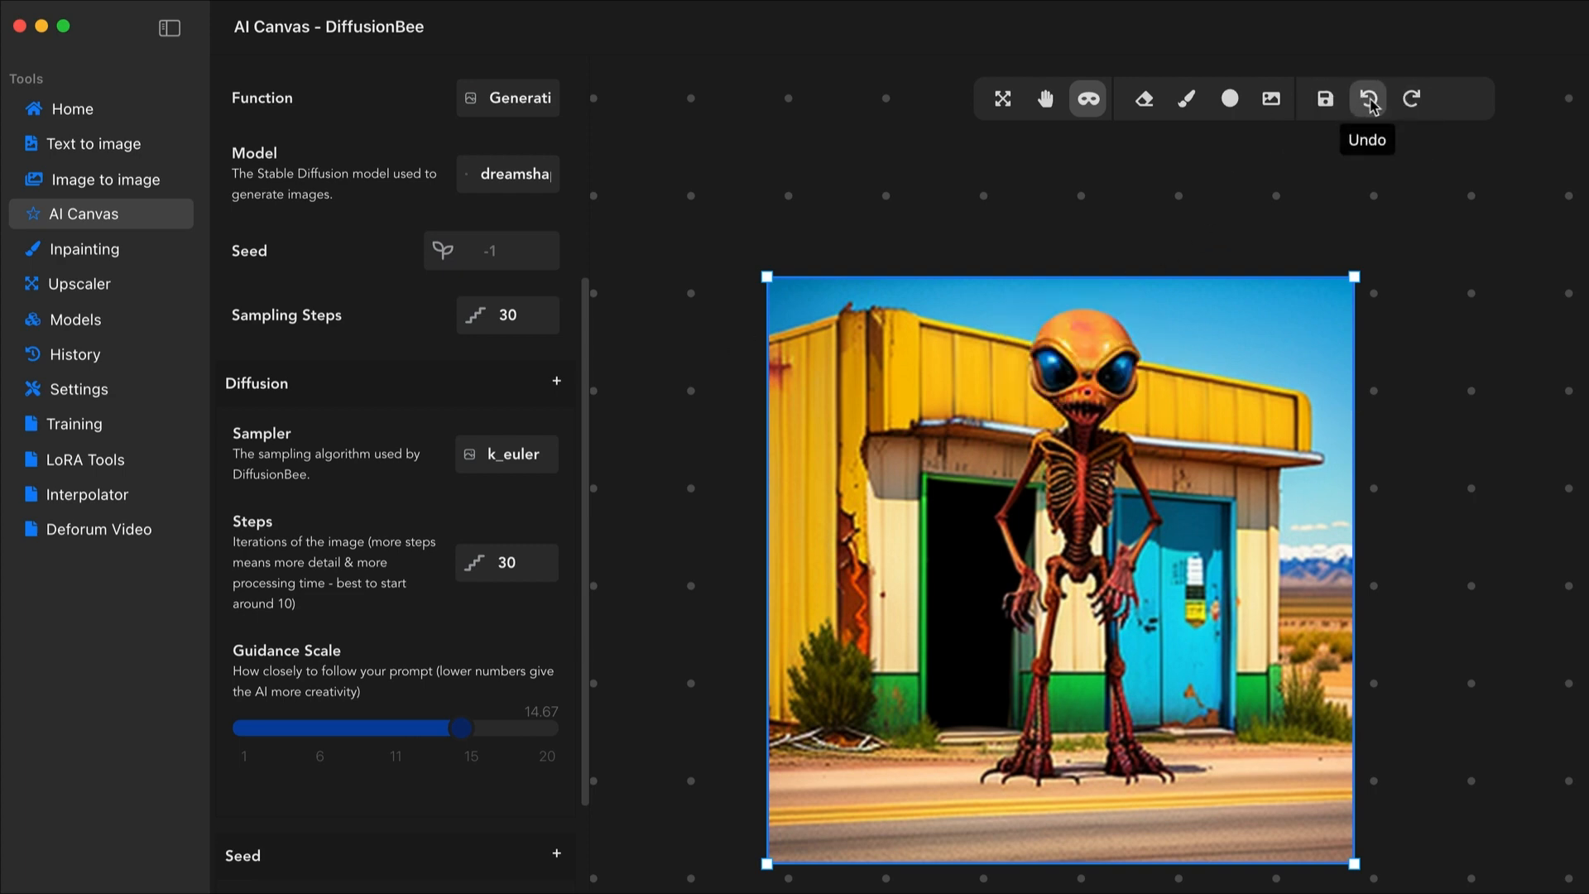
left_click(1411, 100)
left_click(1369, 100)
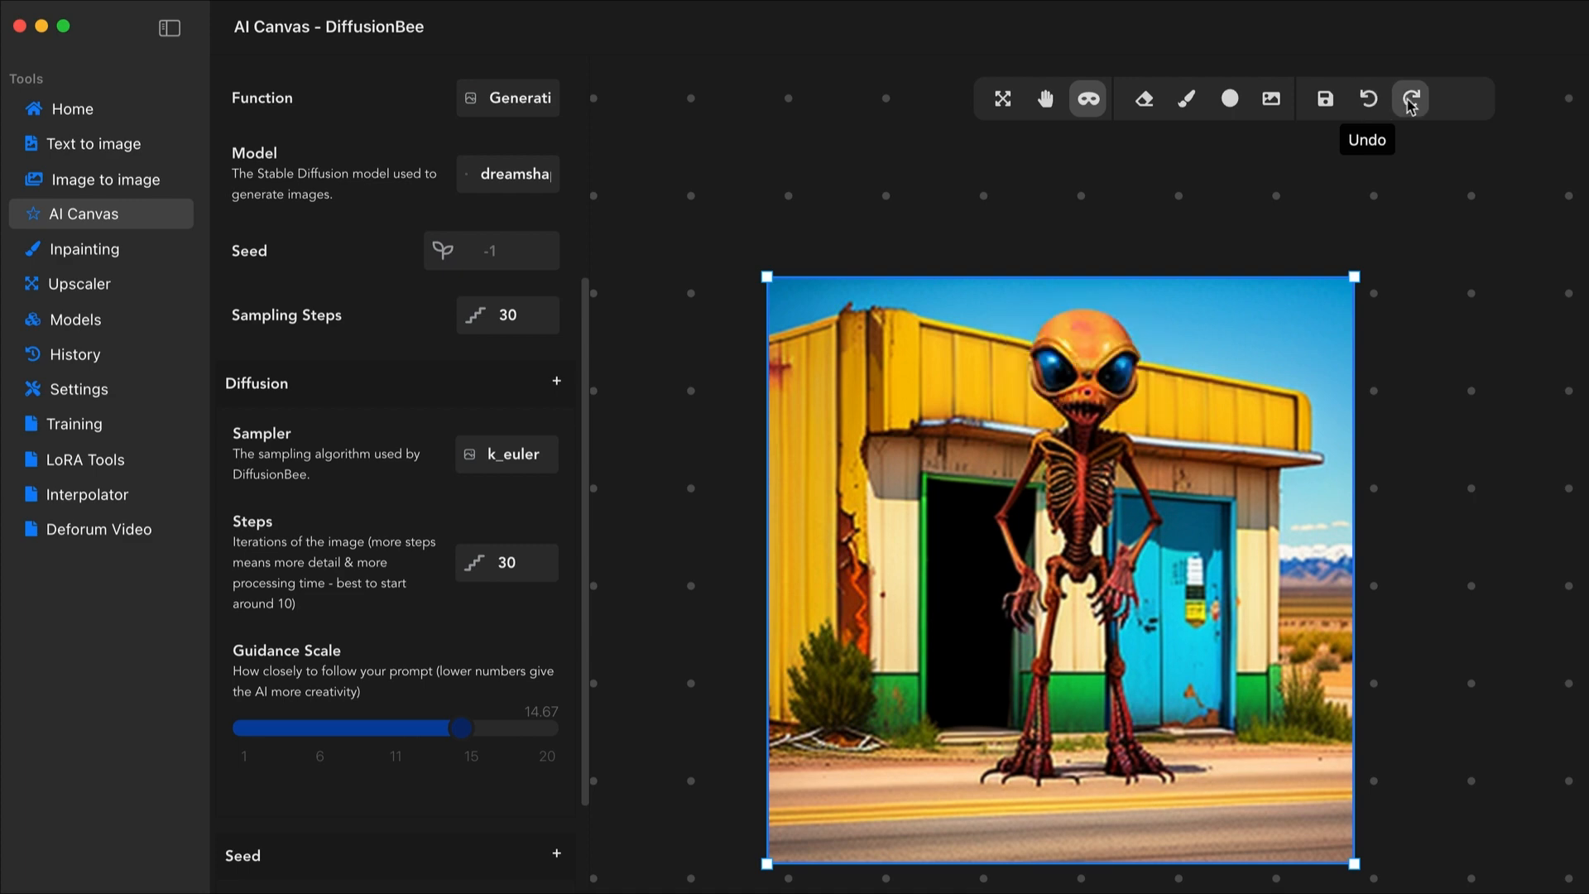
left_click(1411, 100)
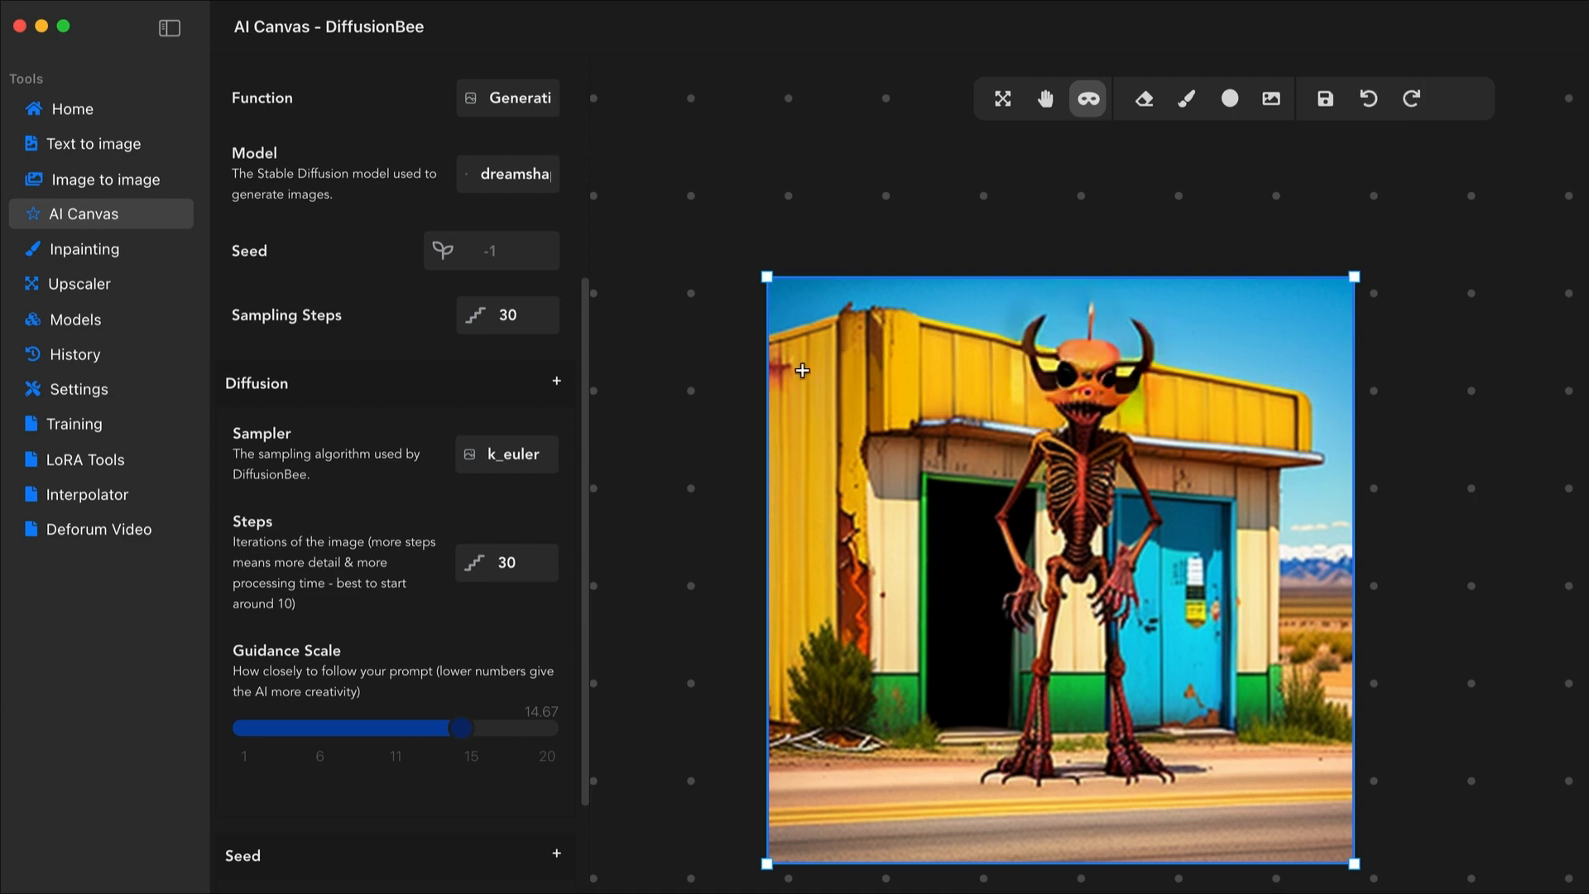
Switch the canvas function from Generative Fill to Image To Image, and finally to Text To Image
scroll(720, 394, "up", 1)
scroll(719, 394, "down", 5)
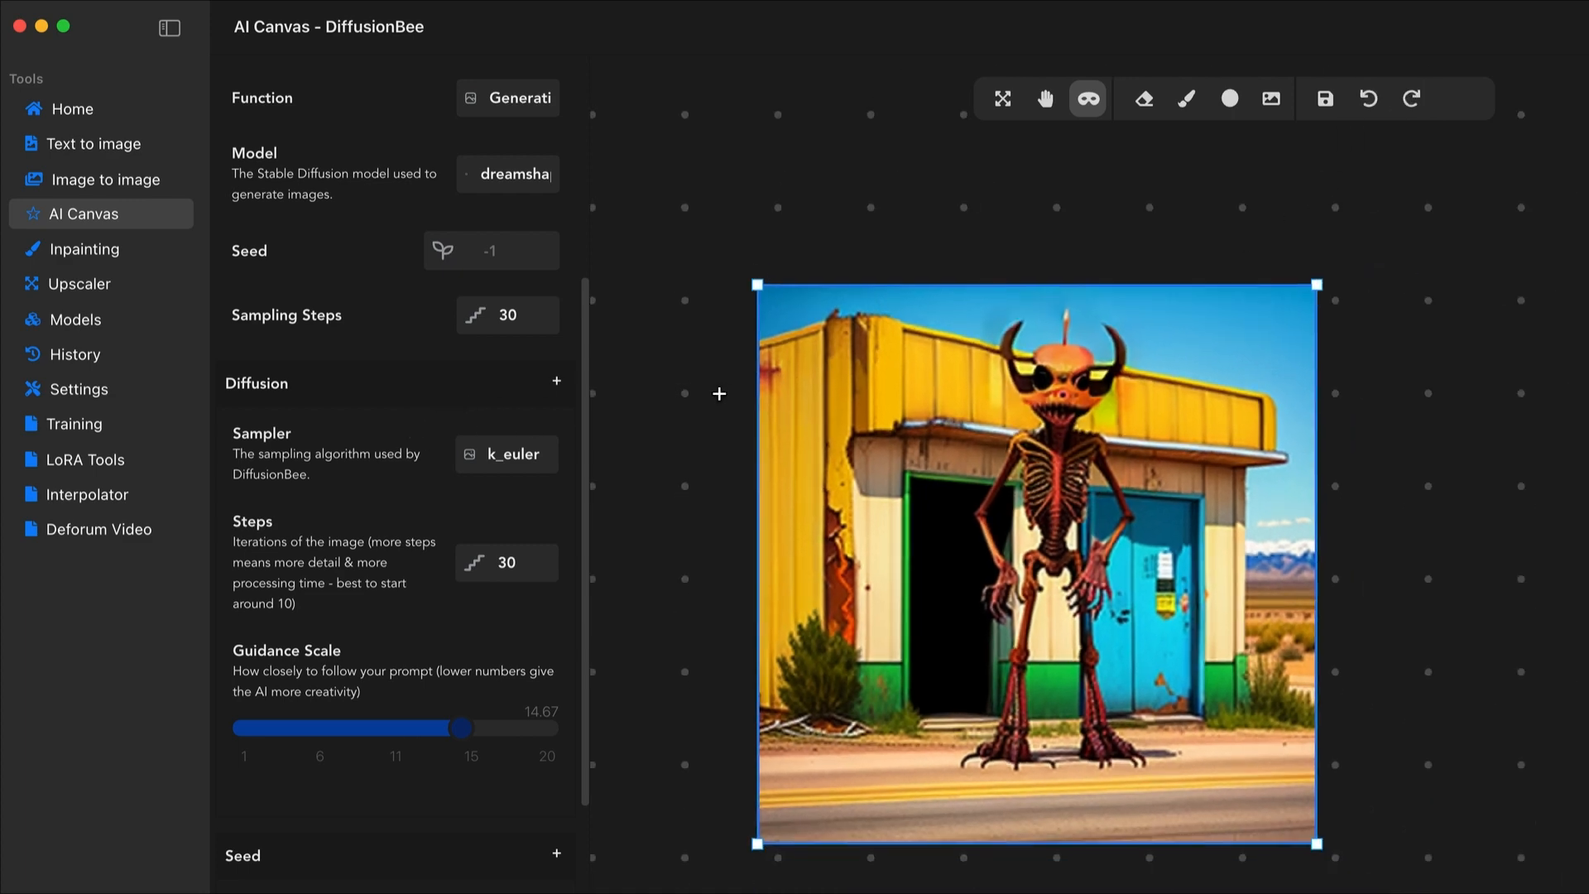
scroll(719, 394, "down", 1)
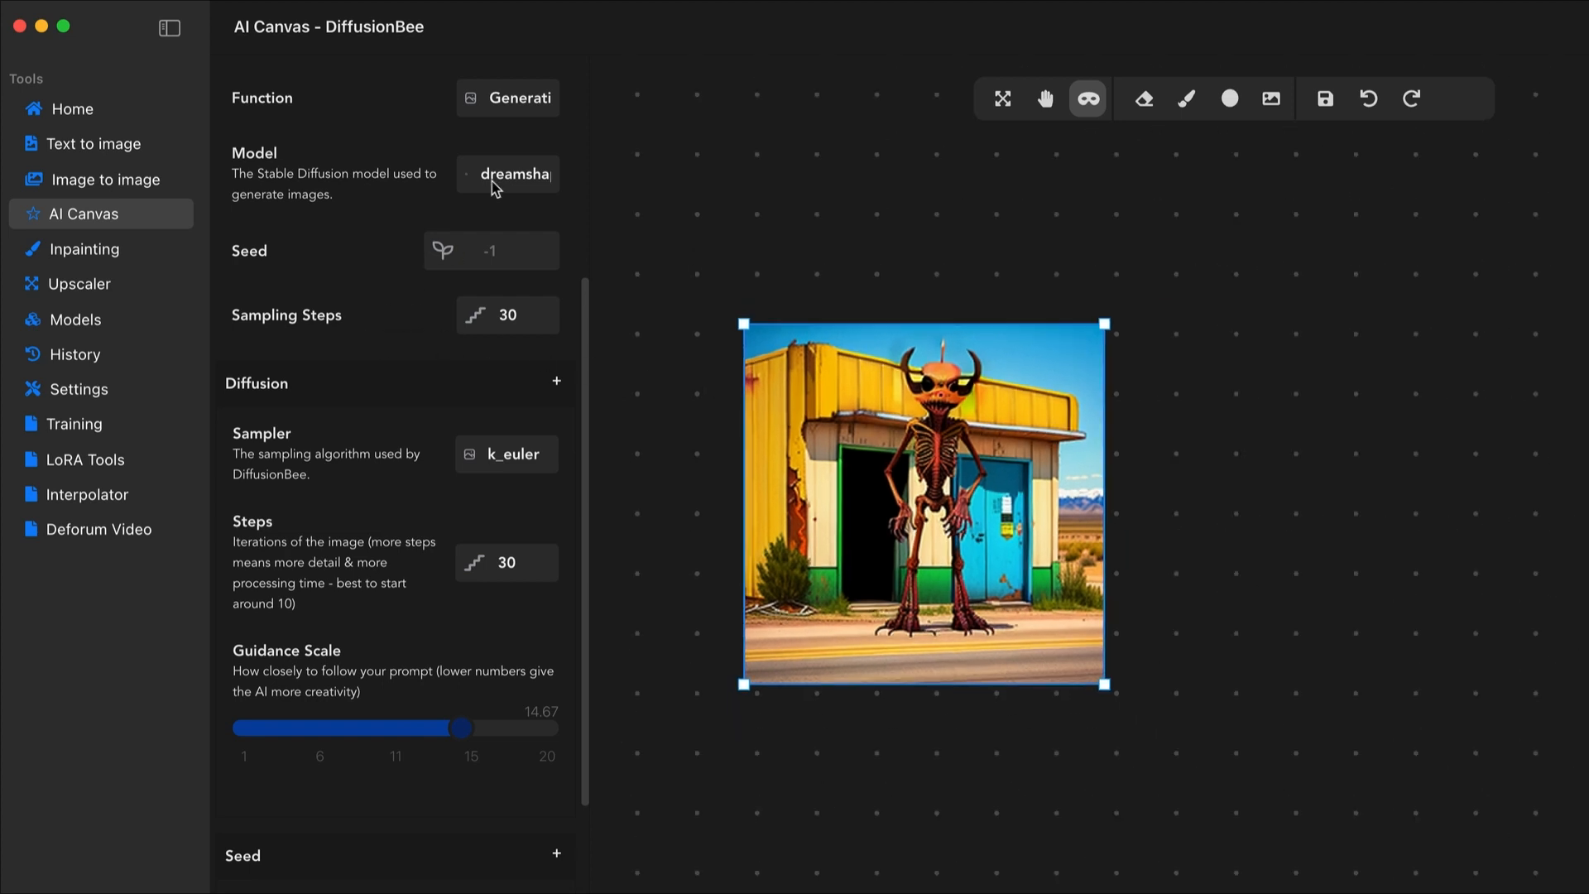
scroll(501, 177, "up", 5)
left_click(507, 483)
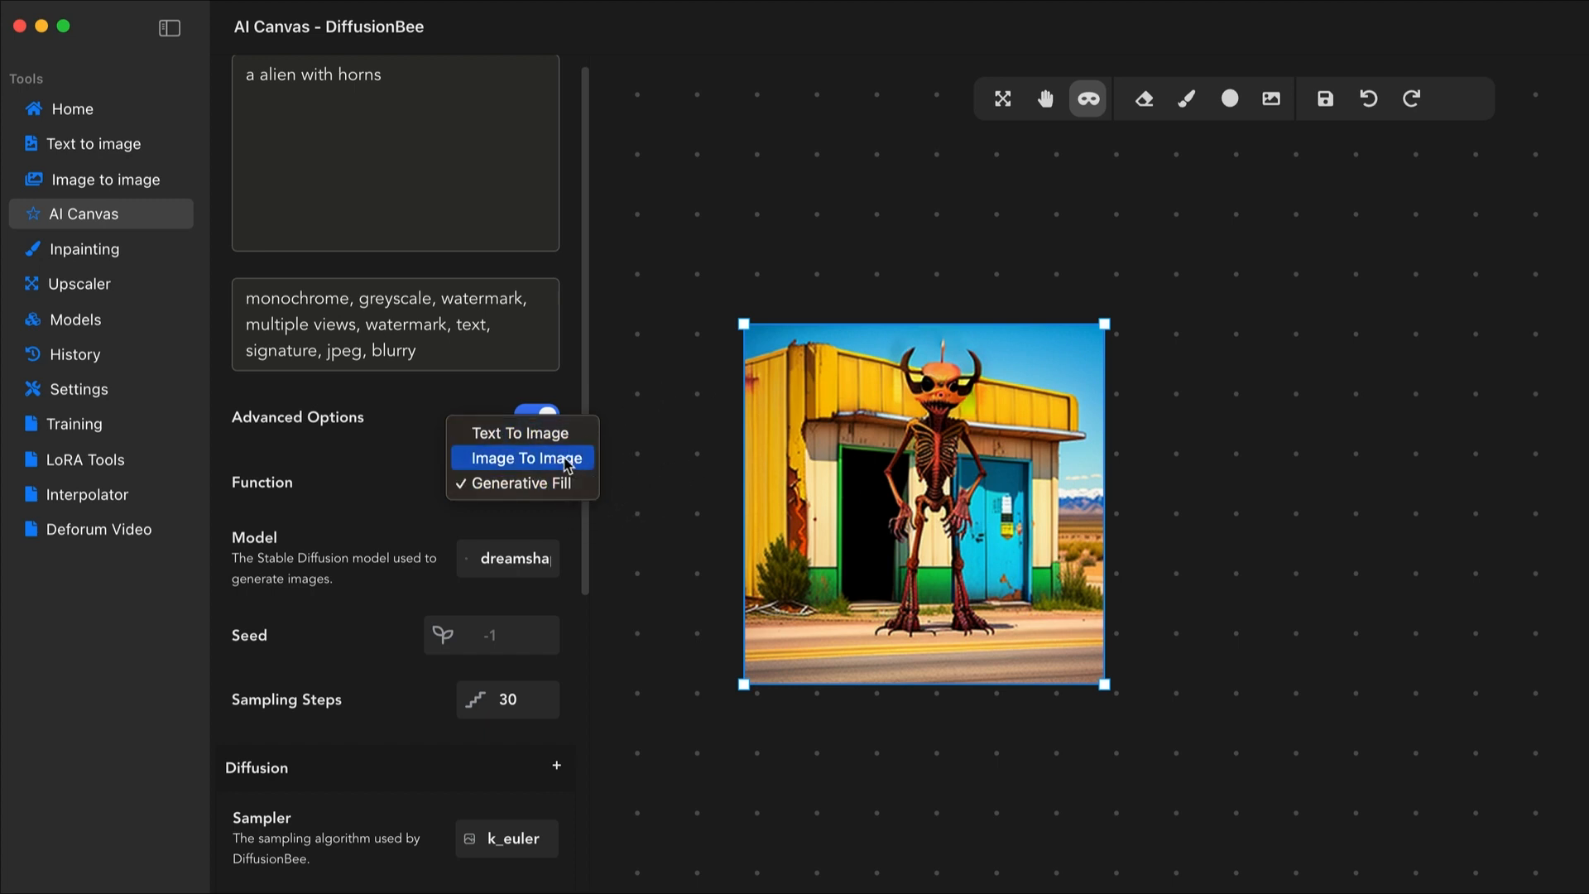
left_click(543, 460)
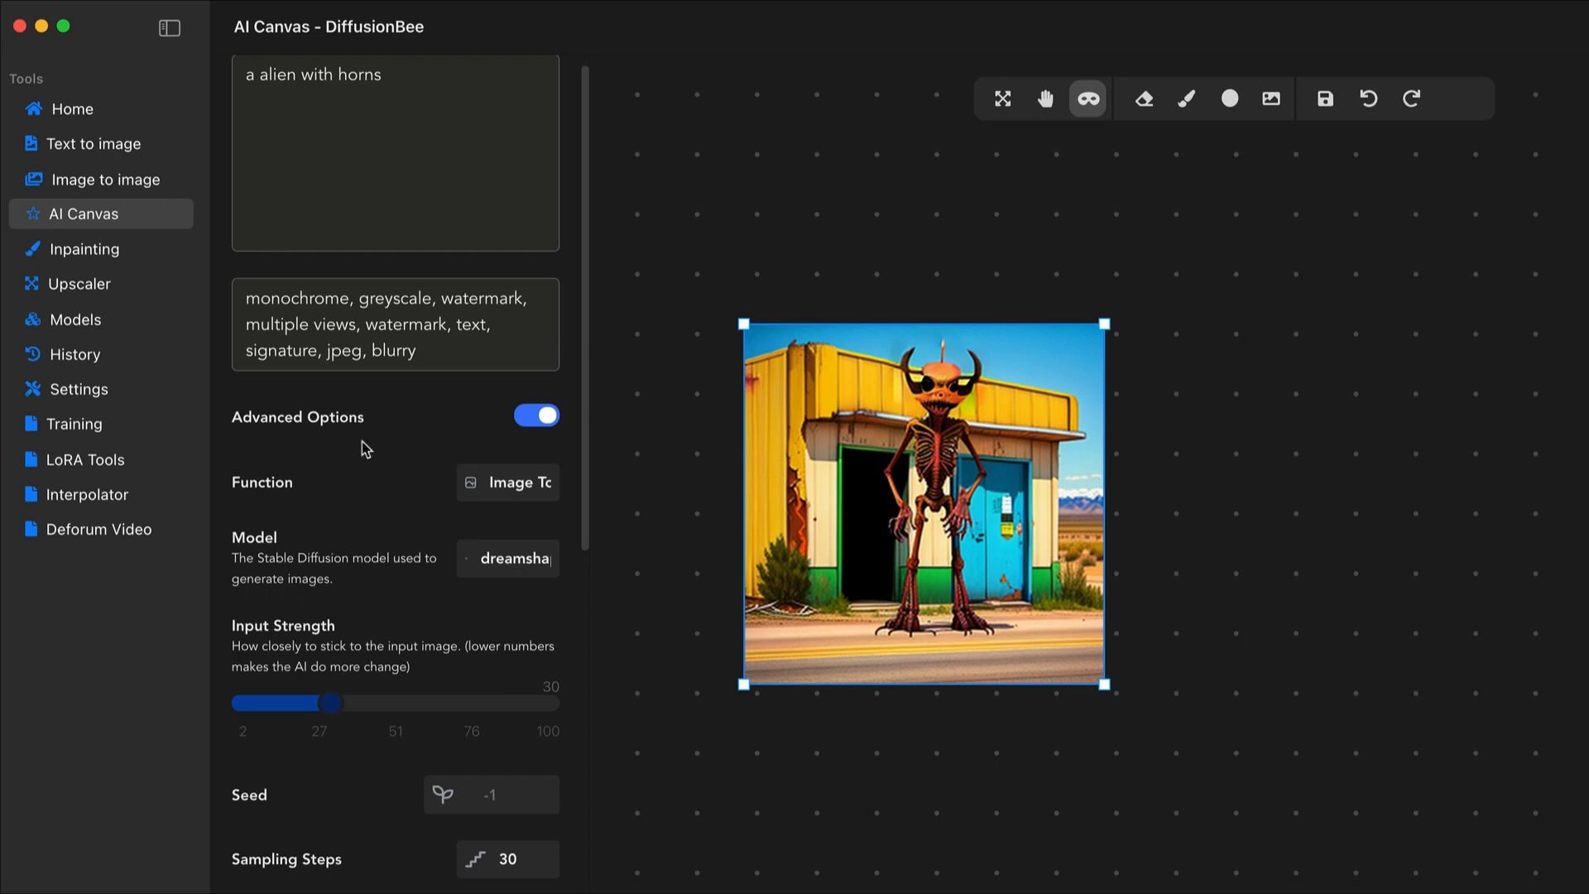
left_click(499, 488)
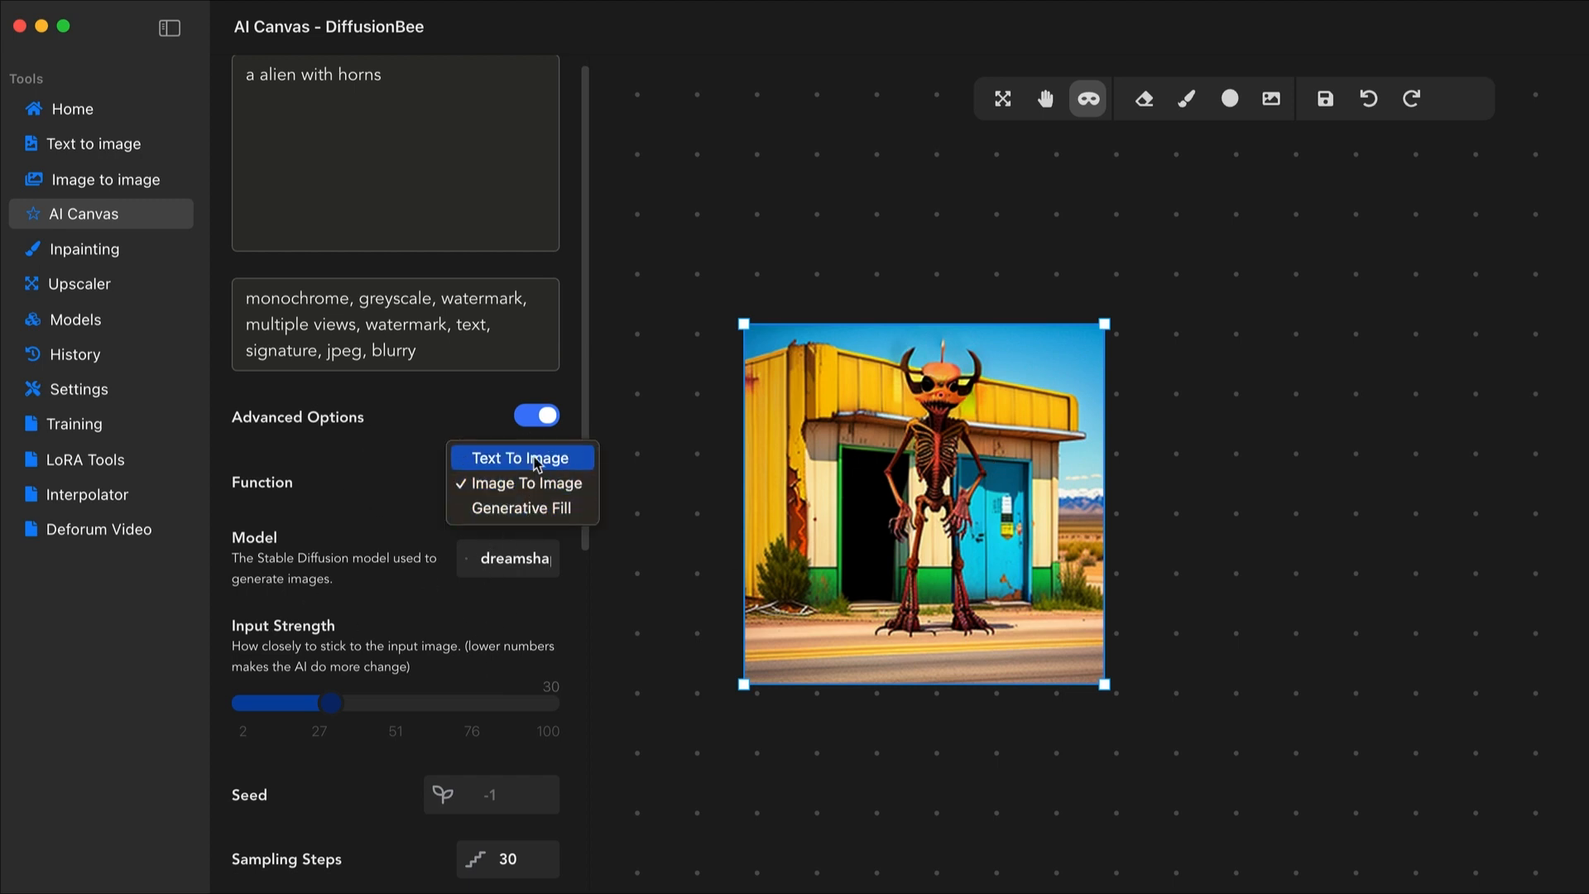
left_click(536, 461)
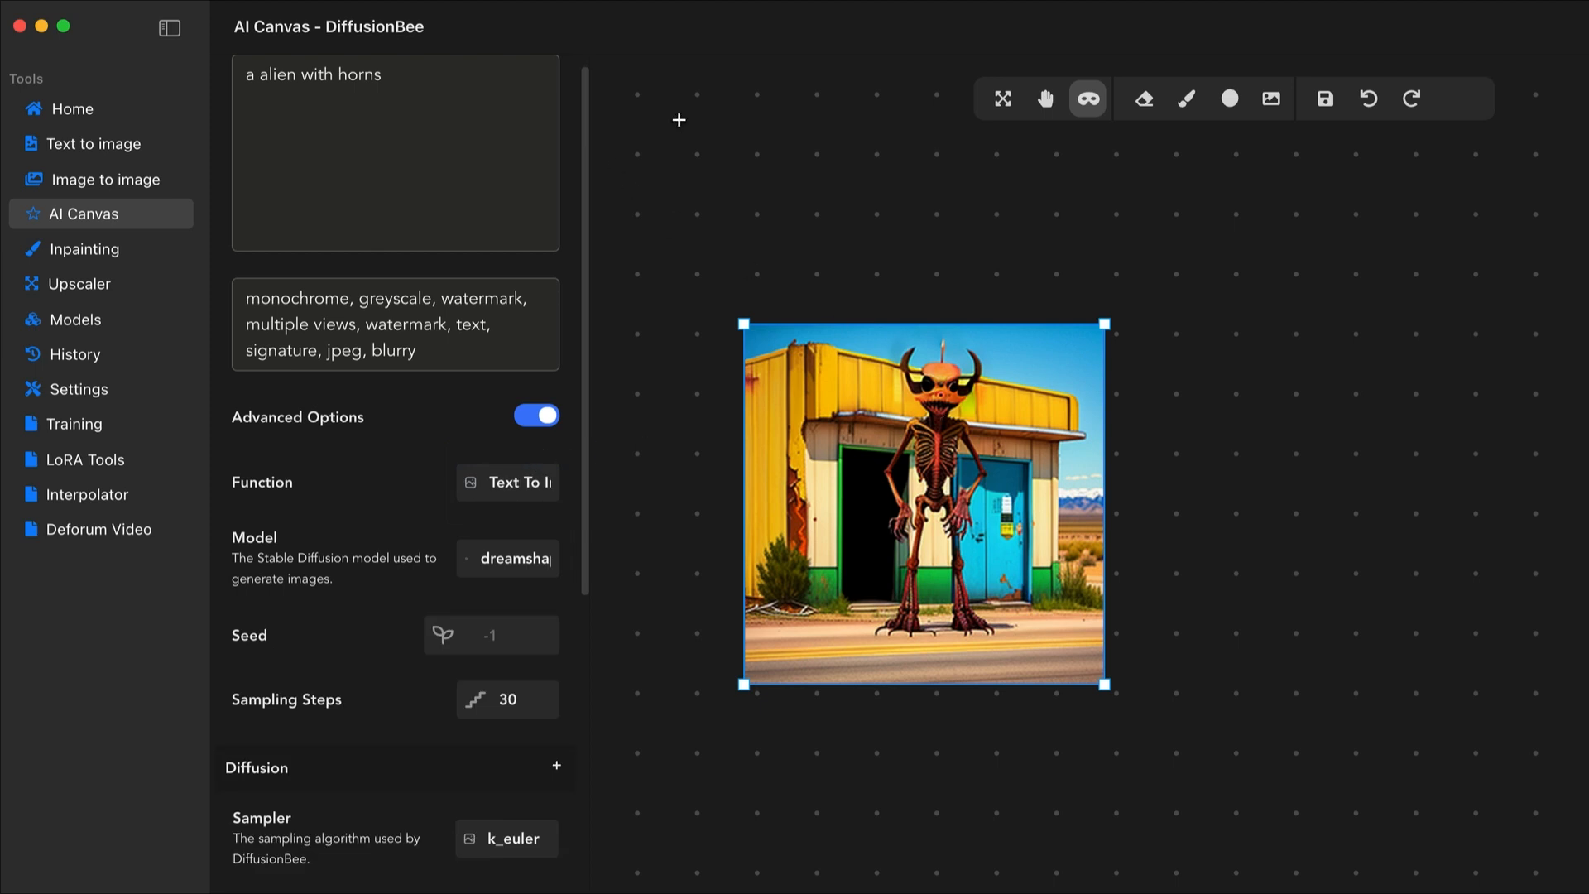
Place the generation box on the empty canvas against the alien picture's right edge and resize it to about the picture's height
left_click(1003, 100)
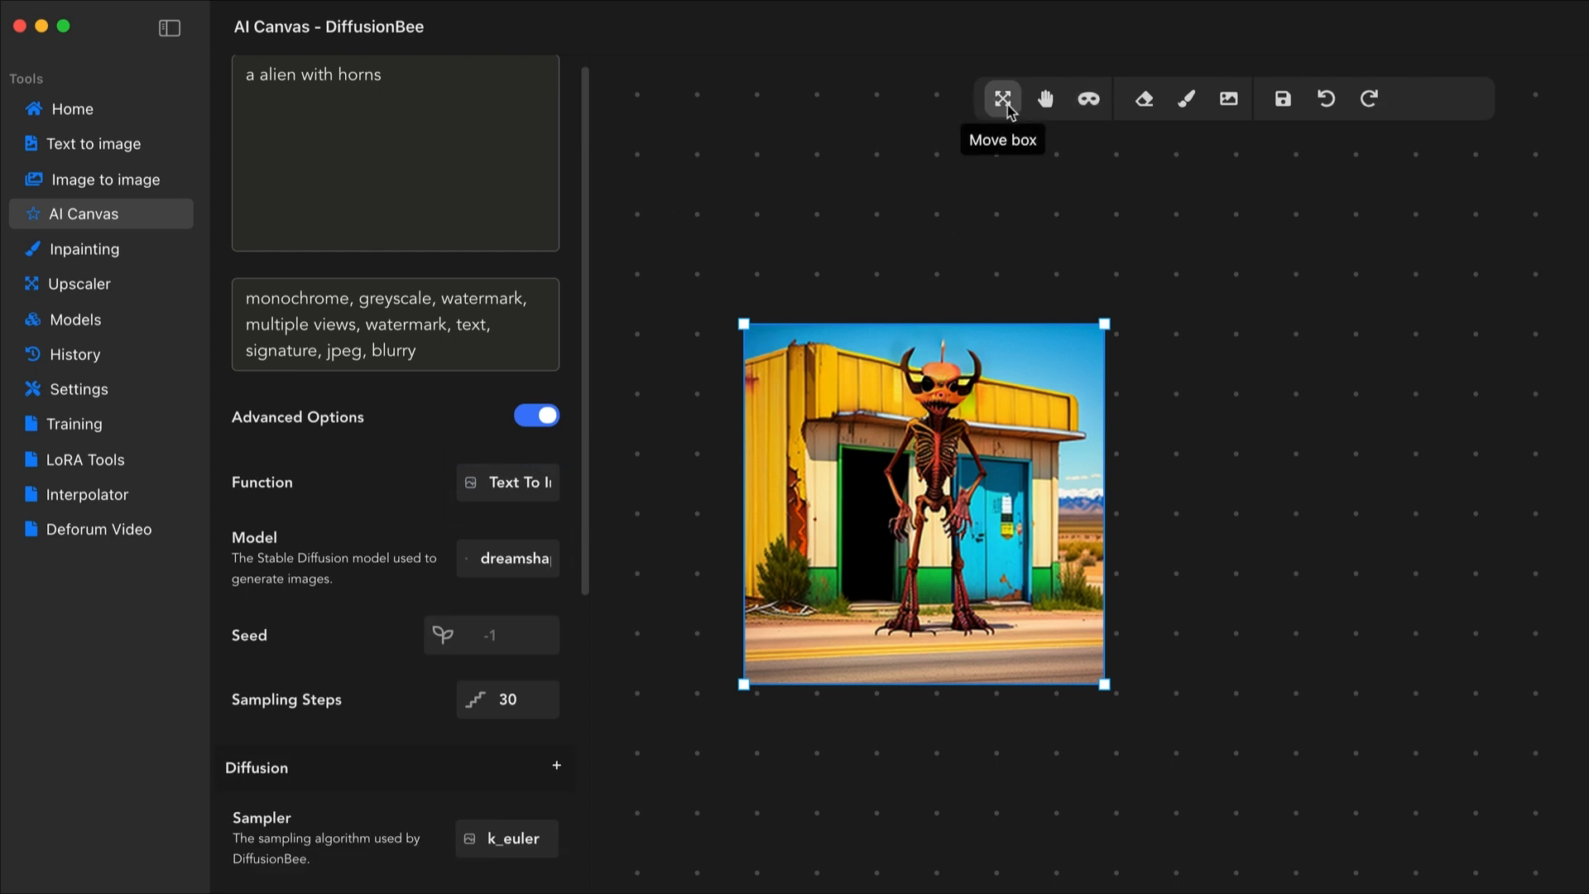
left_click_drag(918, 465, 1250, 414)
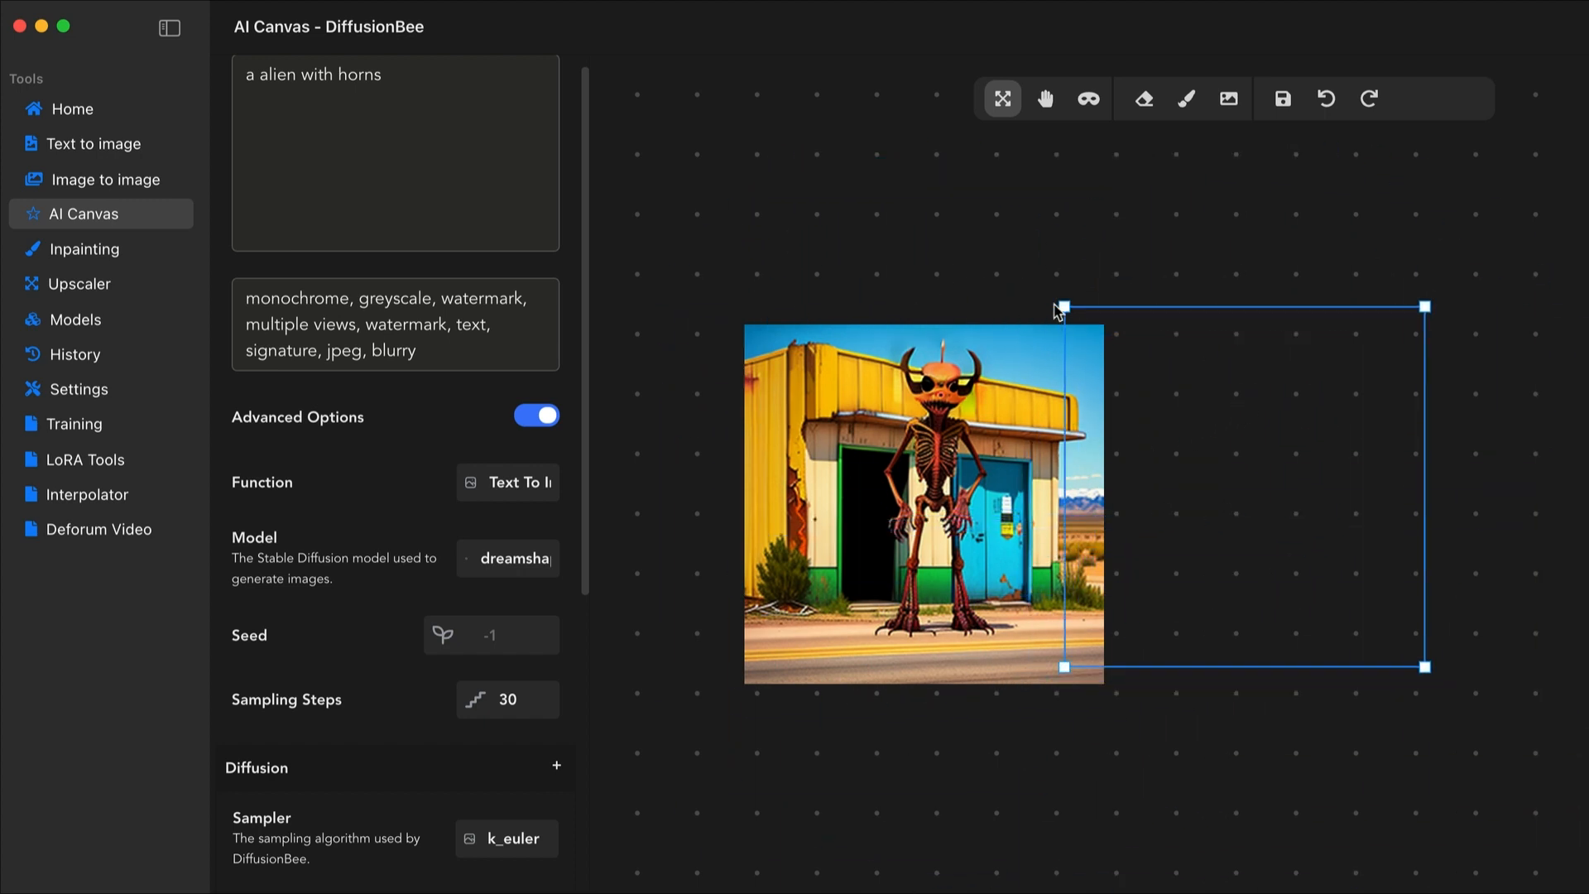
left_click_drag(1061, 304, 1150, 354)
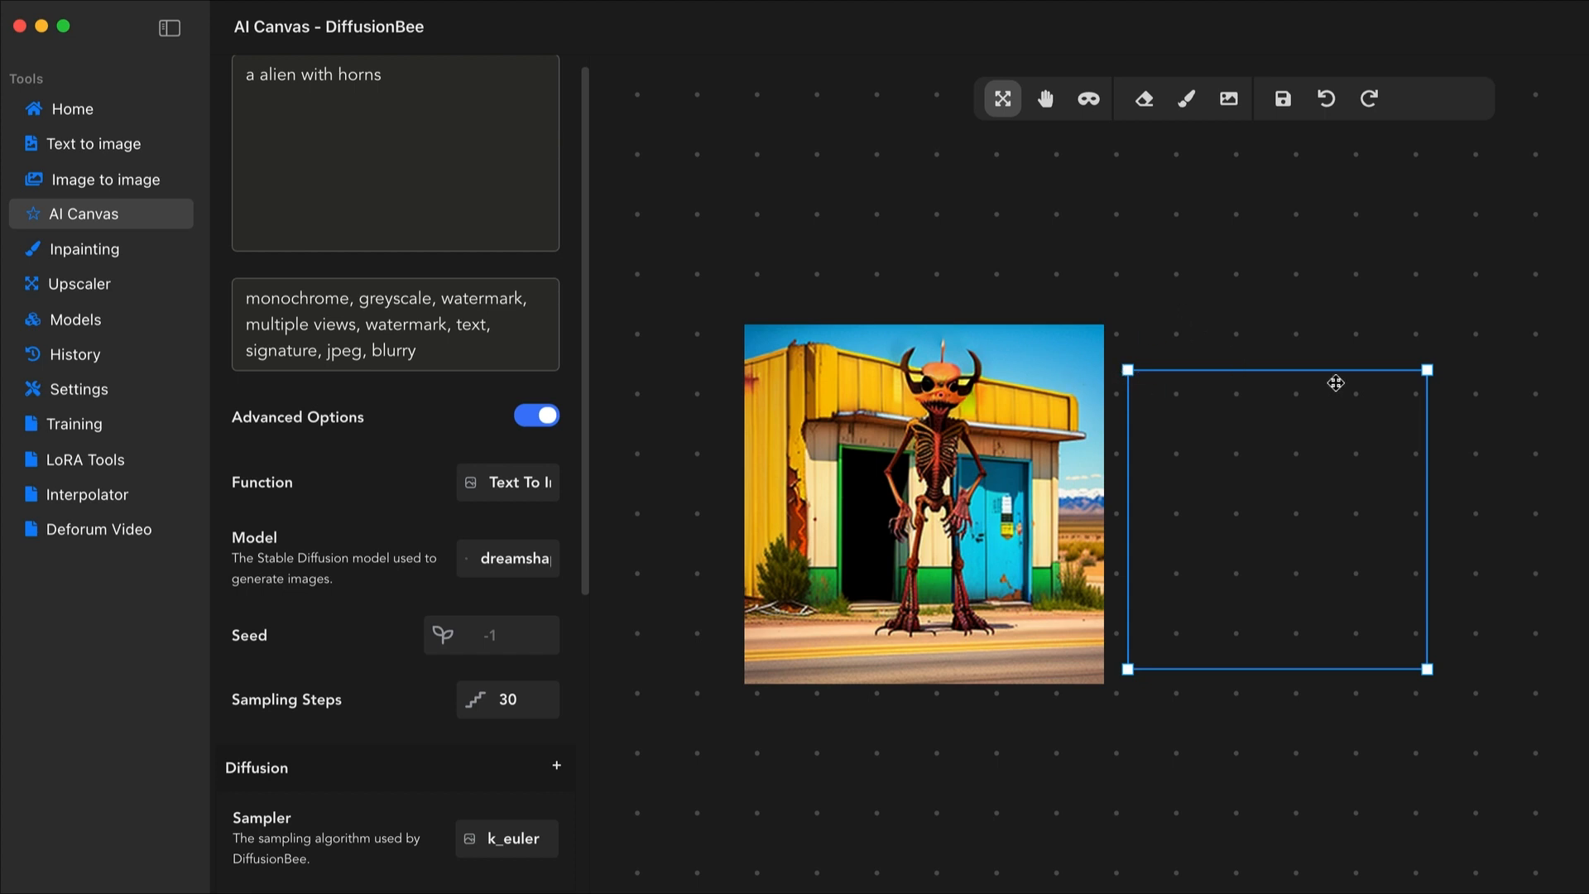
left_click_drag(1427, 363, 1502, 341)
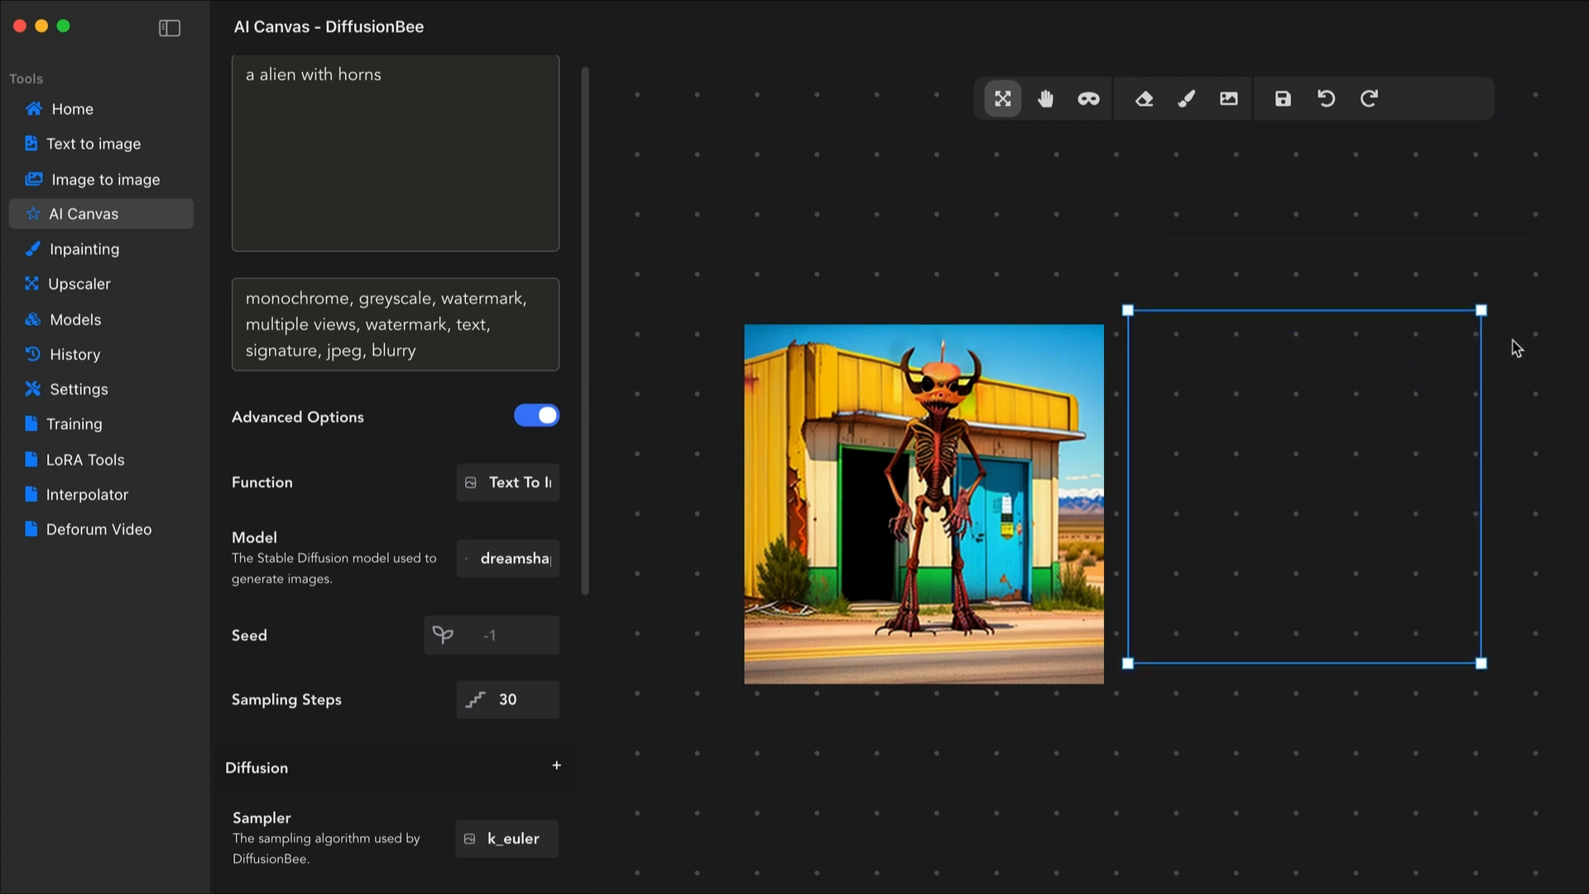
left_click_drag(1358, 410, 1323, 426)
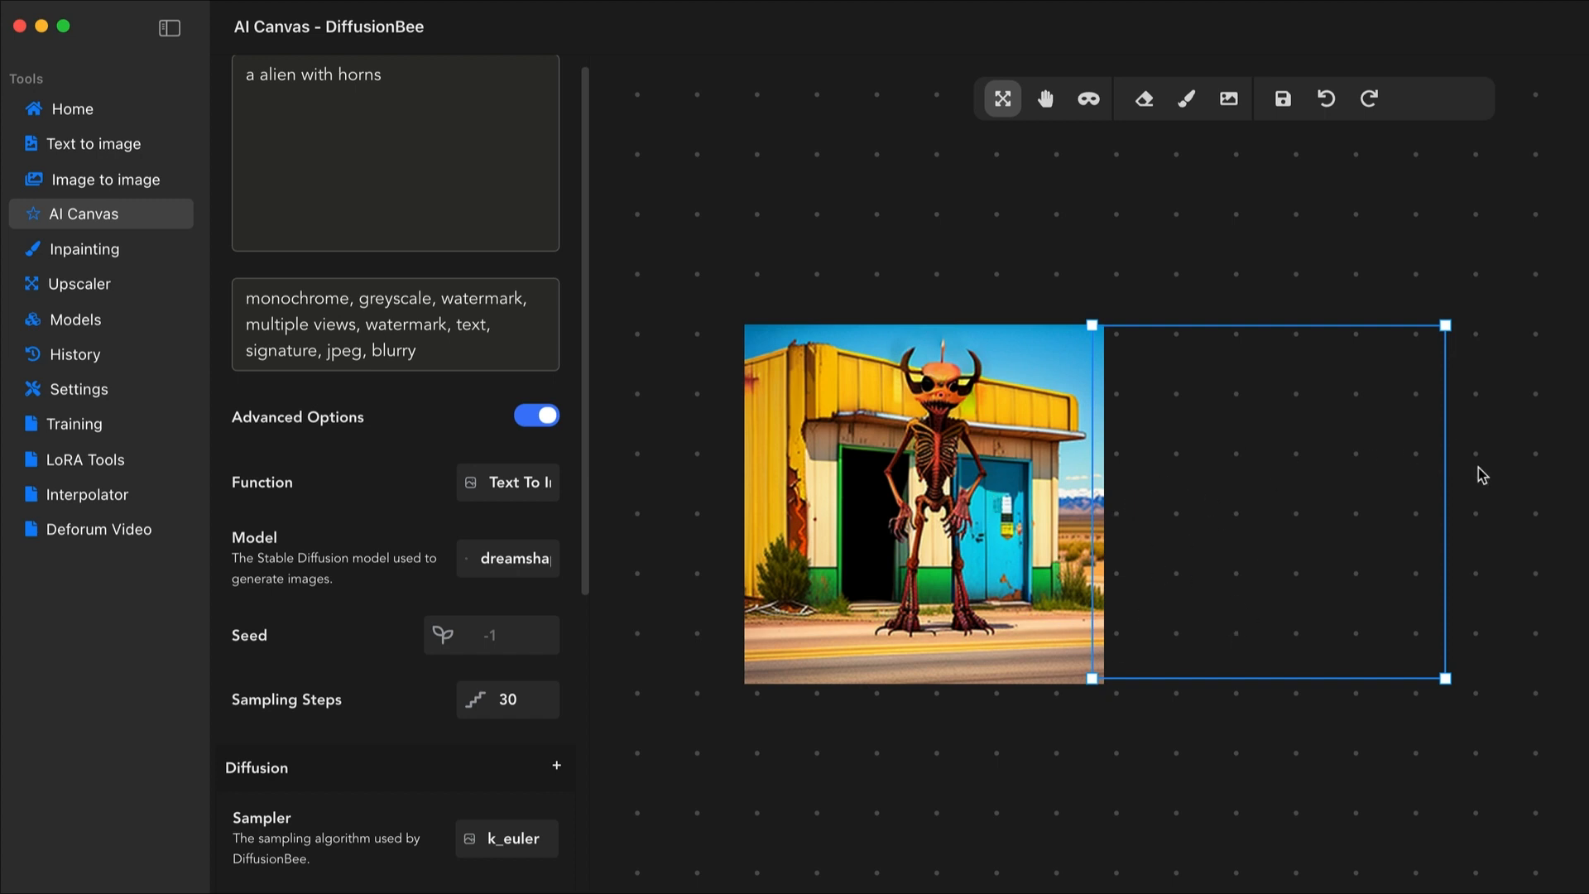
left_click_drag(1310, 549, 1319, 549)
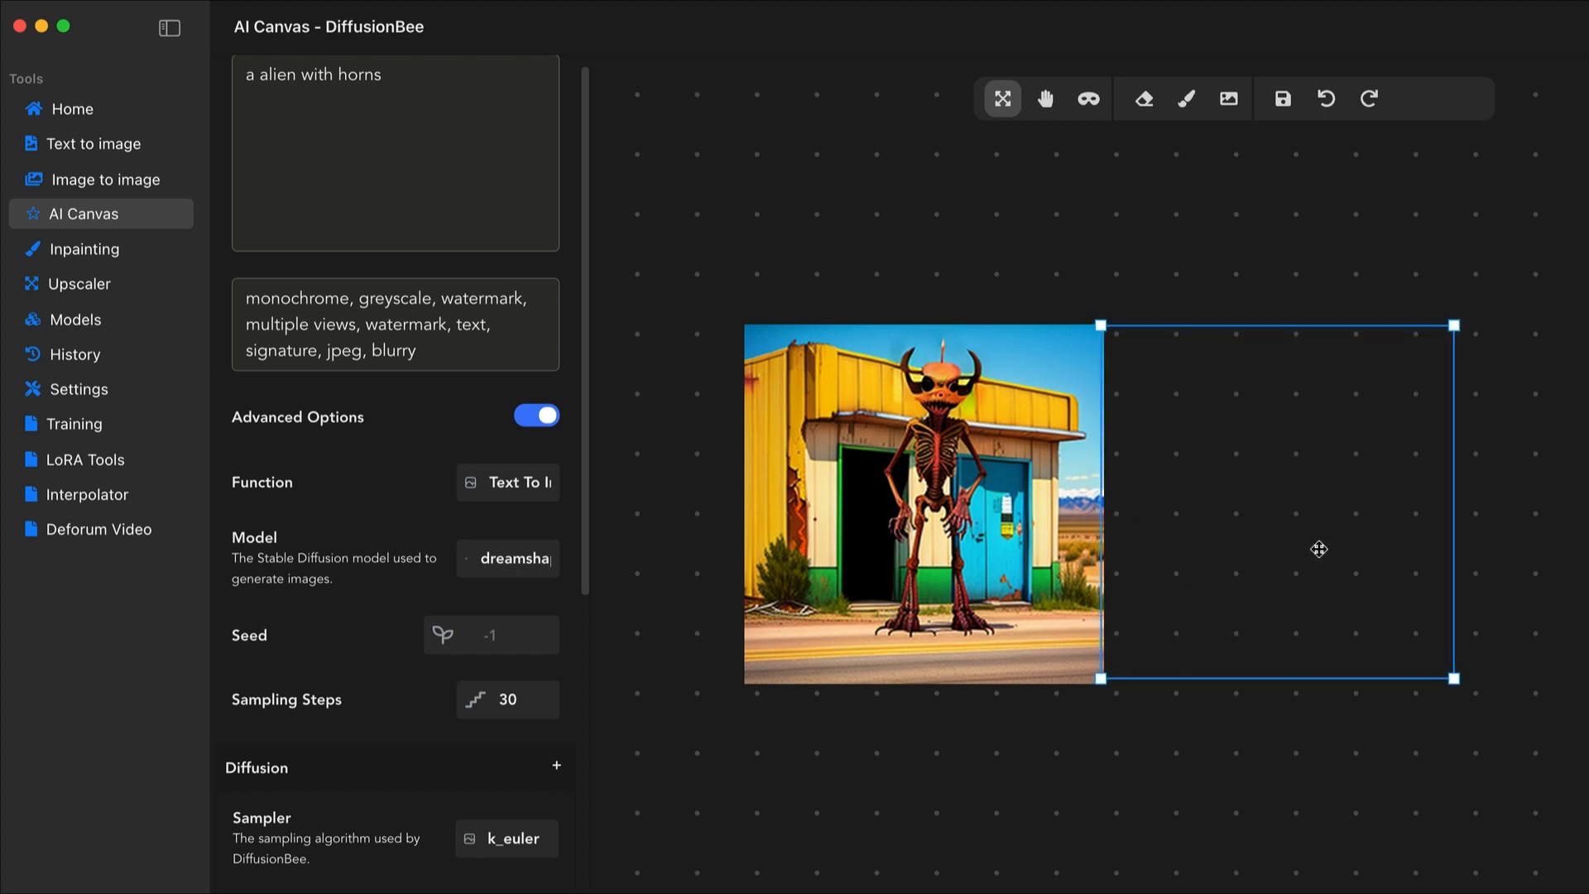
left_click(1043, 101)
left_click_drag(930, 274, 894, 253)
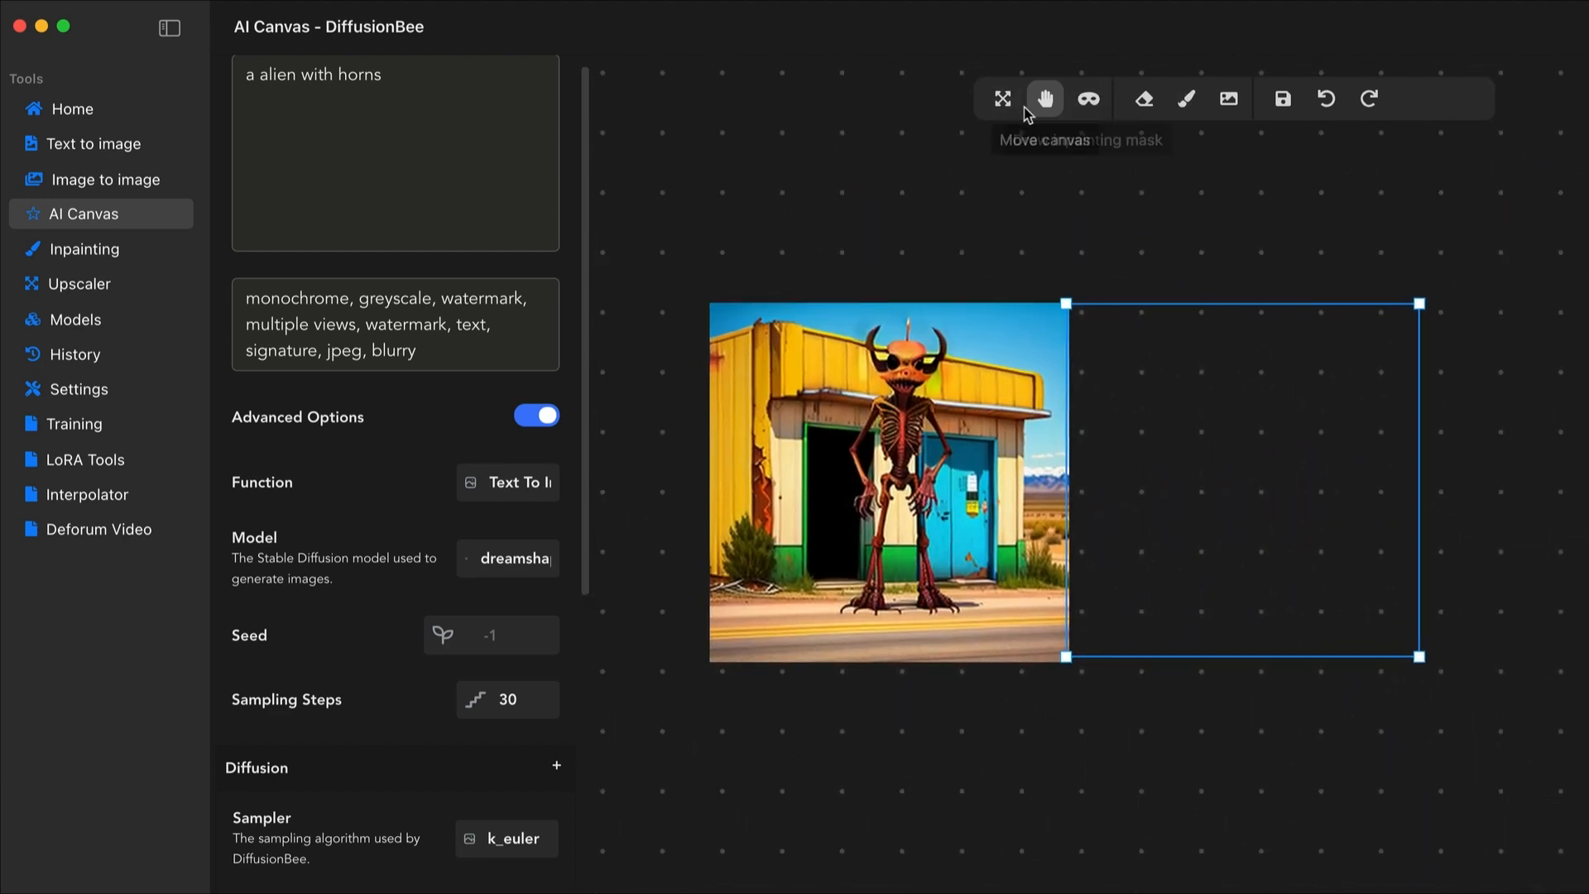
left_click(1004, 99)
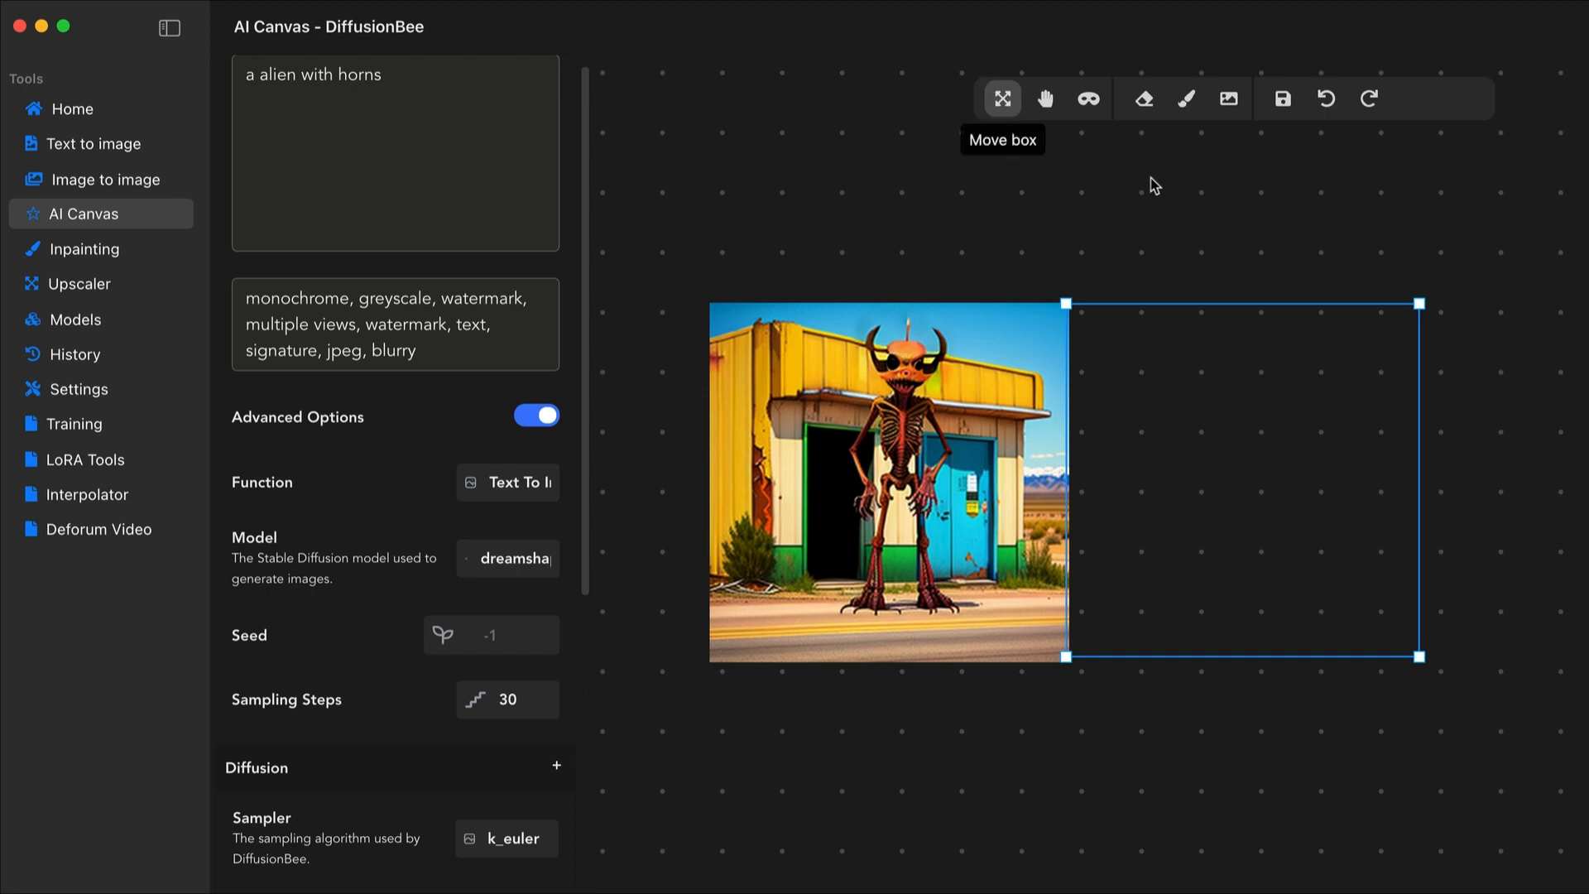
left_click_drag(1418, 303, 1457, 370)
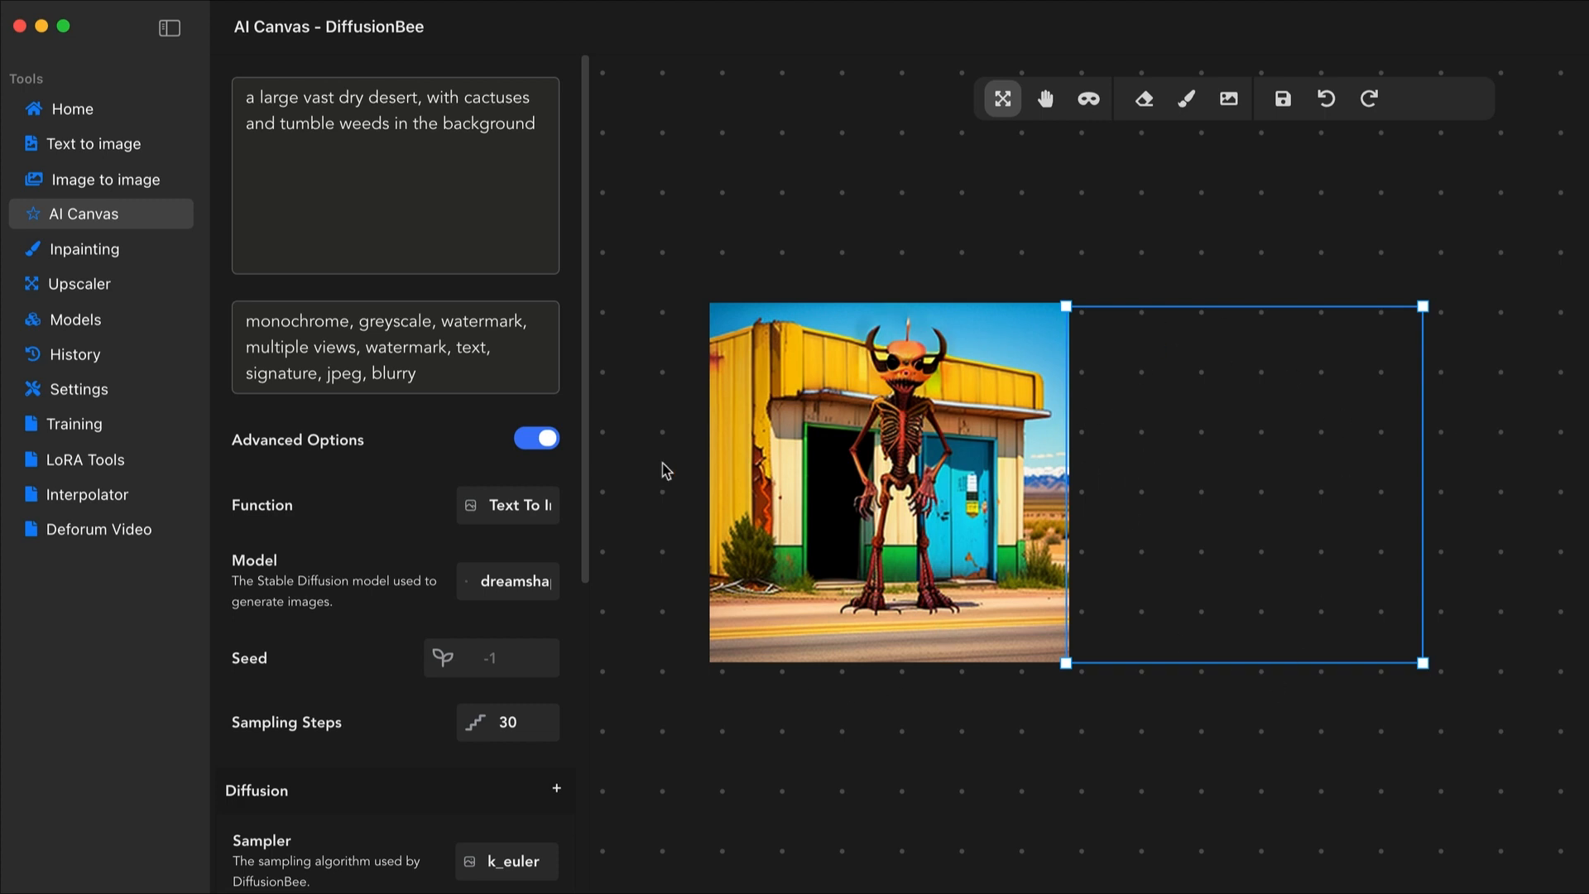
Generate the prompt "a large vast dry desert, with cactuses and tumble weeds in the background" in the box beside the alien
scroll(475, 811, "down", 10)
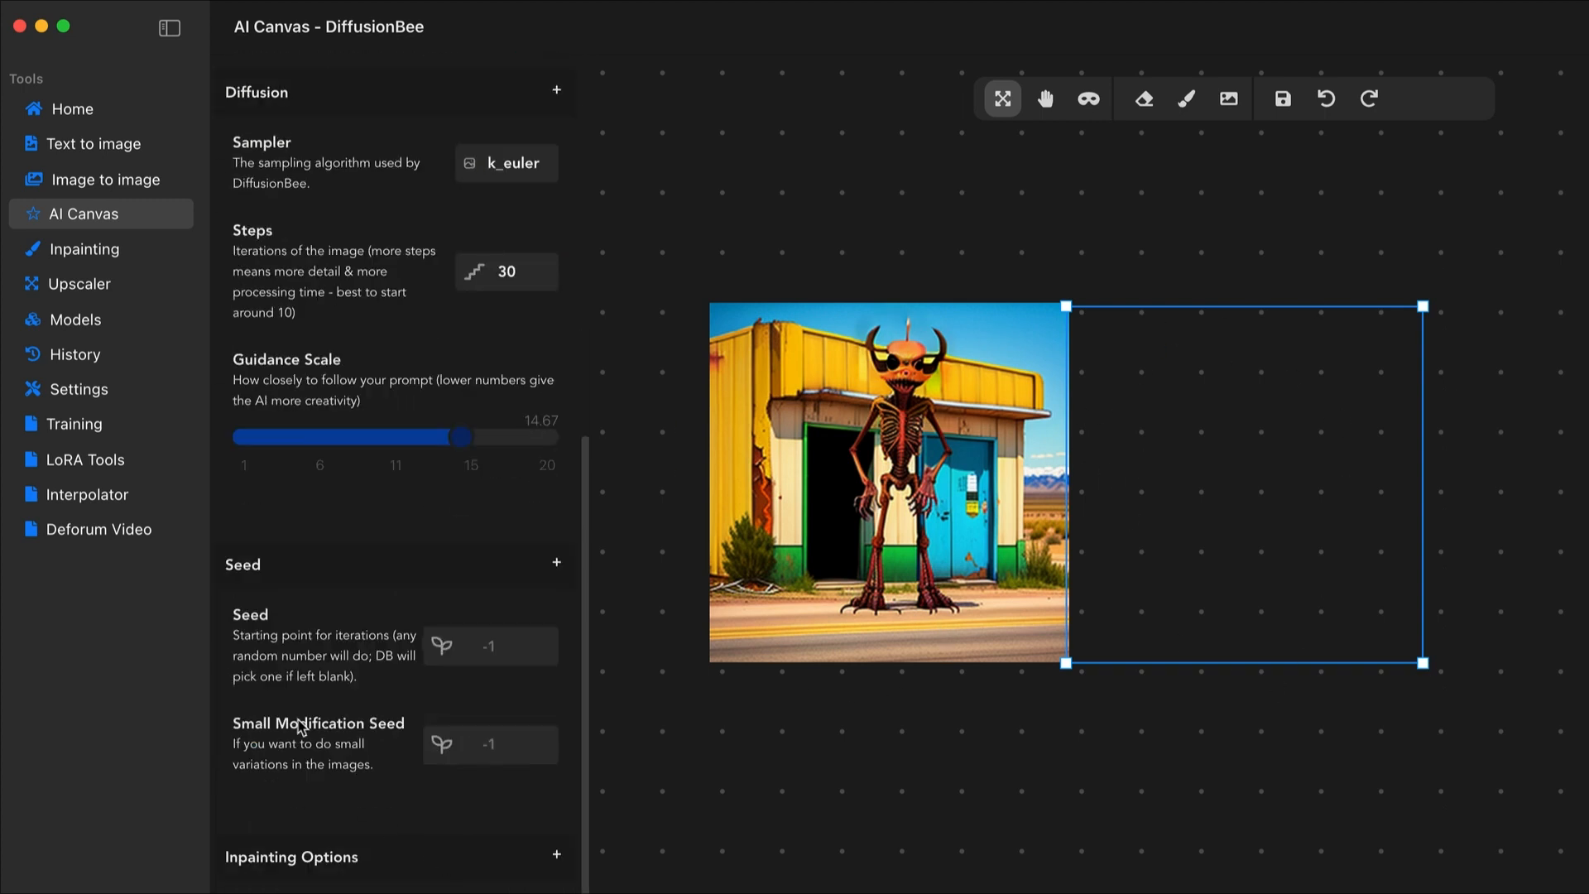
scroll(437, 617, "down", 3)
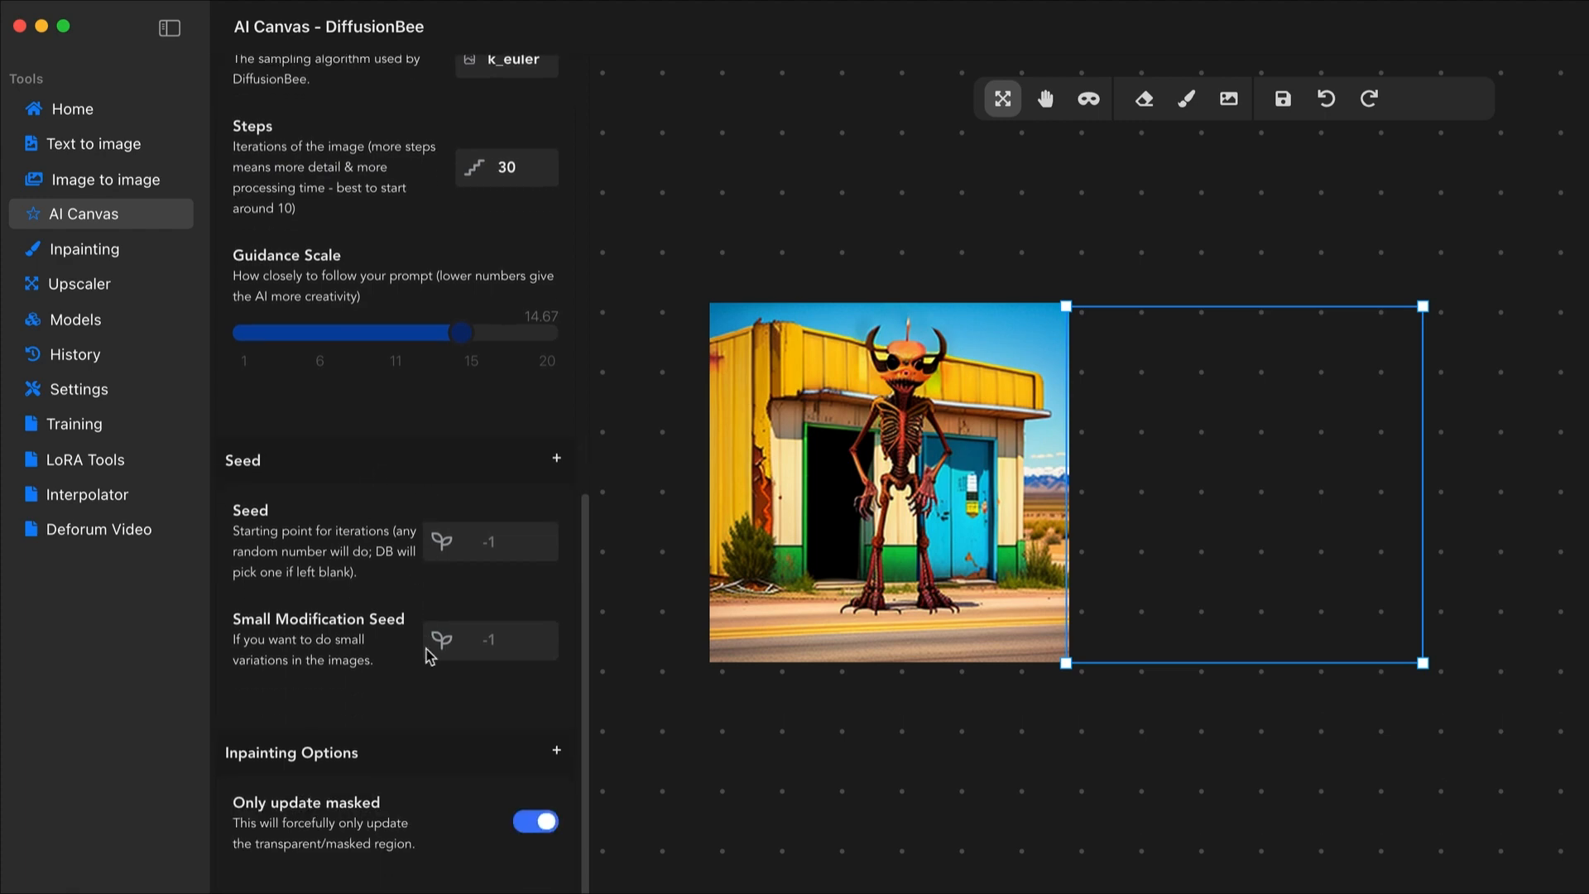
scroll(430, 656, "up", 10)
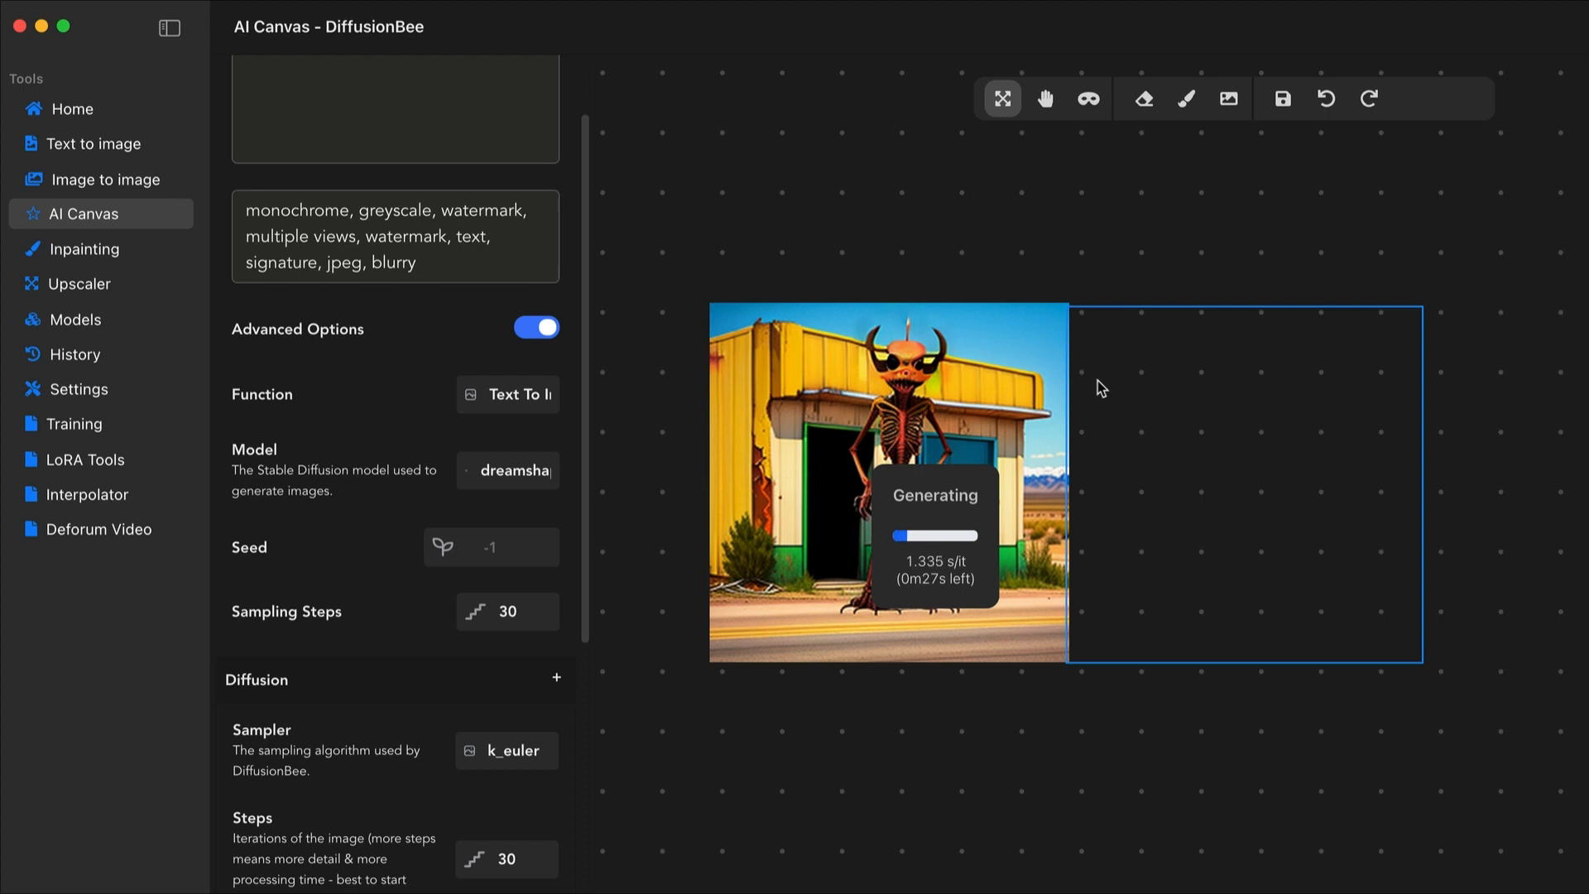
Look through the list of available Stable Diffusion models while keeping dreamshaper_631BakedVae selected
scroll(1103, 378, "up", 4)
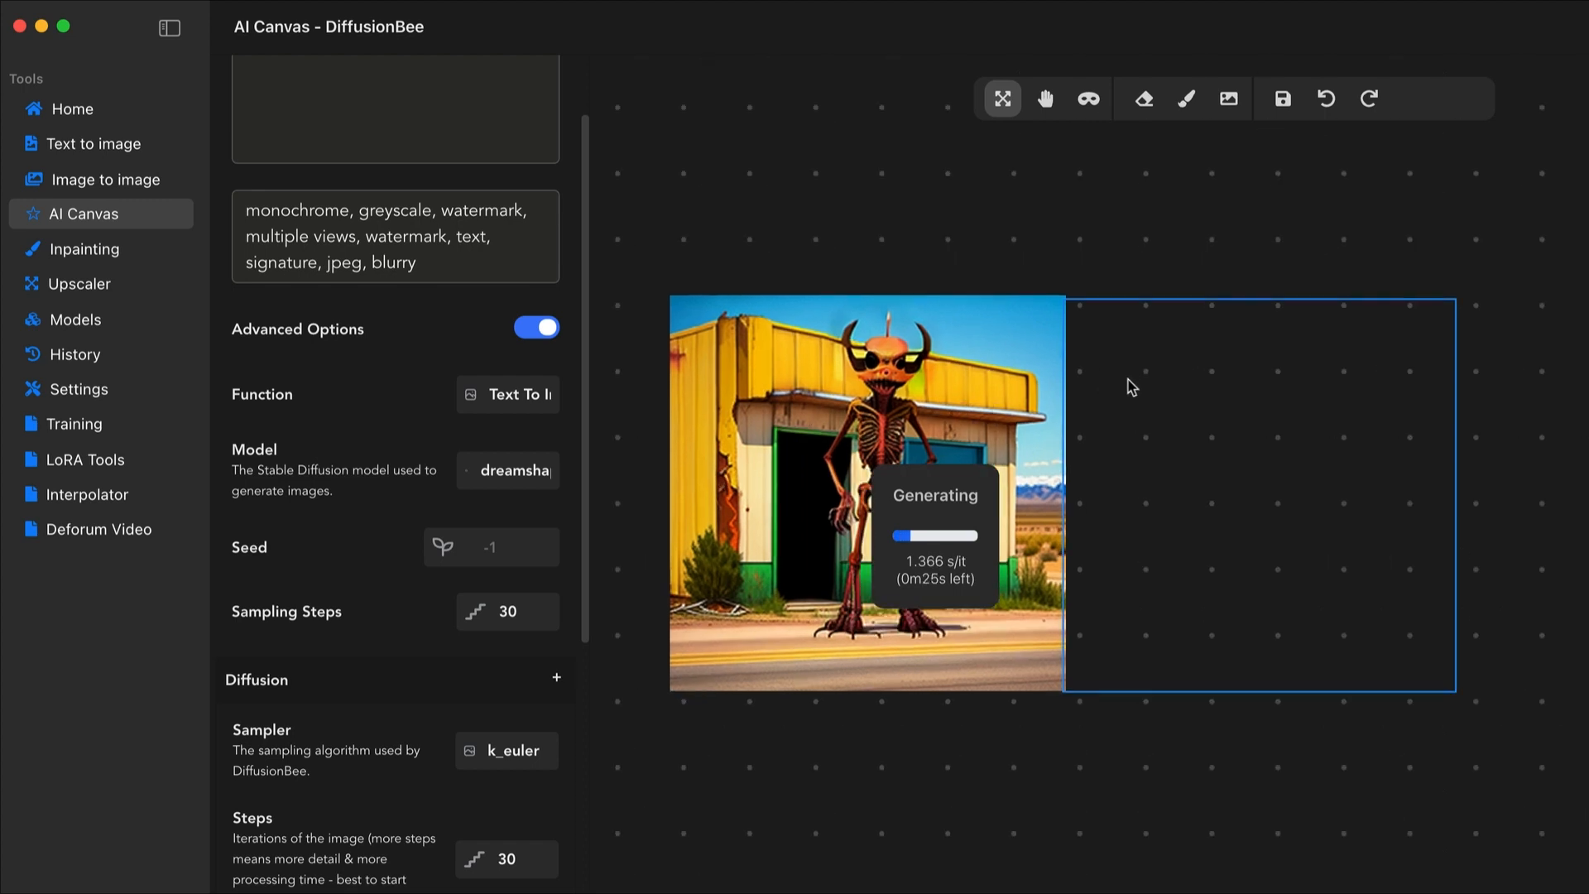
scroll(1130, 381, "down", 3)
scroll(1134, 387, "down", 3)
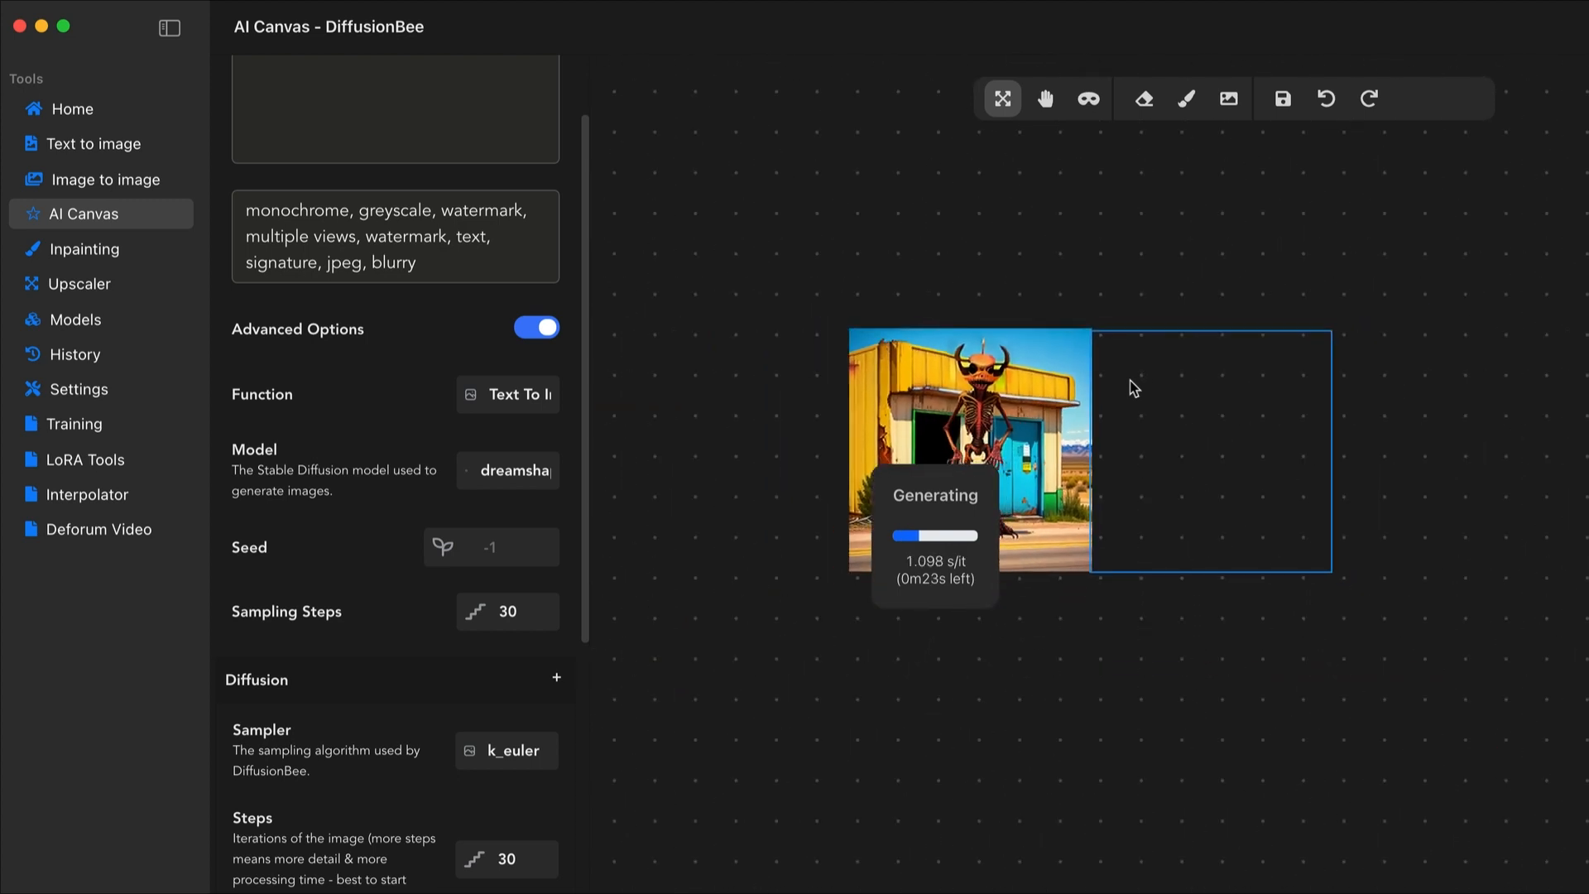
scroll(1134, 395, "up", 2)
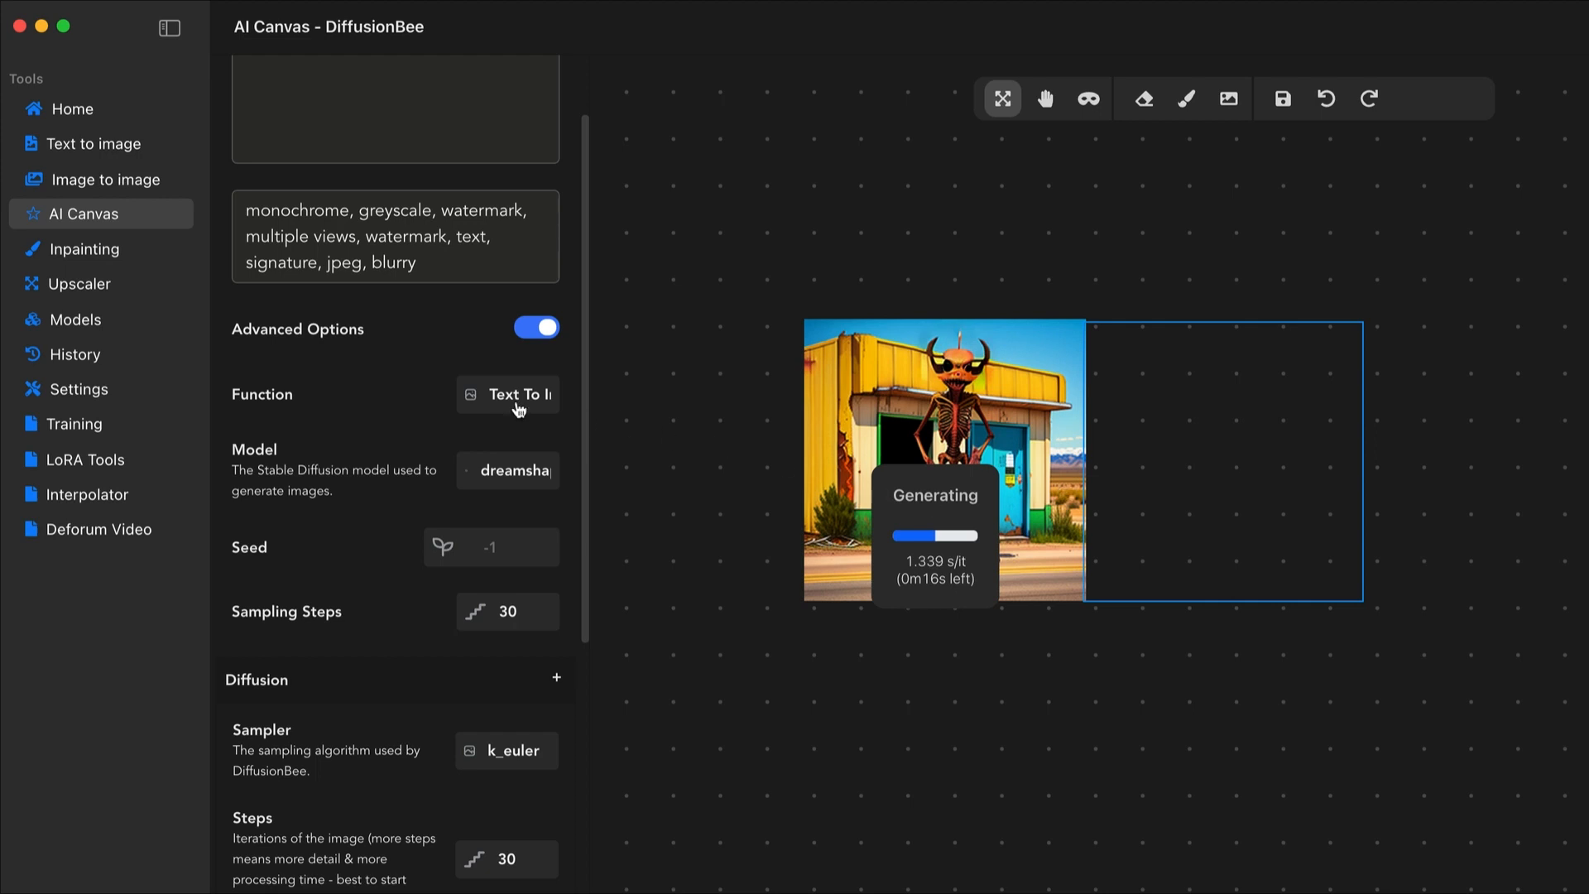
left_click(505, 470)
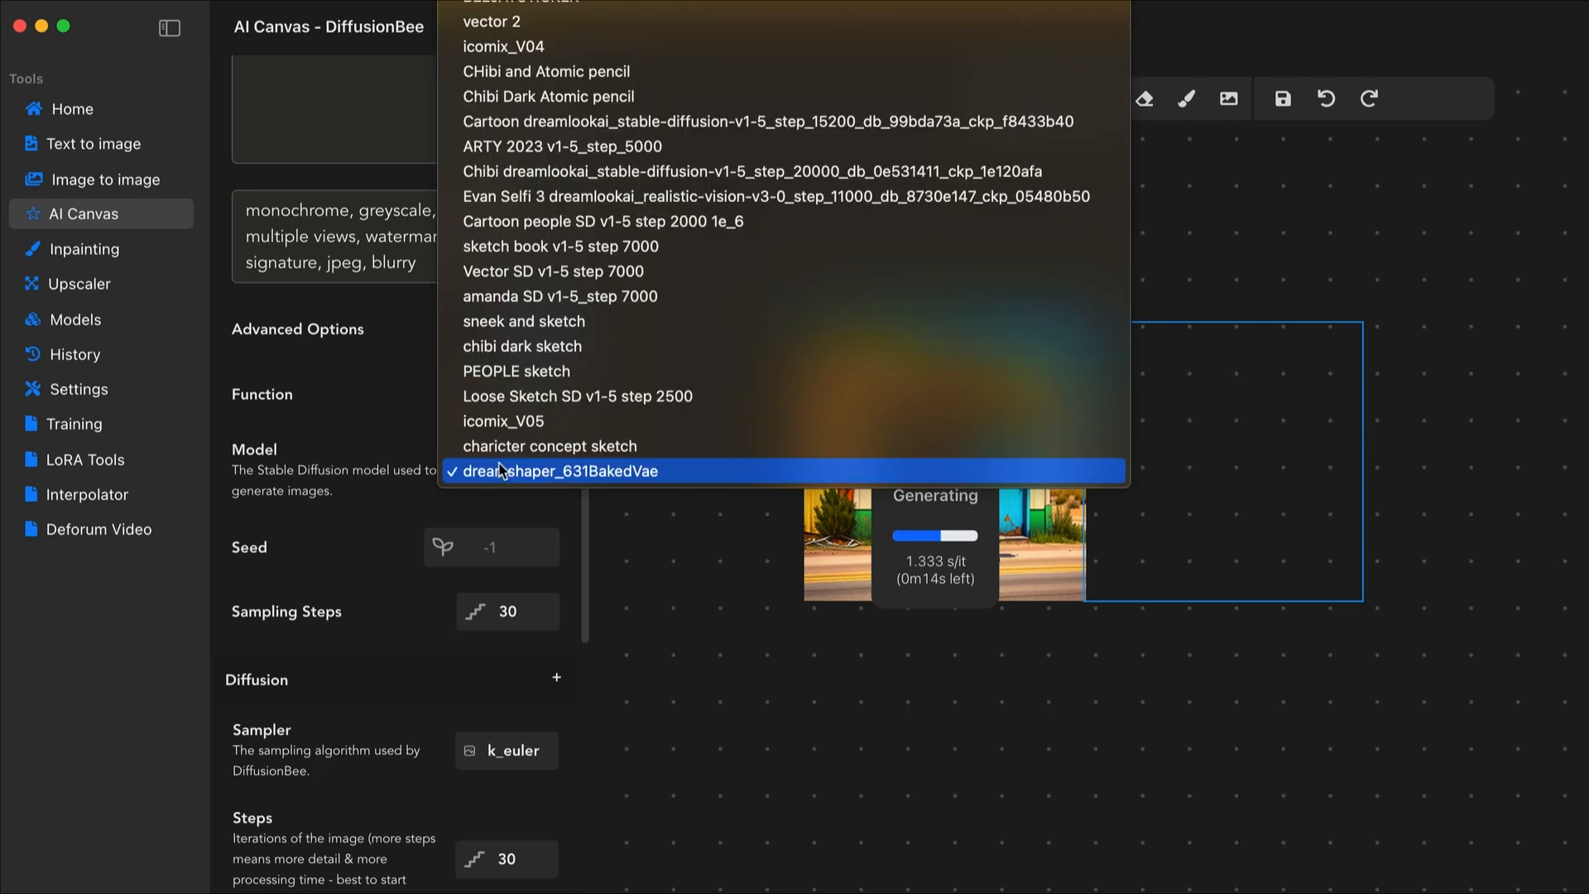
left_click(290, 456)
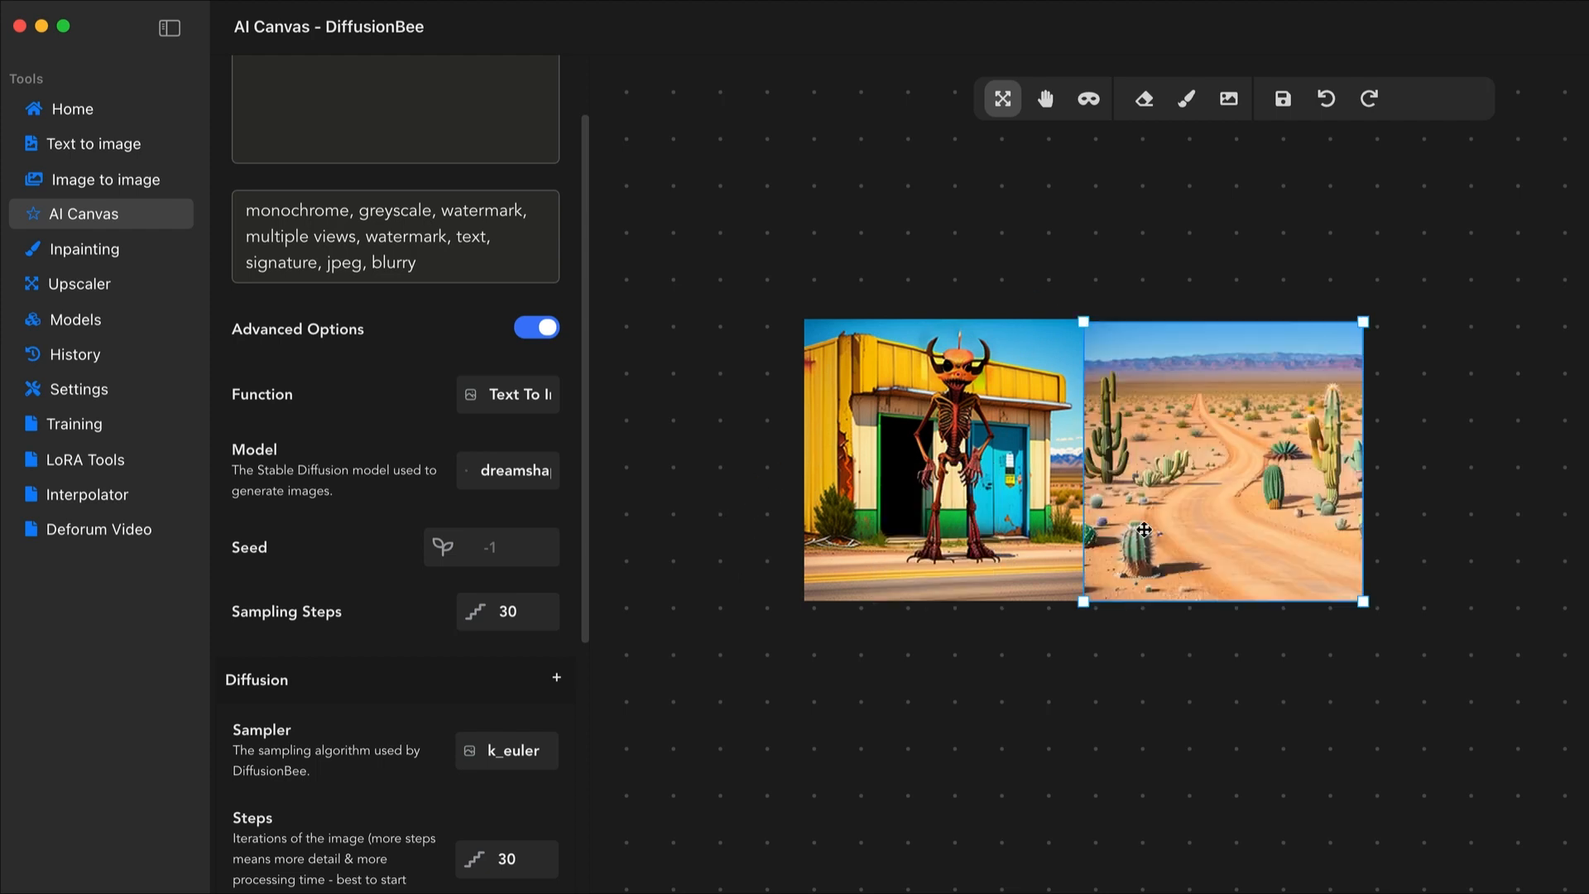
Move the generation box below the pictures and inspect the seam between the alien and desert images
left_click_drag(1173, 460, 1030, 857)
scroll(1018, 525, "down", 2)
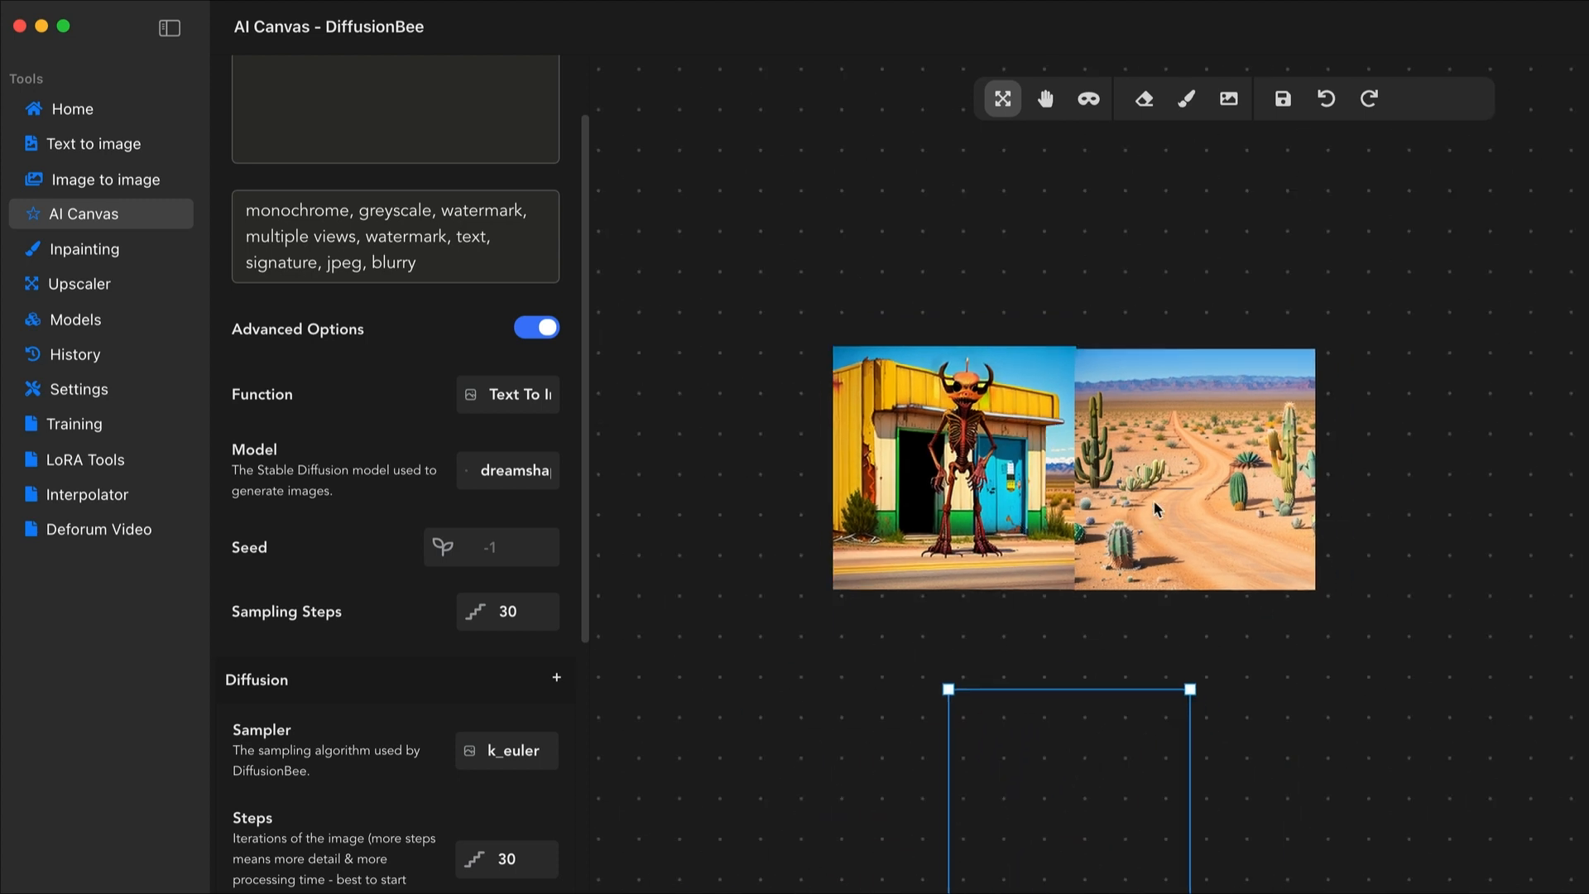
scroll(1065, 482, "up", 3)
scroll(1062, 591, "up", 2)
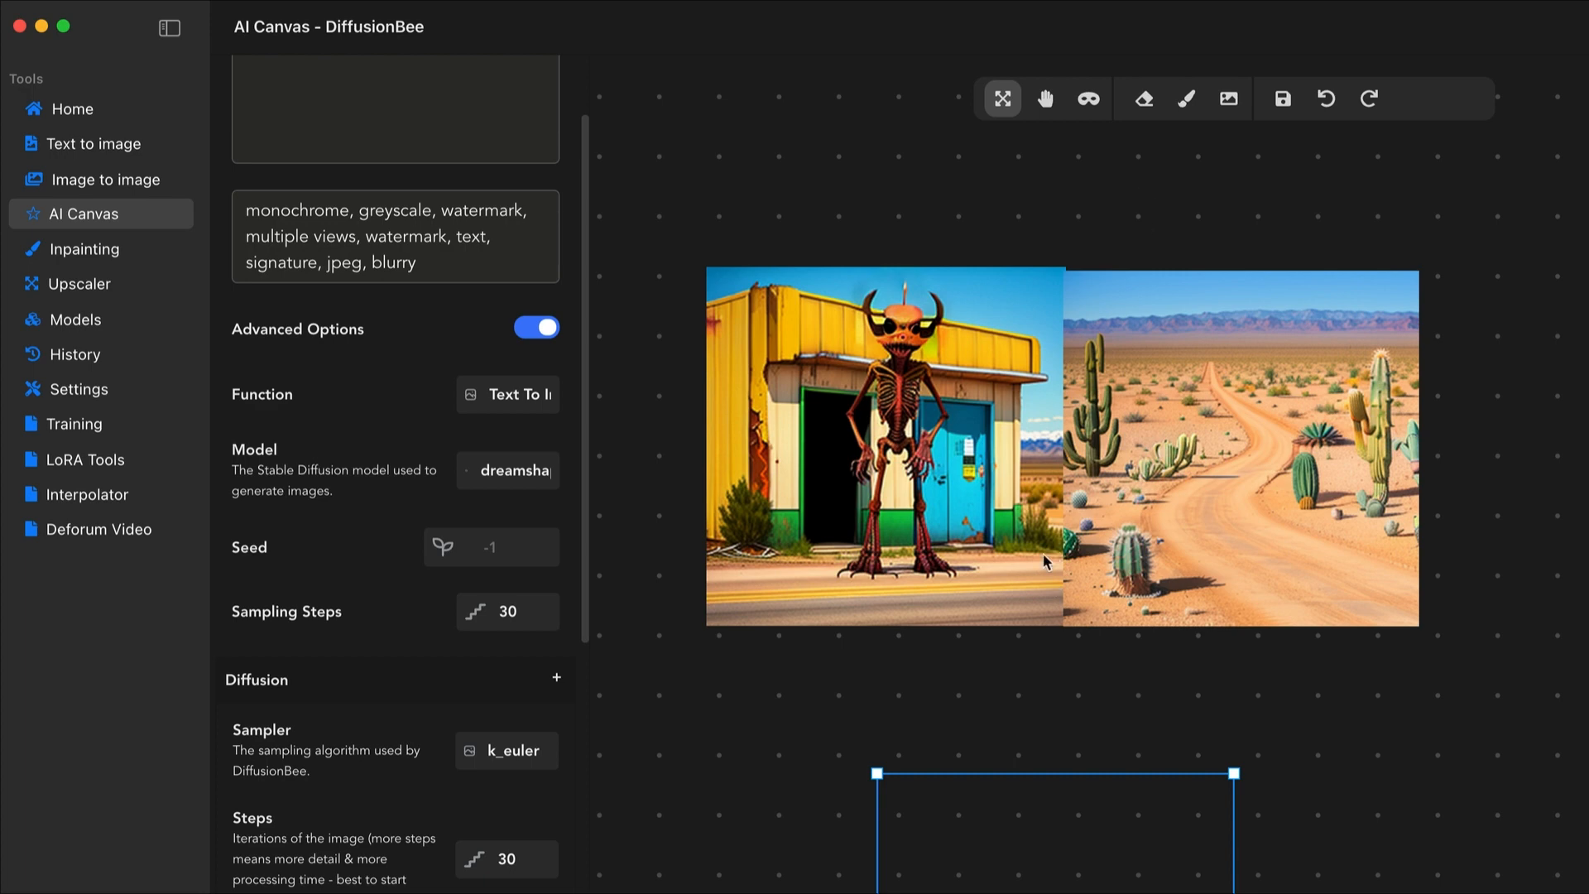
Place the generation box against the alien picture's left edge and generate another desert image from the same prompt
scroll(395, 843, "down", 8)
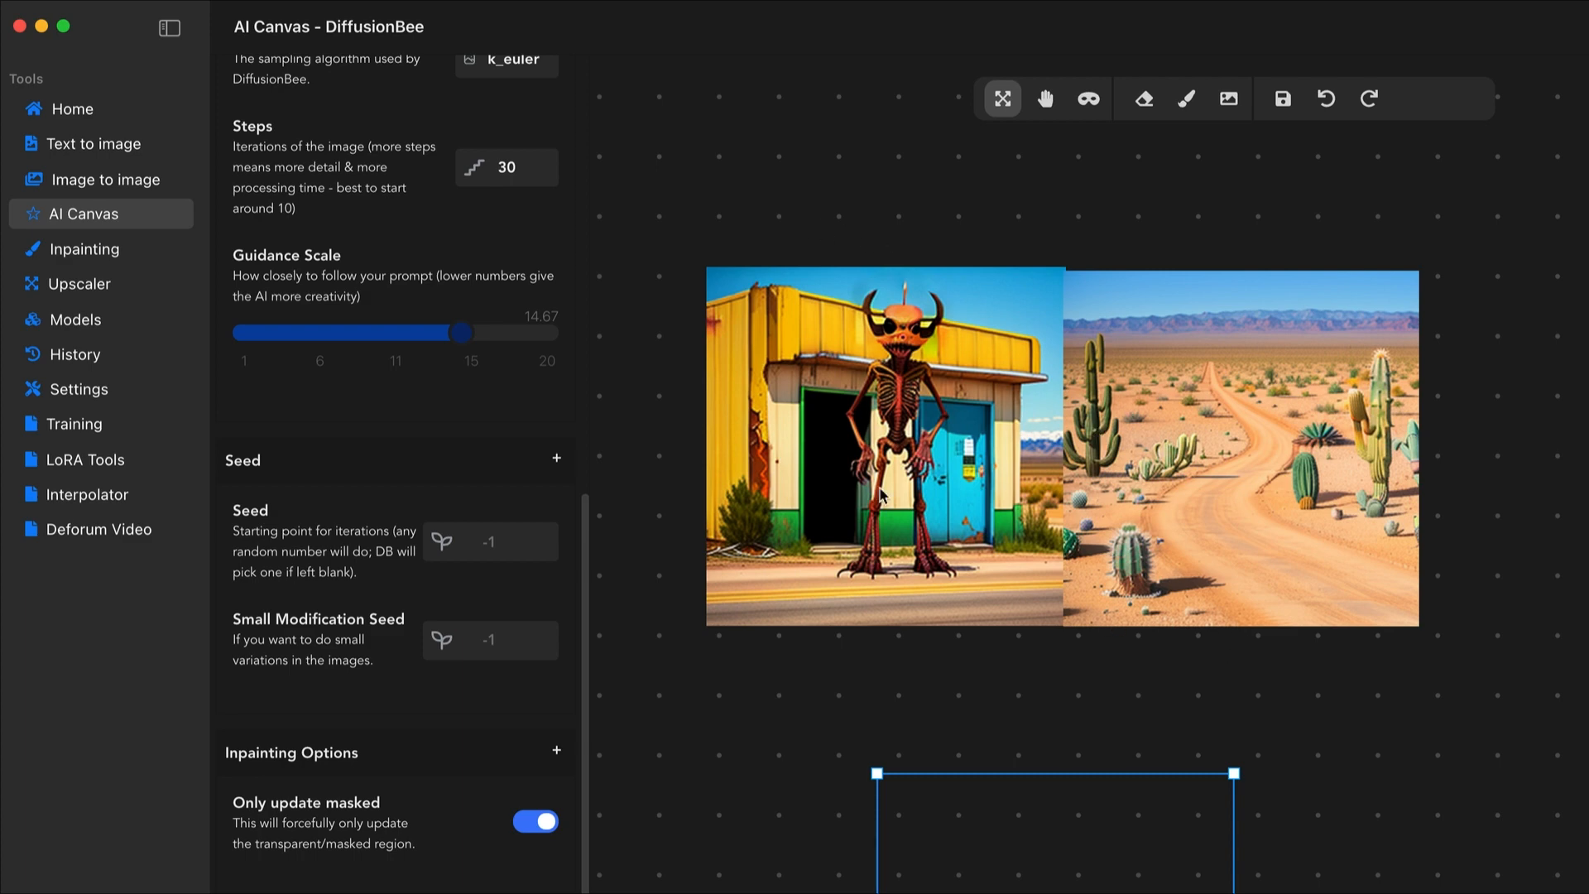
left_click_drag(1034, 891, 854, 625)
scroll(1171, 581, "up", 3)
scroll(1171, 581, "down", 5)
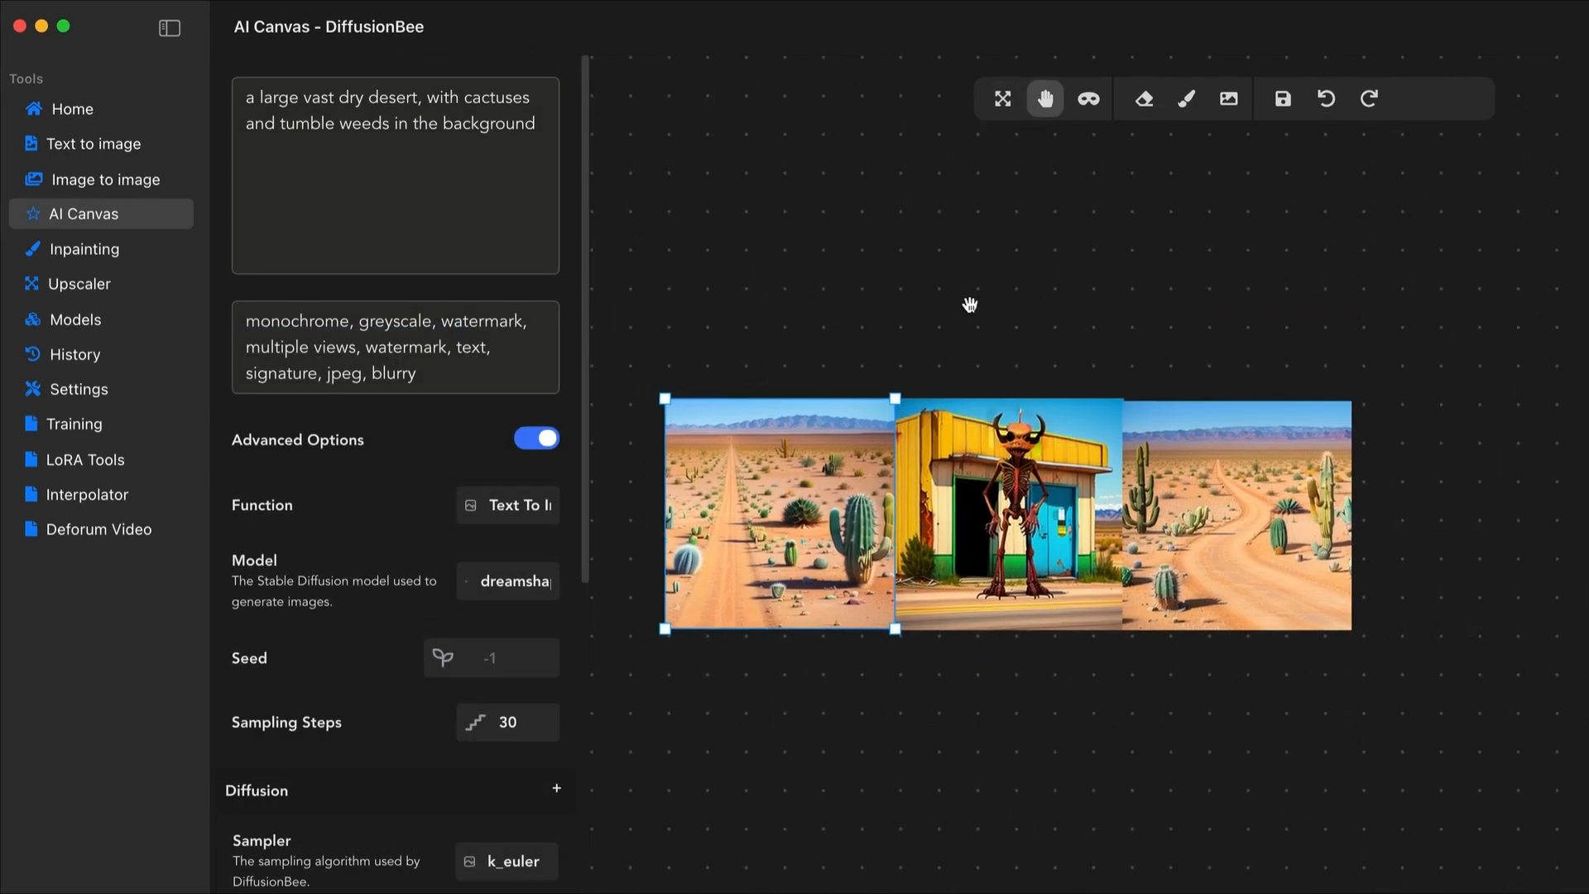
Move the generation box over the lower part of the alien picture and enlarge it, overlapping the left desert image
left_click_drag(968, 301, 1040, 309)
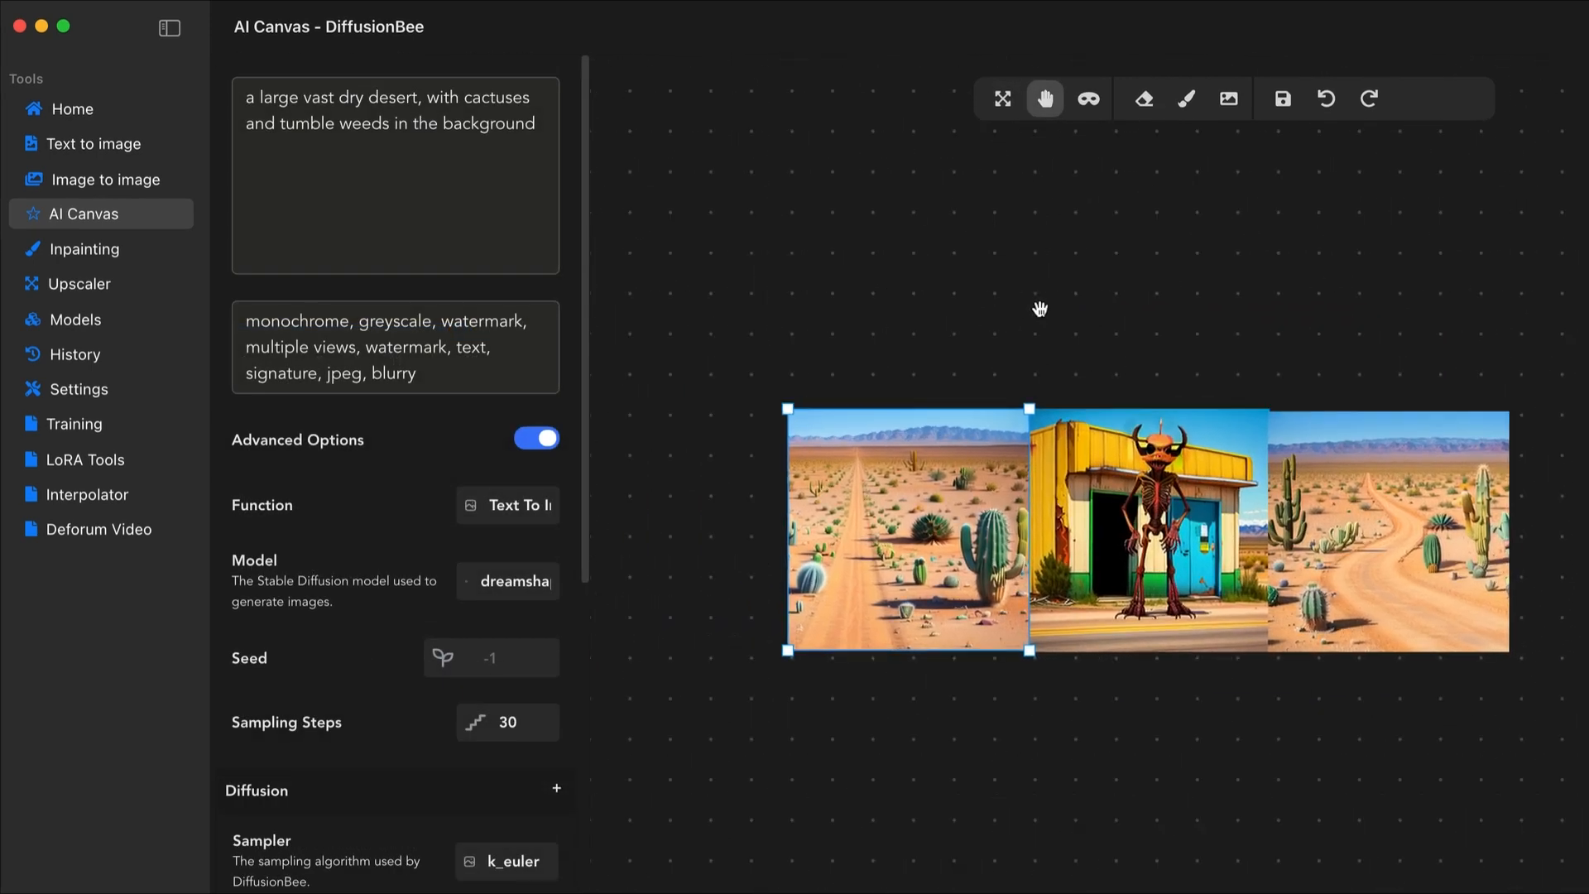
scroll(1039, 309, "up", 2)
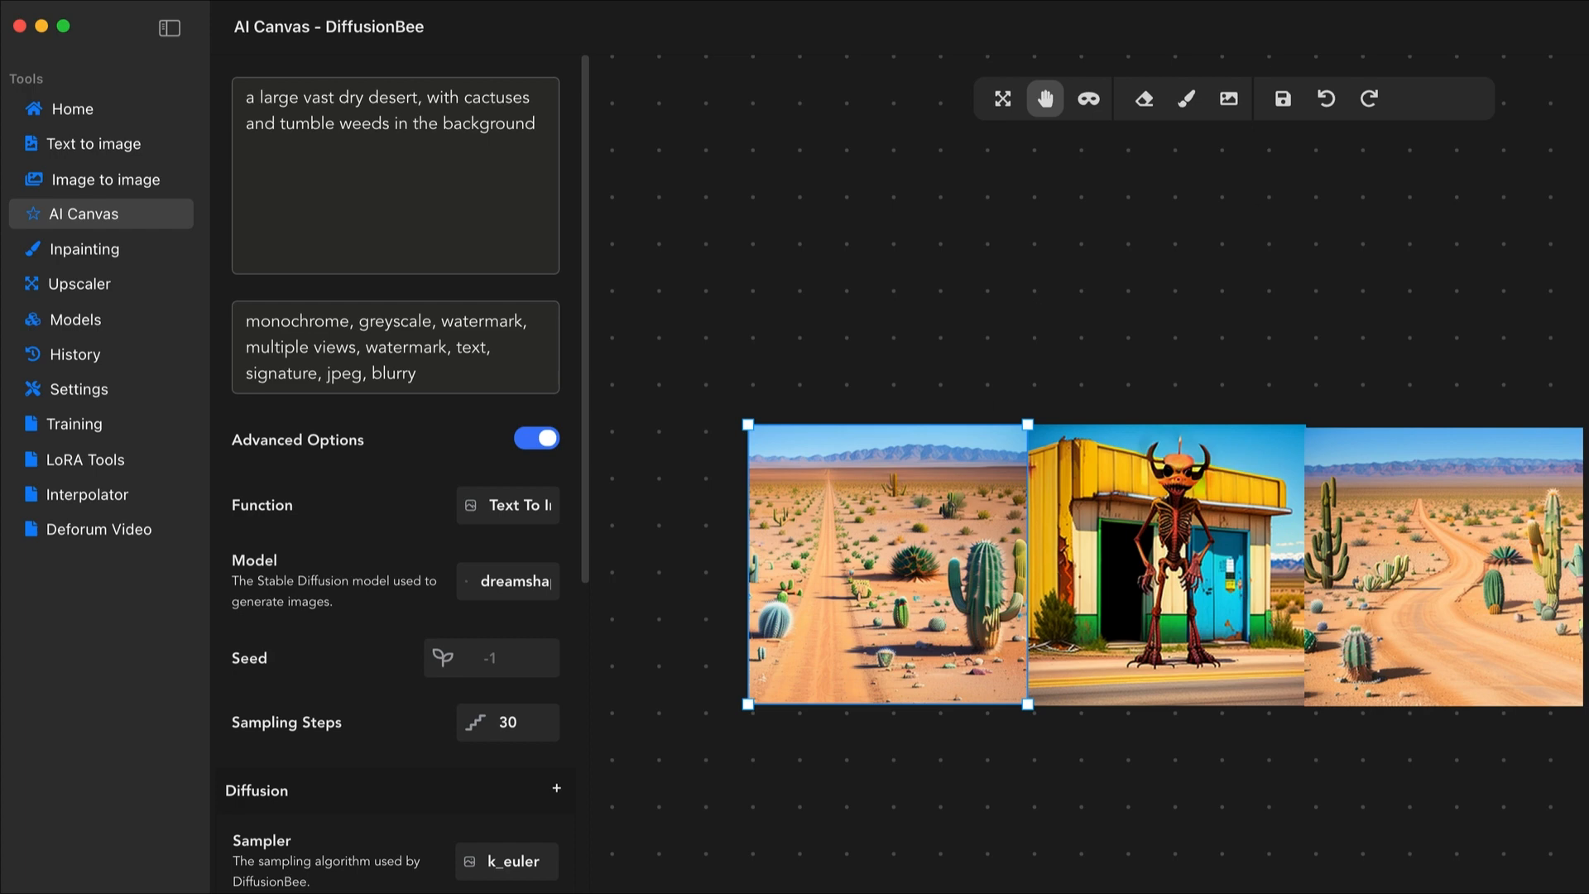
left_click(1003, 99)
left_click_drag(930, 463, 811, 131)
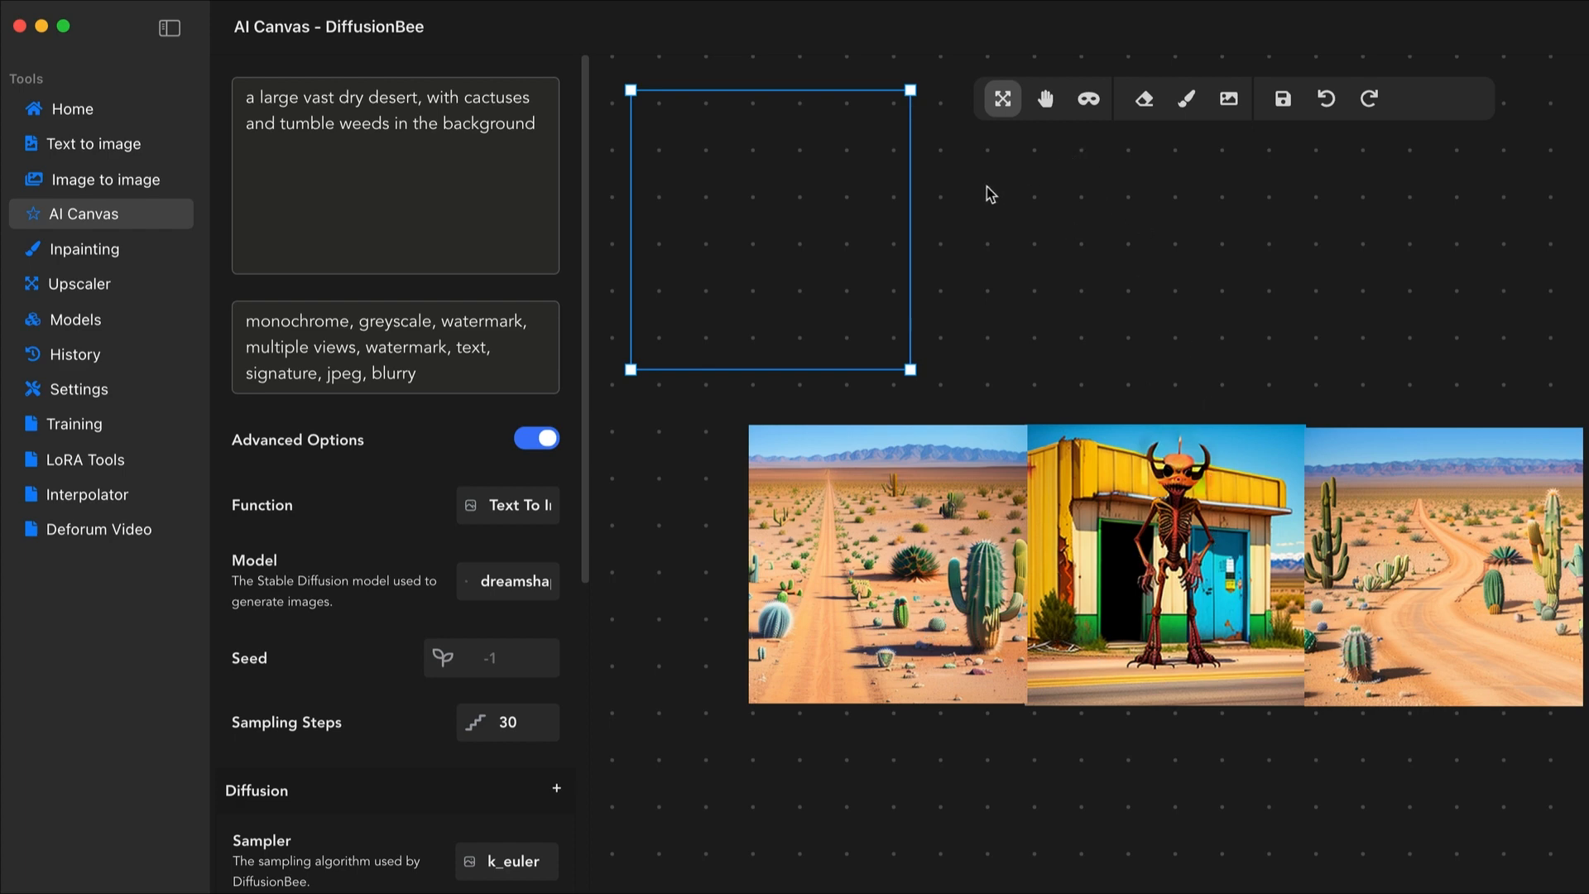
left_click_drag(737, 159, 1037, 618)
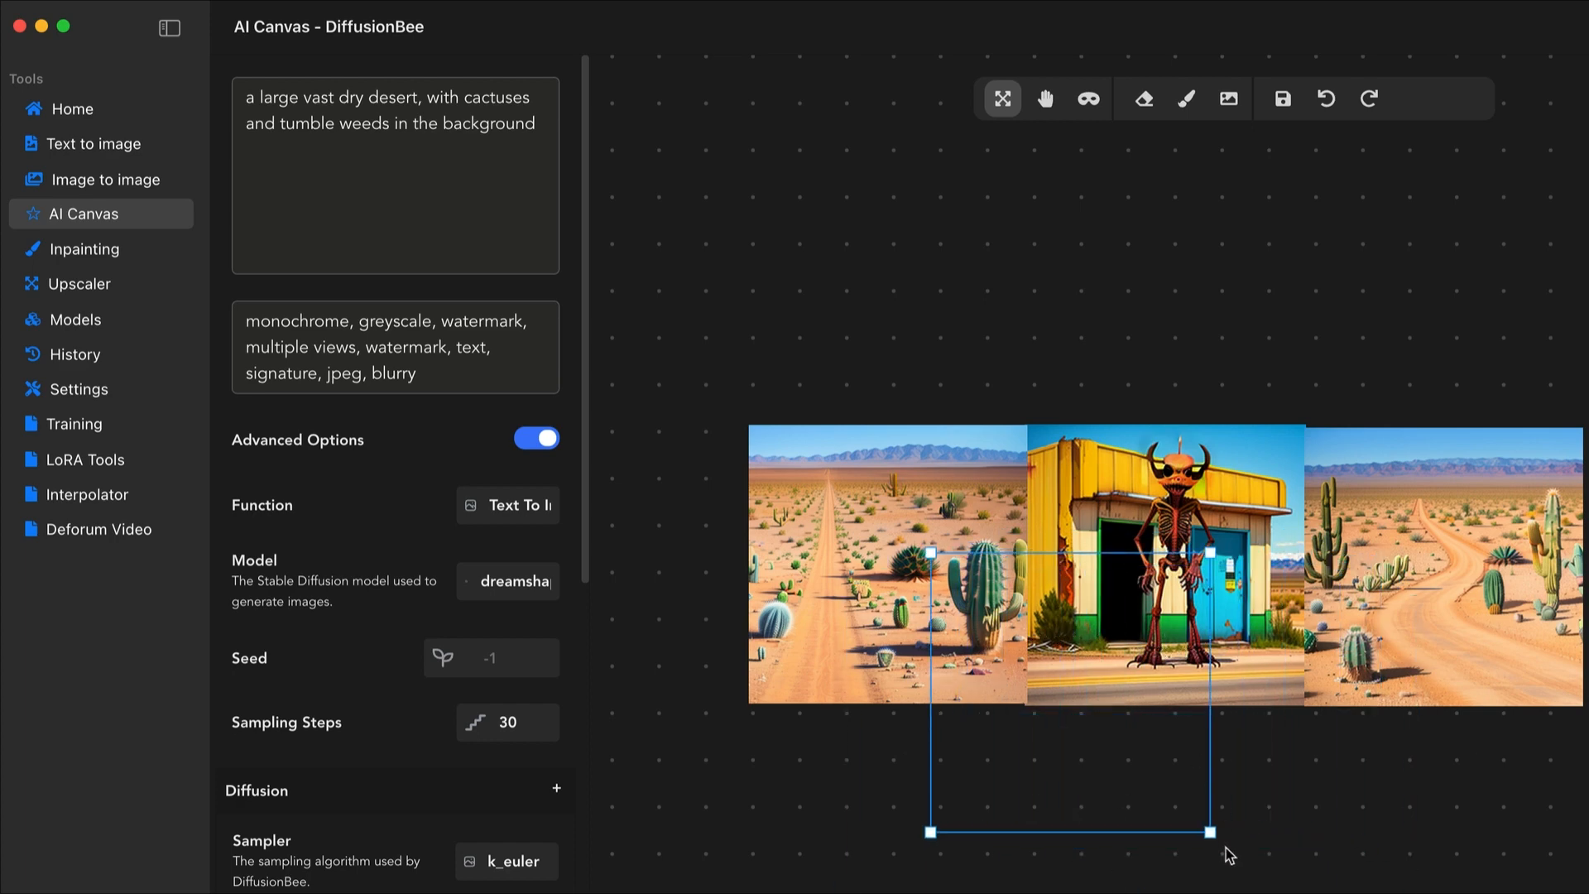
left_click_drag(1209, 830, 1345, 805)
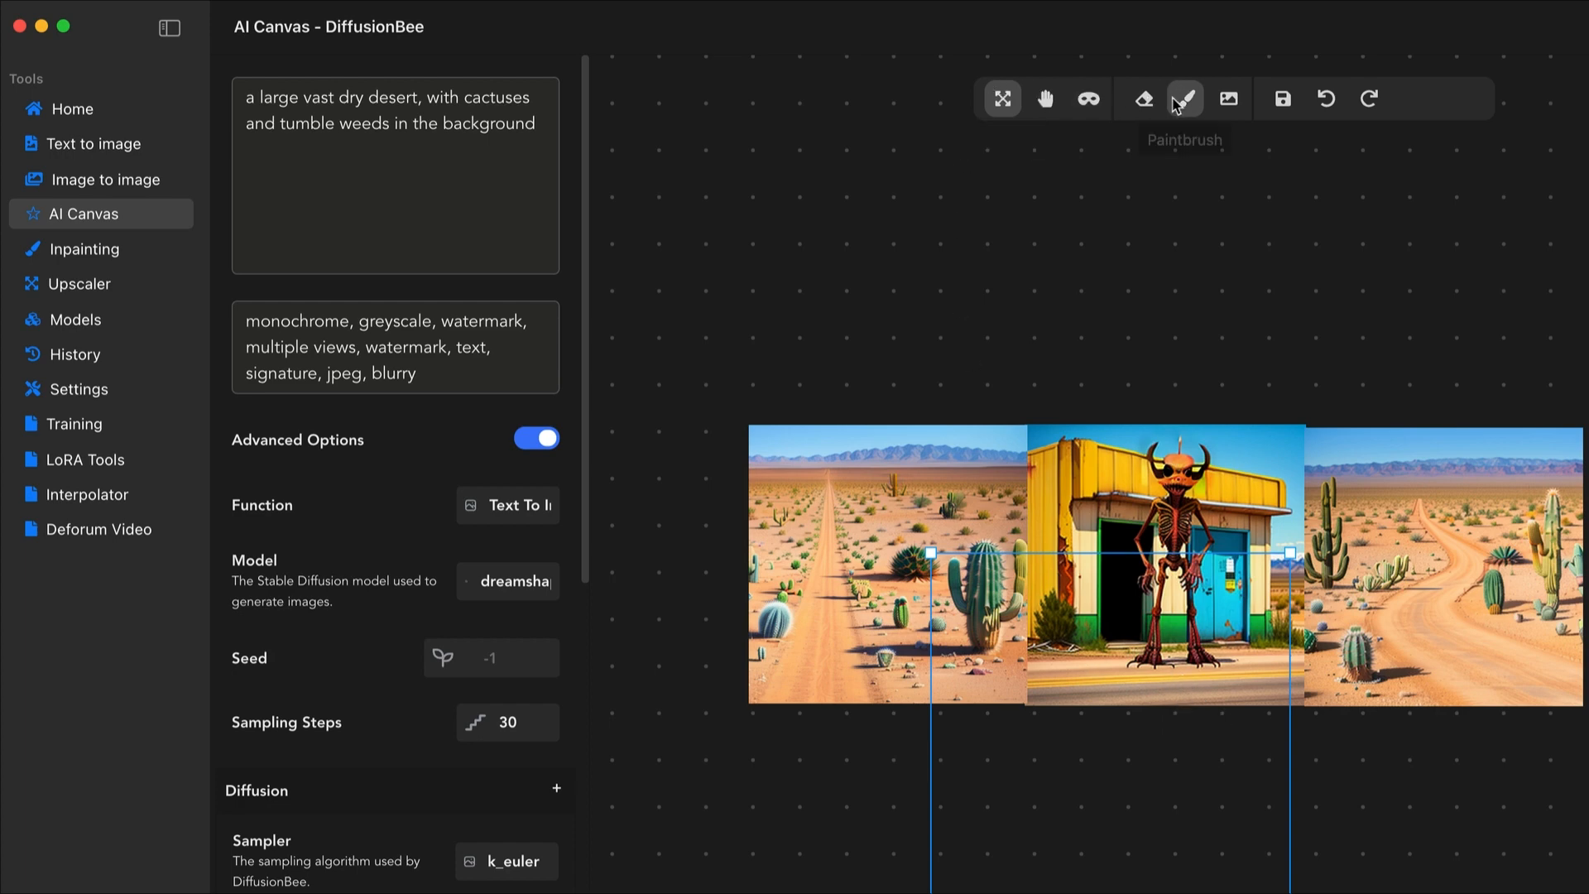
Mask the road strip along the alien picture's bottom edge and generate a desert extension below it
left_click(1088, 102)
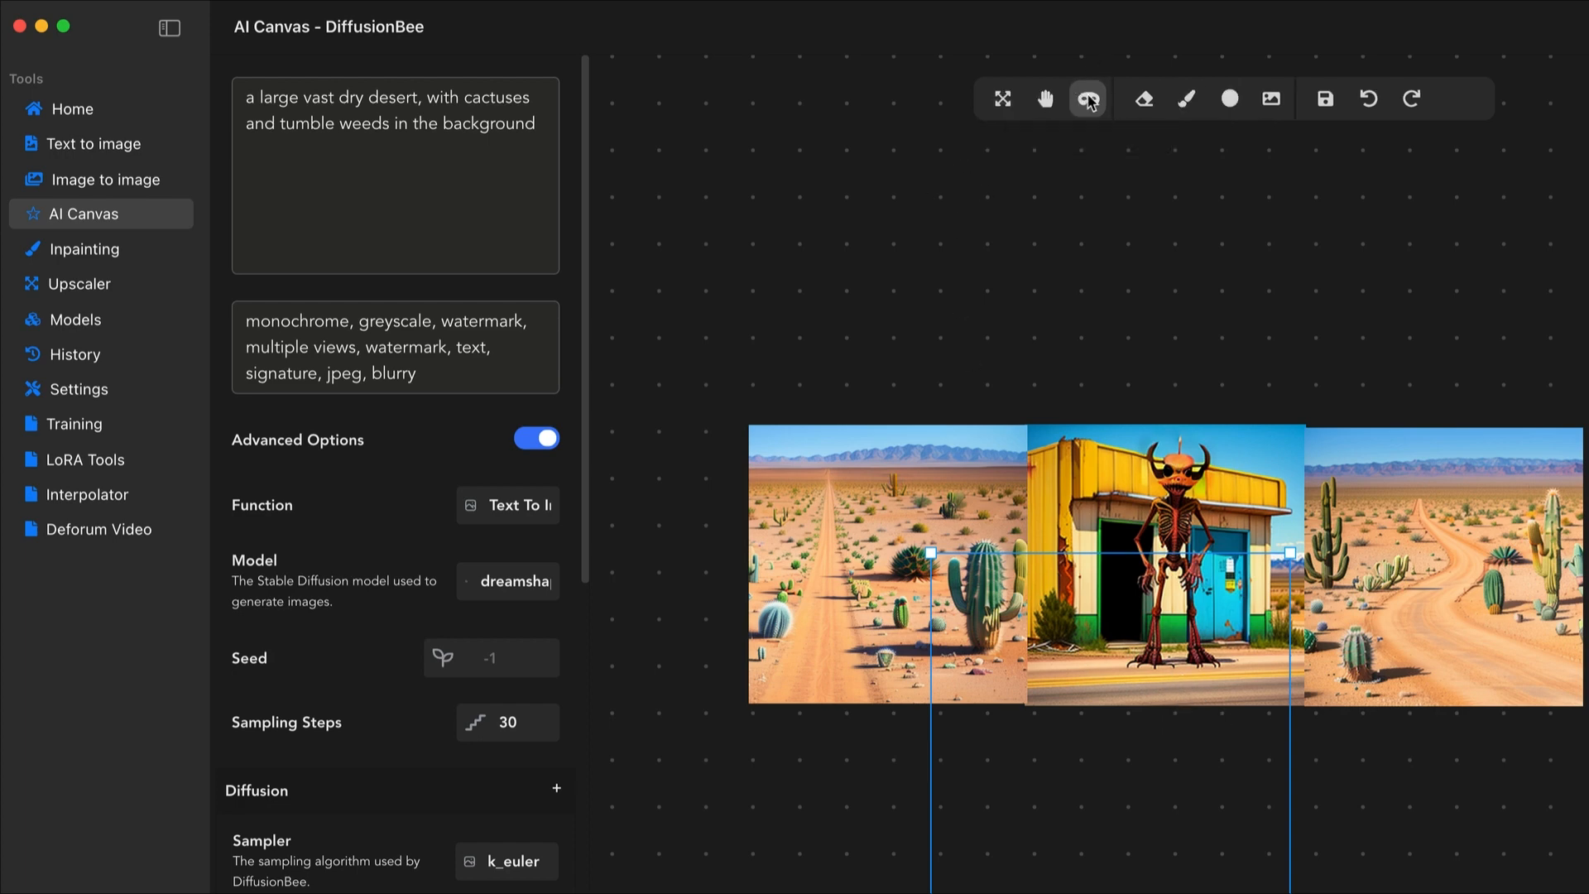
left_click_drag(1302, 695, 1019, 698)
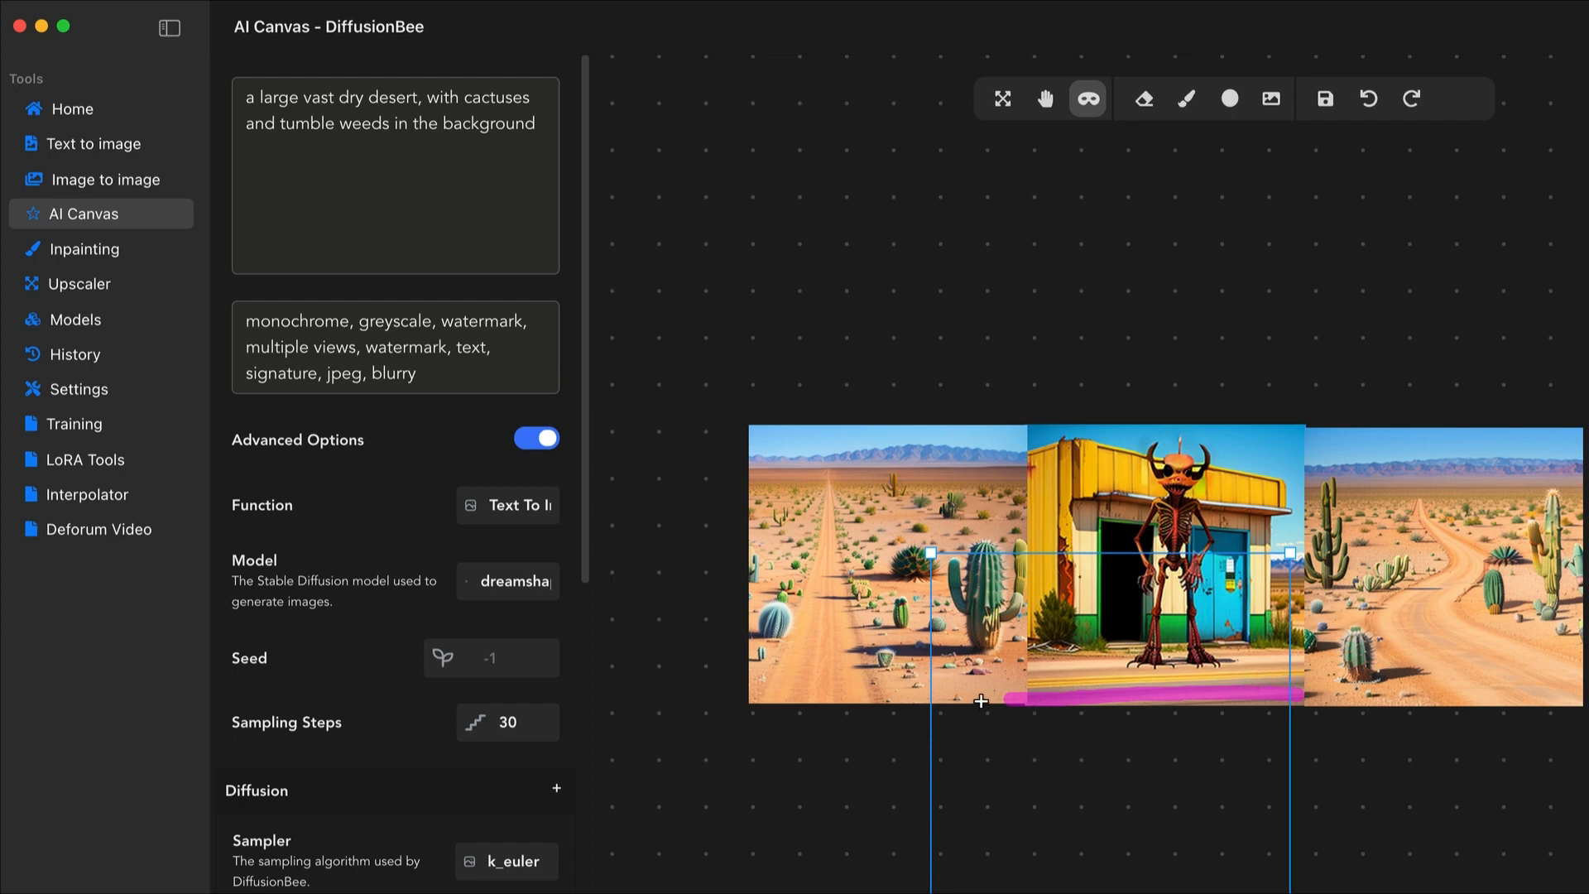
left_click_drag(1033, 680, 1244, 679)
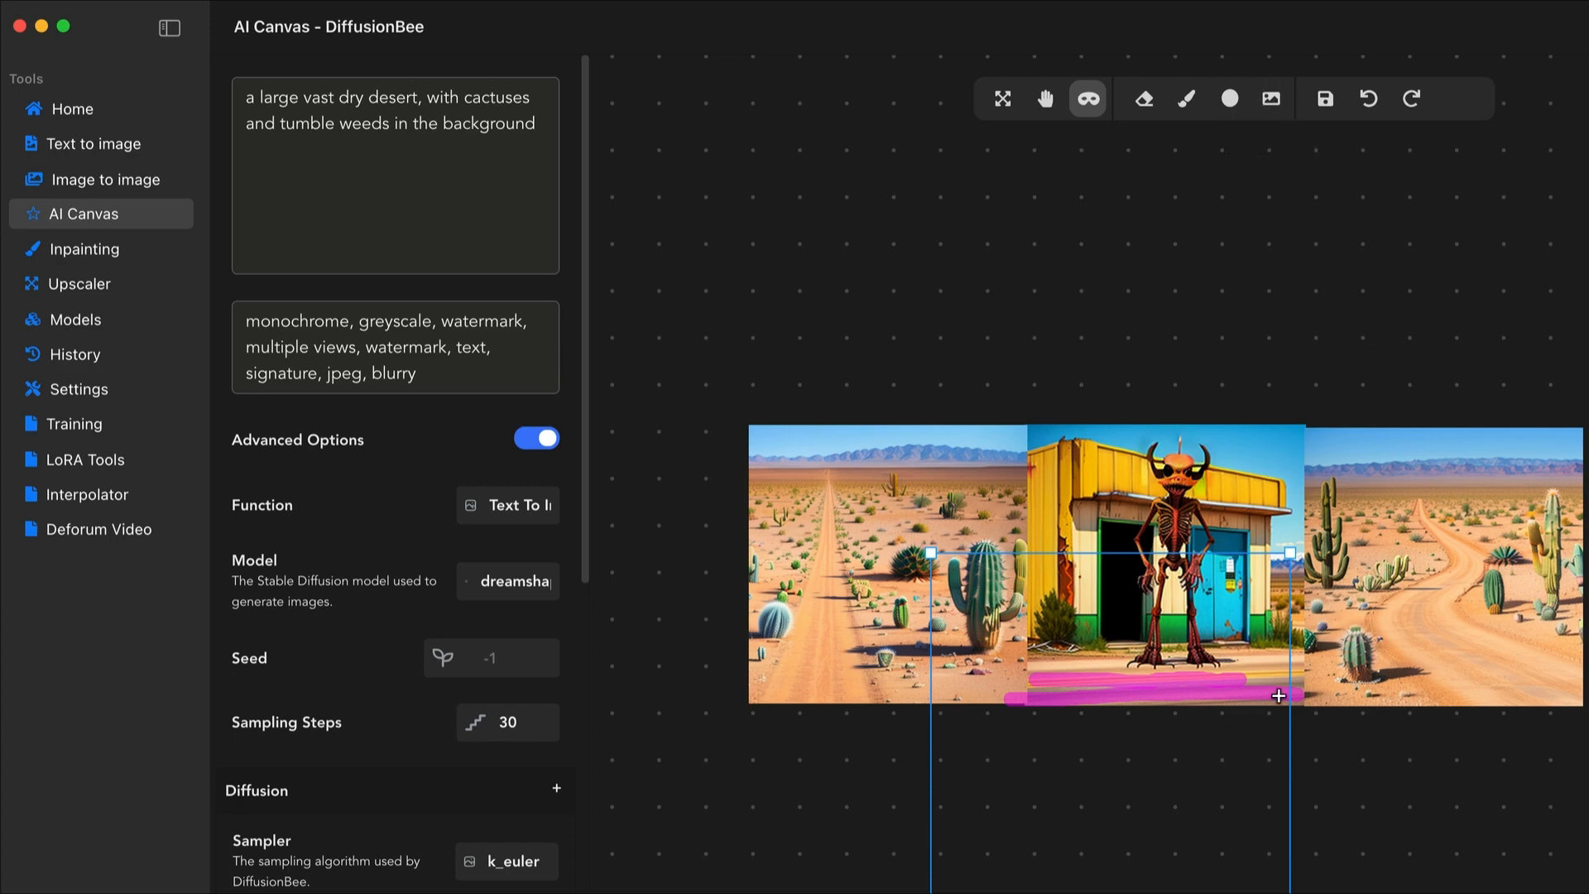
mouse_move(1279, 696)
left_mouse_down()
mouse_move(1169, 688)
mouse_move(1316, 674)
mouse_move(1309, 691)
mouse_move(1309, 677)
mouse_move(1011, 677)
left_mouse_up()
Move the generation box off to the side of the pictures and inspect how the new desert area joins the scene
mouse_move(1023, 706)
left_mouse_down()
mouse_move(709, 706)
mouse_move(819, 756)
mouse_move(767, 819)
mouse_move(819, 794)
mouse_move(863, 743)
mouse_move(833, 734)
mouse_move(749, 506)
mouse_move(731, 521)
left_mouse_up()
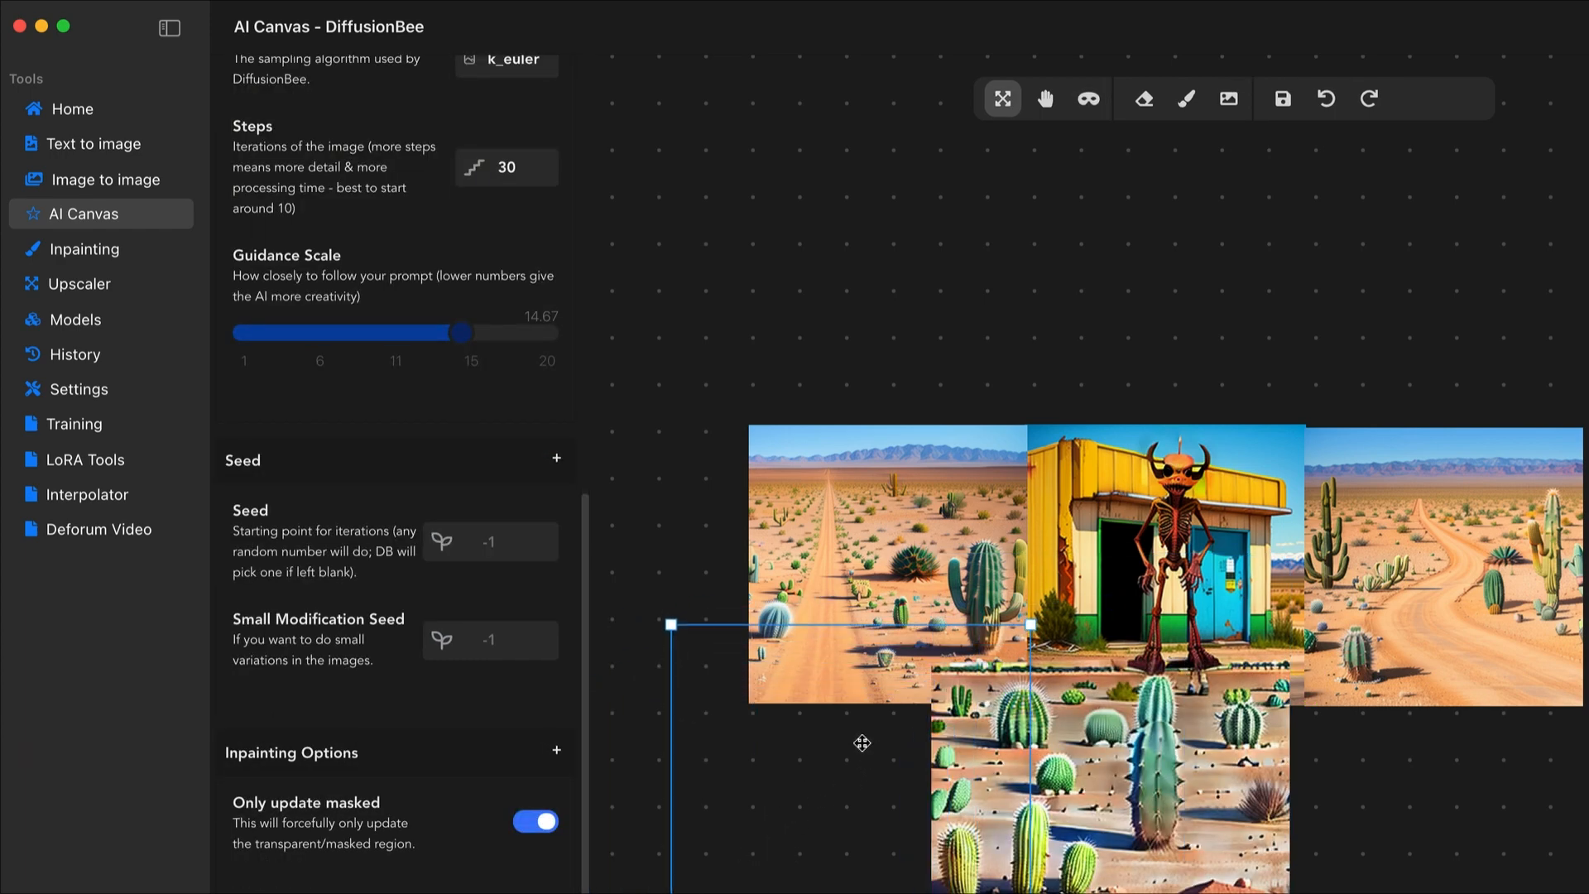
scroll(720, 554, "down", 1)
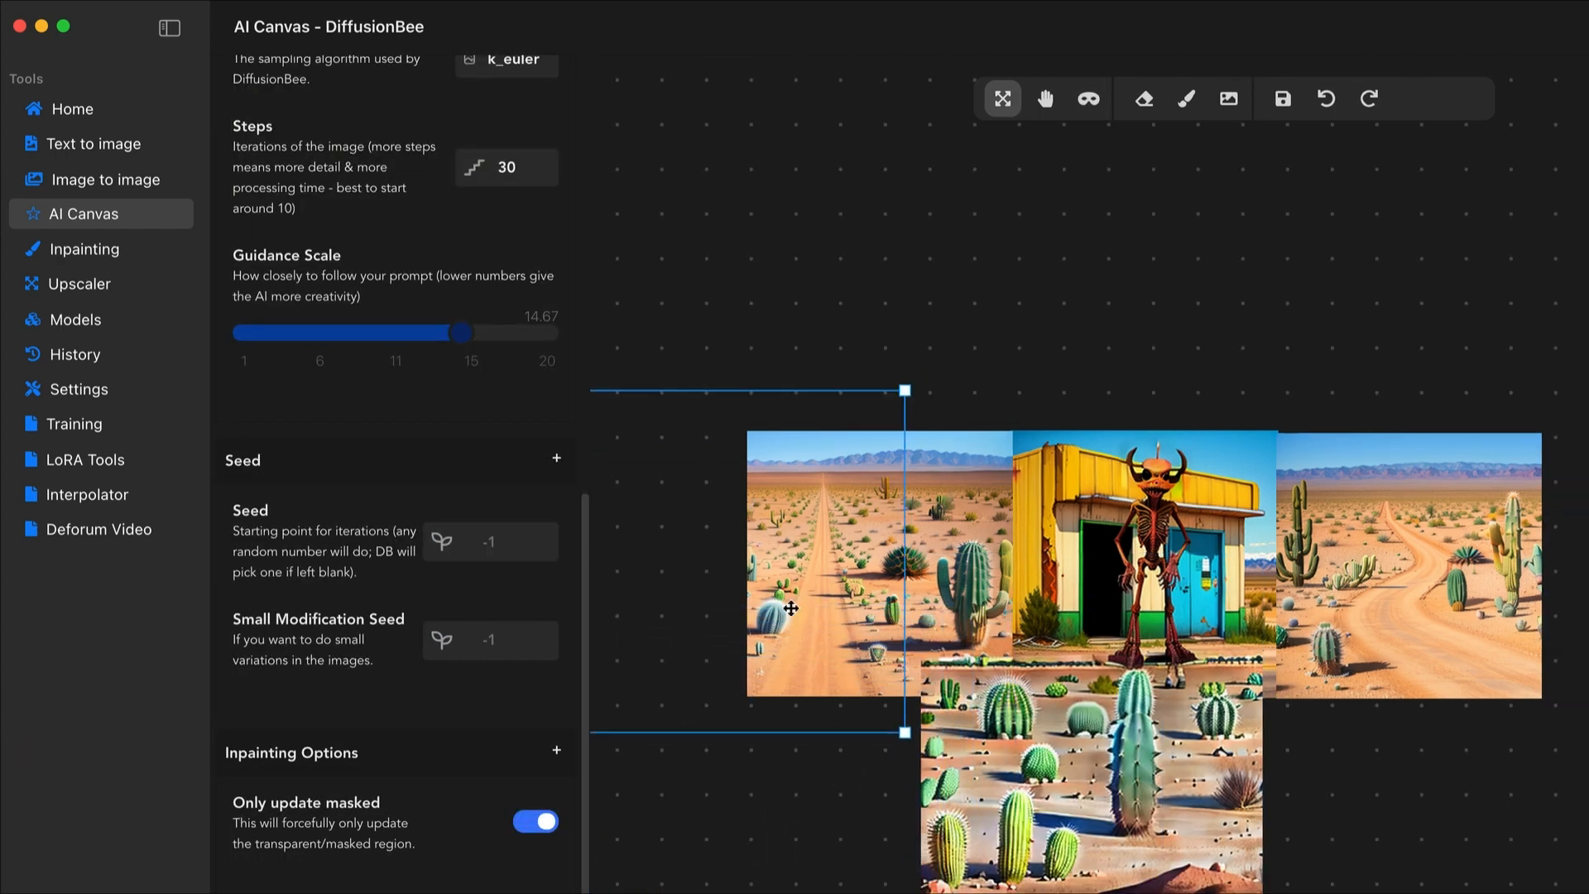
scroll(791, 608, "down", 2)
left_click(1045, 98)
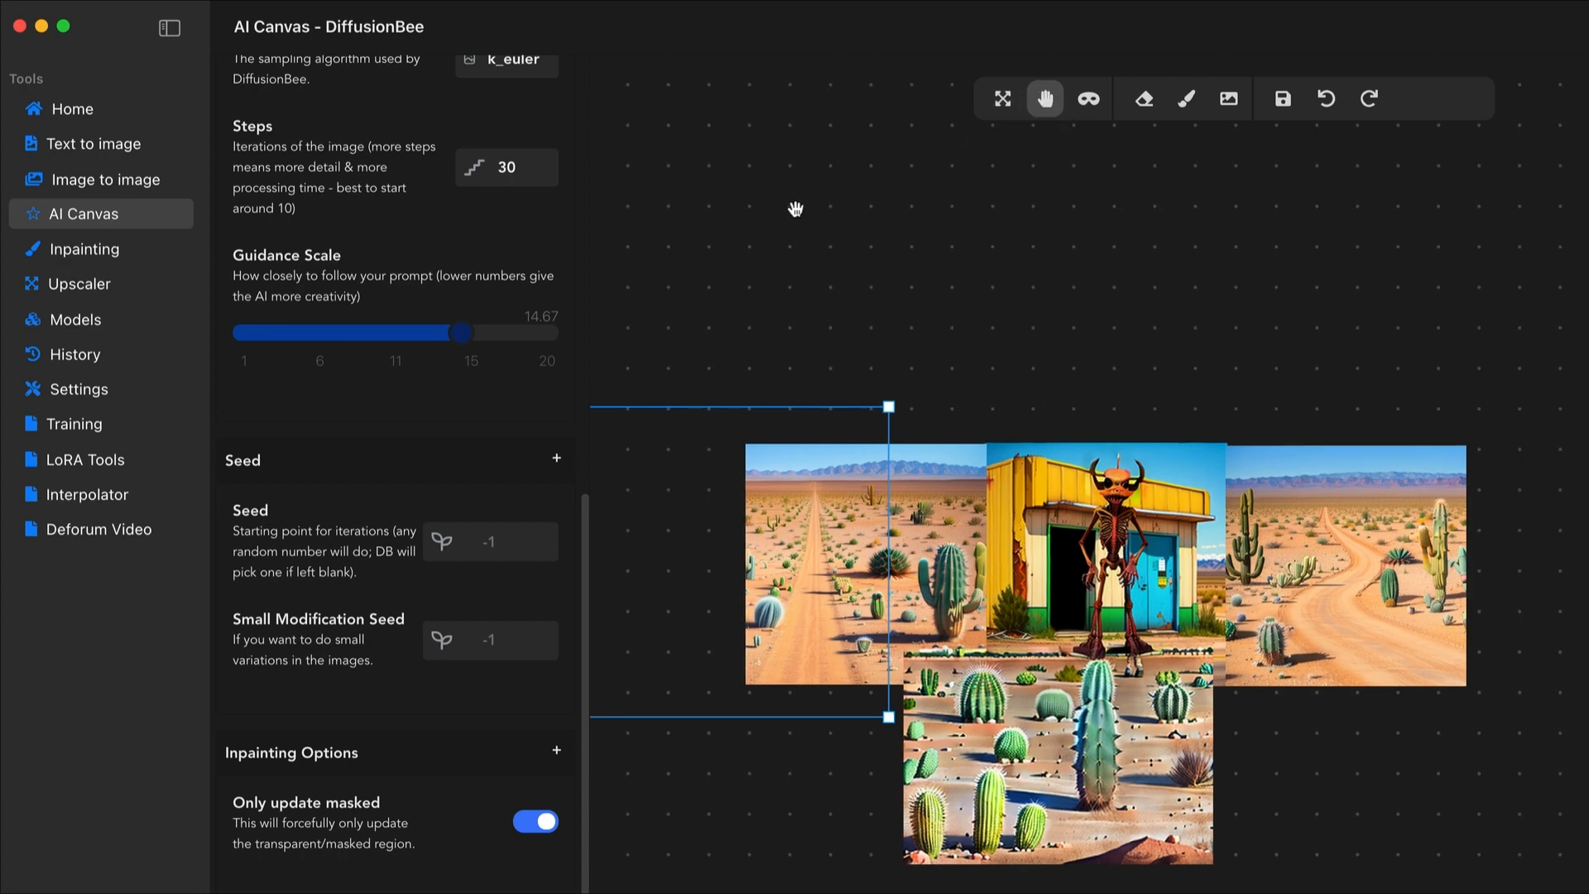
left_click_drag(795, 208, 1089, 259)
scroll(979, 514, "down", 1)
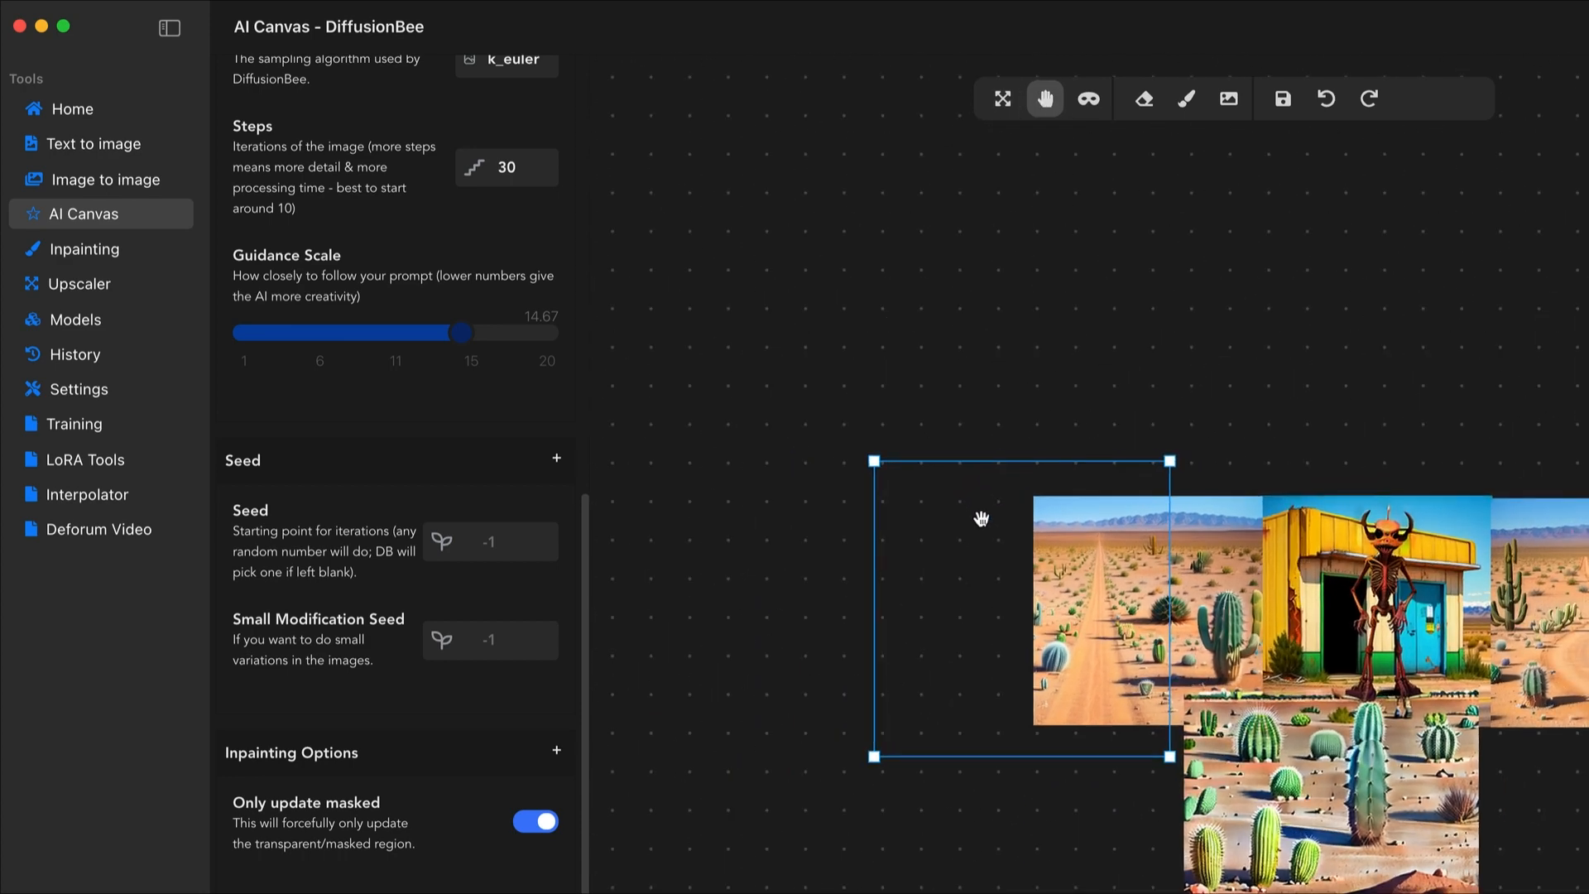
scroll(982, 518, "up", 3)
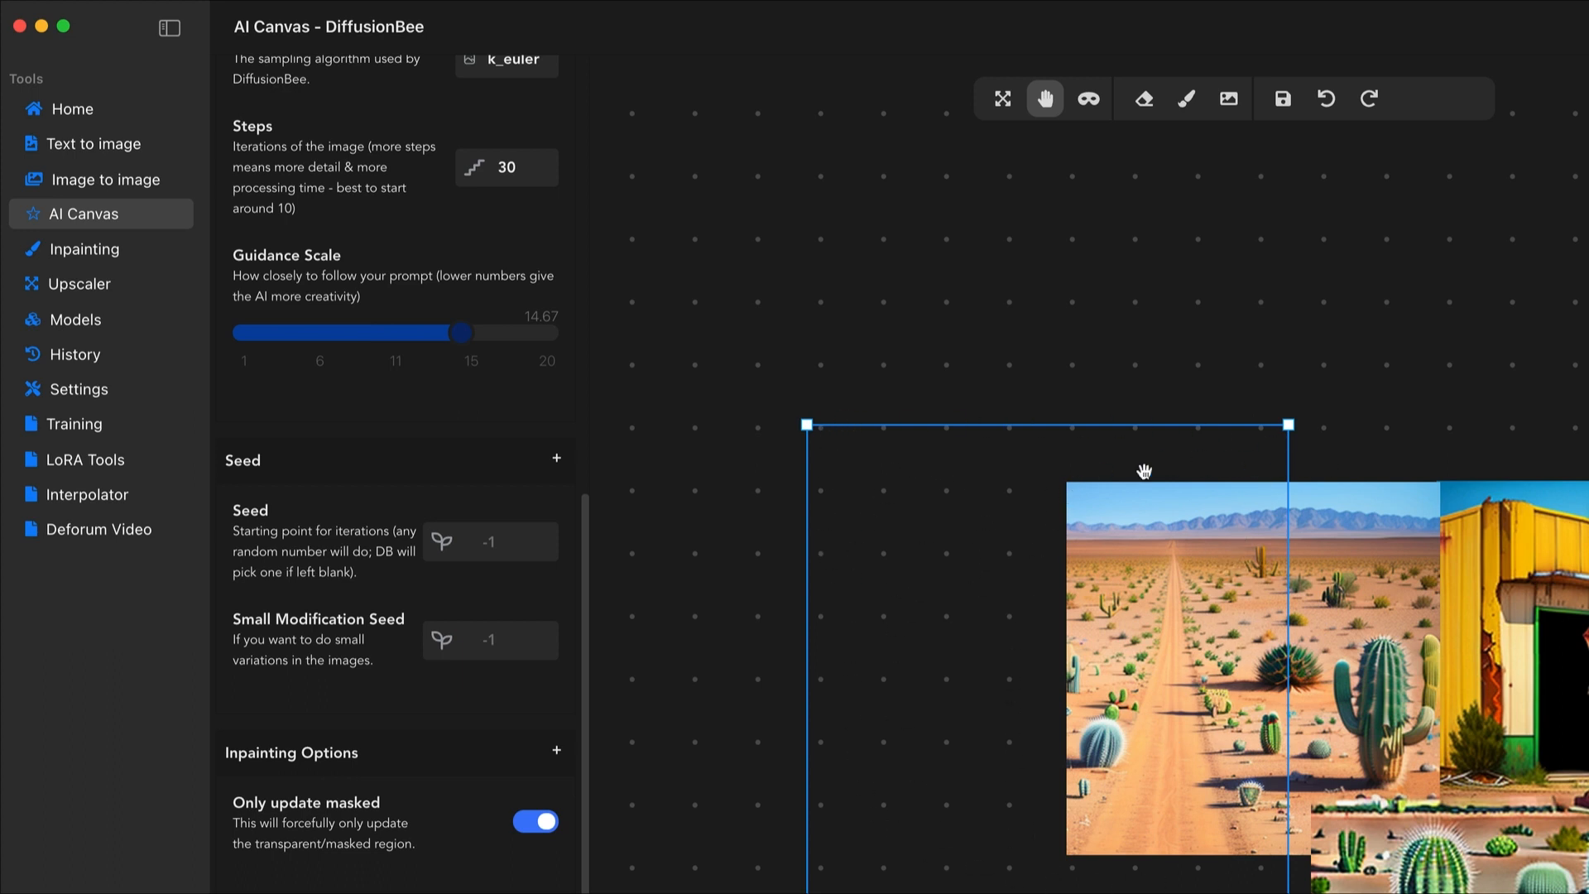
left_click_drag(1543, 803, 1211, 525)
left_click_drag(728, 497, 853, 387)
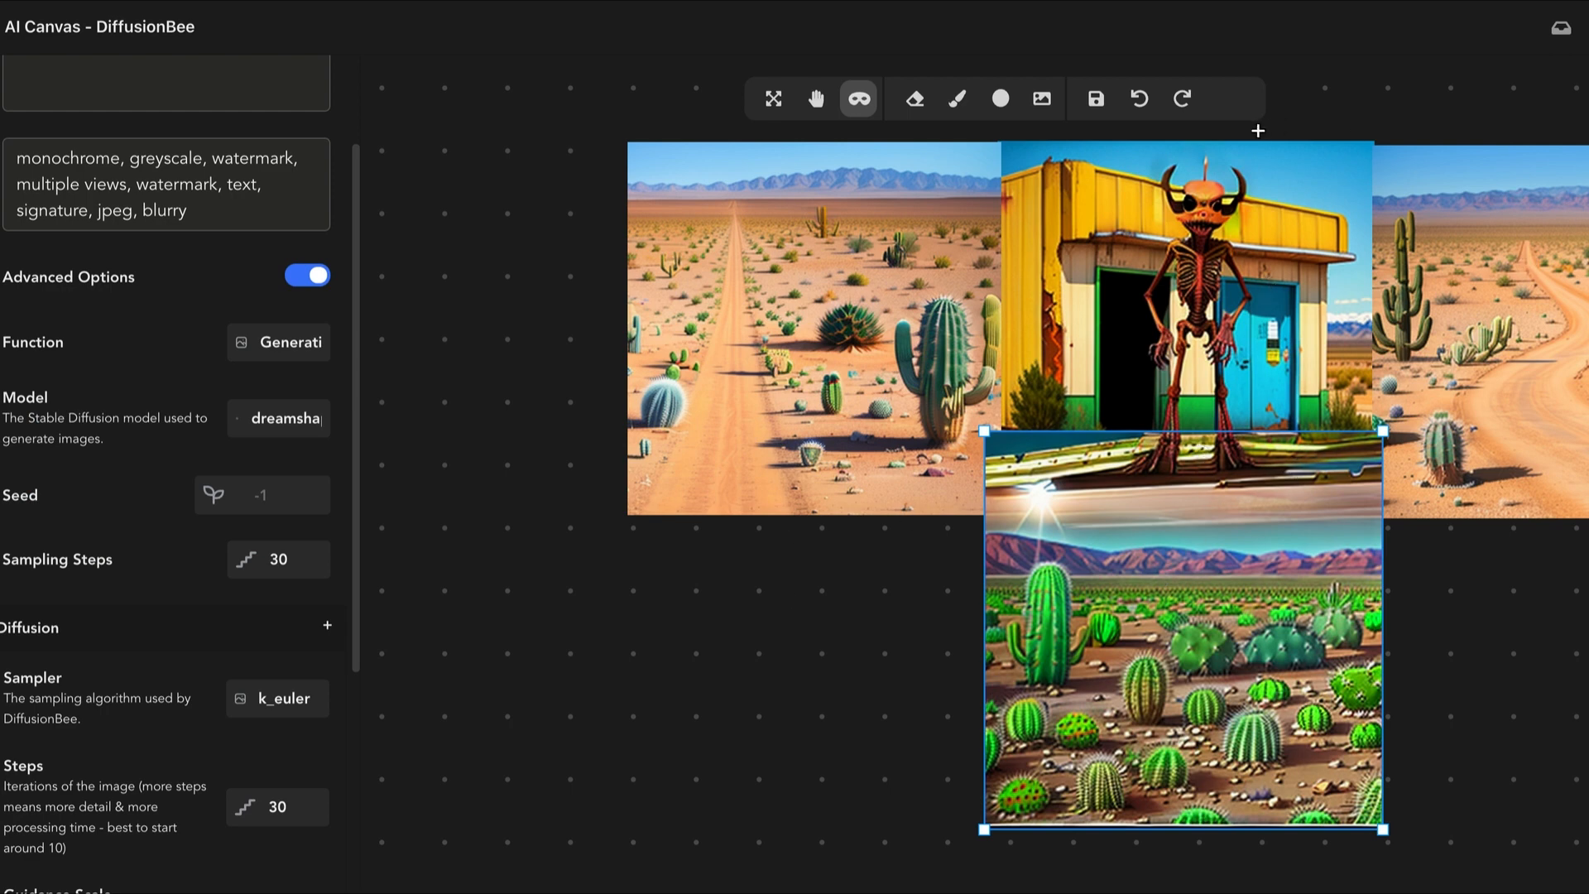
Undo the last canvas change and redo it, twice, to compare both states
left_click(1139, 98)
left_click(1175, 100)
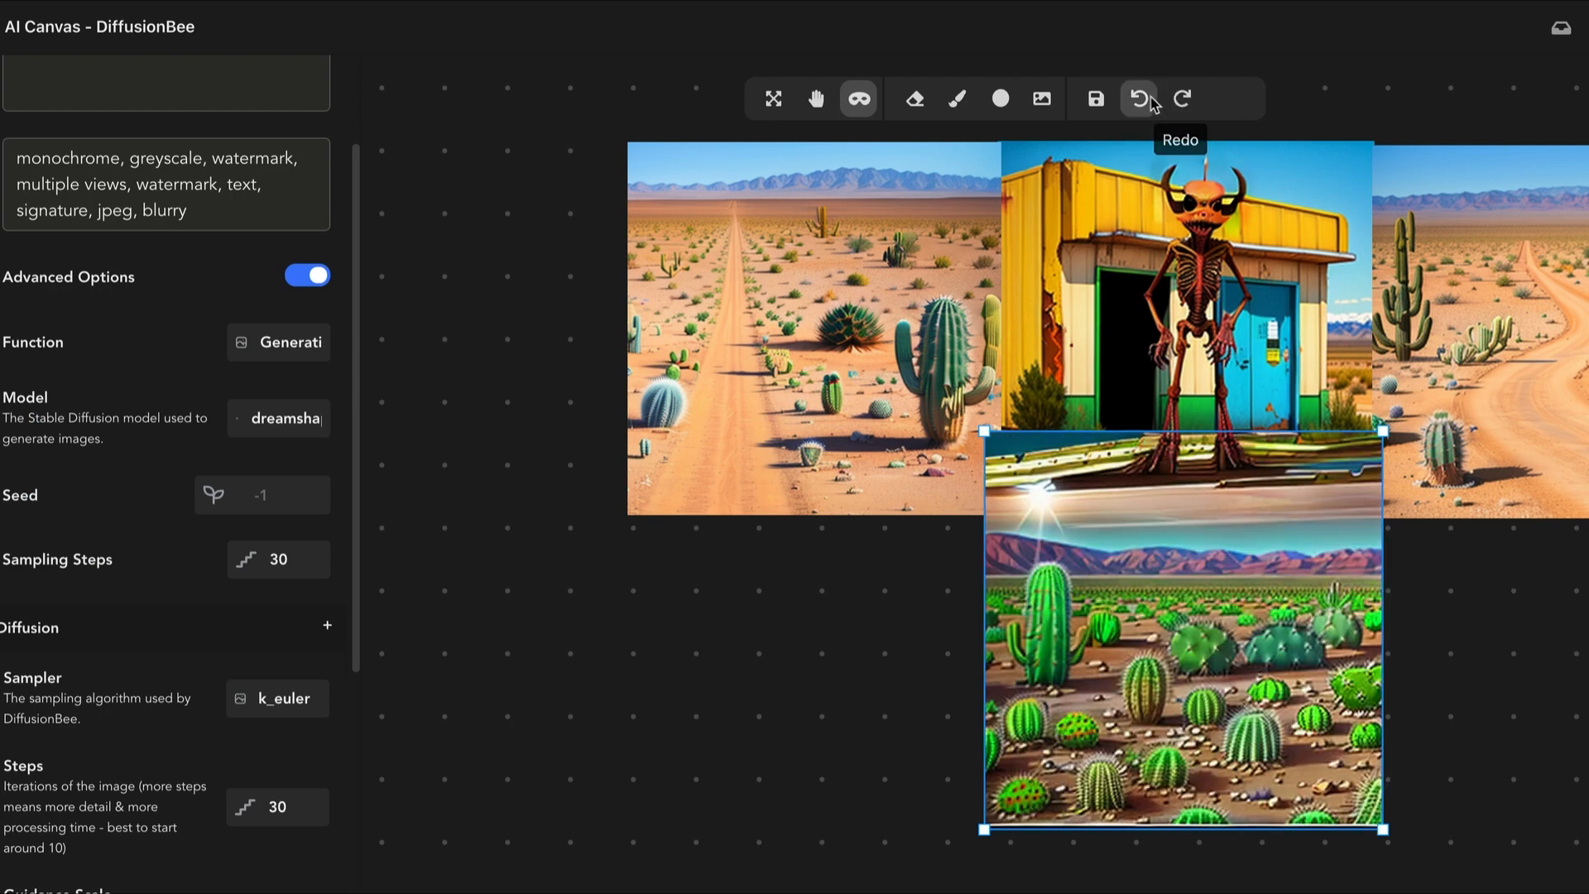
left_click(1139, 99)
left_click(1183, 99)
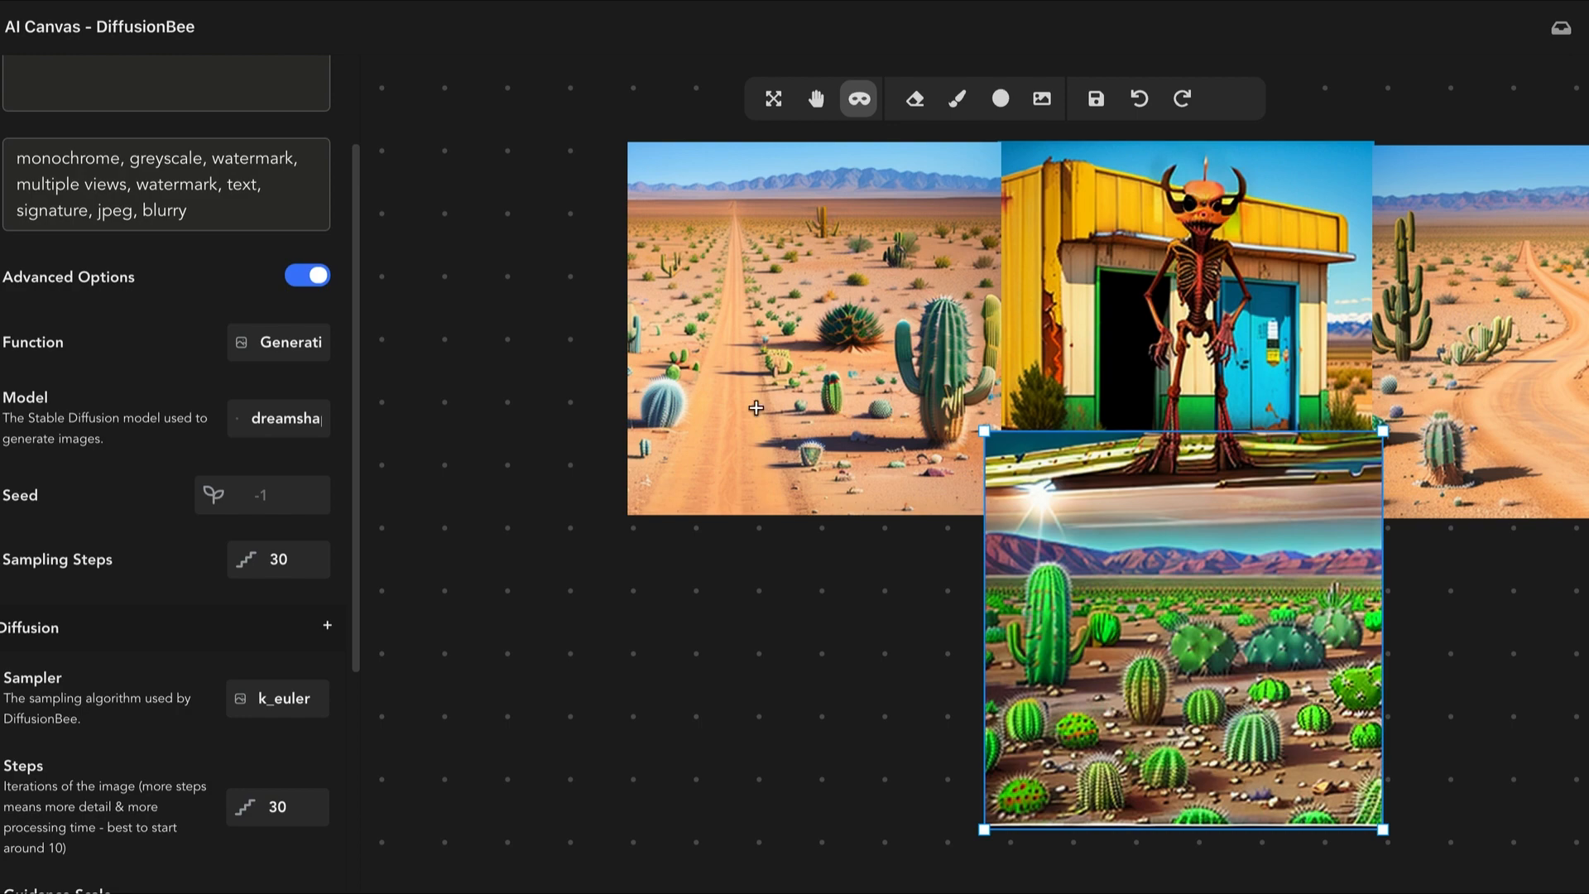
scroll(757, 407, "up", 2)
scroll(907, 401, "down", 3)
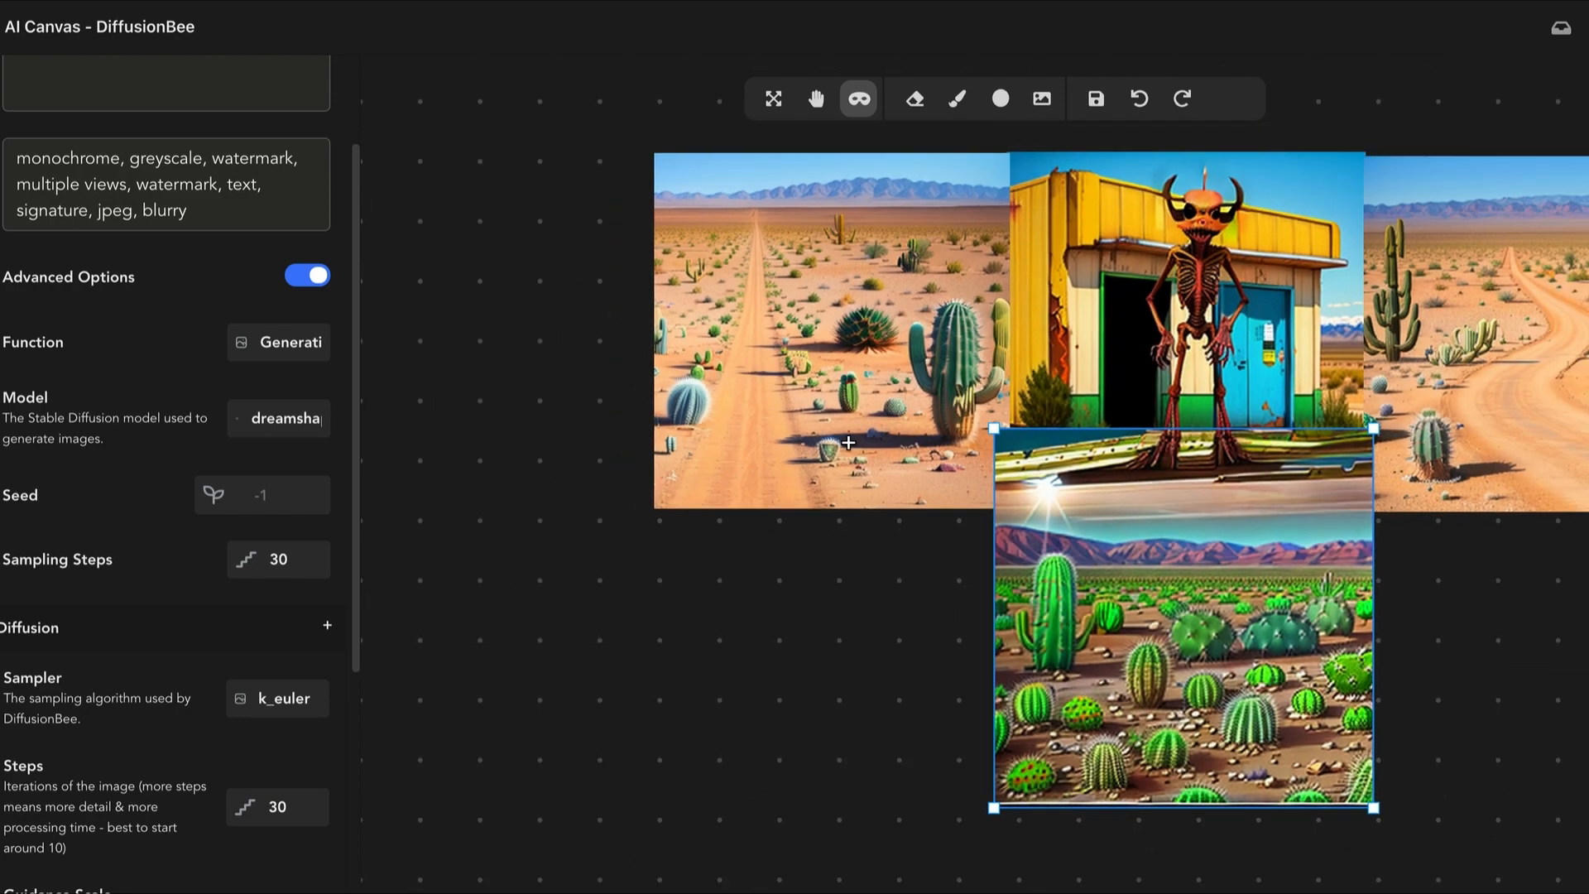
Check the generation settings beside the extended scene and clear the stage
left_click(816, 98)
left_click_drag(721, 289, 568, 378)
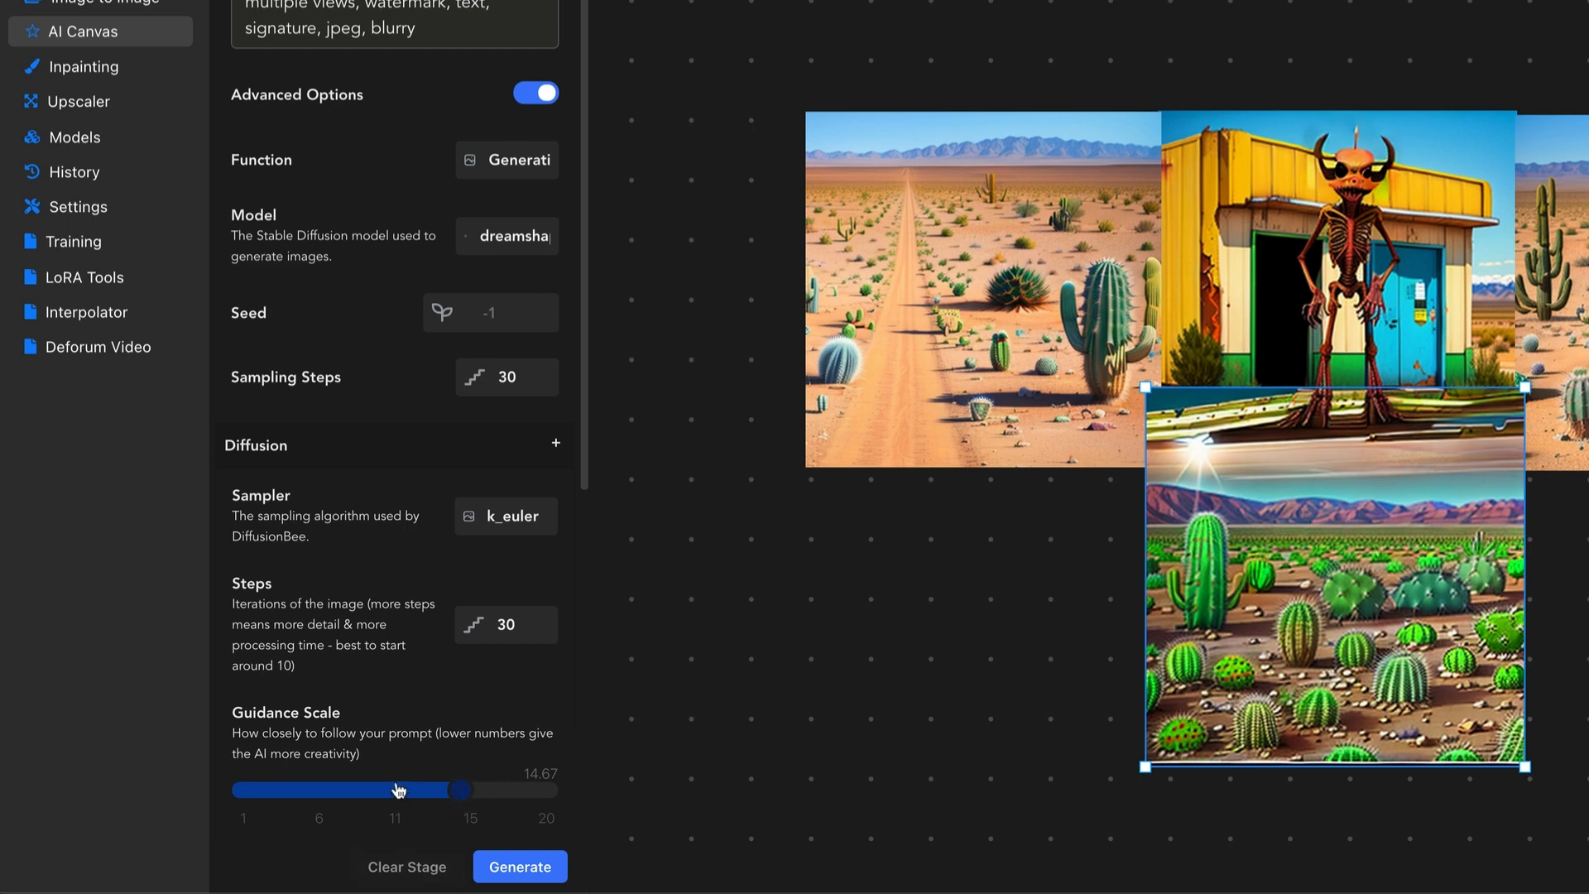
scroll(406, 782, "down", 5)
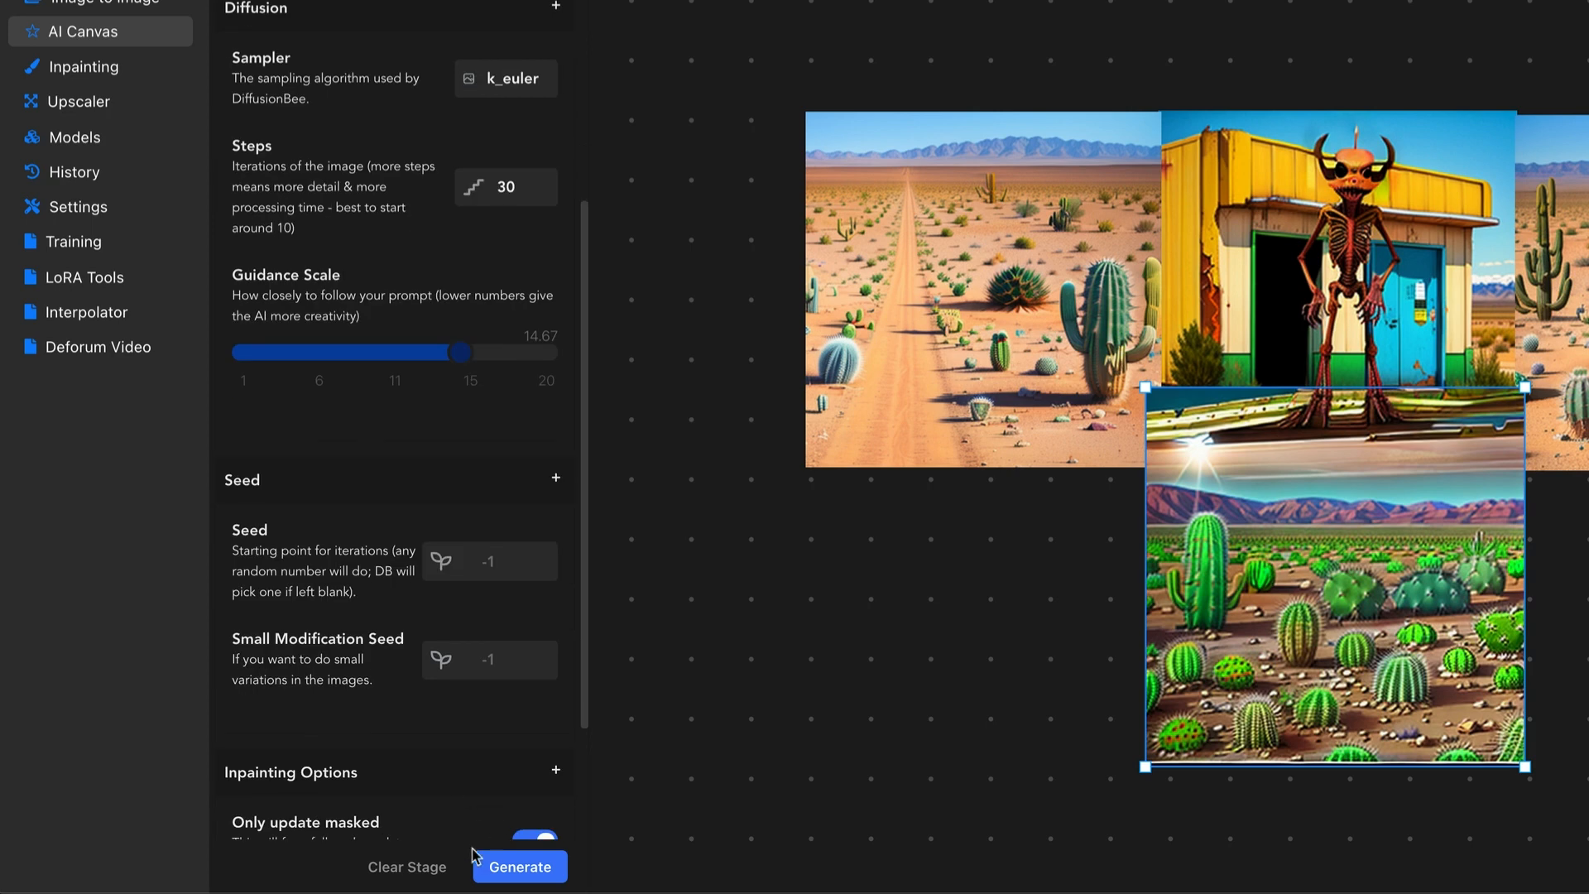
left_click(405, 869)
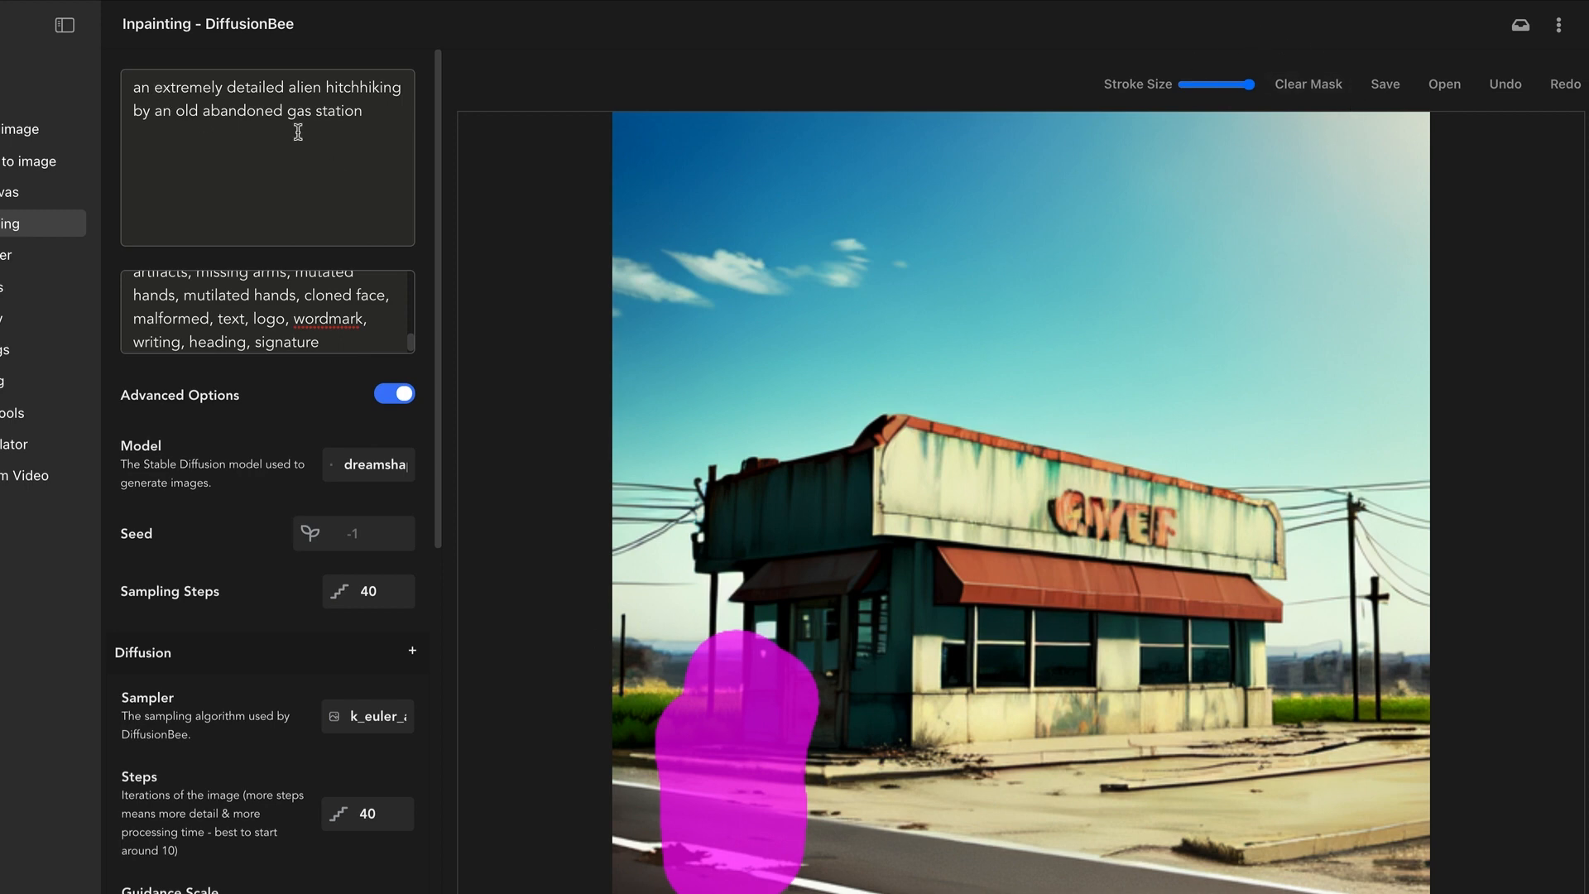
Try out mask strokes over the sky at a medium and a very small stroke size, and clear the entire mask
left_click(353, 130)
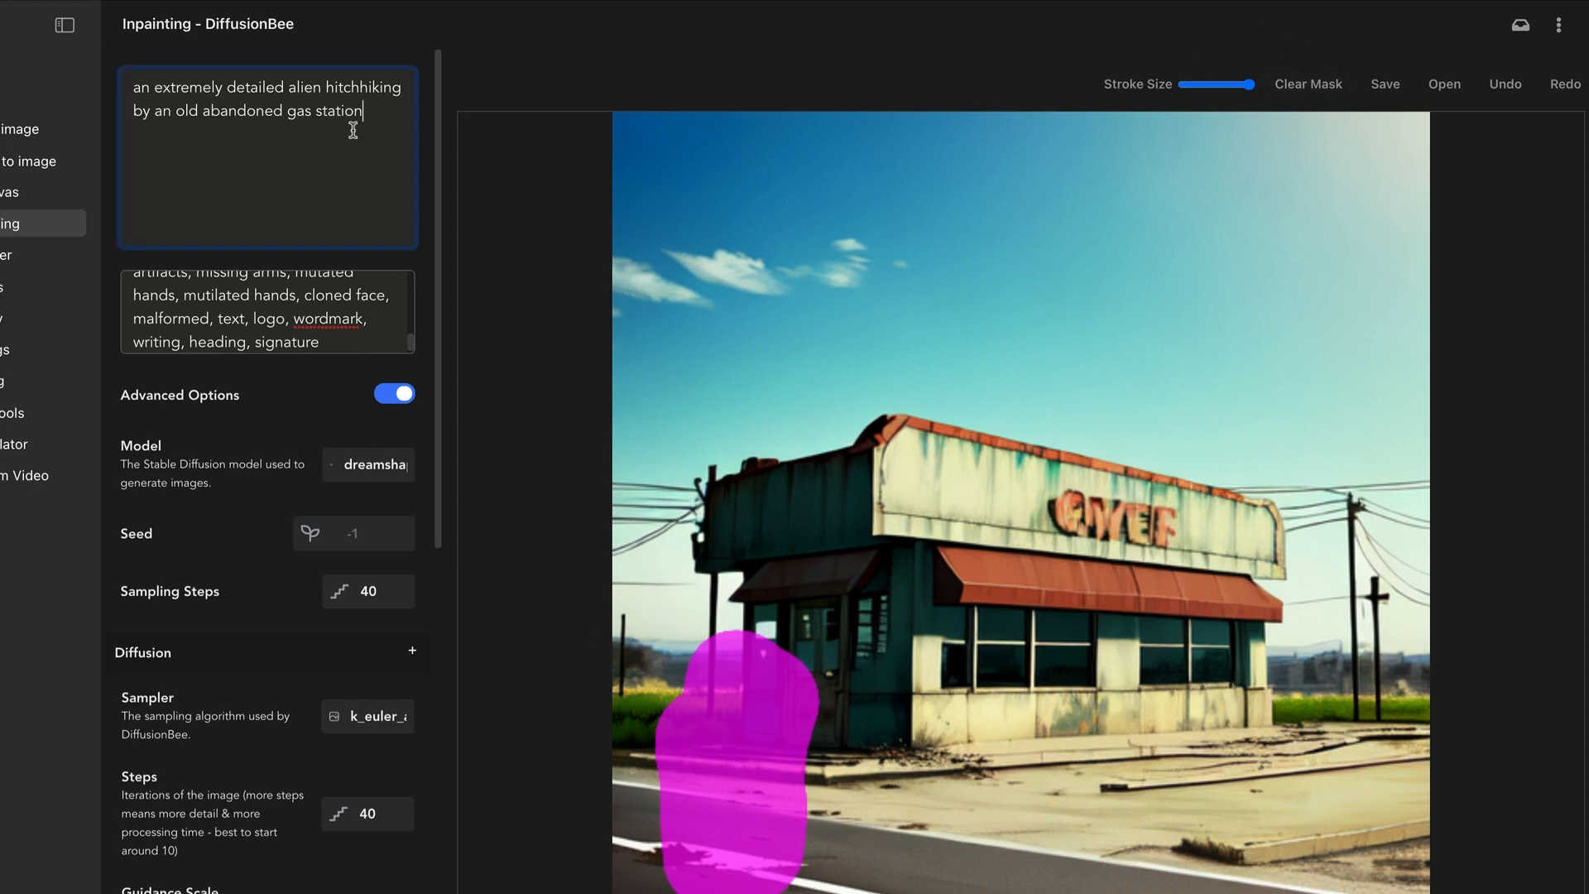
left_click(1227, 83)
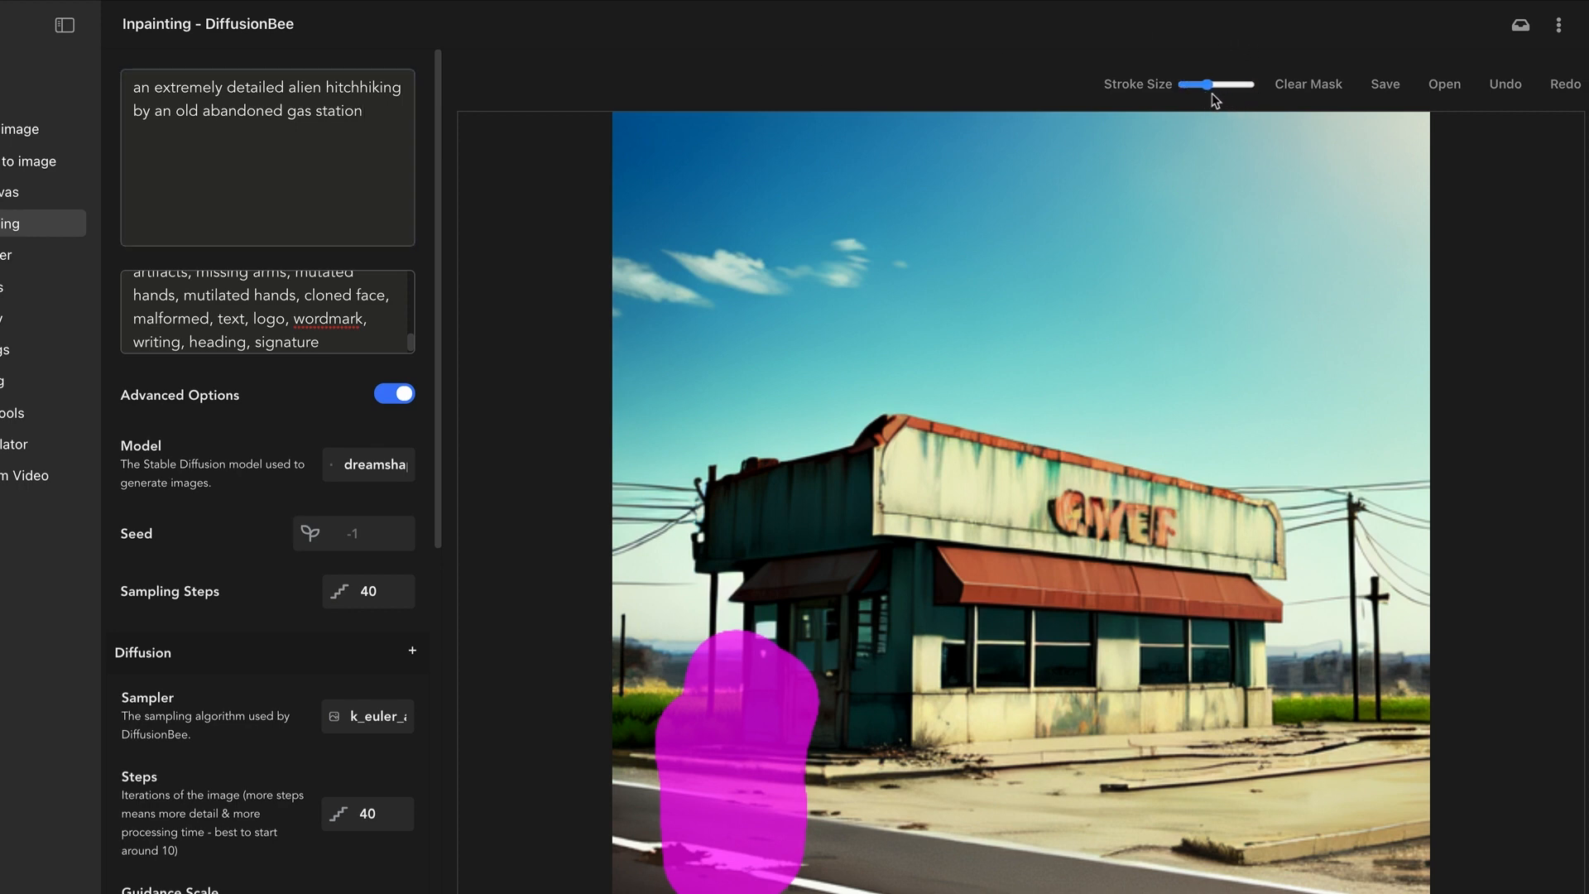
mouse_move(702, 412)
left_mouse_down()
mouse_move(745, 427)
mouse_move(890, 355)
mouse_move(900, 382)
left_mouse_up()
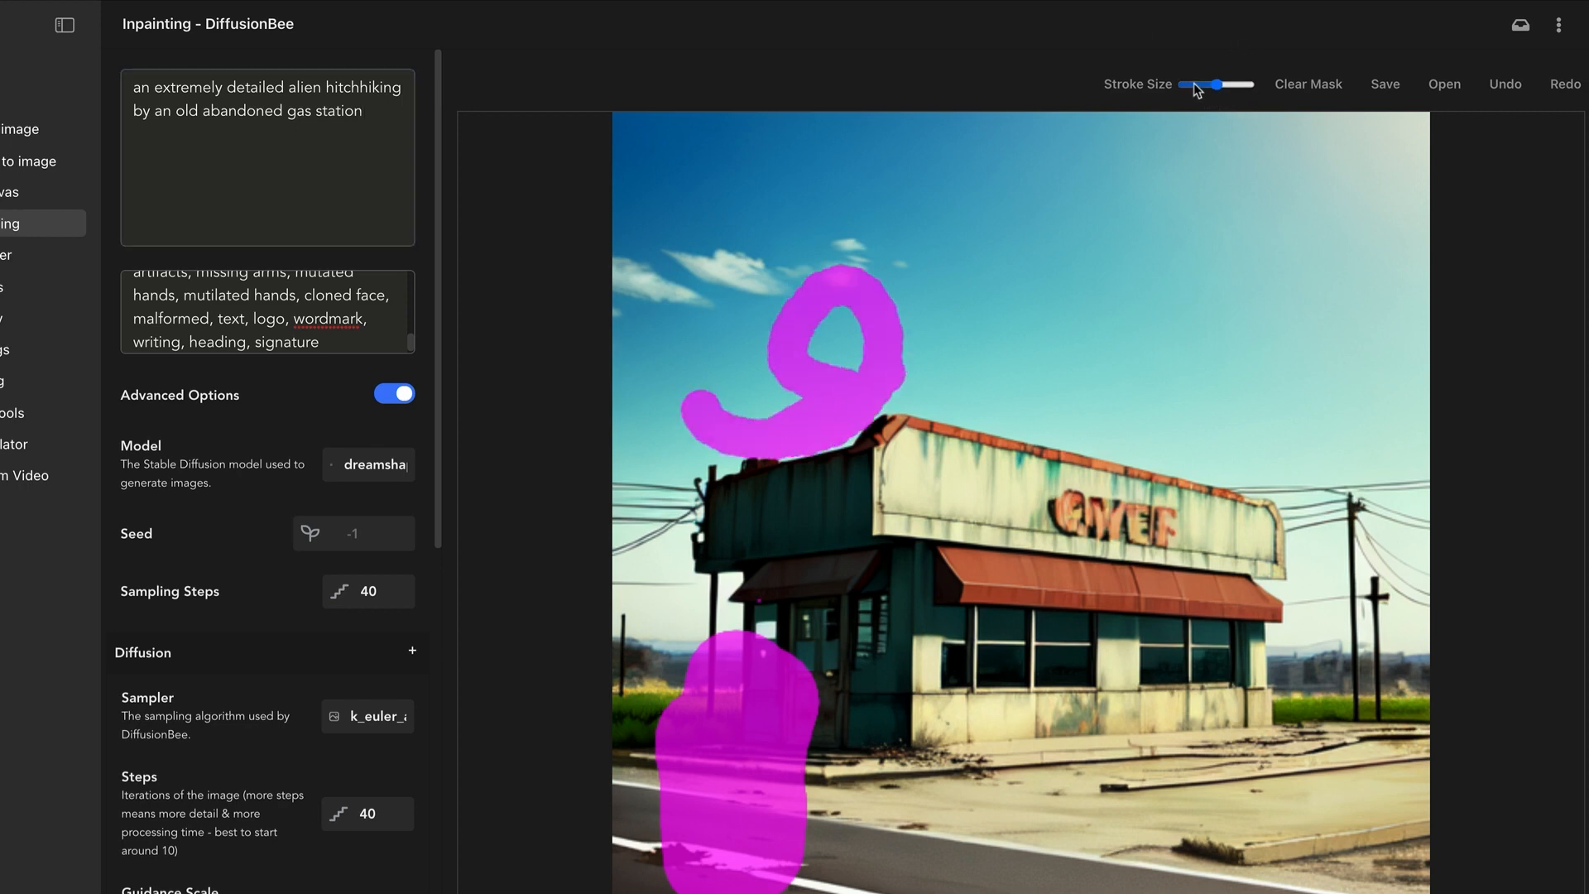
left_click(1188, 85)
mouse_move(685, 227)
left_mouse_down()
mouse_move(671, 270)
mouse_move(780, 268)
left_mouse_up()
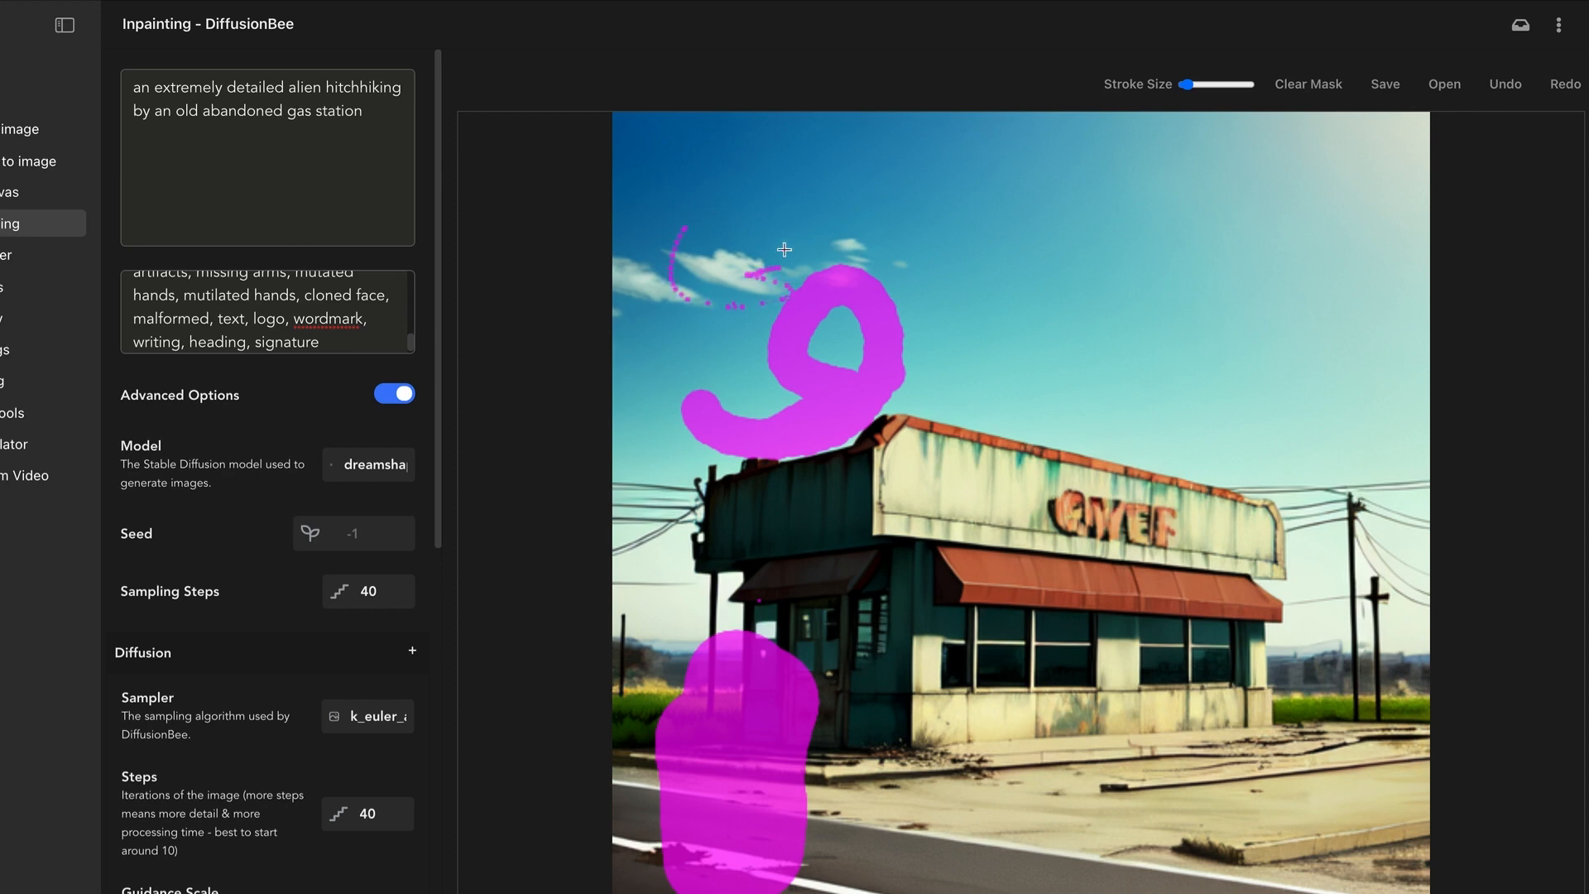
left_click(1327, 86)
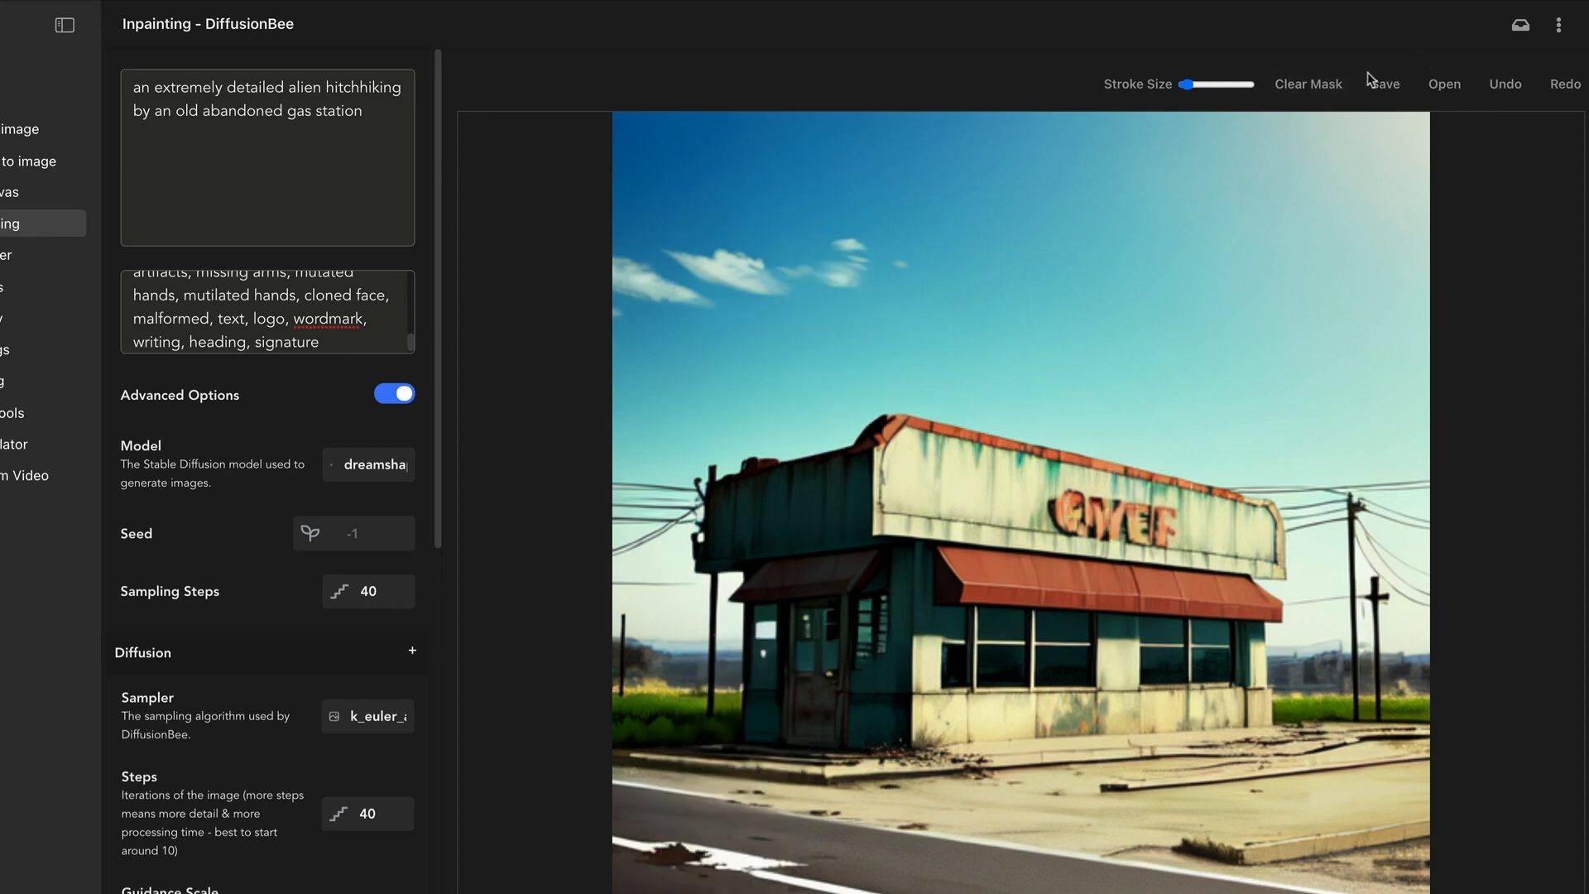
Increase the mask stroke size to about three quarters and read through the negative prompt
left_click(1232, 83)
left_click(401, 395)
left_click(401, 286)
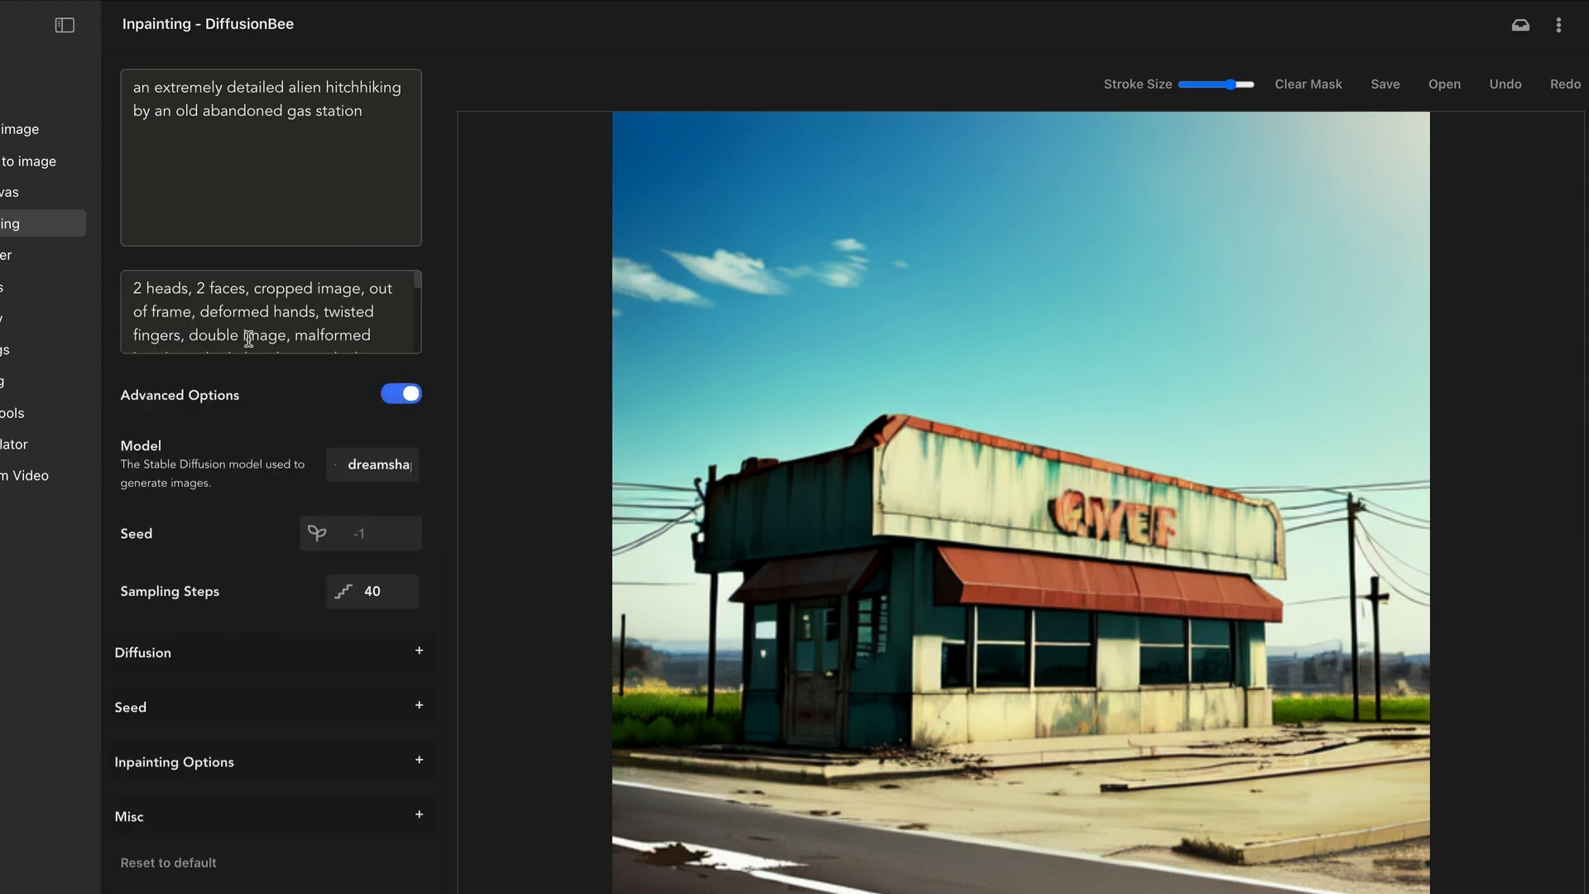
scroll(279, 321, "down", 3)
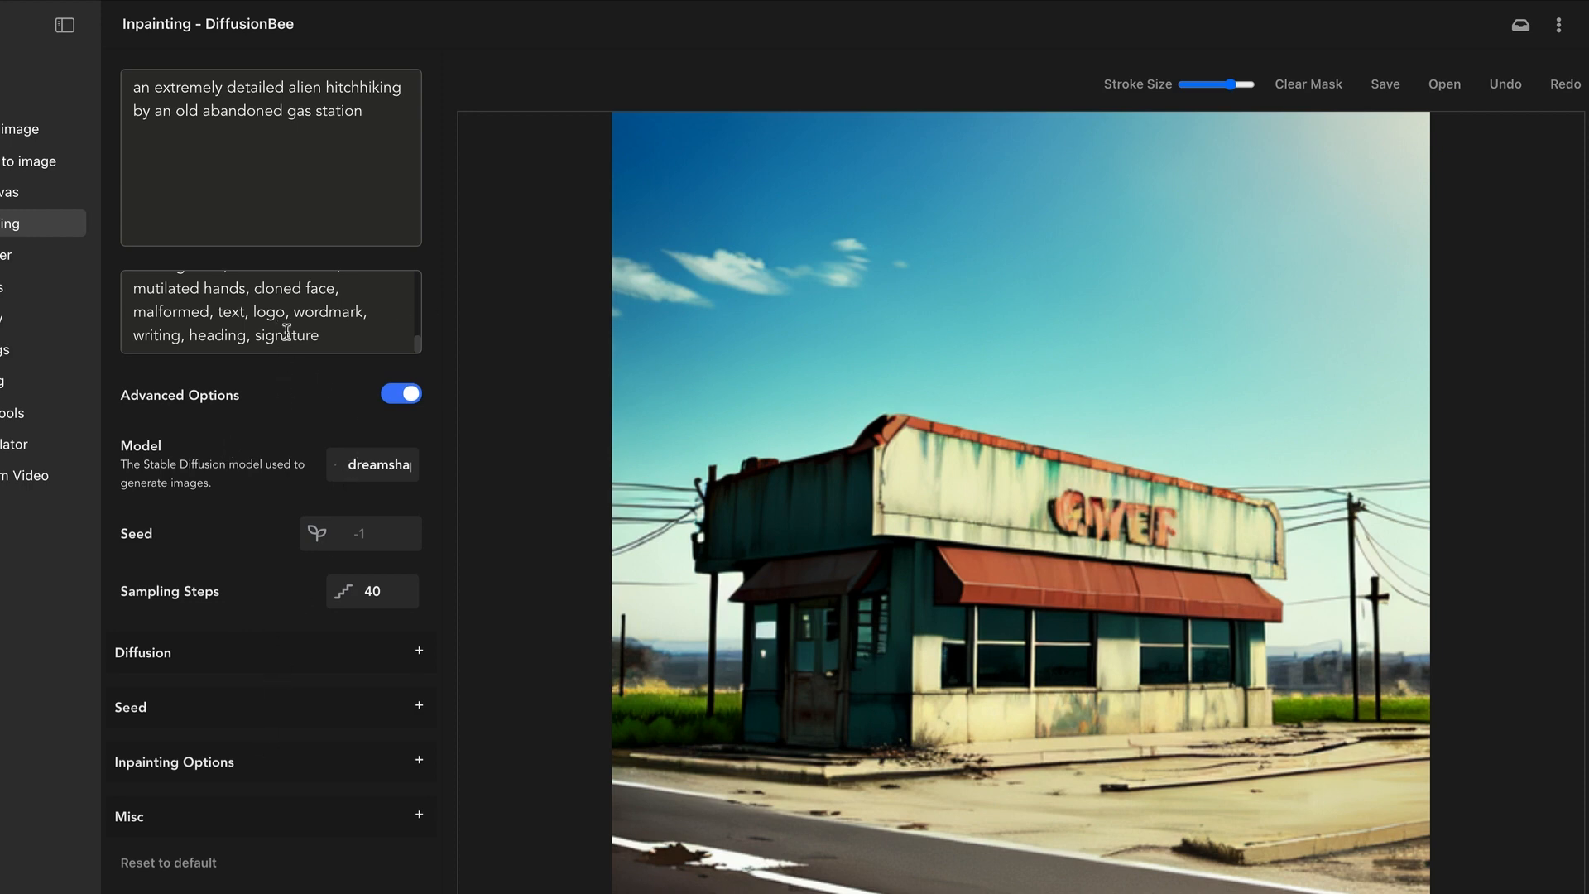
scroll(285, 331, "up", 3)
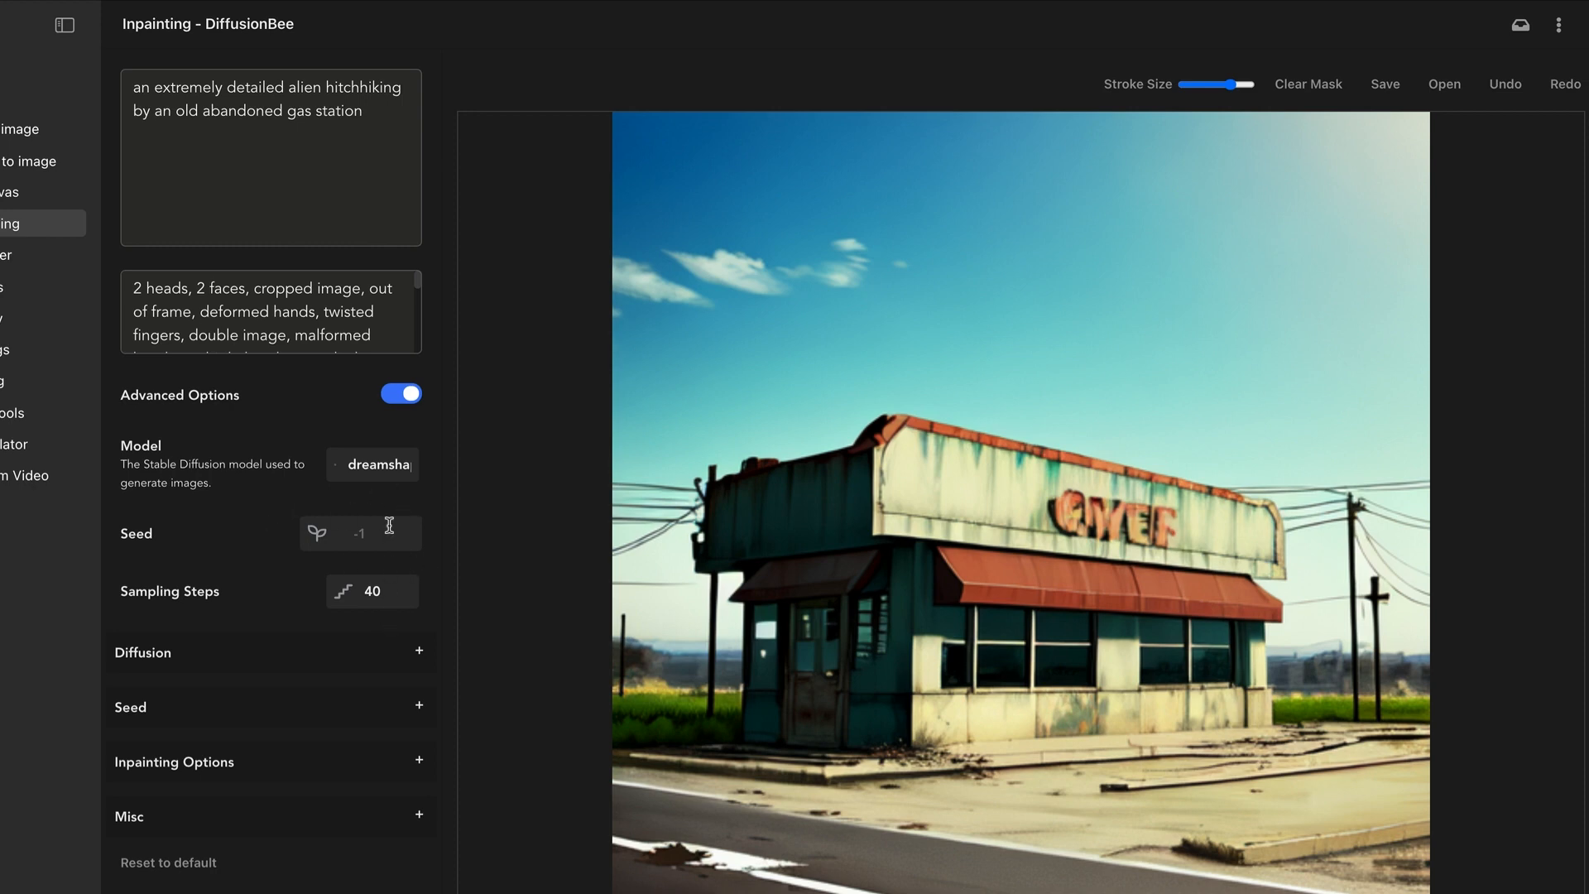
Expand the Diffusion options and change the sampler to k_euler
left_click(372, 658)
scroll(310, 616, "down", 4)
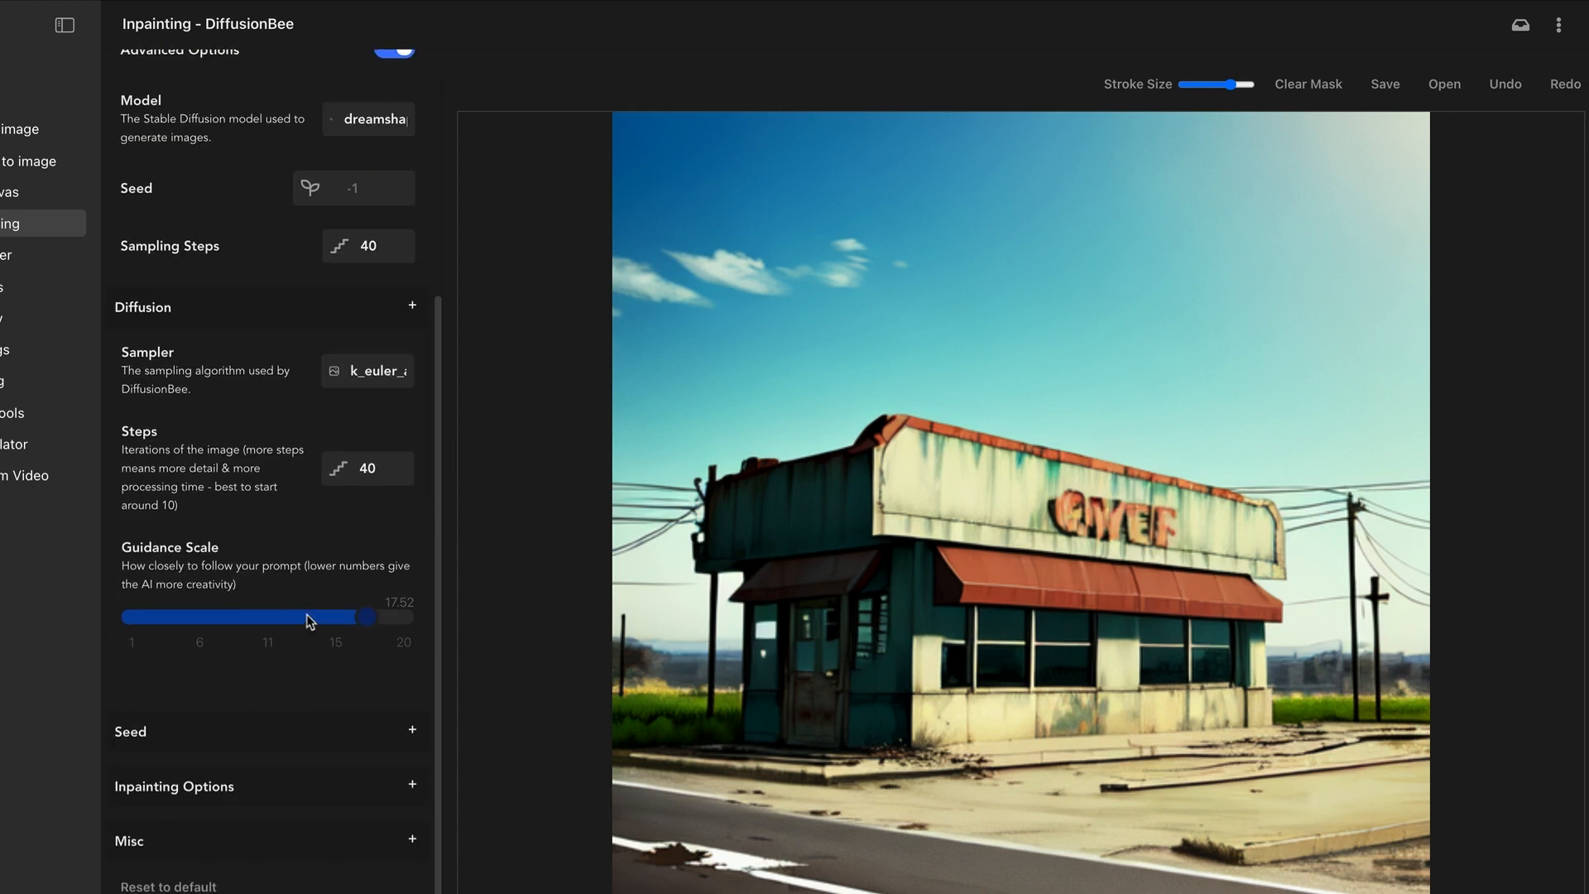
left_click(364, 373)
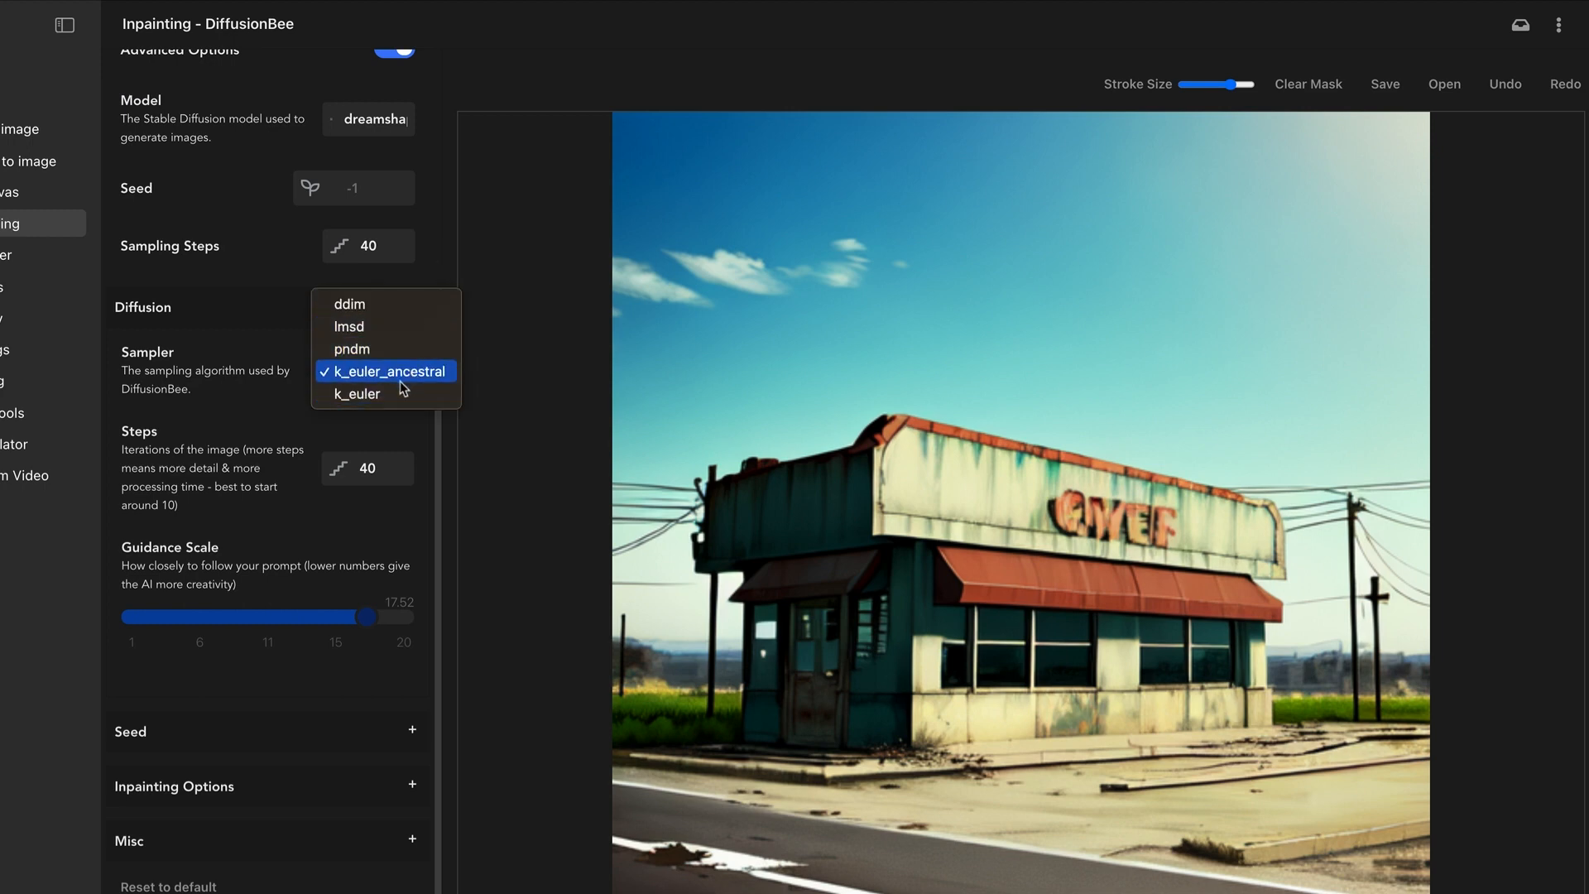
left_click(403, 392)
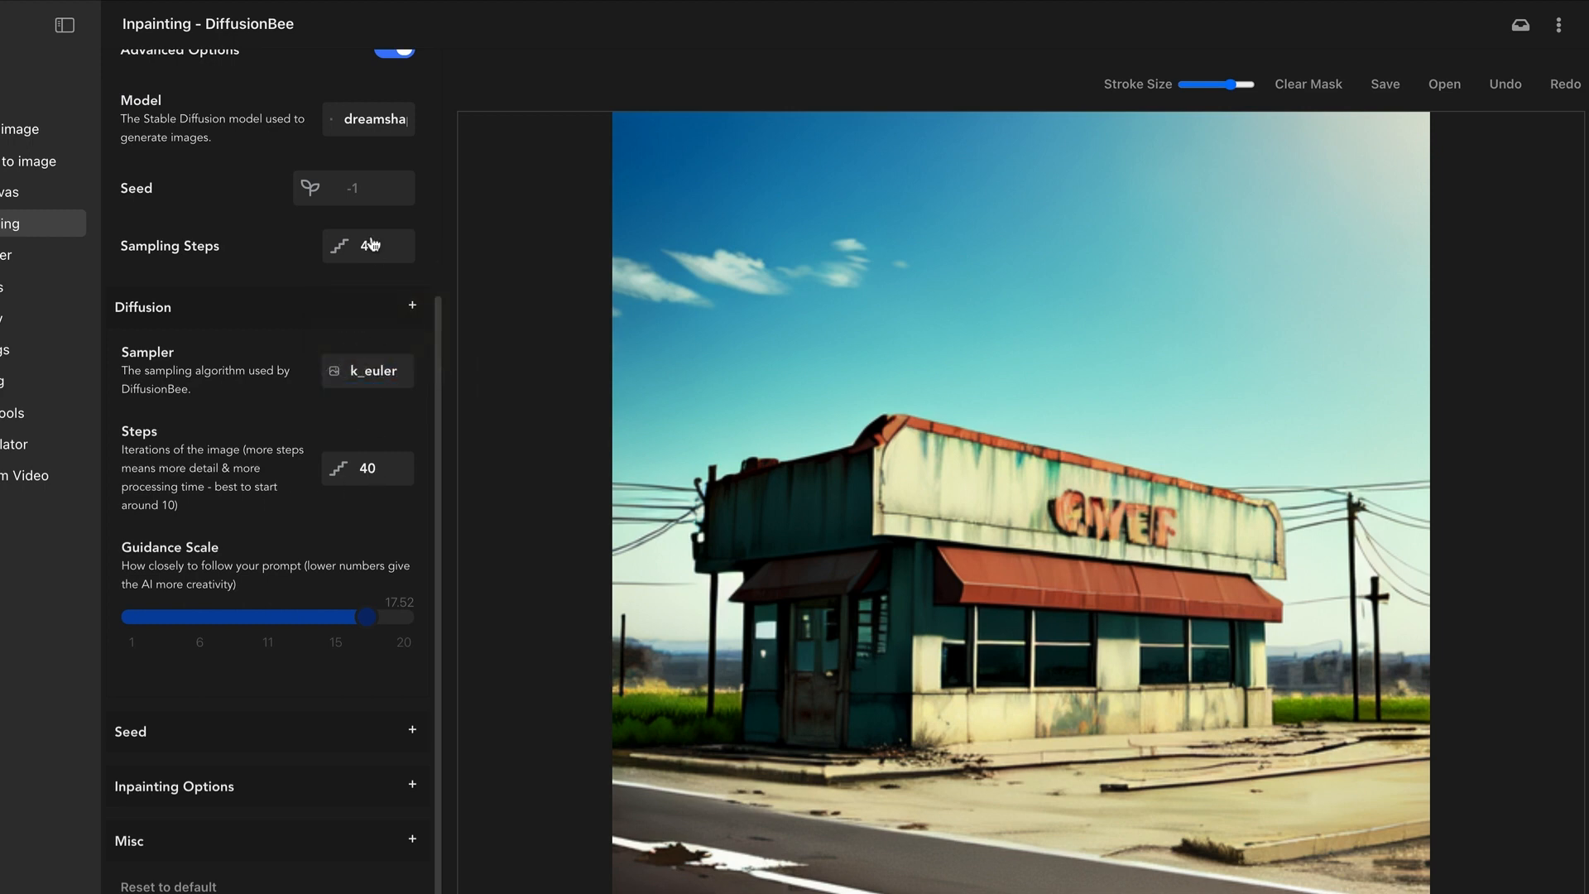
Check the list of models for inpainting, keeping dreamshaper_631BakedVae selected
scroll(372, 245, "up", 3)
left_click(345, 262)
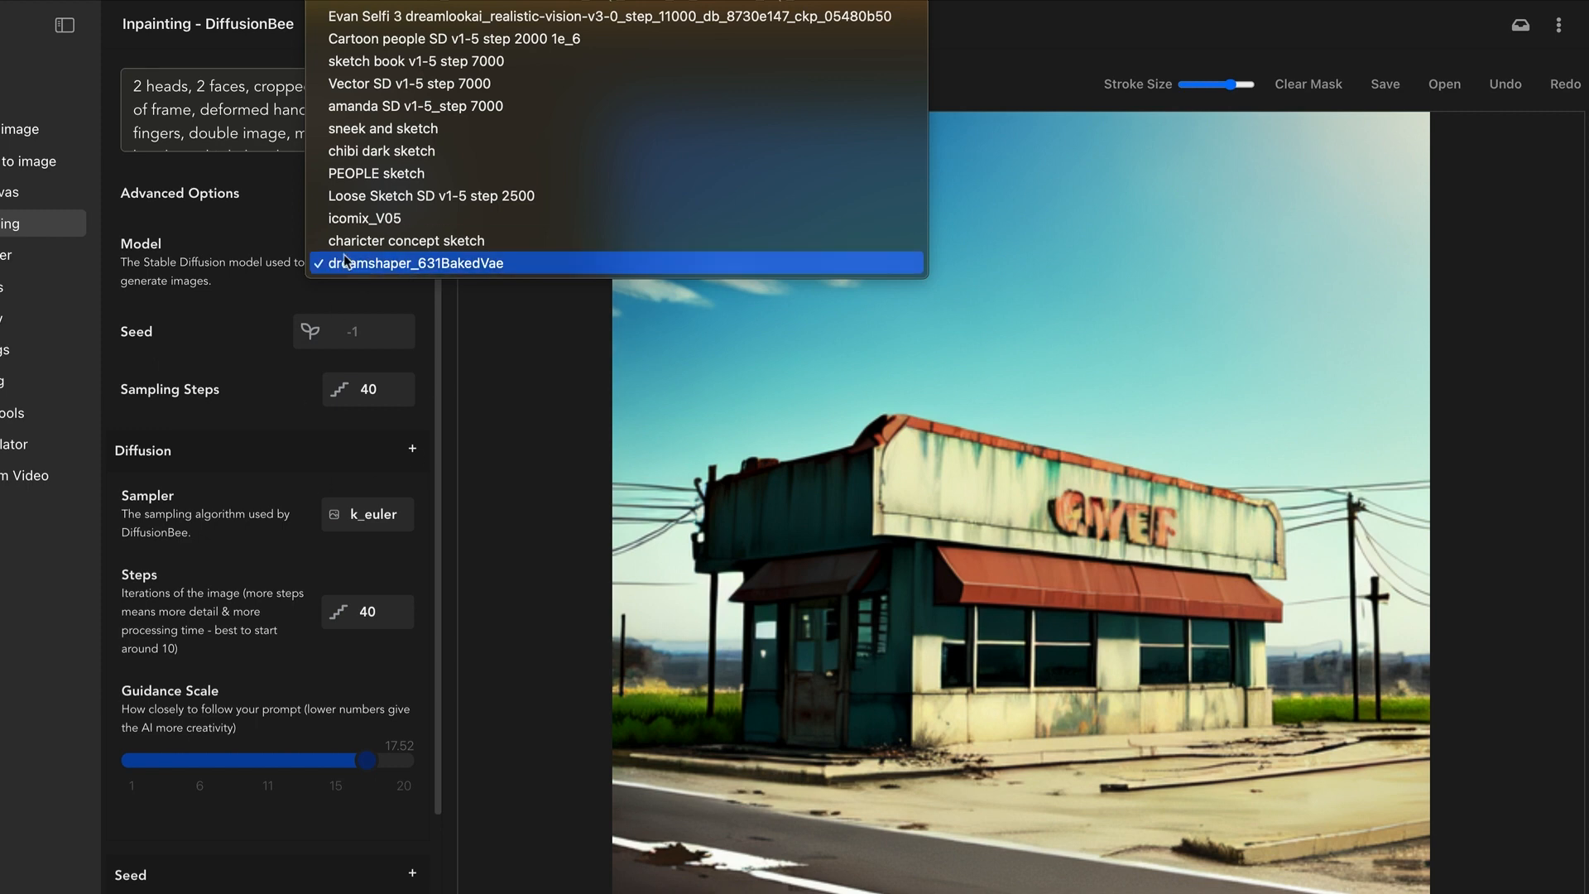
left_click(159, 502)
Lower the guidance scale to 12.16 and expand the Inpainting Options to show Only update masked
scroll(159, 502, "down", 3)
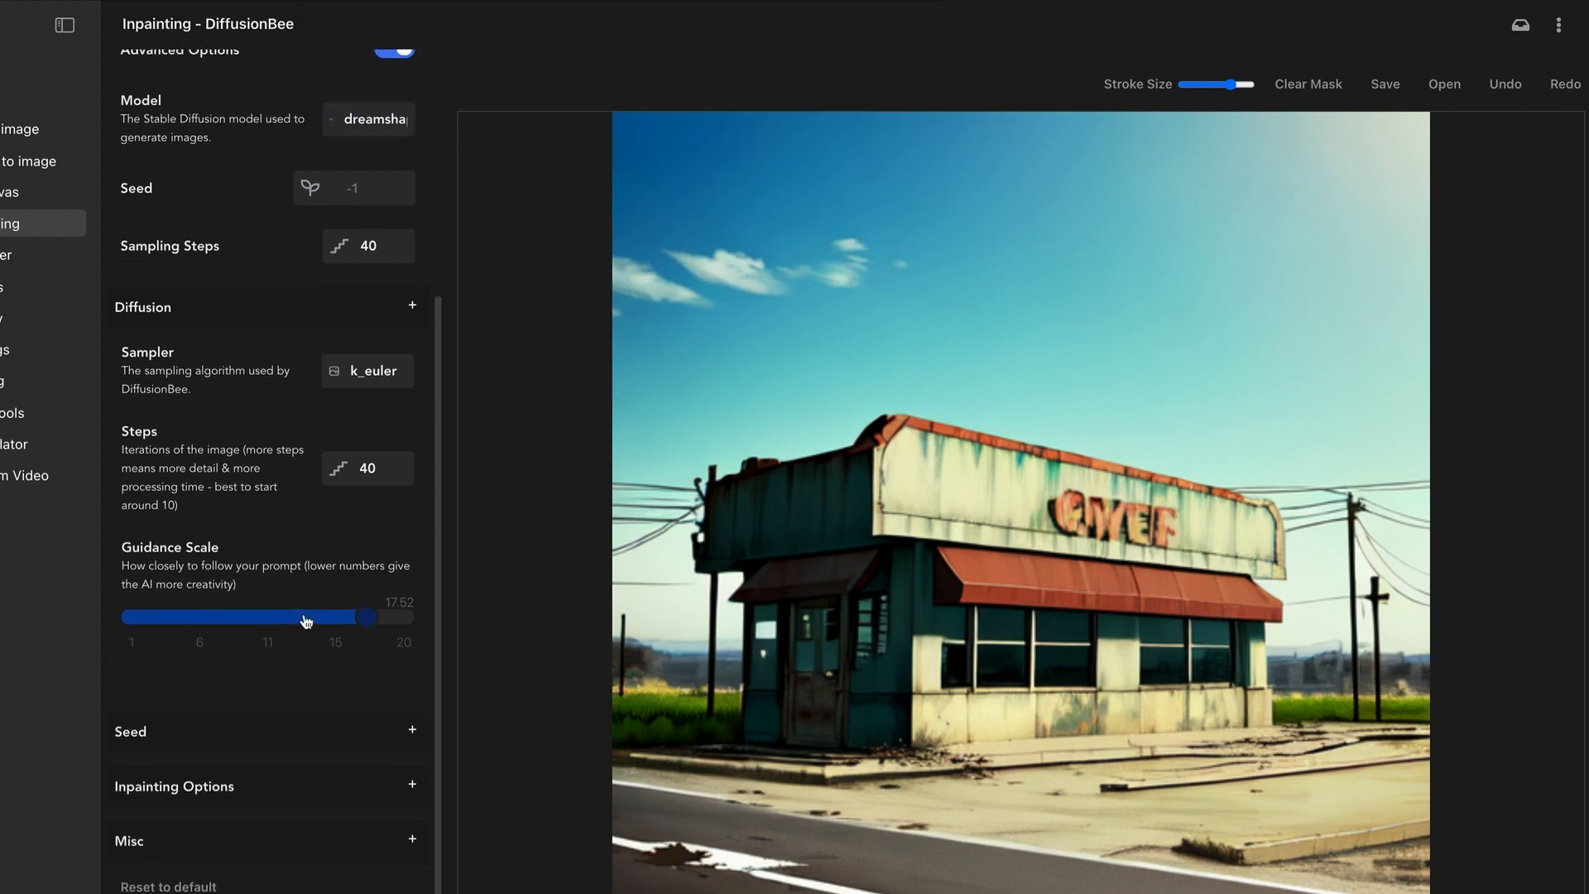
left_click_drag(353, 619, 293, 635)
left_click(319, 789)
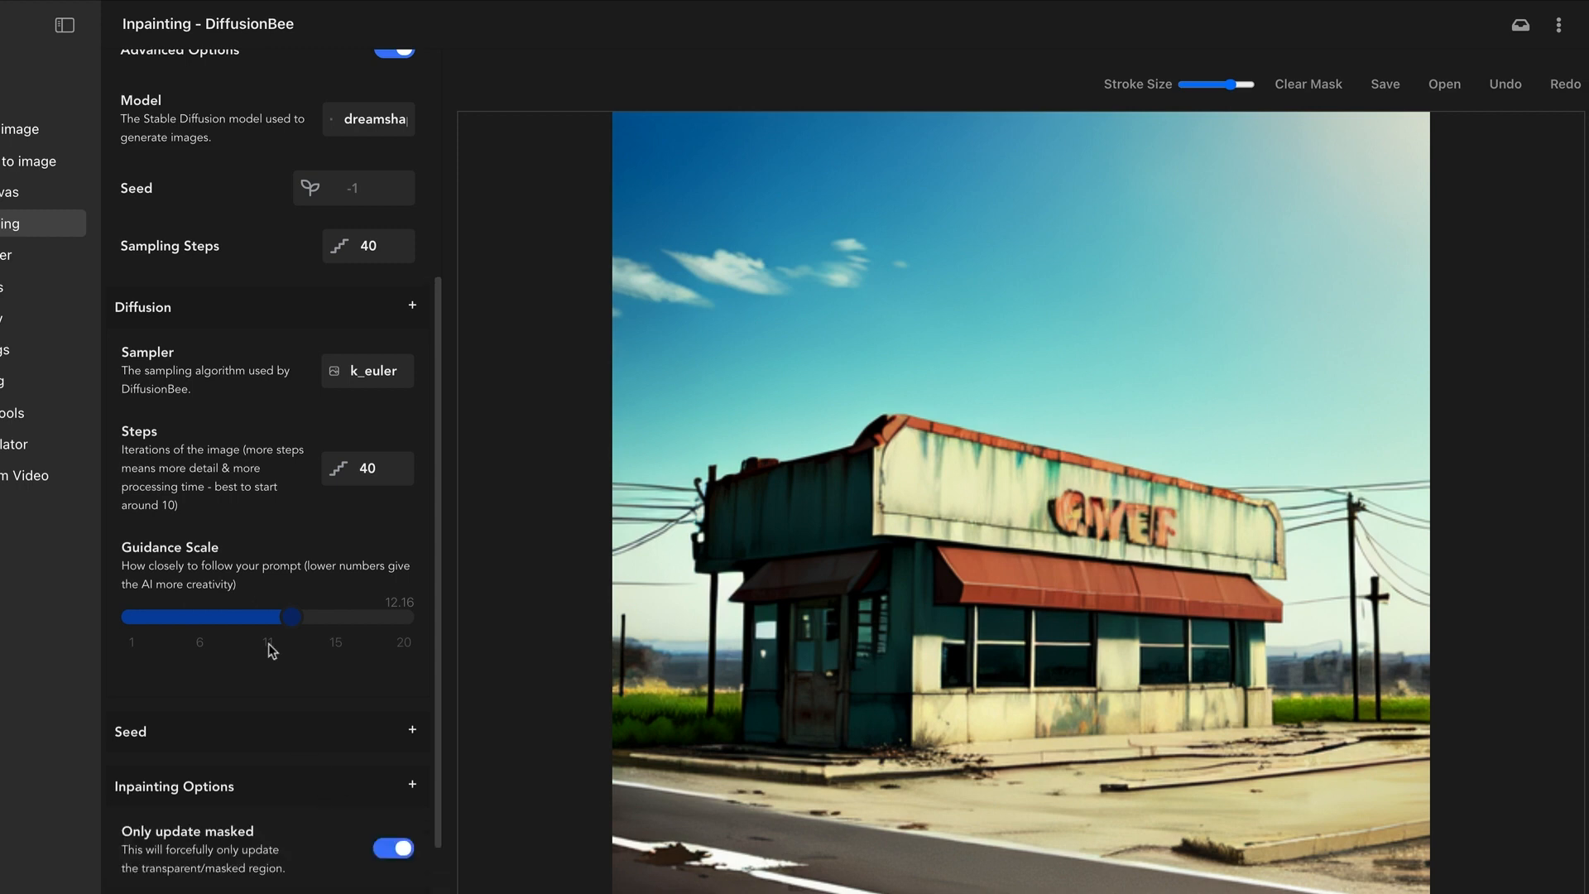
scroll(294, 654, "down", 3)
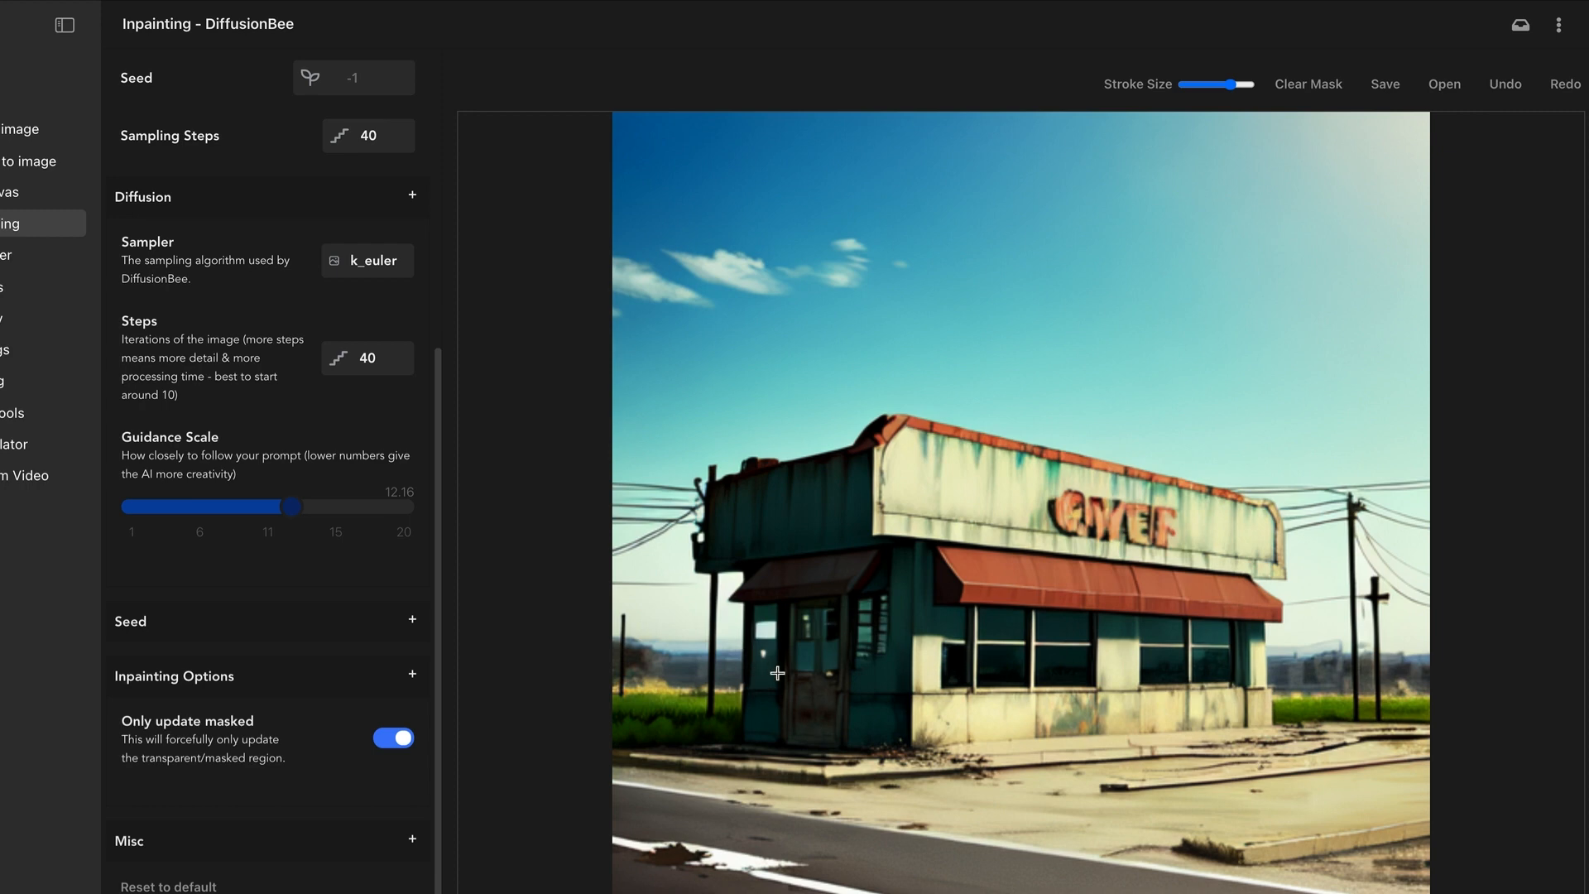
Mask an upright area in front of the building's door and try generating the hitchhiking alien there
mouse_move(777, 673)
left_mouse_down()
mouse_move(791, 829)
mouse_move(813, 756)
mouse_move(800, 666)
mouse_move(779, 696)
mouse_move(757, 838)
mouse_move(788, 879)
mouse_move(835, 776)
mouse_move(811, 662)
mouse_move(759, 673)
left_mouse_up()
left_click(422, 893)
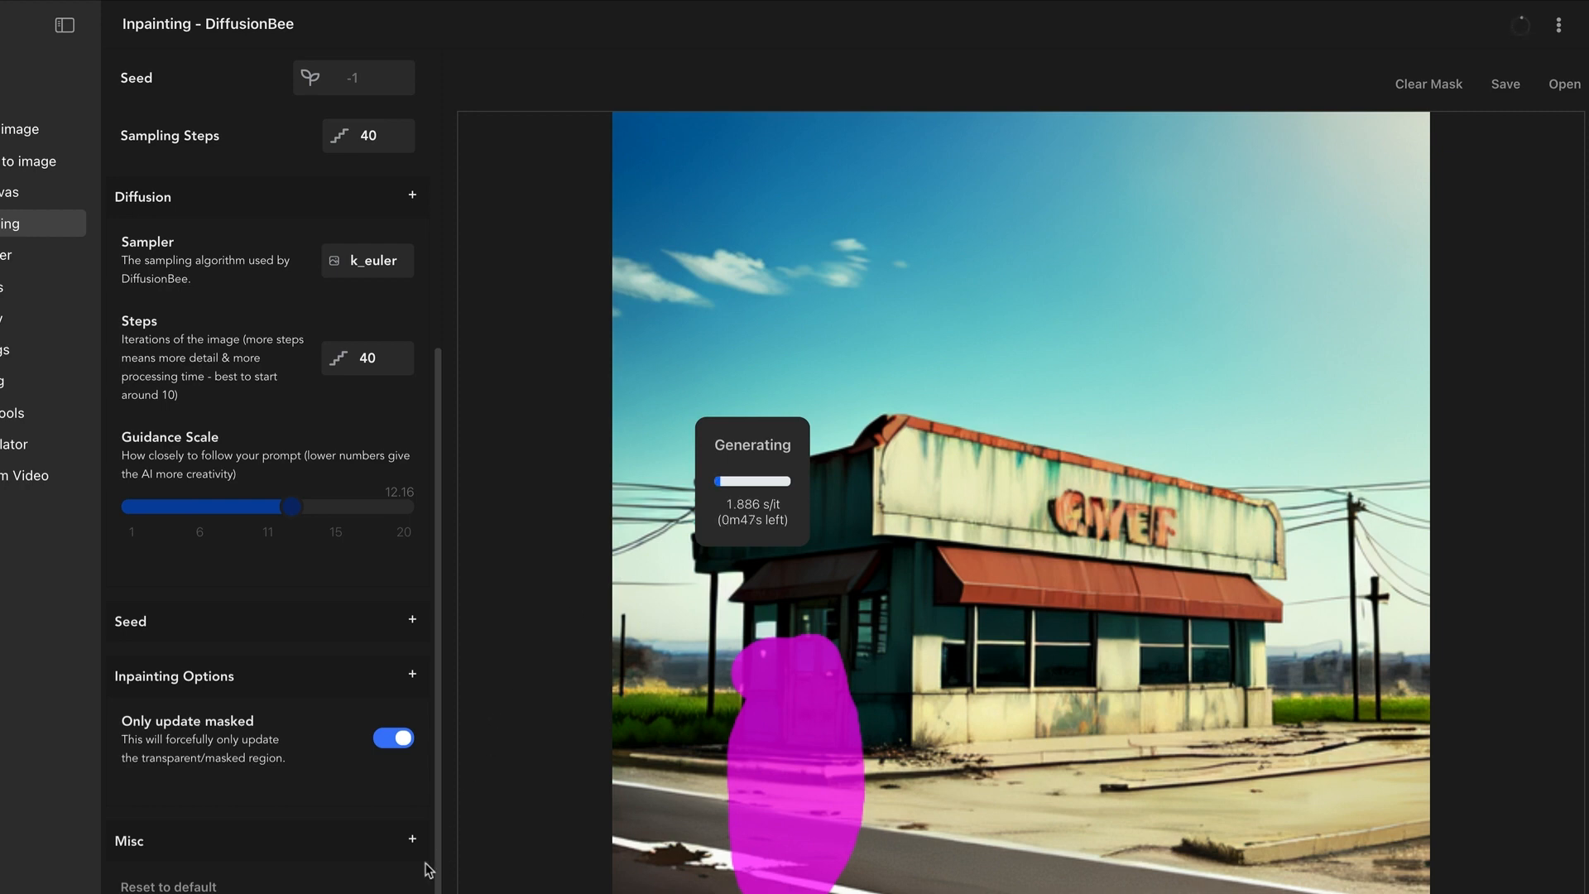
scroll(196, 812, "down", 5)
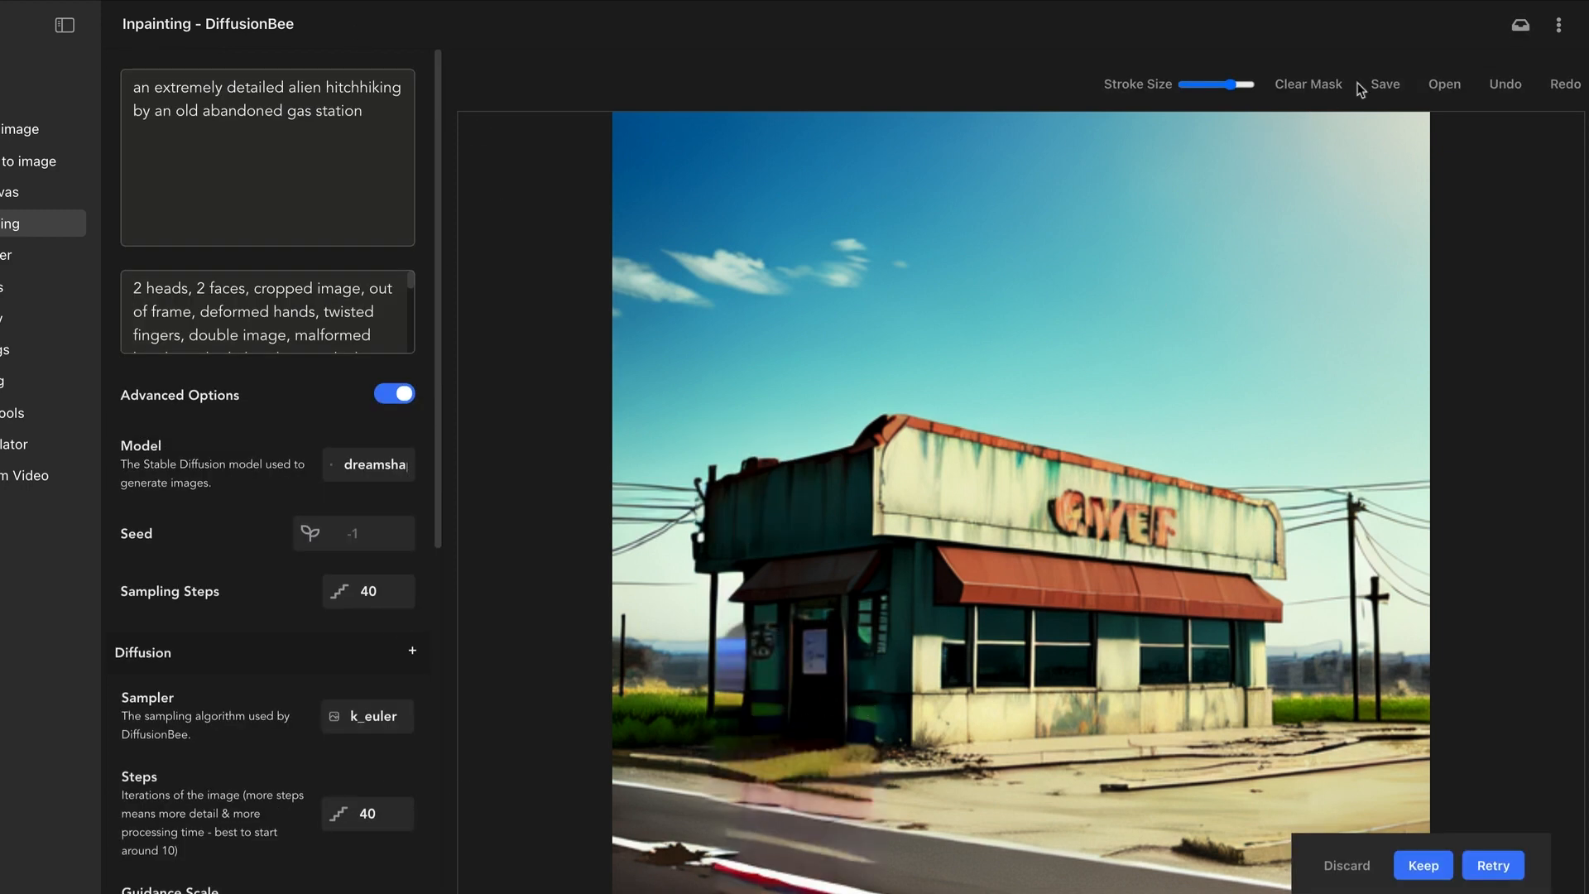
Undo the inpainted result, redo it to compare, and undo it again to restore the original gas station picture
left_click(1528, 89)
left_click(1576, 89)
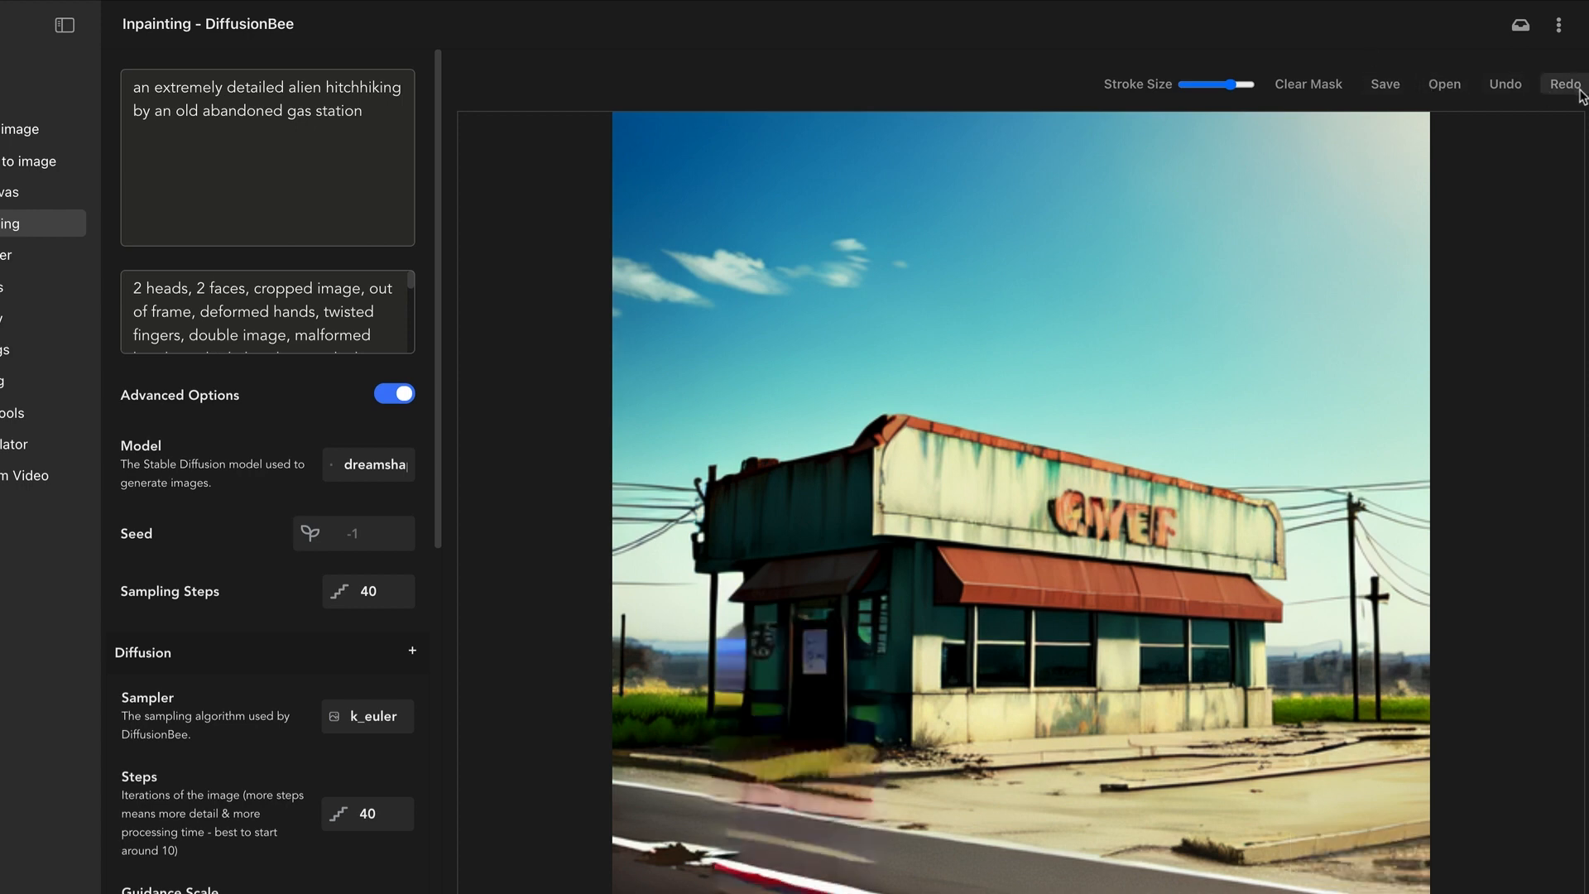
left_click(1521, 93)
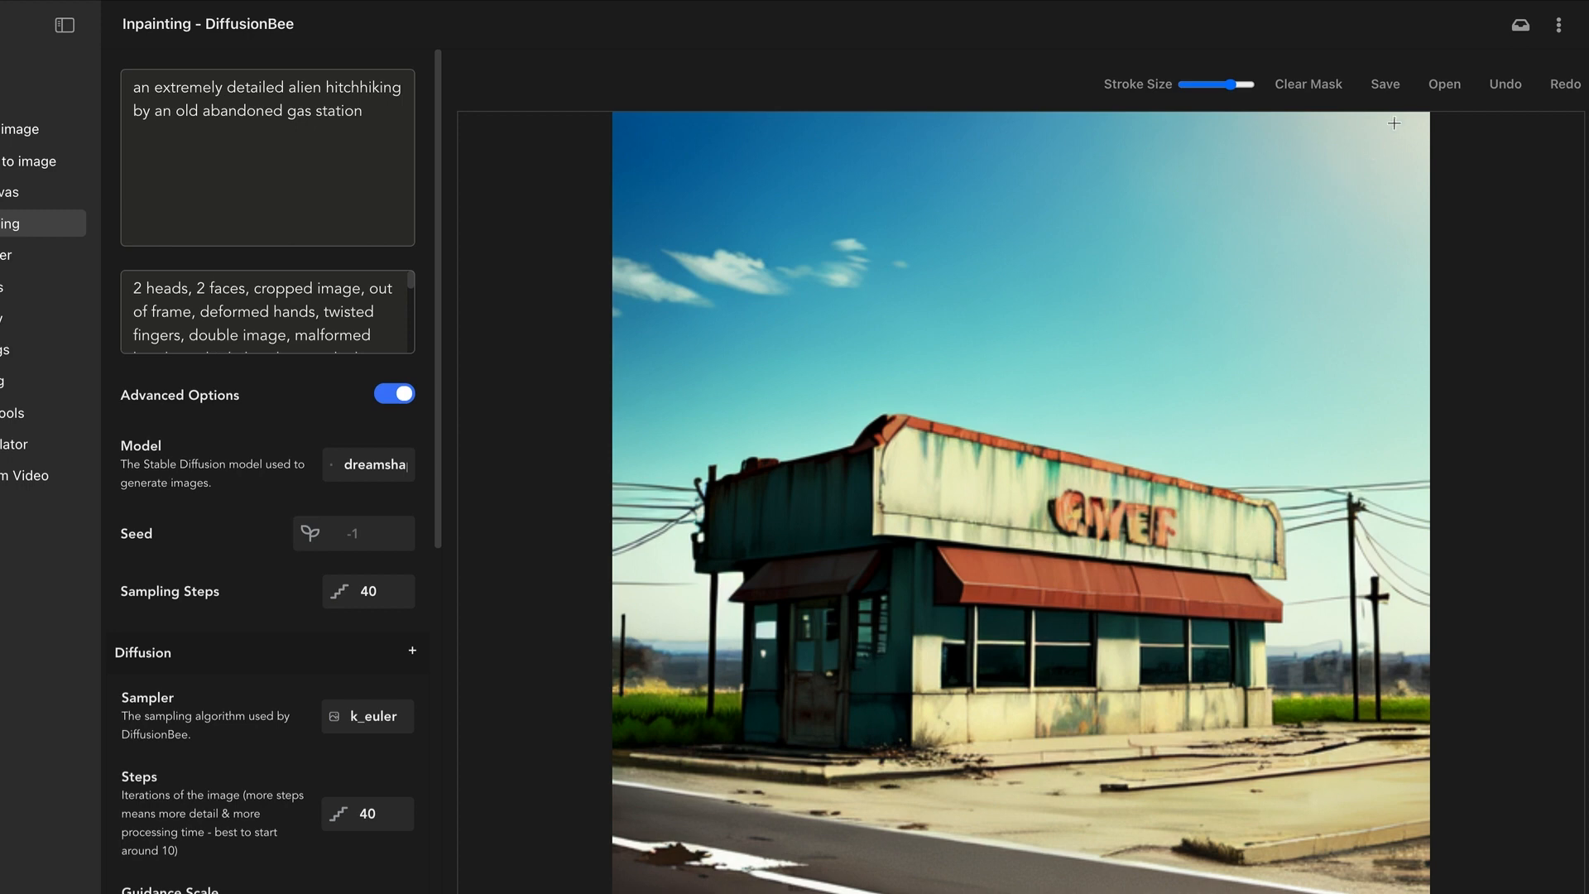
scroll(266, 717, "down", 5)
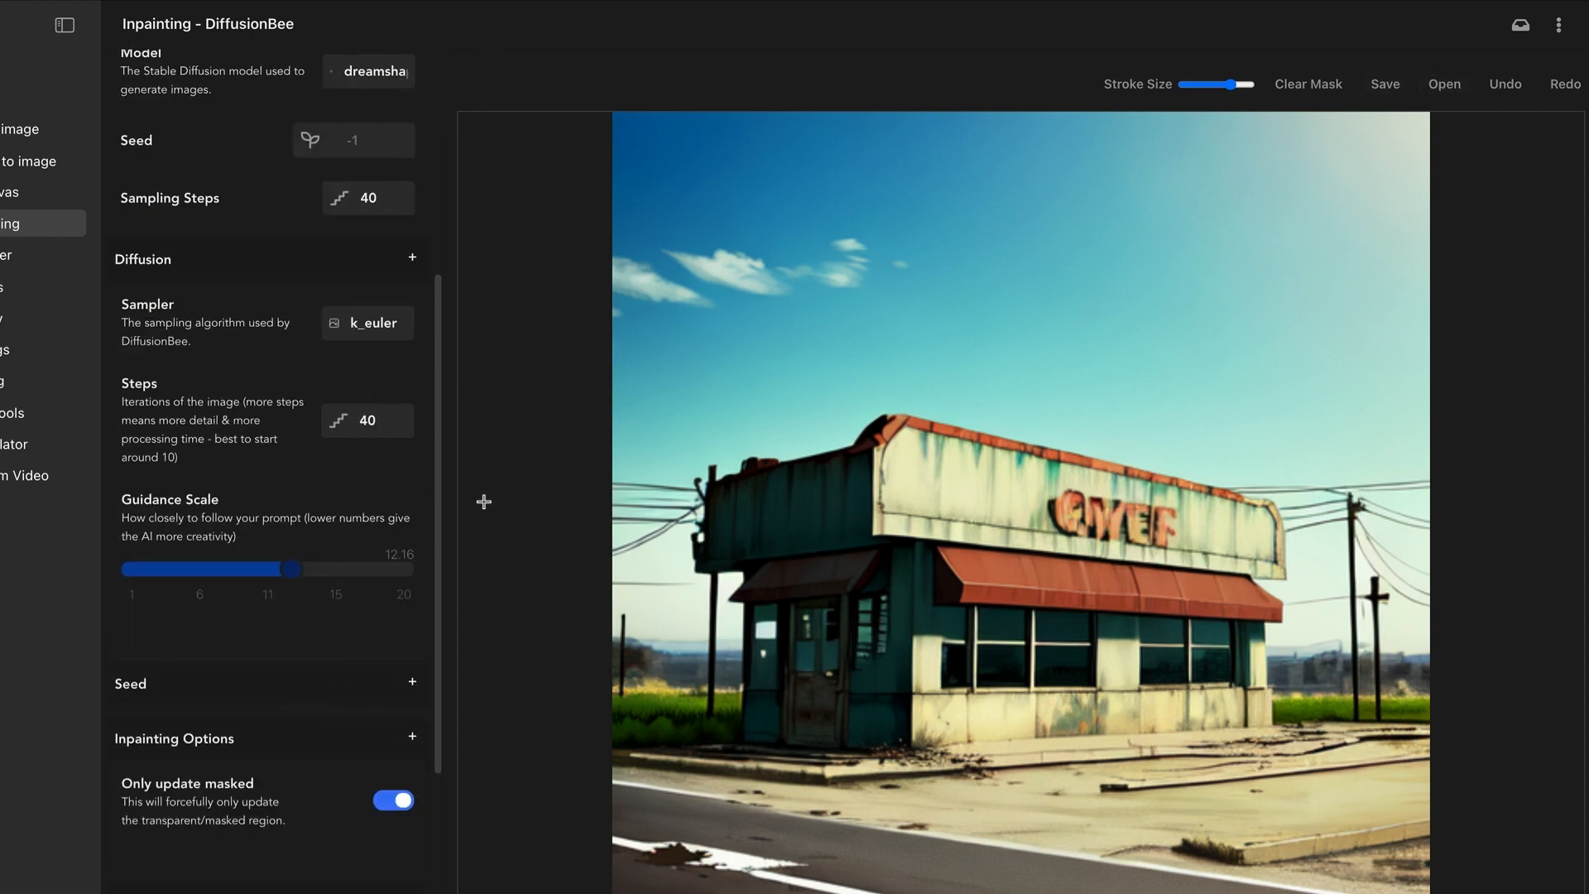
Review the inpainting settings from the prompt fields down to the Misc options
scroll(305, 516, "up", 5)
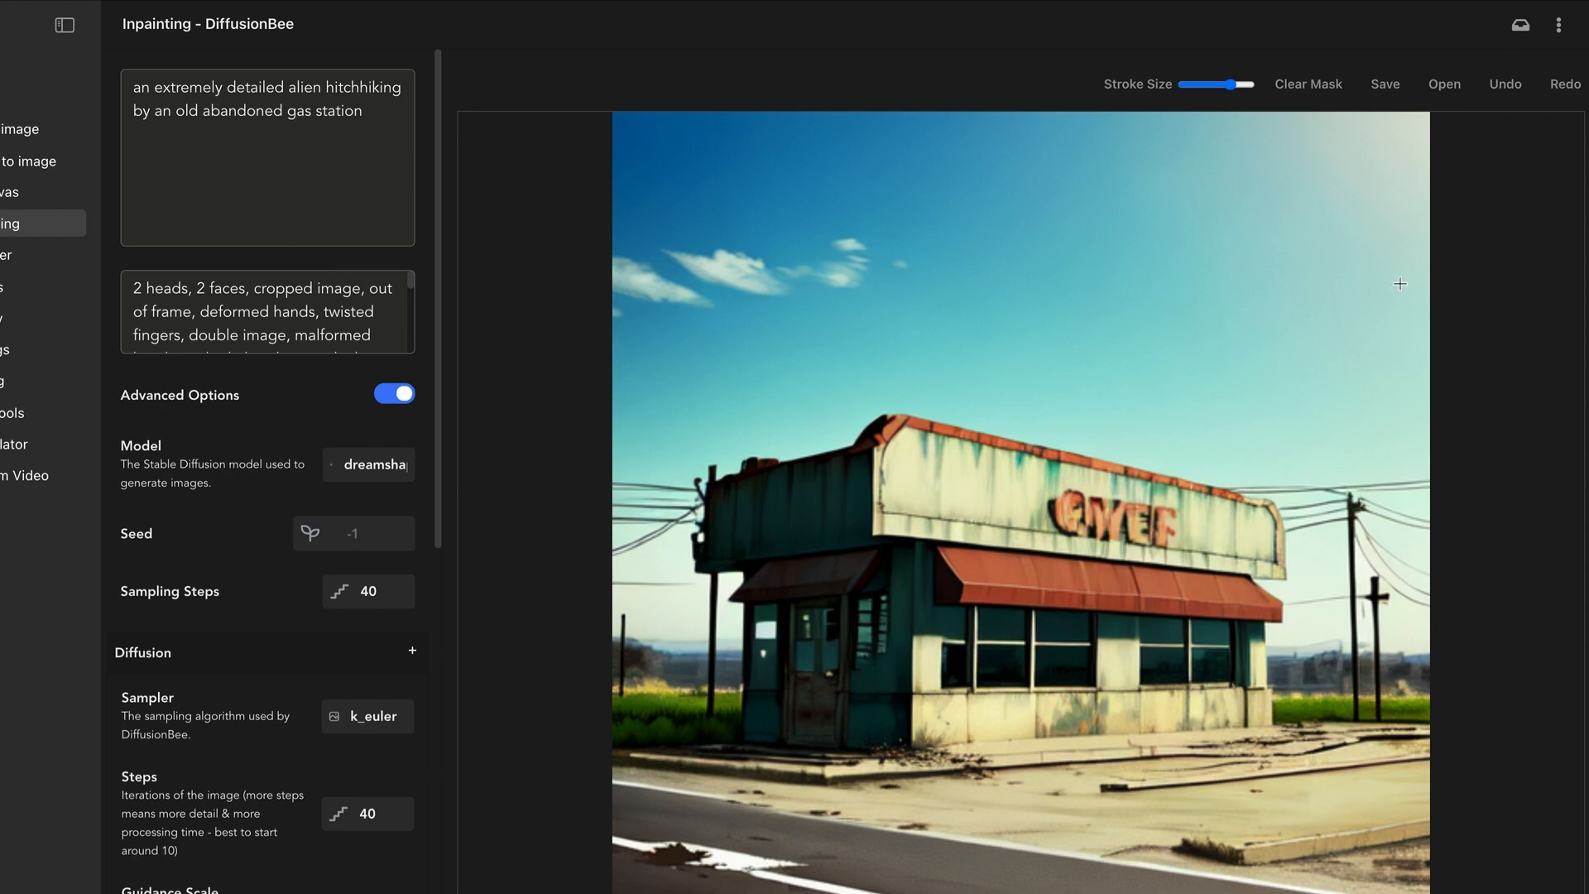
scroll(256, 639, "down", 8)
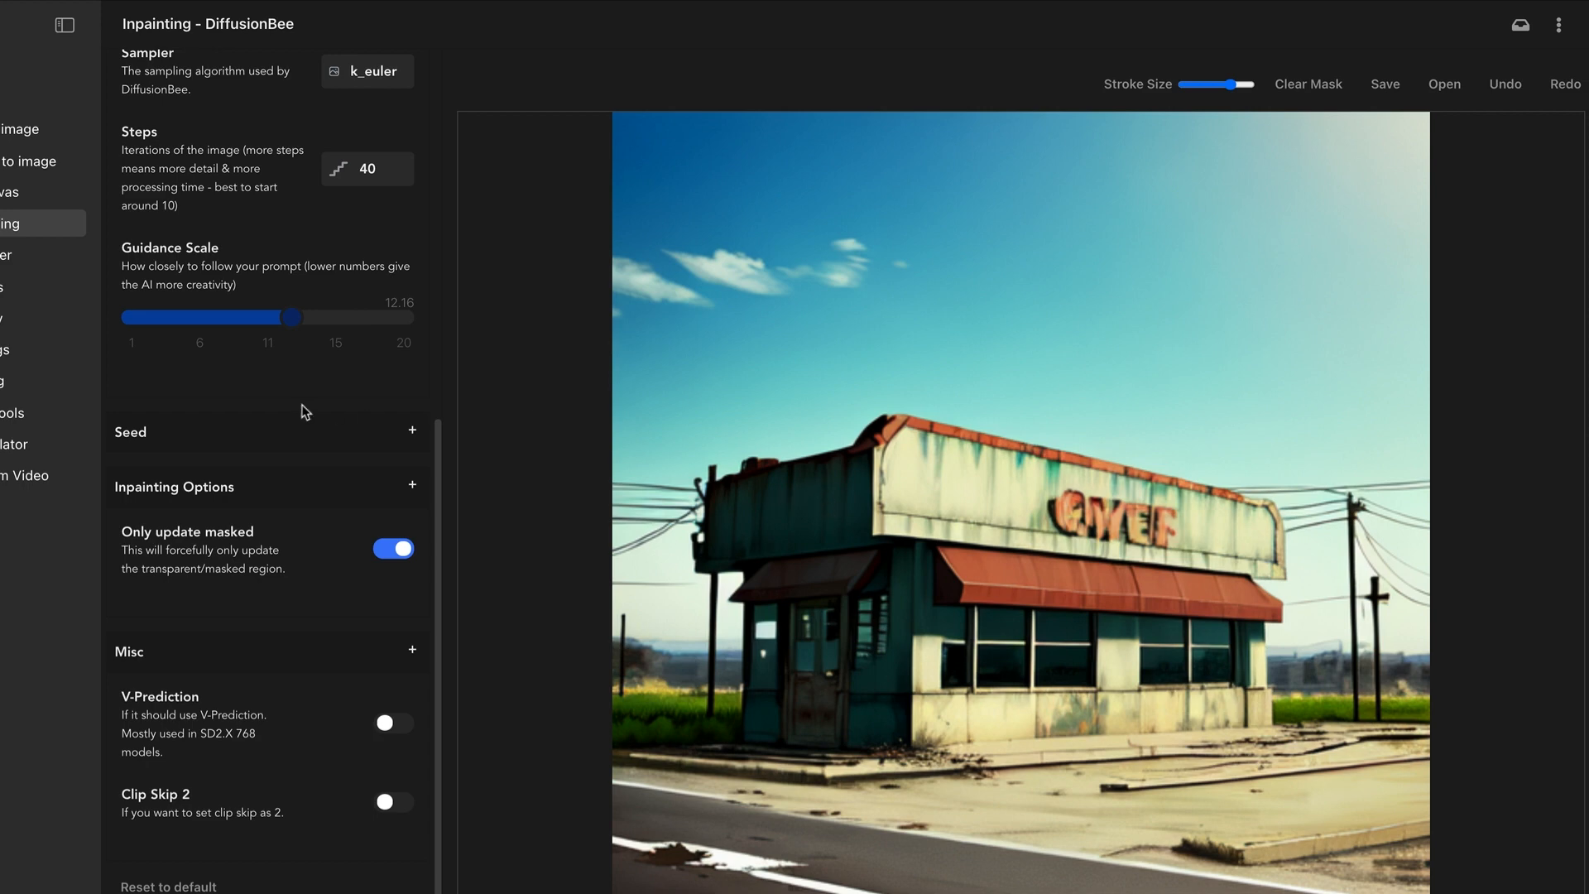
scroll(299, 402, "up", 3)
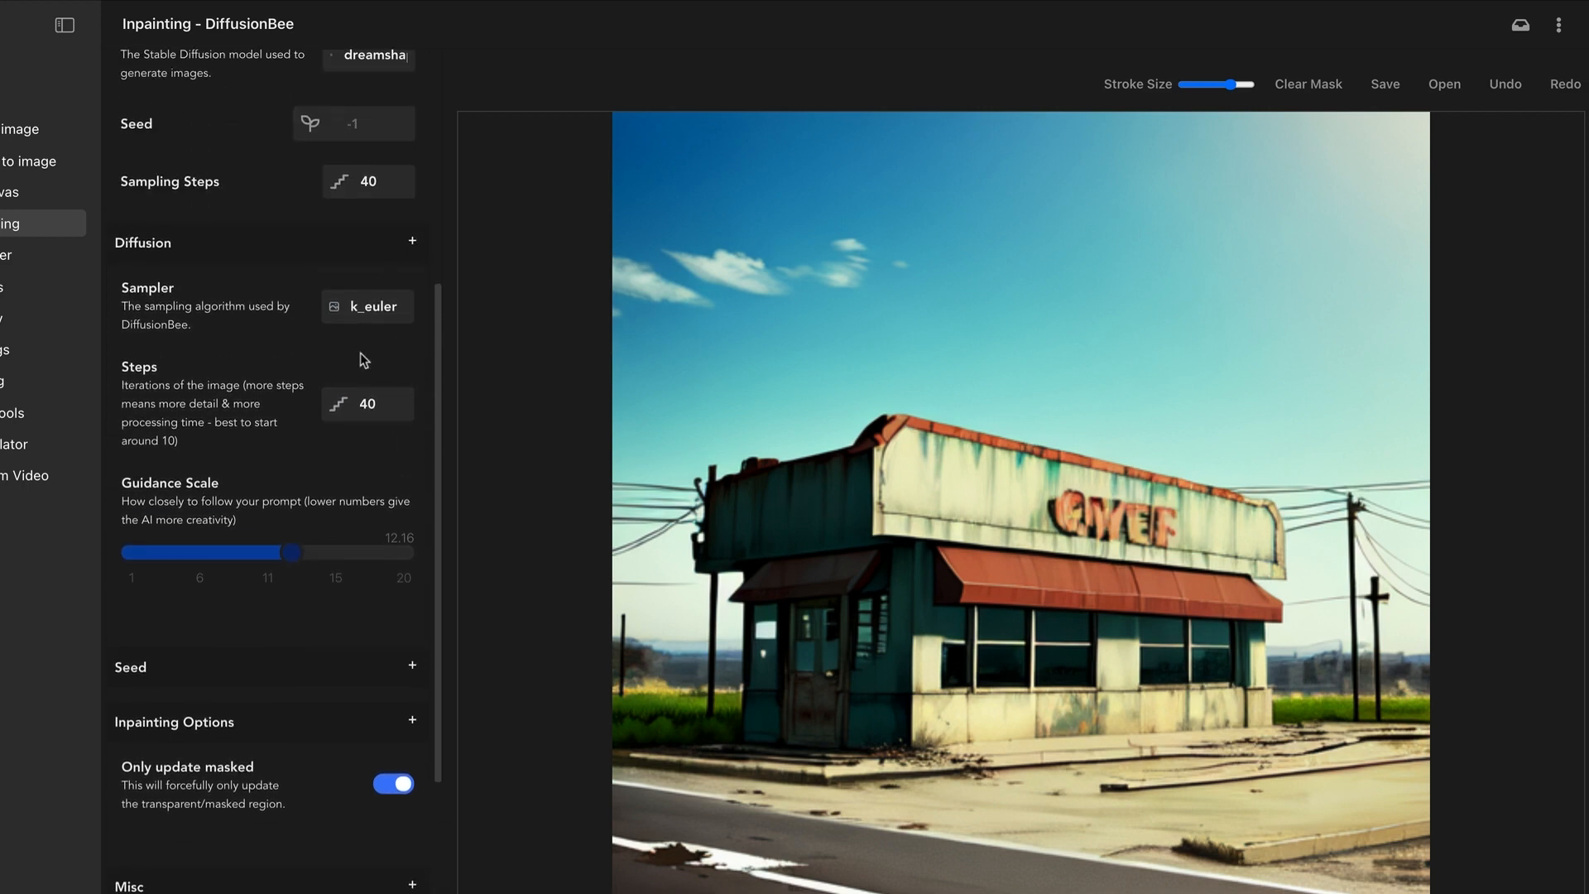
scroll(366, 365, "up", 3)
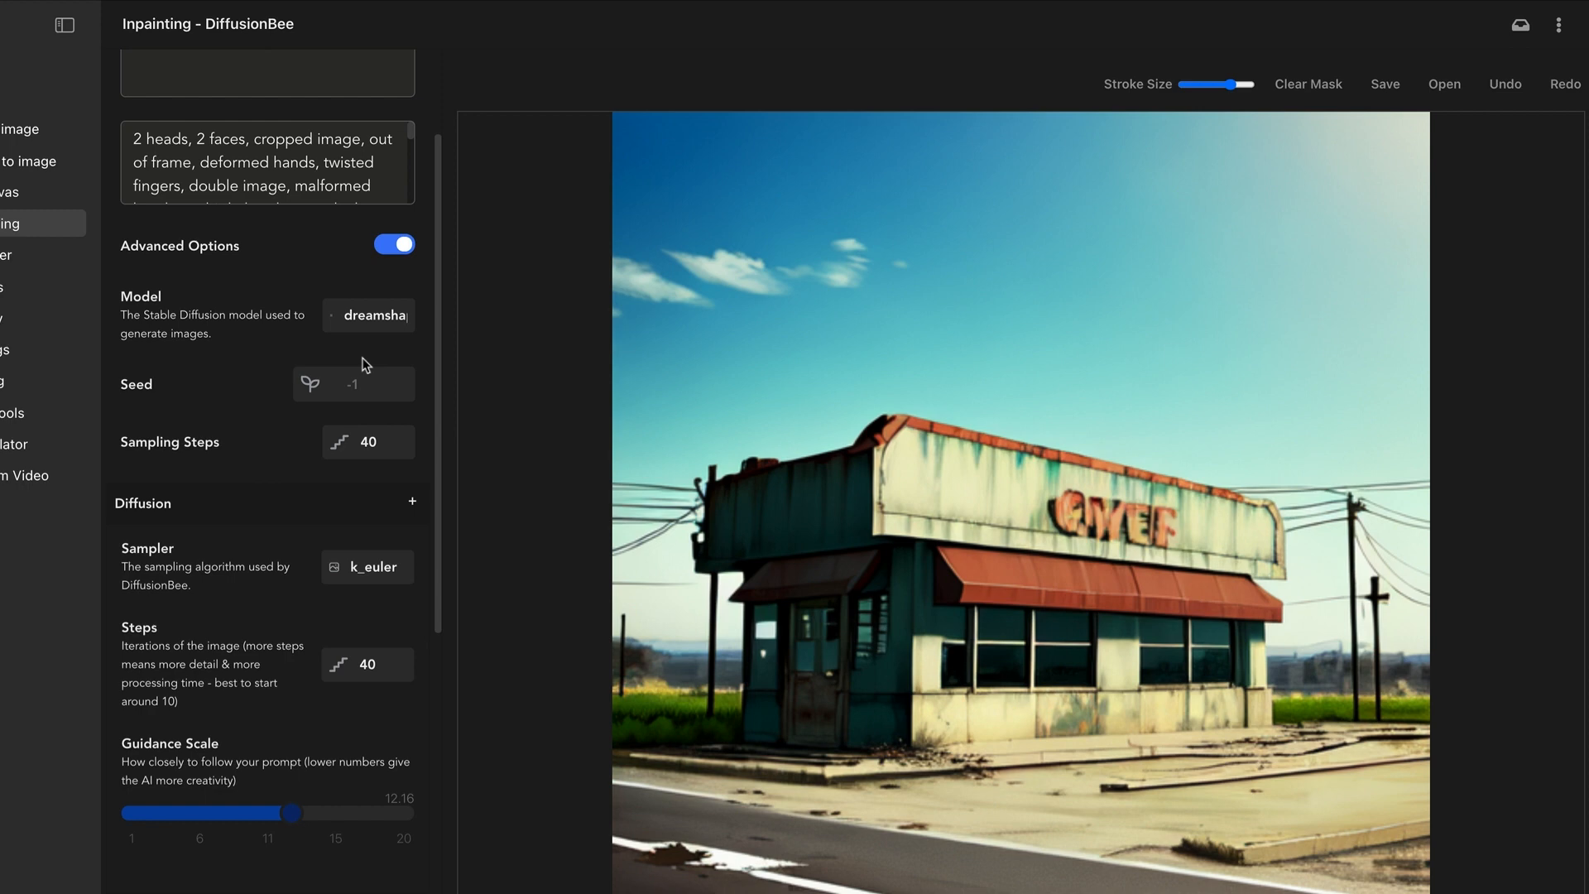
scroll(366, 365, "up", 2)
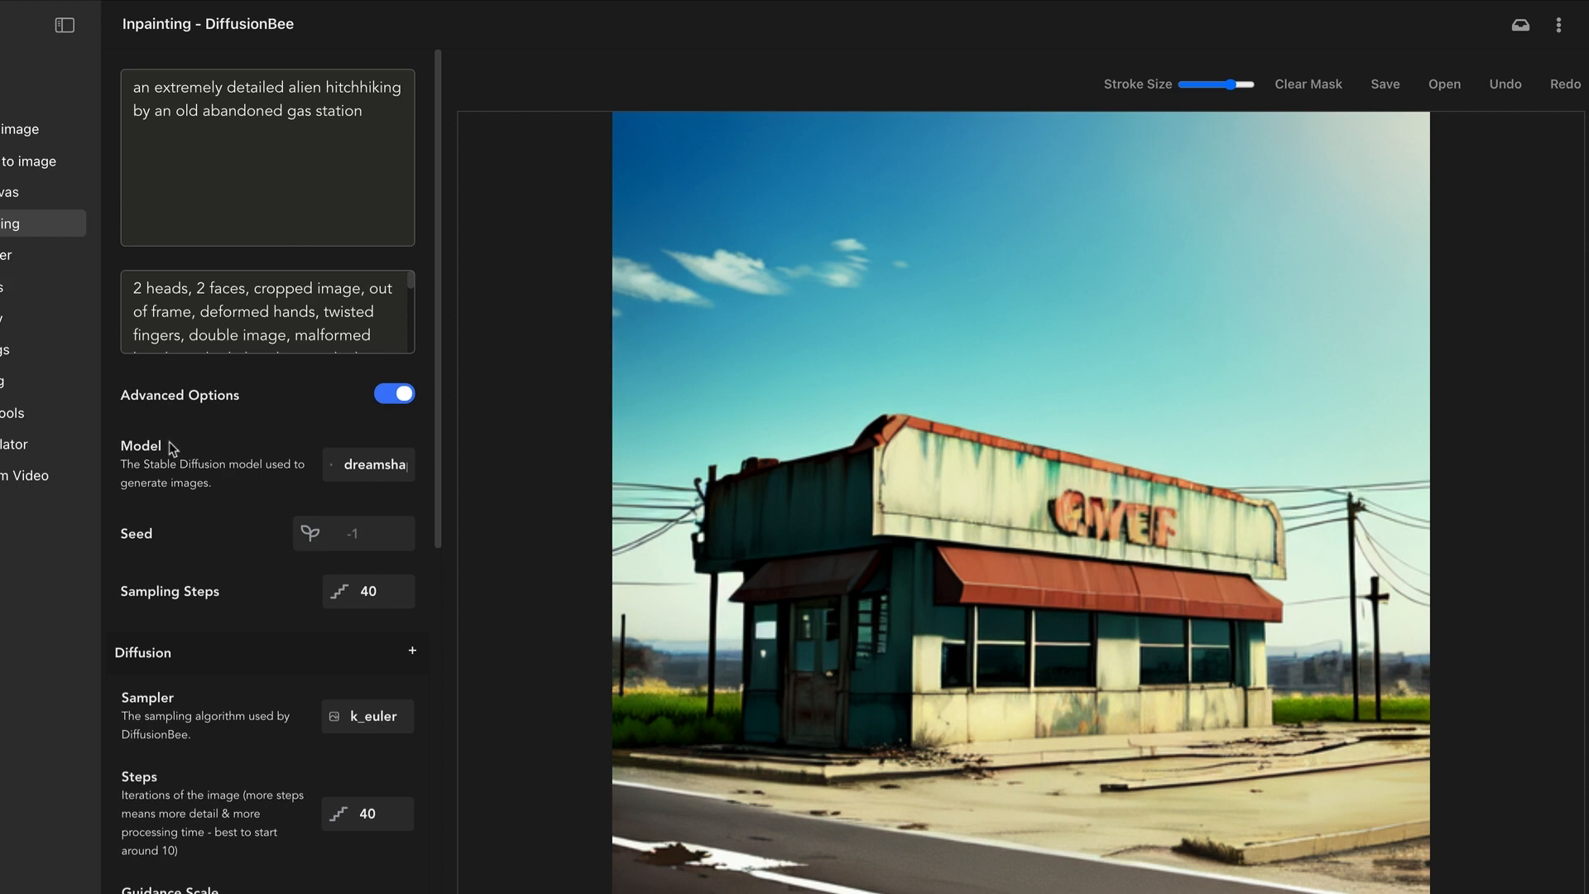
Send the green tree house image from page 164 of the generation history to the AI Canvas
left_click(41, 192)
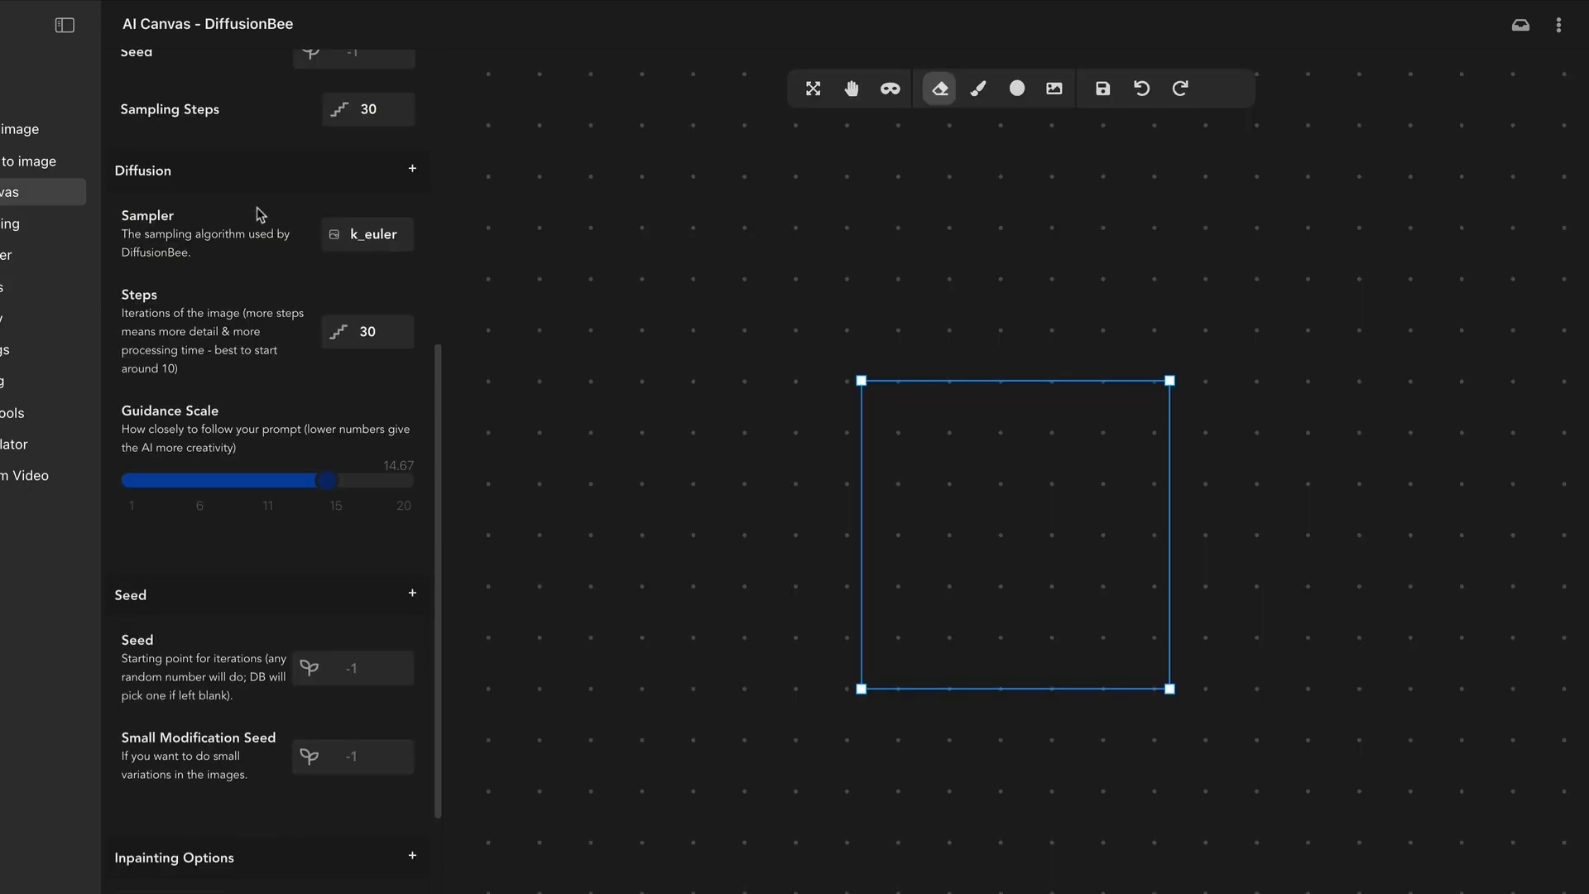
scroll(230, 254, "up", 6)
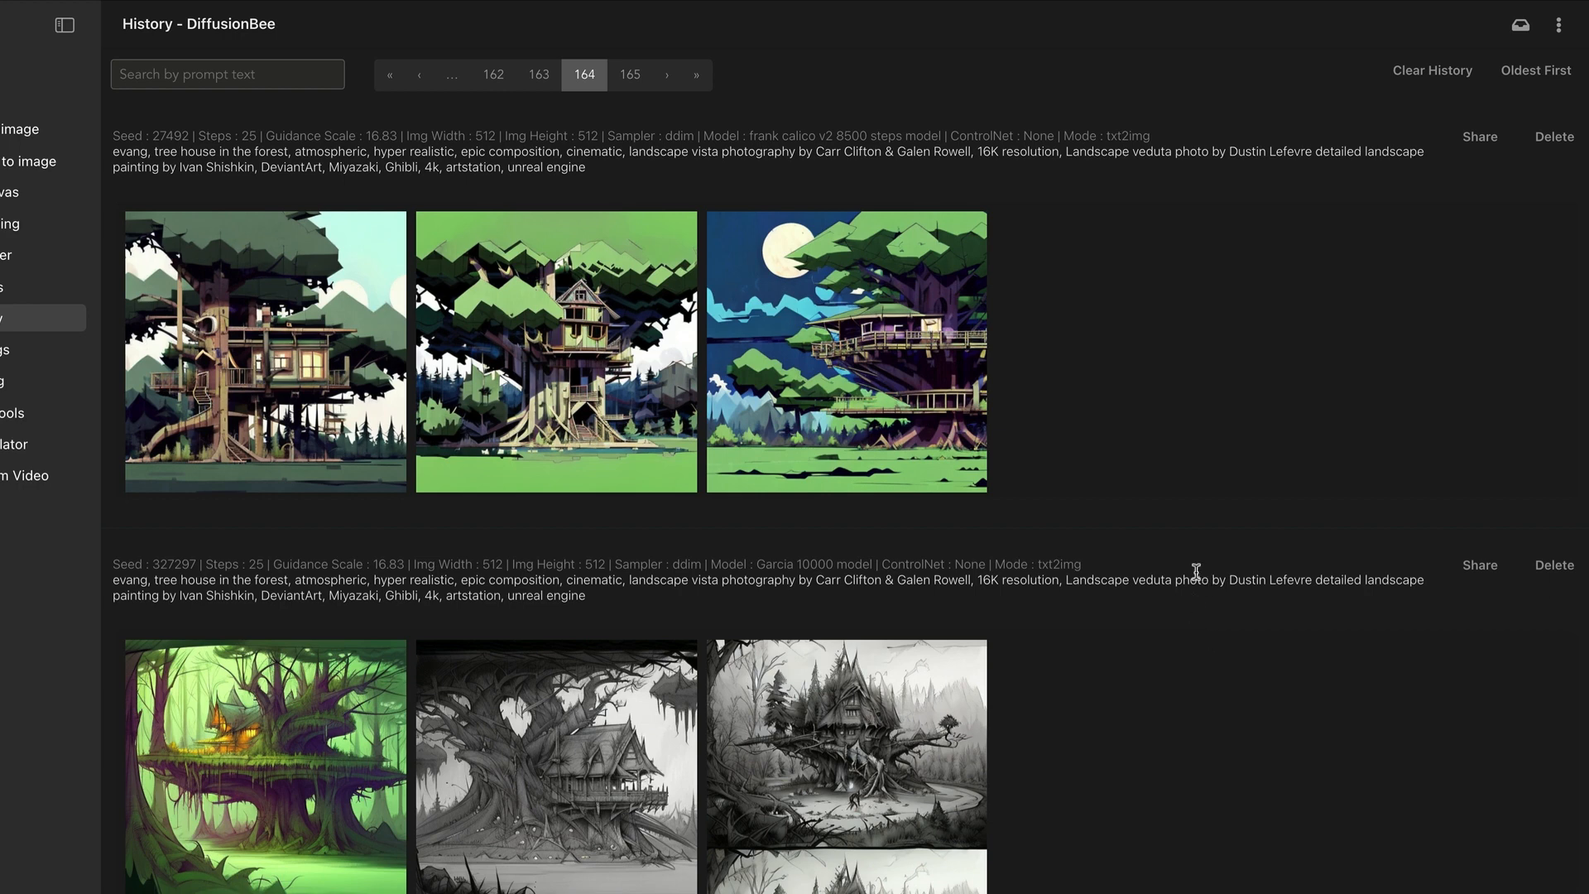
mouse_move(447, 414)
scroll(213, 634, "down", 1)
mouse_move(190, 672)
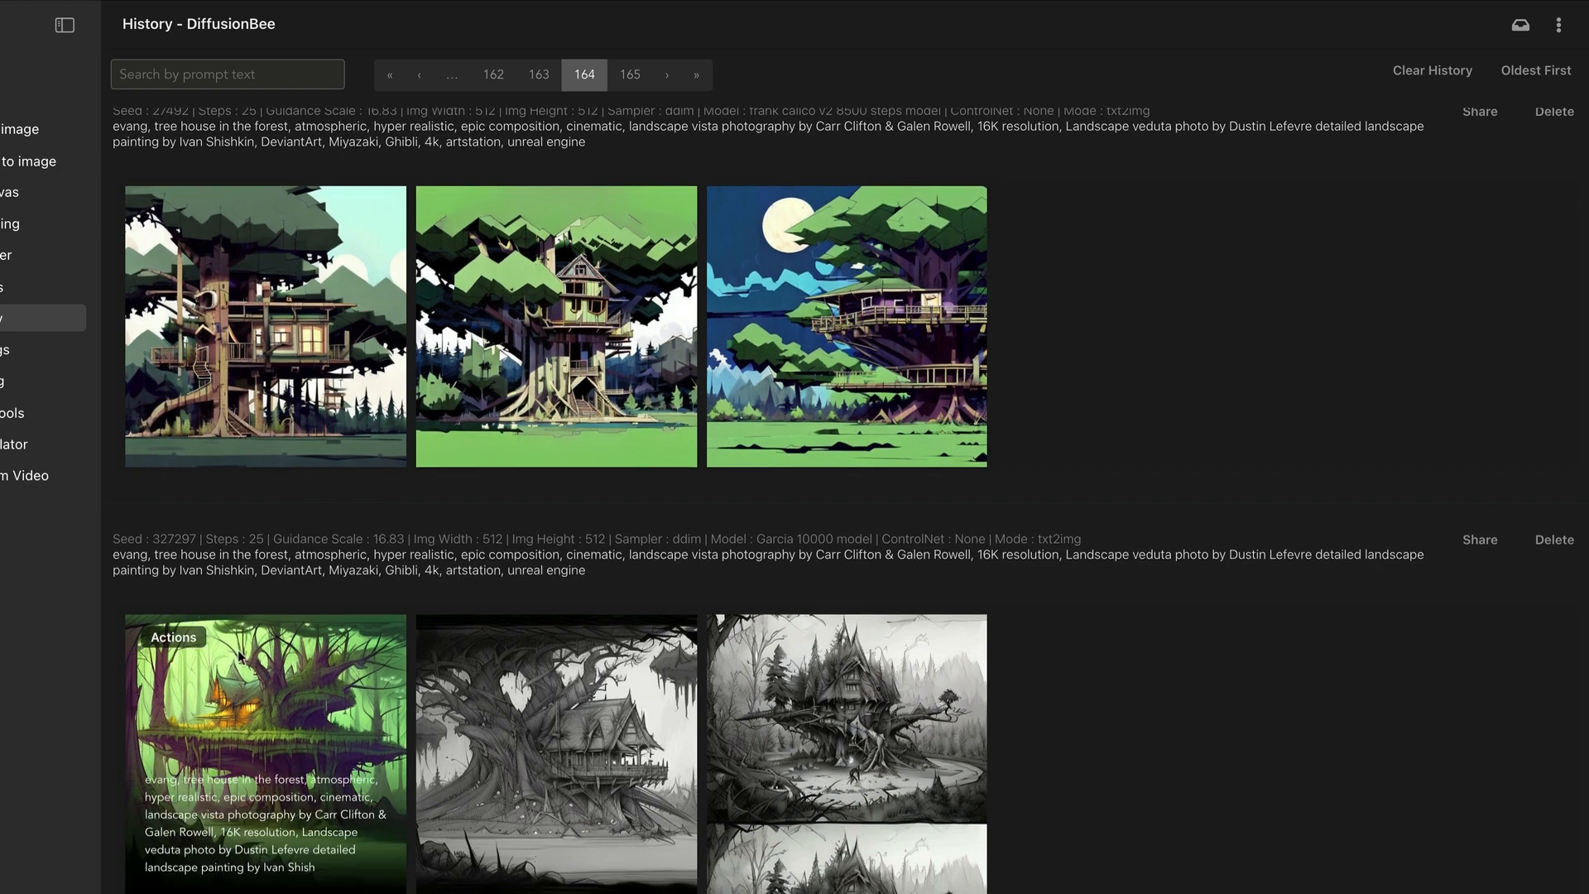
left_click(180, 643)
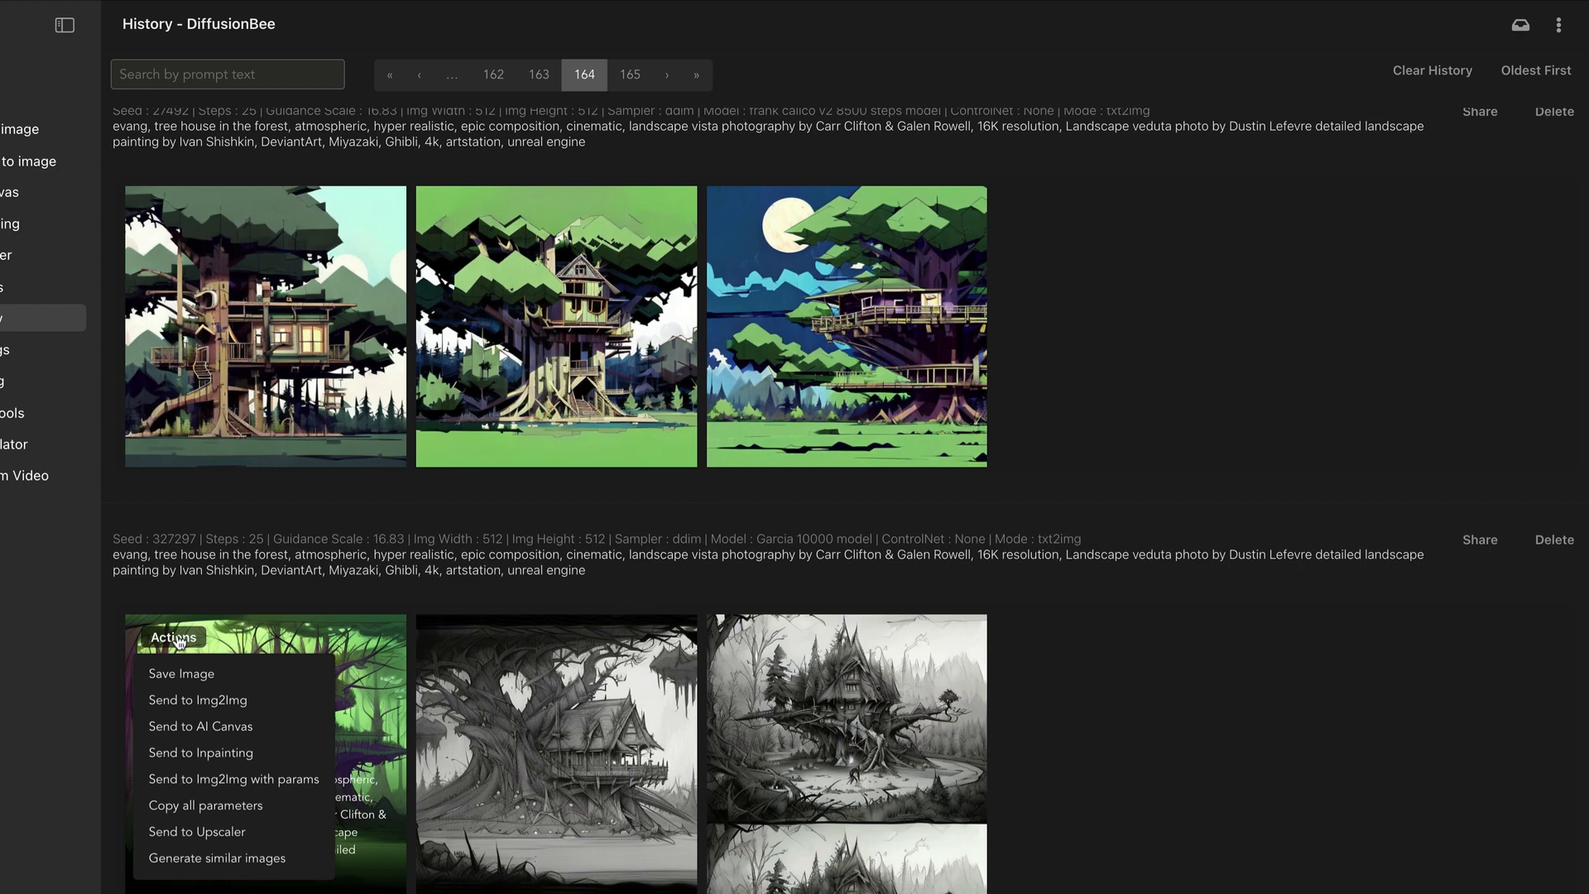
left_click(220, 729)
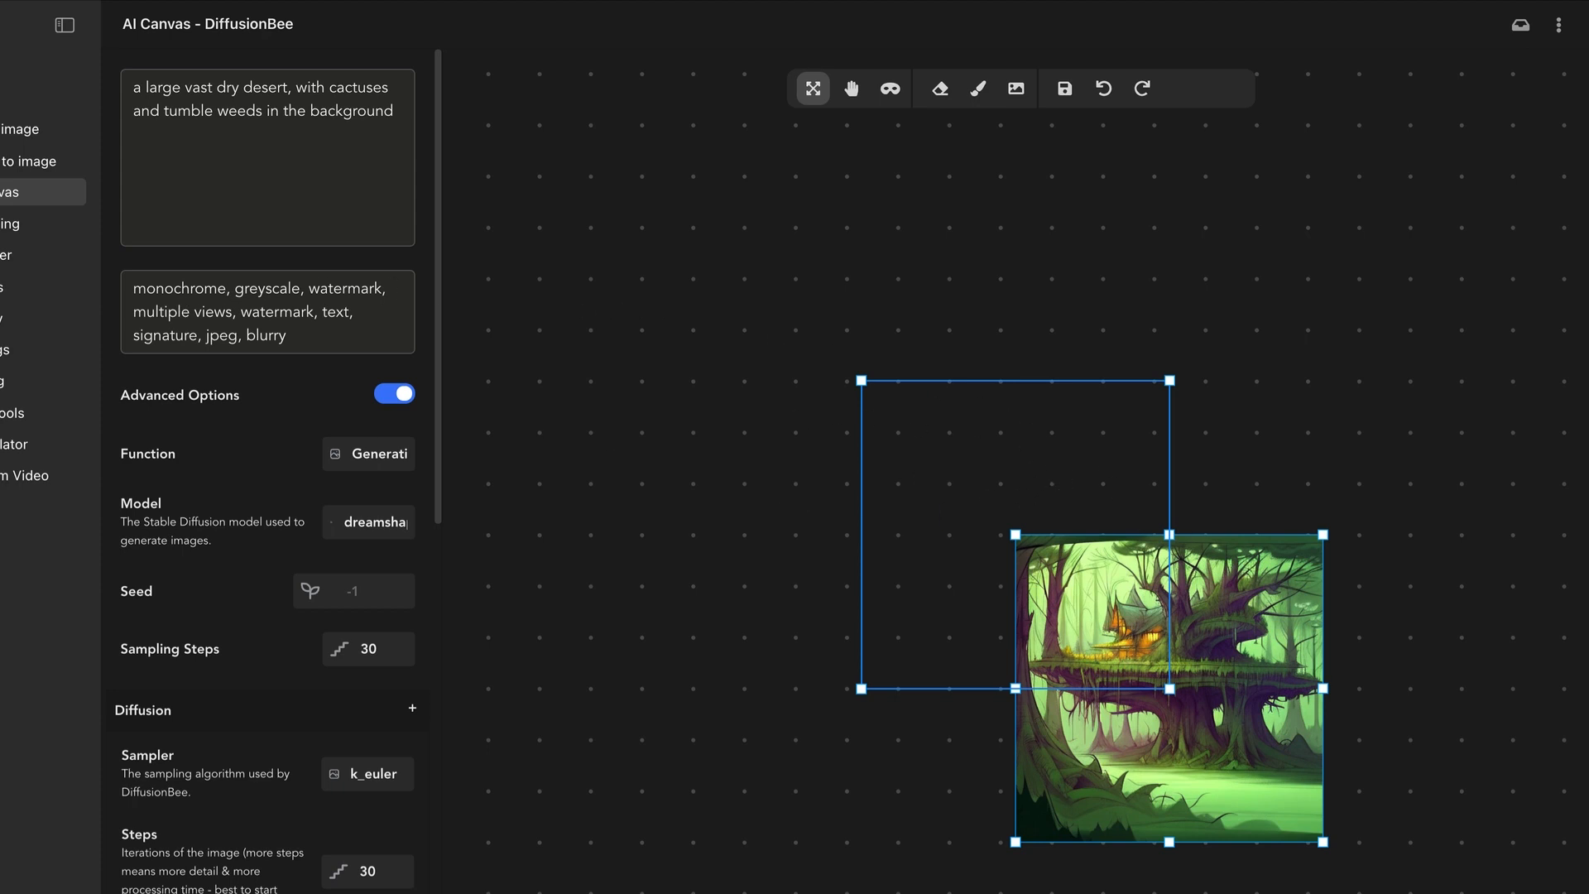
Separate the tree house image from the generation frame on the canvas and enlarge the image by about three quarters
left_click_drag(1276, 604, 843, 249)
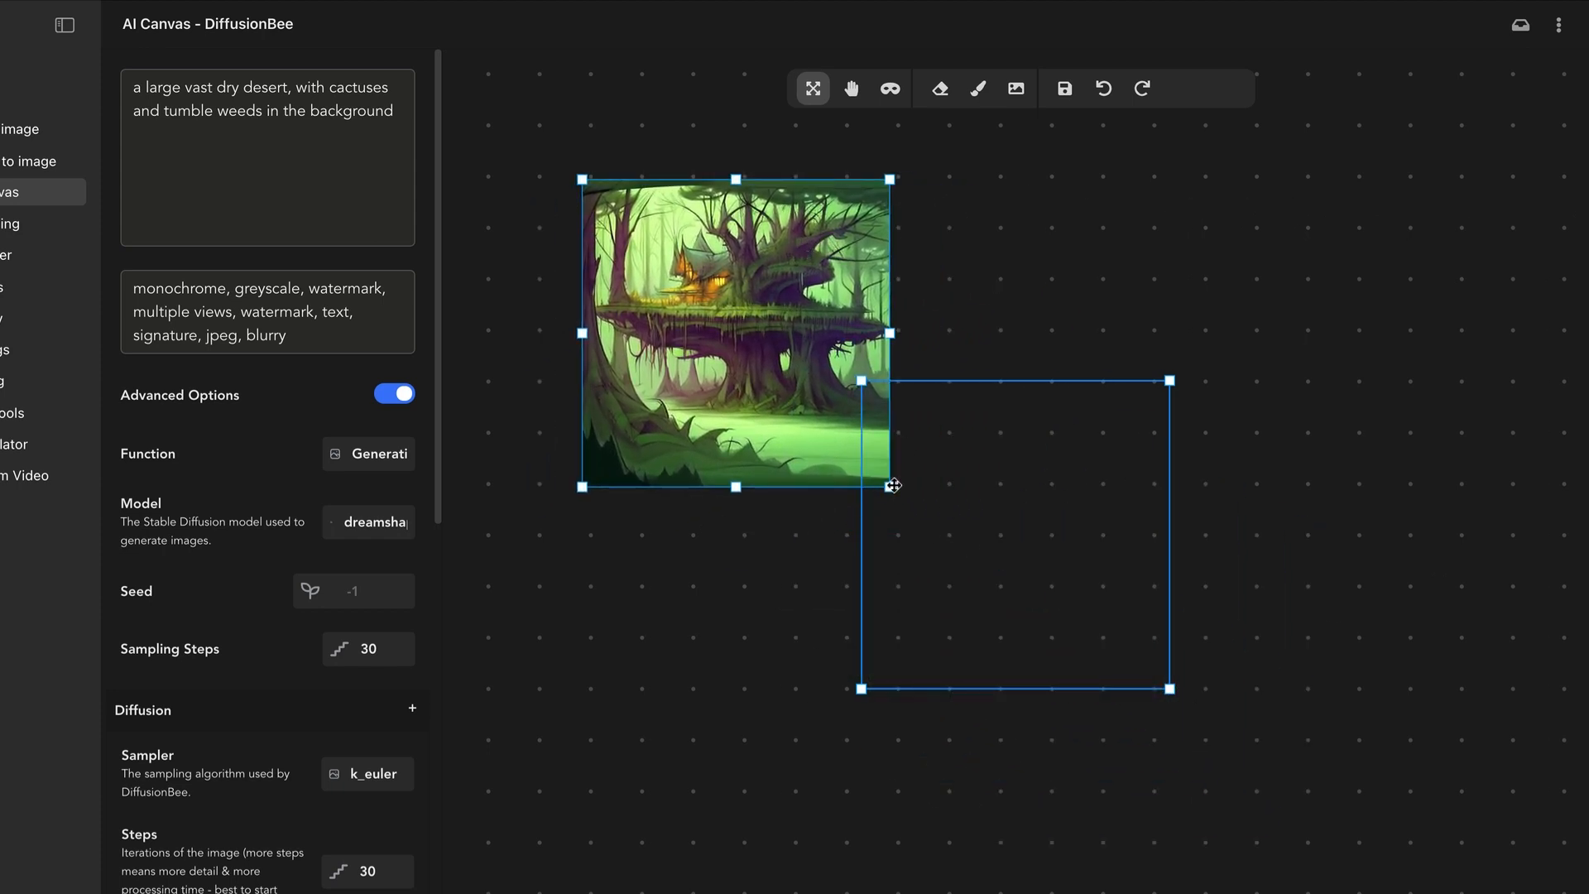
left_click_drag(894, 485, 1000, 379)
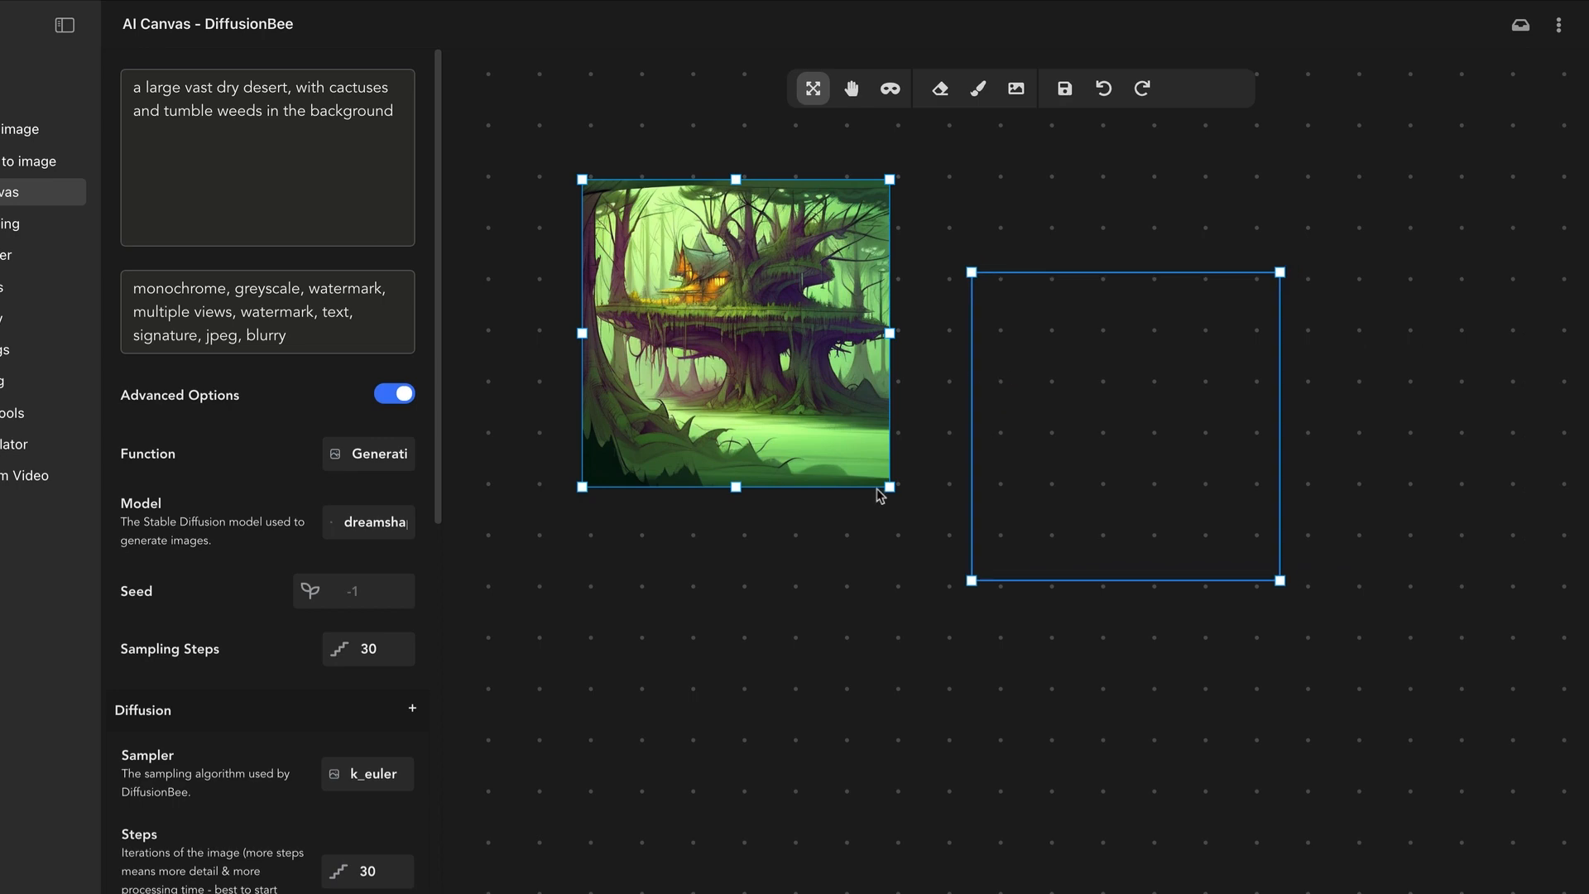
left_click_drag(891, 485, 1199, 635)
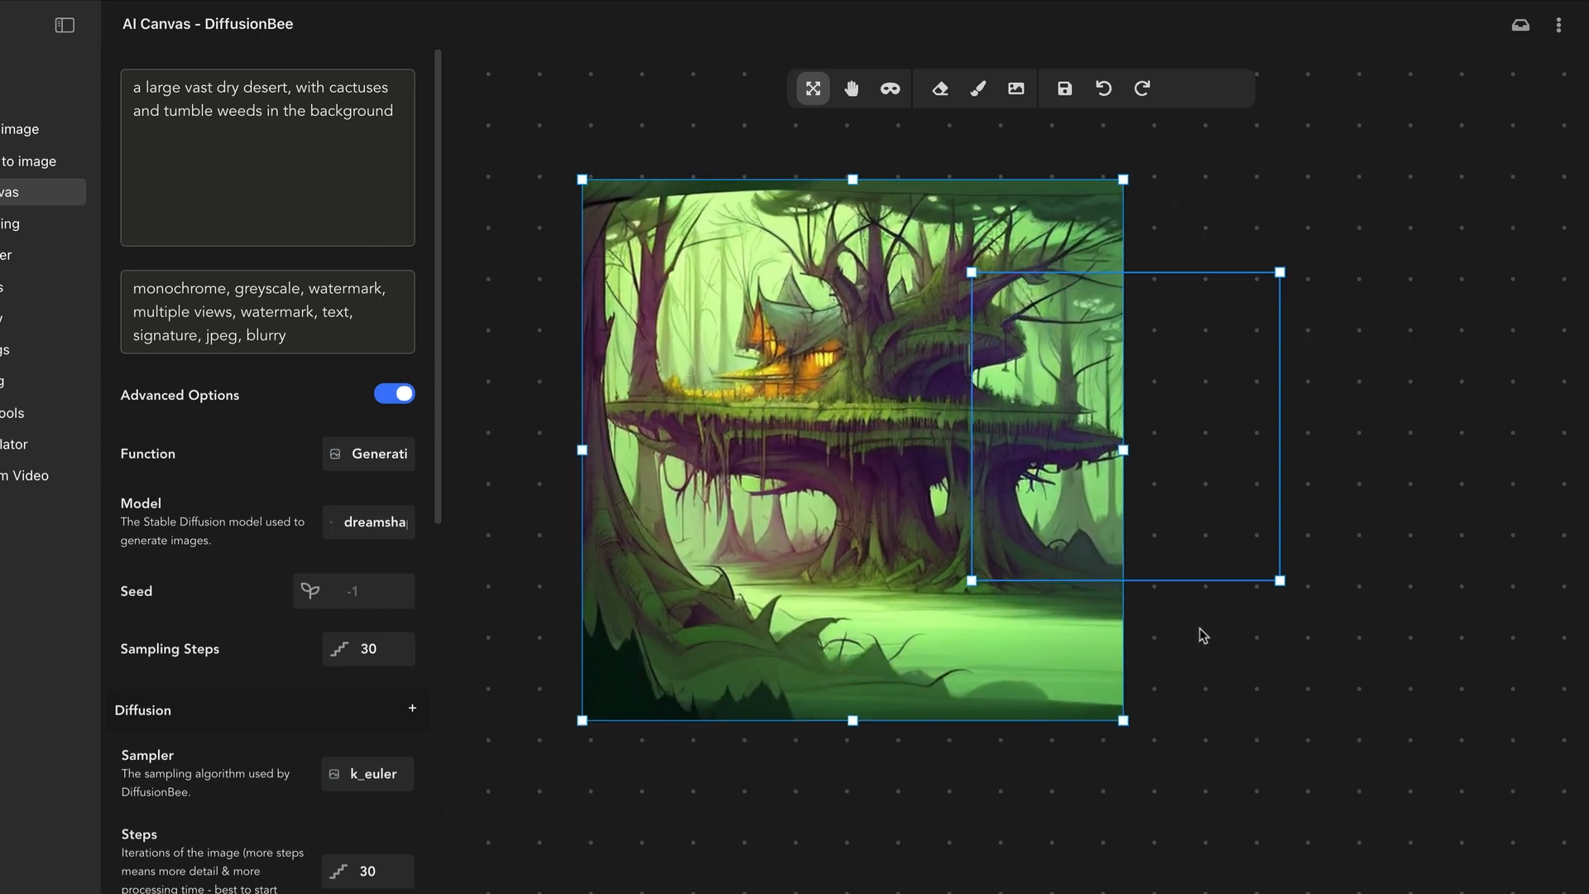
Place the generation frame over the lower-left part of the tree house image and size it to just under half the image's width
left_click_drag(1209, 500, 851, 496)
left_click_drag(899, 363, 776, 485)
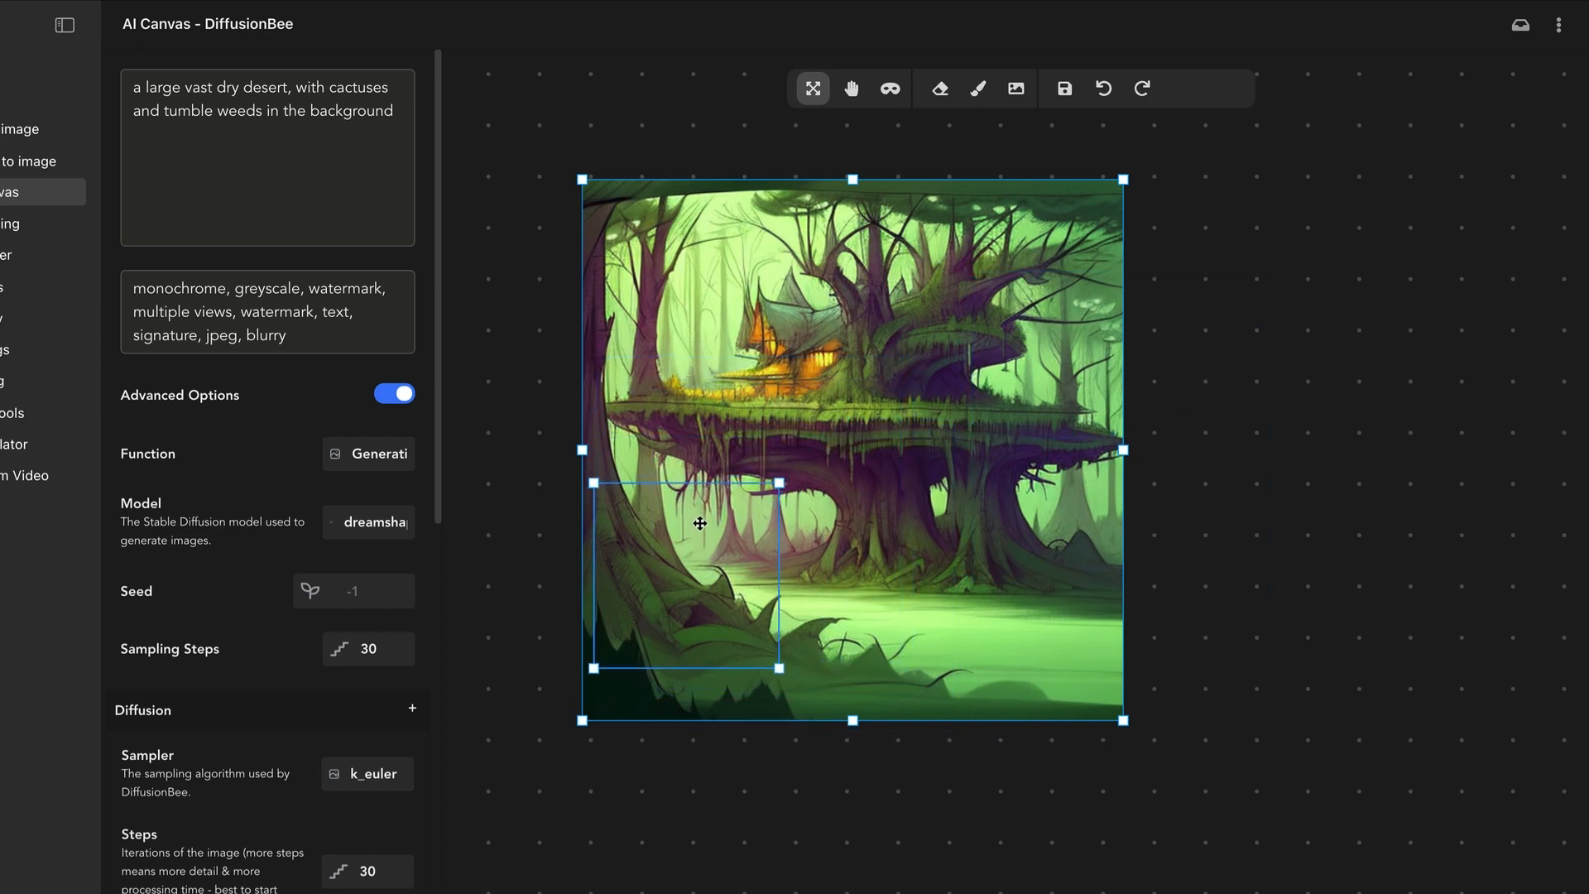
left_click_drag(699, 522, 745, 450)
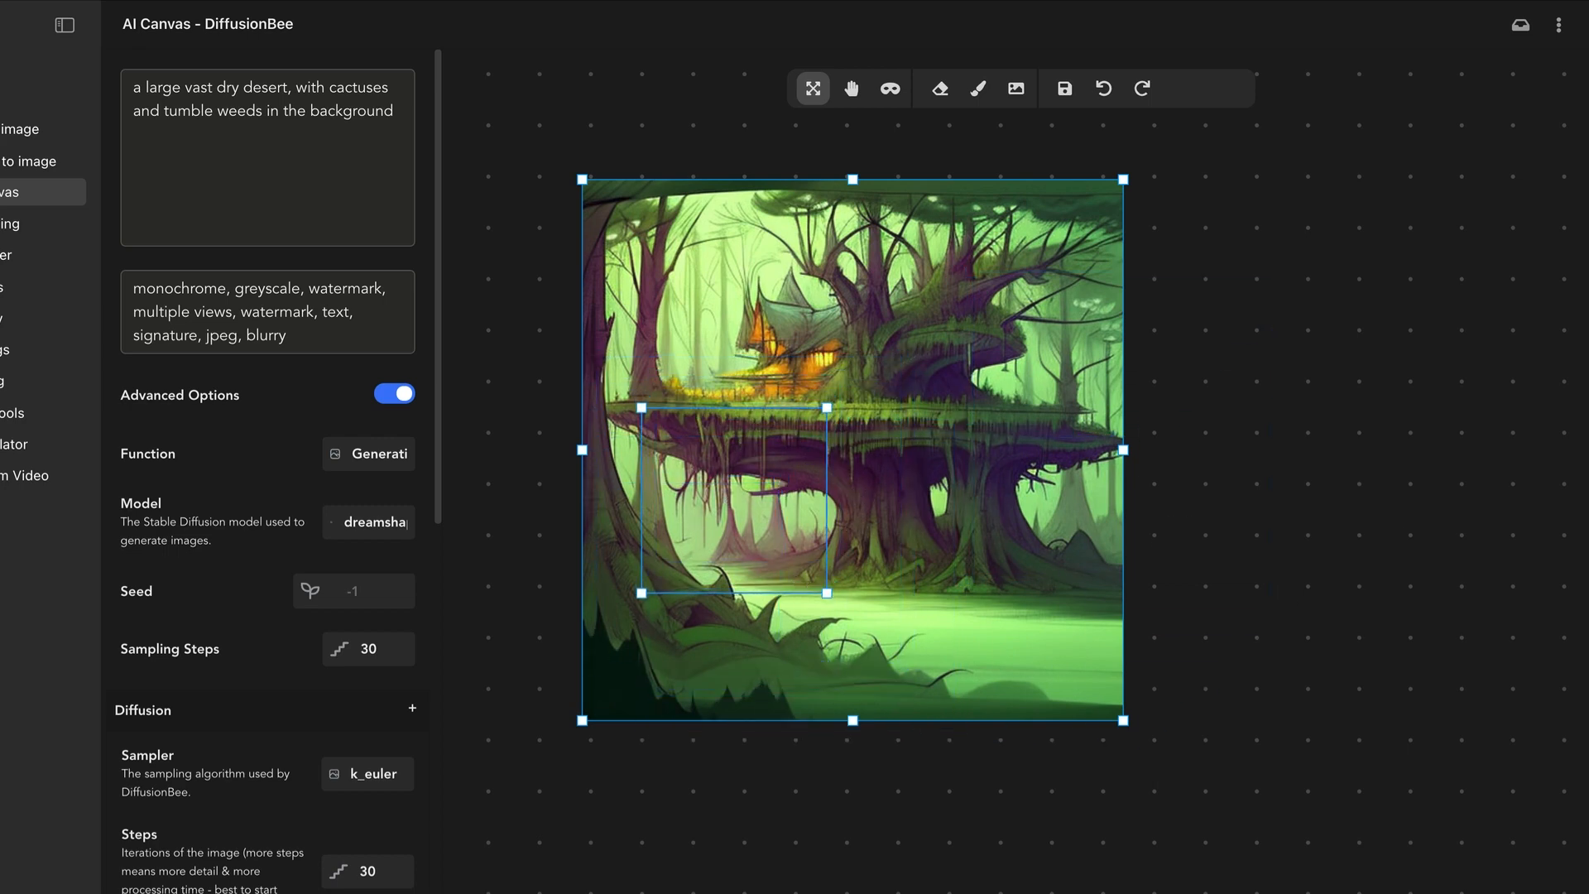
left_click_drag(827, 592, 888, 654)
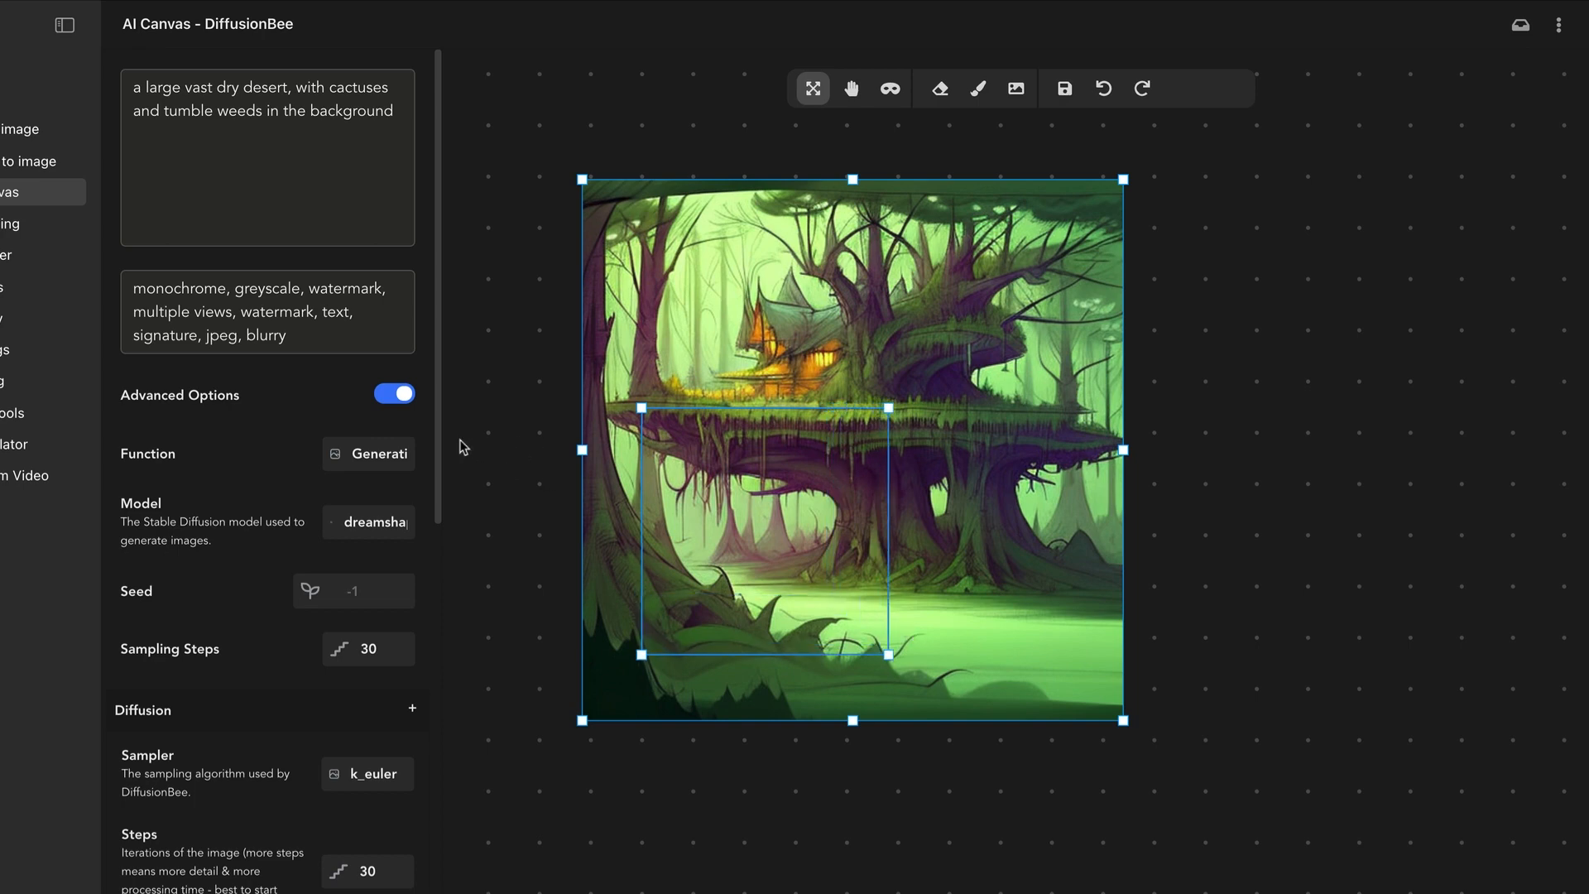
Keep the function on Generative Fill and paint a thick black (#000000) curved band along the lower edge of the image with the Paintbrush
left_click(369, 457)
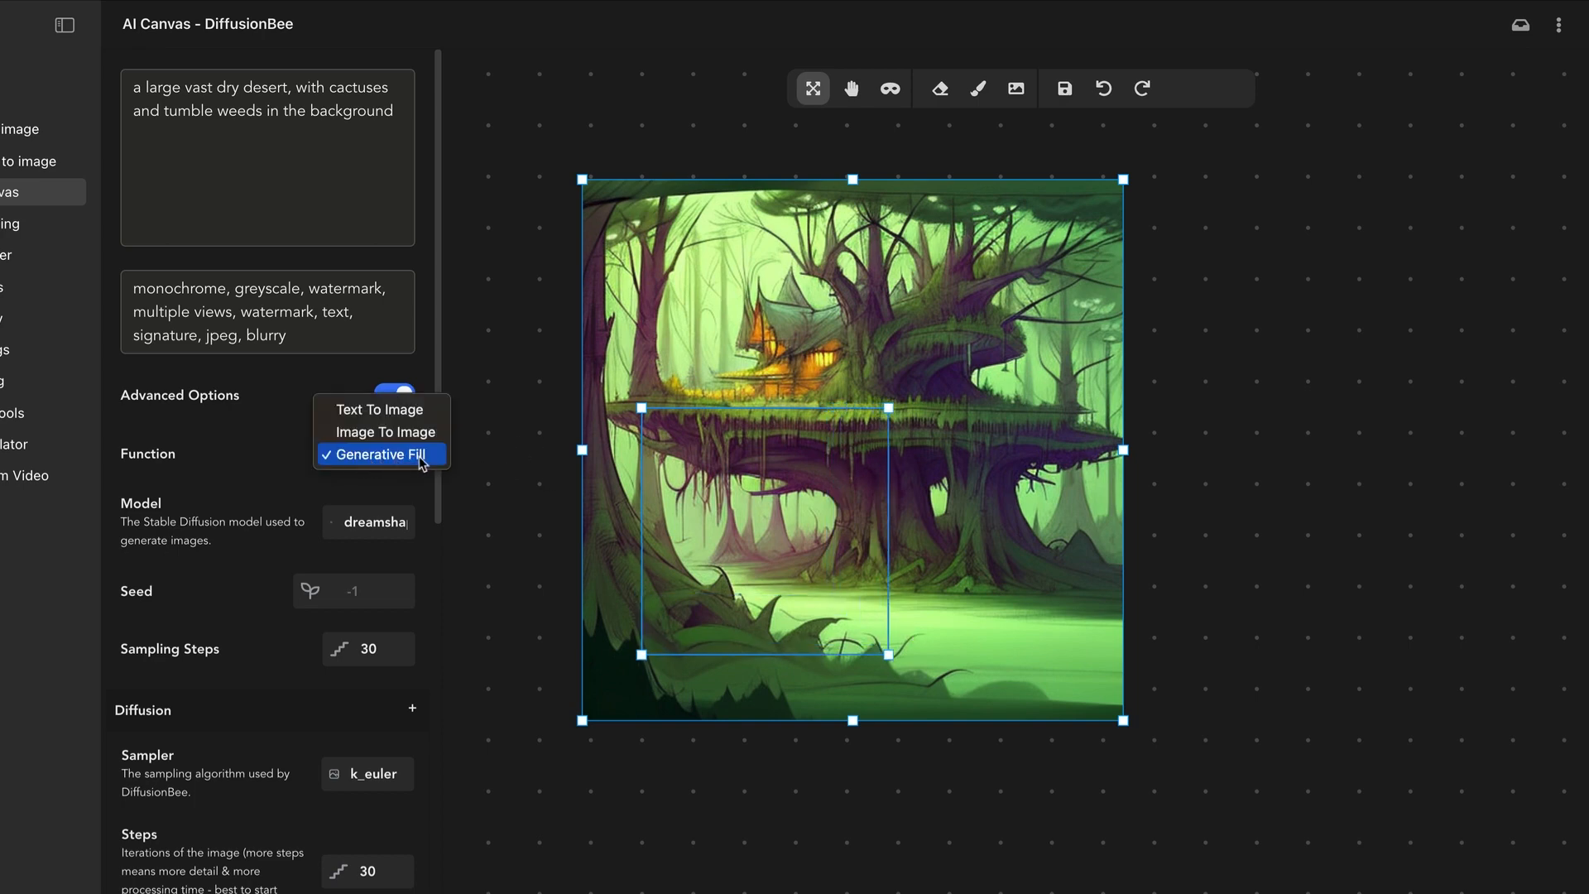
left_click(980, 90)
left_click(980, 90)
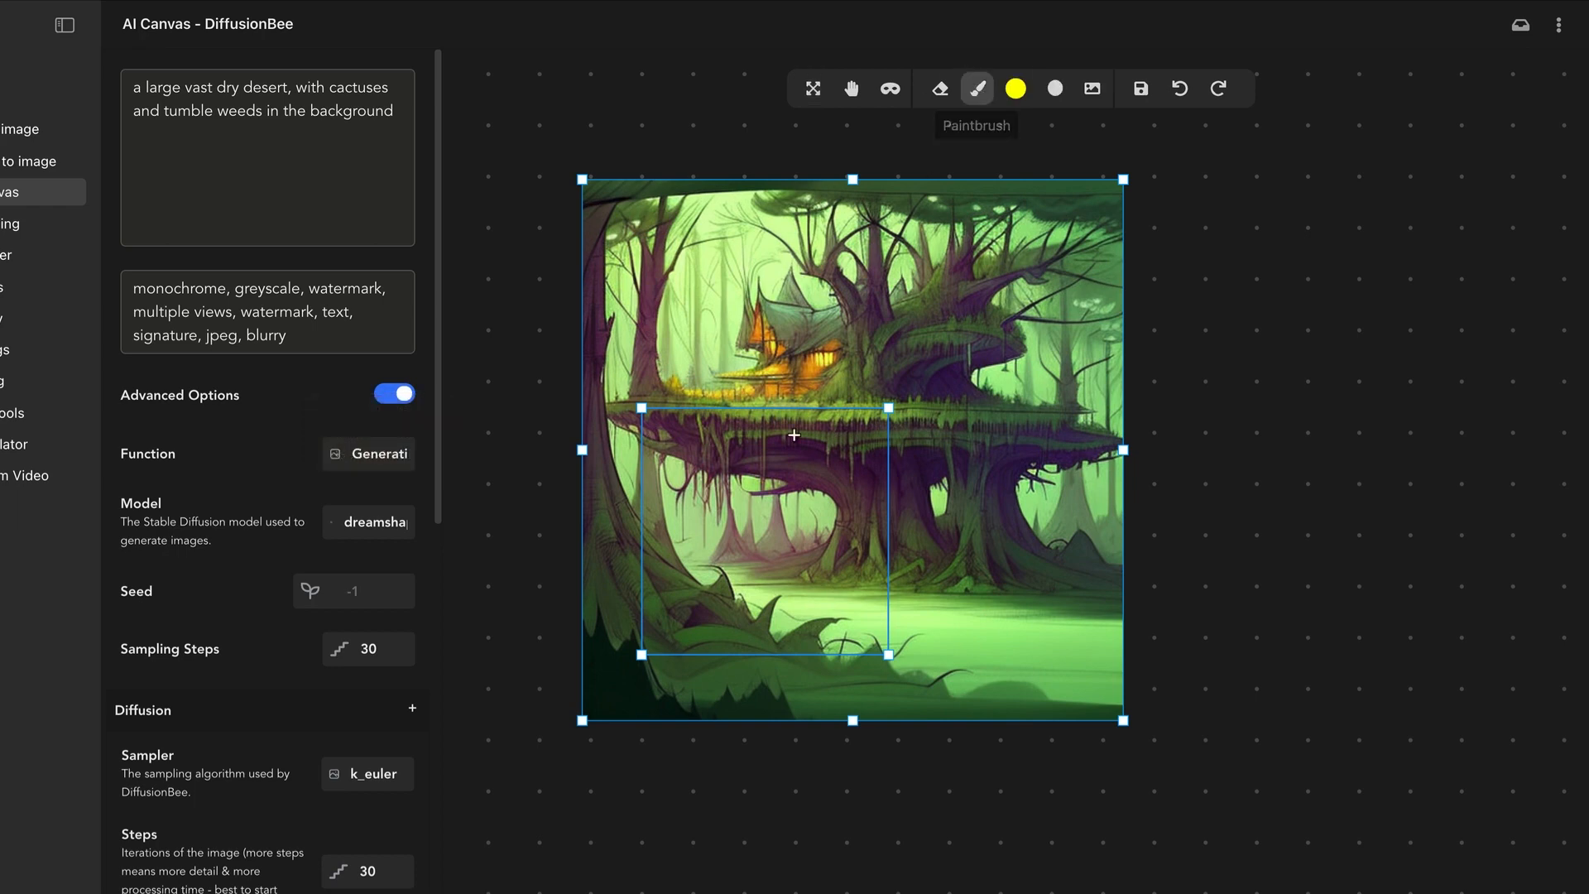
left_click(1013, 97)
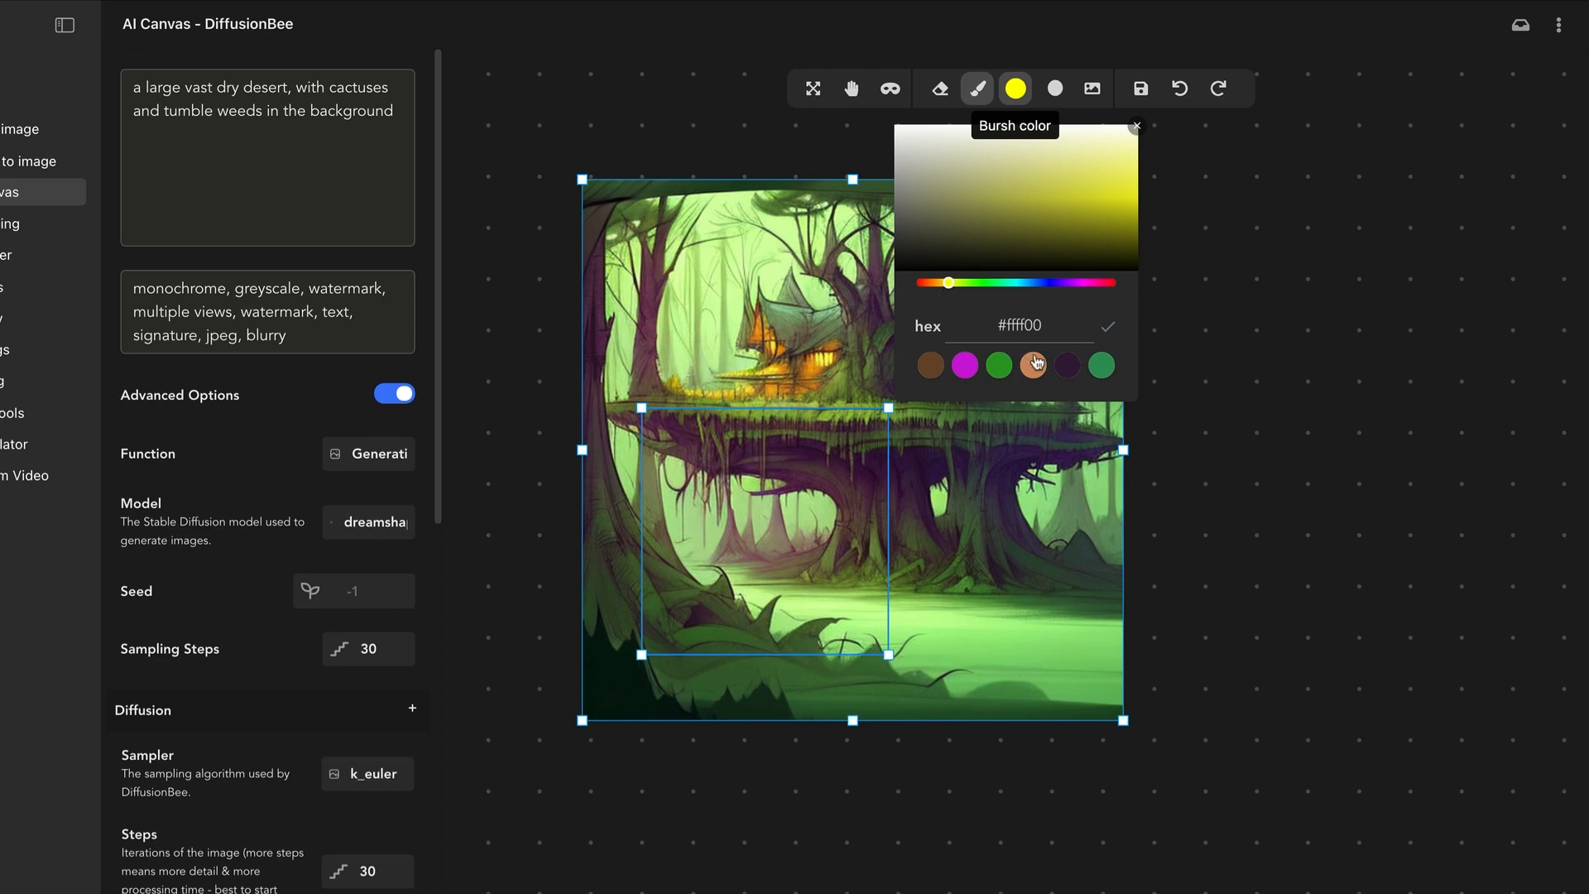
mouse_move(1014, 257)
left_mouse_down()
mouse_move(957, 241)
mouse_move(804, 311)
left_mouse_up()
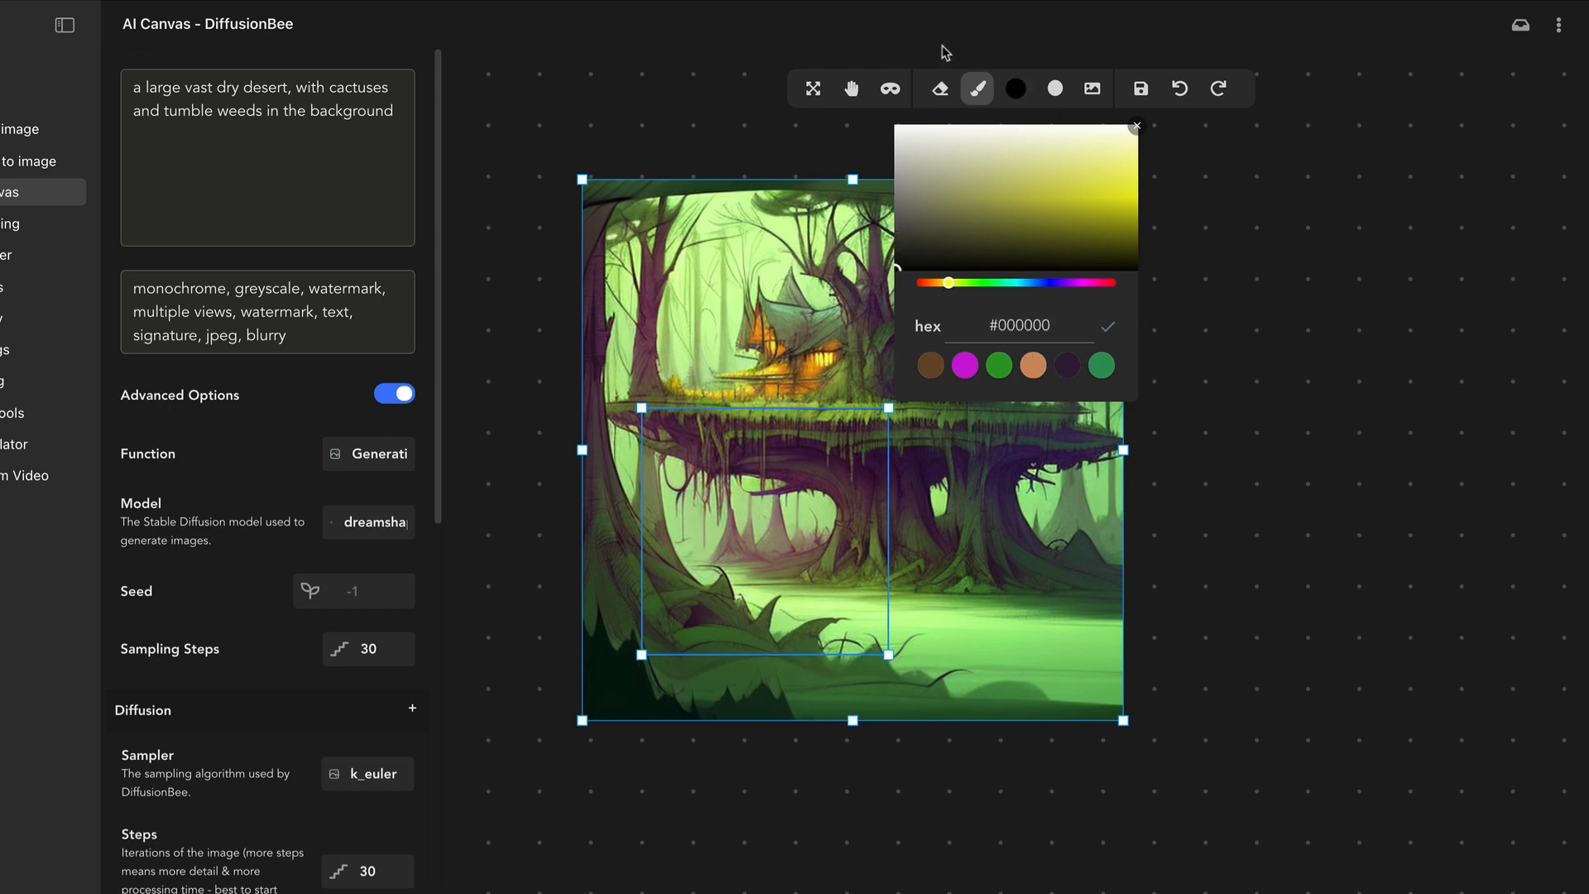
mouse_move(1124, 651)
left_mouse_down()
mouse_move(1028, 716)
mouse_move(856, 732)
mouse_move(574, 691)
mouse_move(720, 725)
mouse_move(949, 718)
mouse_move(1073, 691)
mouse_move(1144, 632)
mouse_move(1095, 718)
mouse_move(1117, 666)
mouse_move(1034, 723)
mouse_move(866, 745)
mouse_move(708, 738)
mouse_move(573, 644)
mouse_move(731, 713)
left_mouse_up()
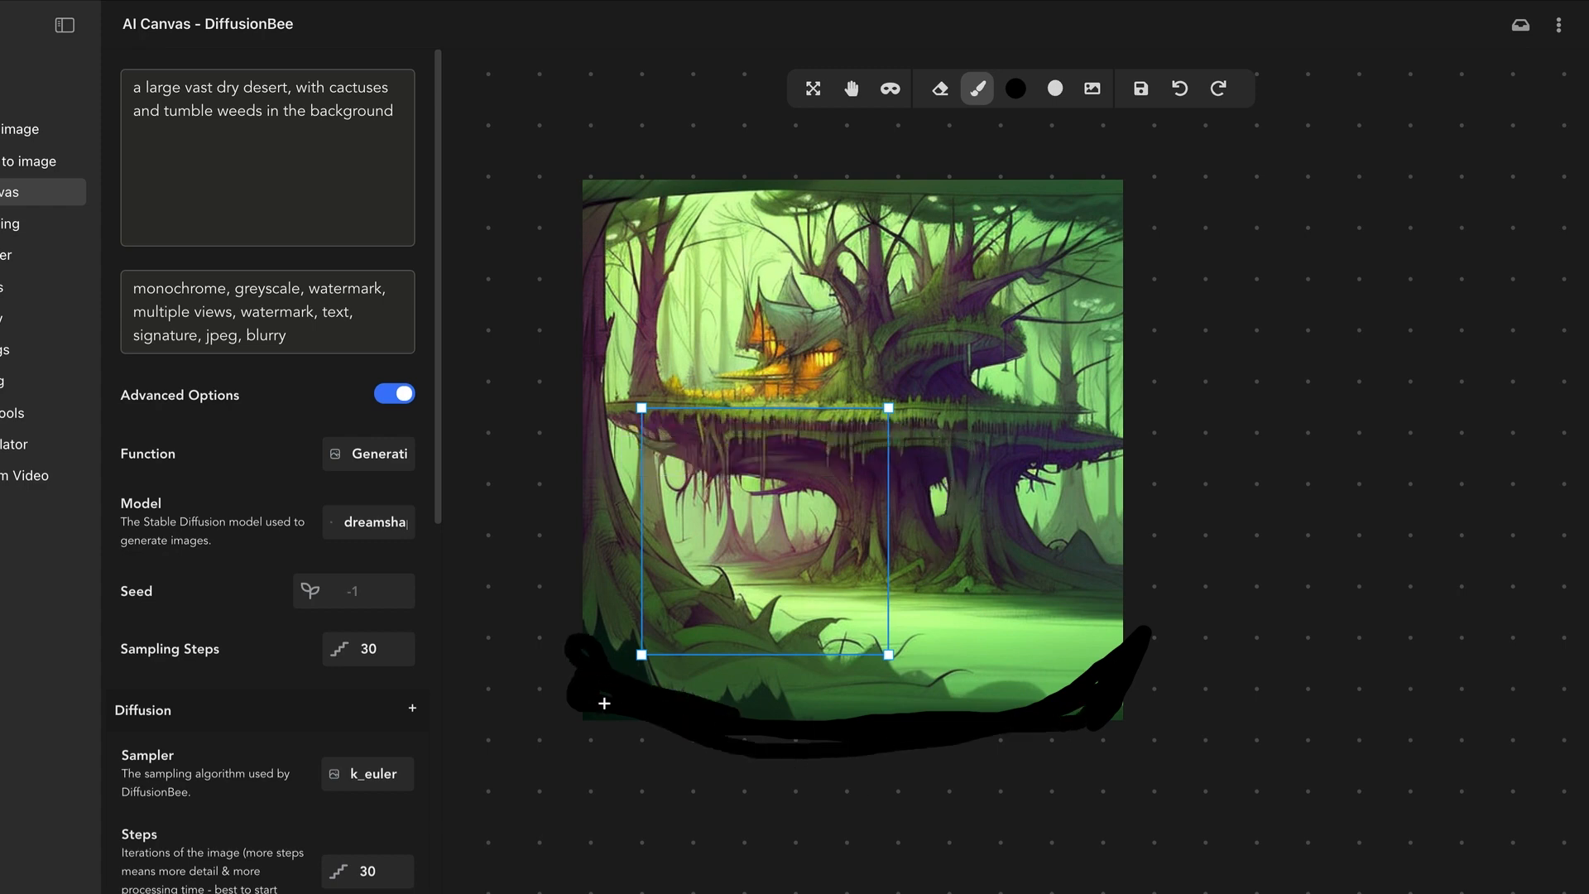
mouse_move(605, 703)
left_mouse_down()
mouse_move(825, 757)
mouse_move(1035, 733)
mouse_move(1161, 684)
mouse_move(1089, 685)
mouse_move(988, 737)
mouse_move(711, 729)
mouse_move(605, 693)
mouse_move(558, 617)
mouse_move(622, 711)
mouse_move(786, 765)
mouse_move(1021, 722)
mouse_move(1161, 641)
mouse_move(1180, 610)
left_mouse_up()
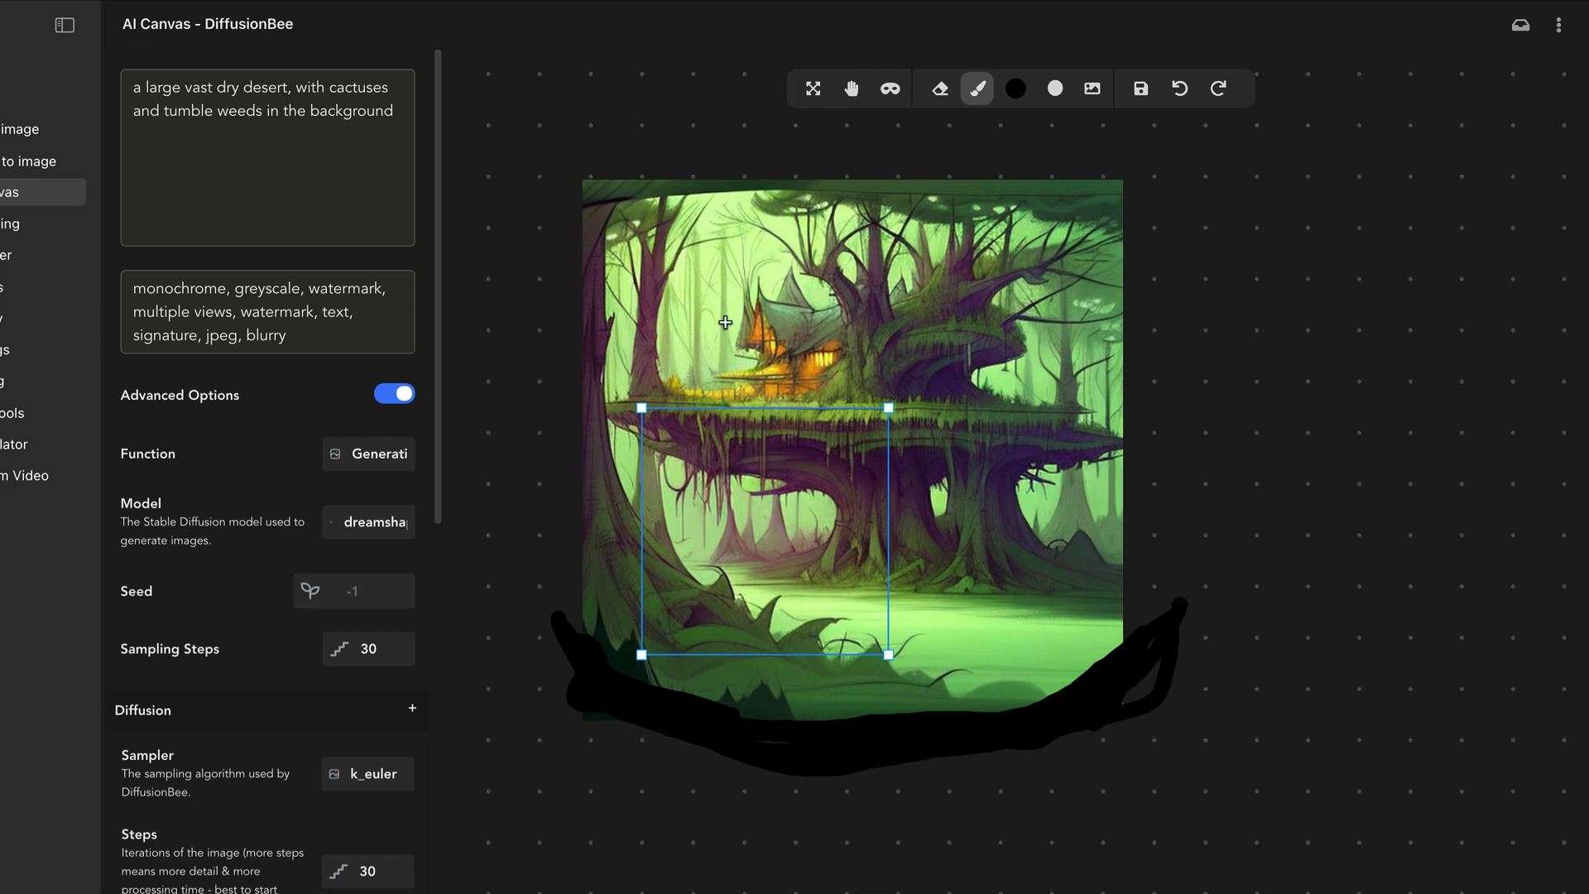
Mask an area beneath the tree house platform and set the prompt to "Extremely detailed swingset, intricate made from vines, detail texture, trending on Art station"
left_click(899, 91)
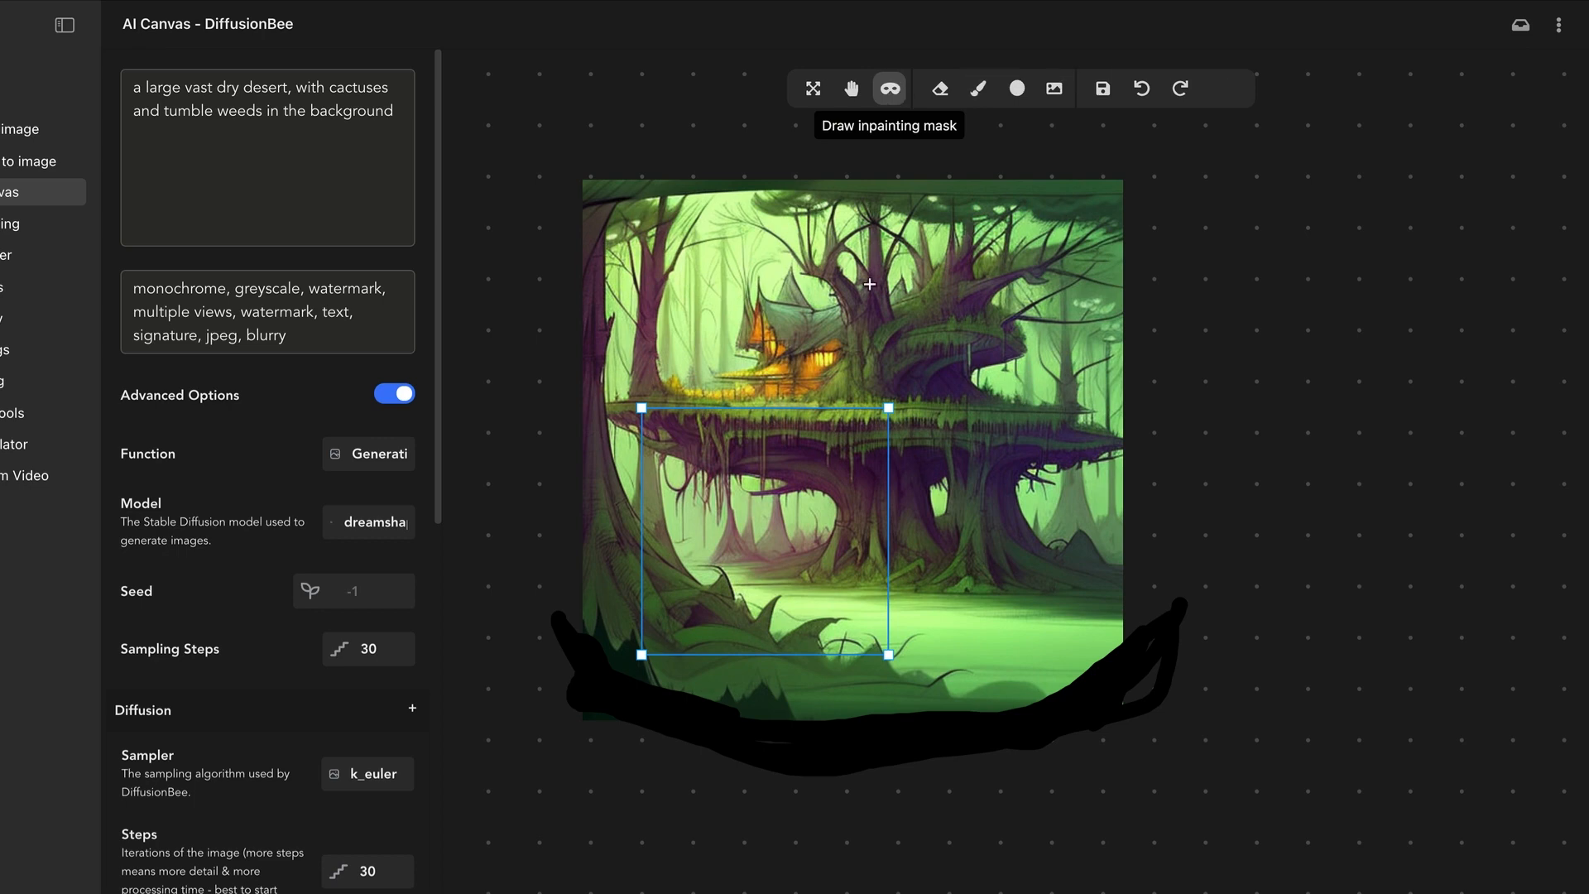
mouse_move(745, 476)
left_mouse_down()
mouse_move(775, 504)
mouse_move(767, 466)
mouse_move(757, 536)
mouse_move(762, 438)
mouse_move(758, 544)
mouse_move(748, 438)
mouse_move(730, 459)
mouse_move(724, 539)
mouse_move(752, 546)
mouse_move(778, 456)
mouse_move(744, 433)
mouse_move(732, 537)
mouse_move(773, 547)
mouse_move(785, 471)
left_mouse_up()
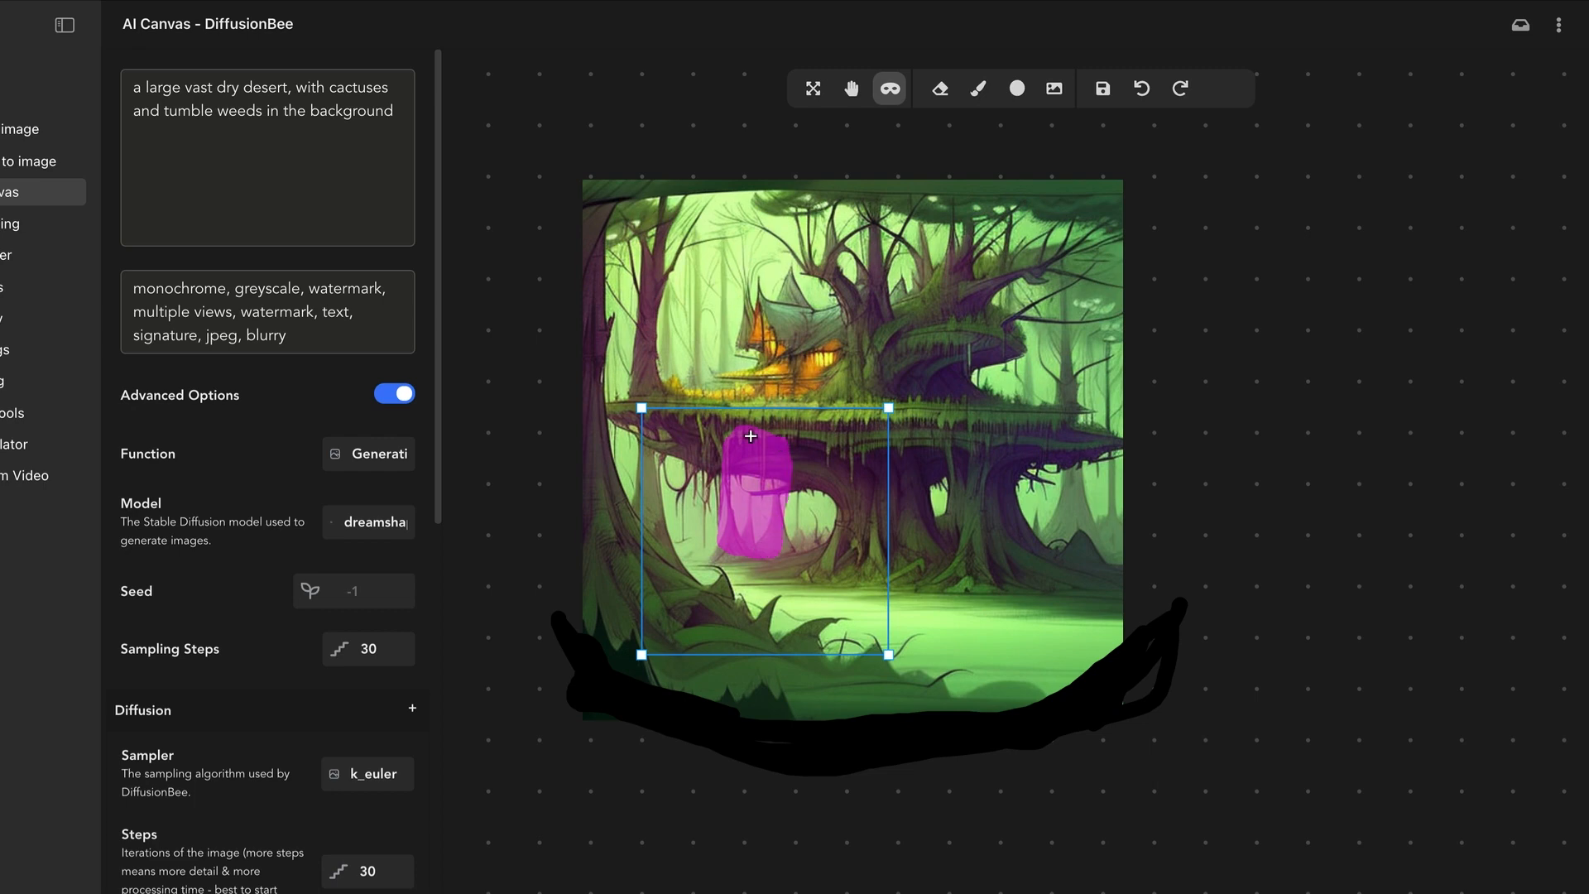
left_click(405, 134)
triple_click(292, 87)
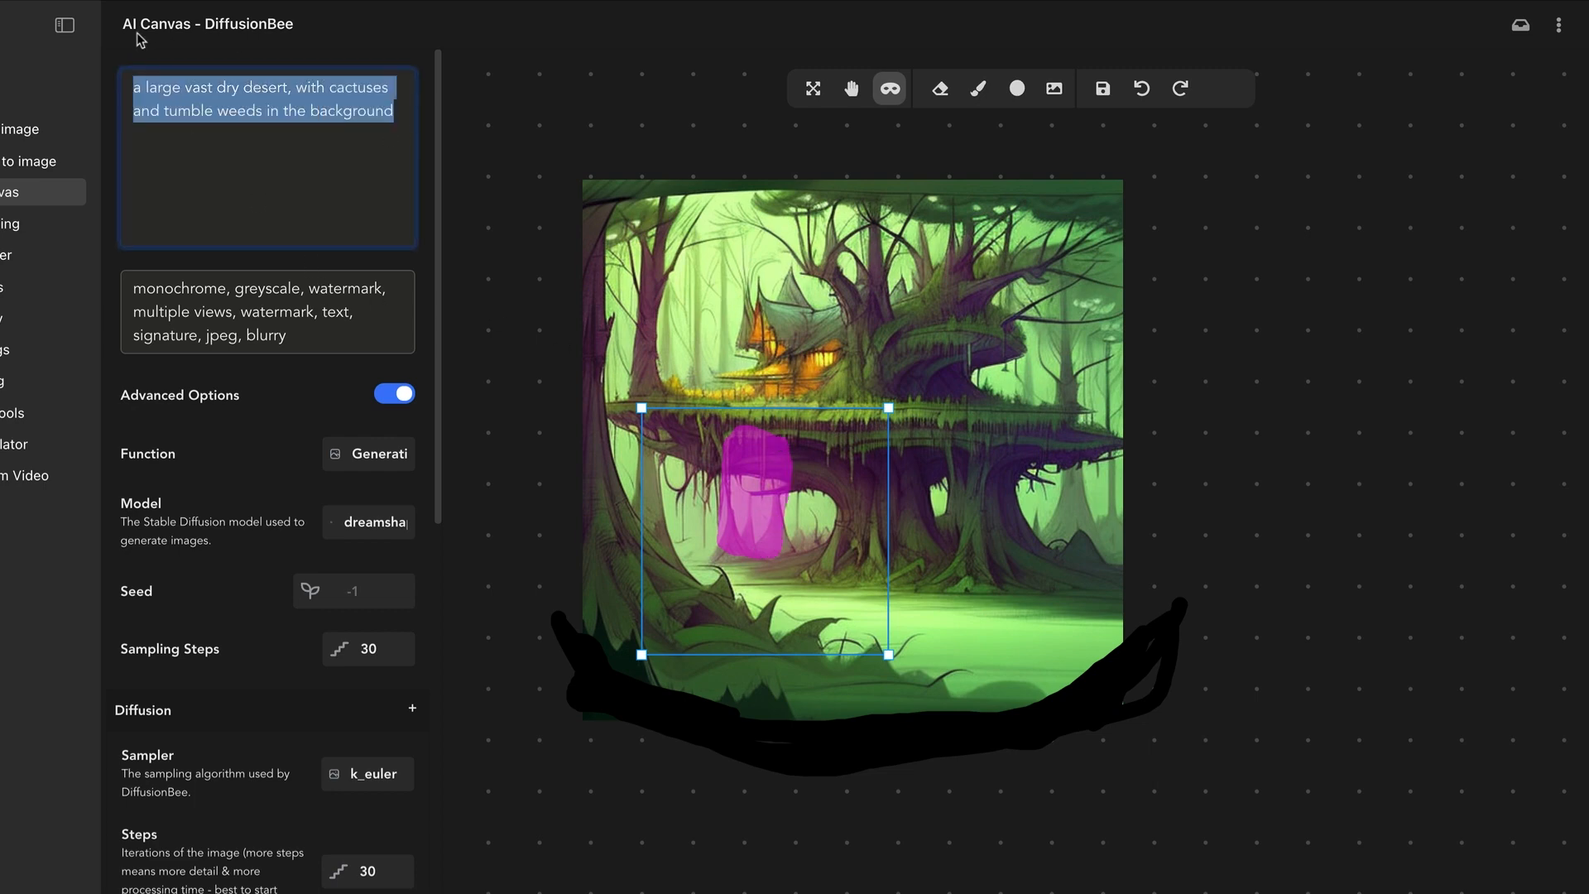
type("Extremely detailed swingset, intricate made from vines, detail texture, trending on Art station")
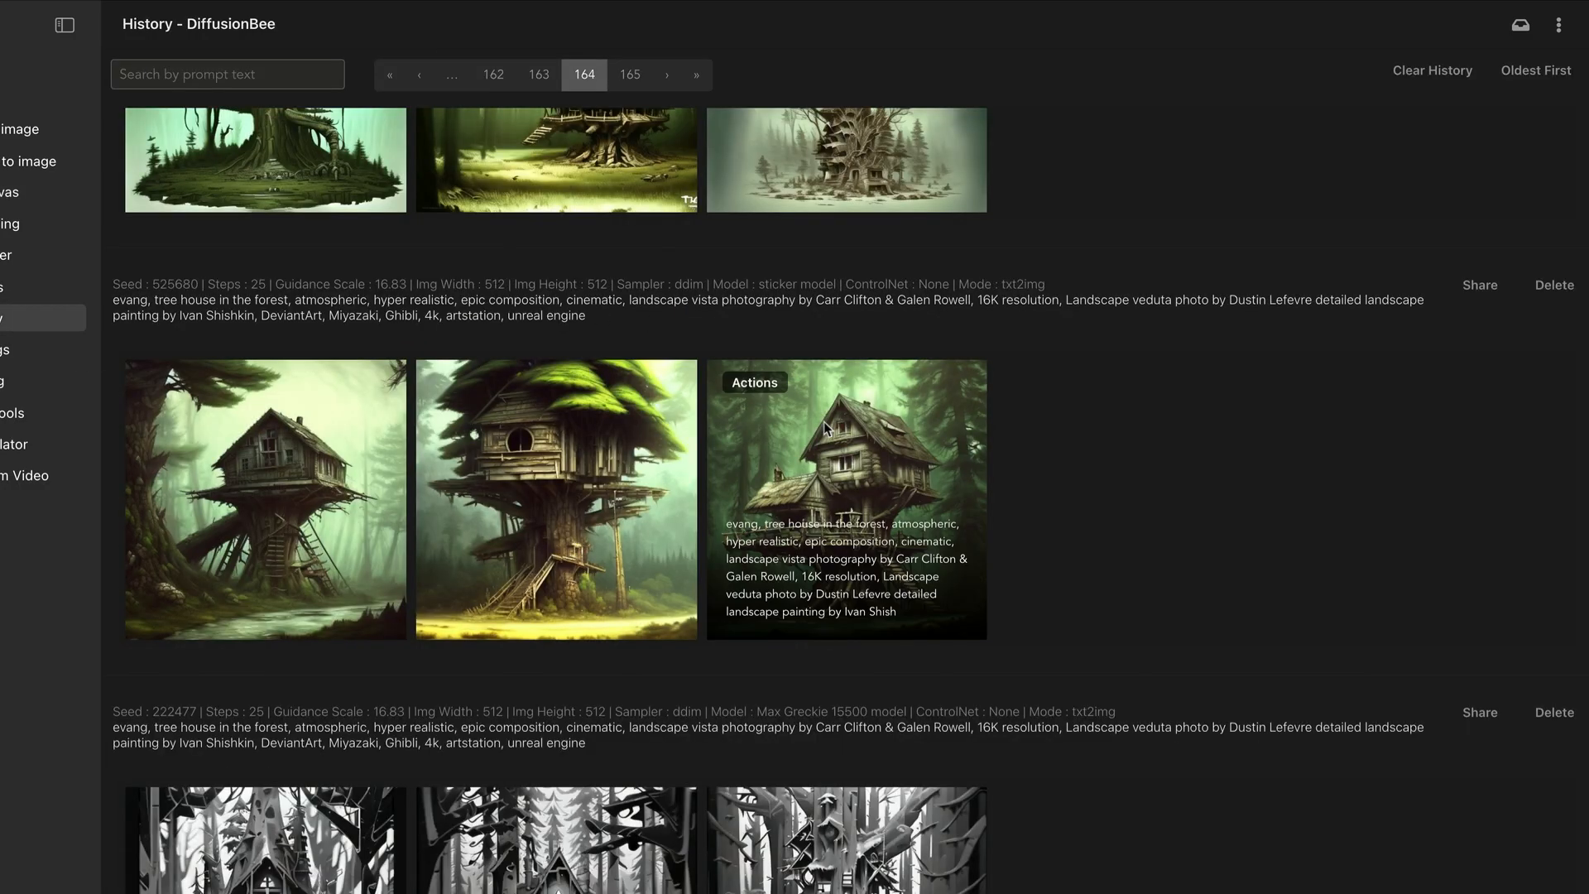
Look up the tree house image's model in the generation history, and return to the AI Canvas
scroll(674, 359, "down", 10)
scroll(674, 359, "down", 8)
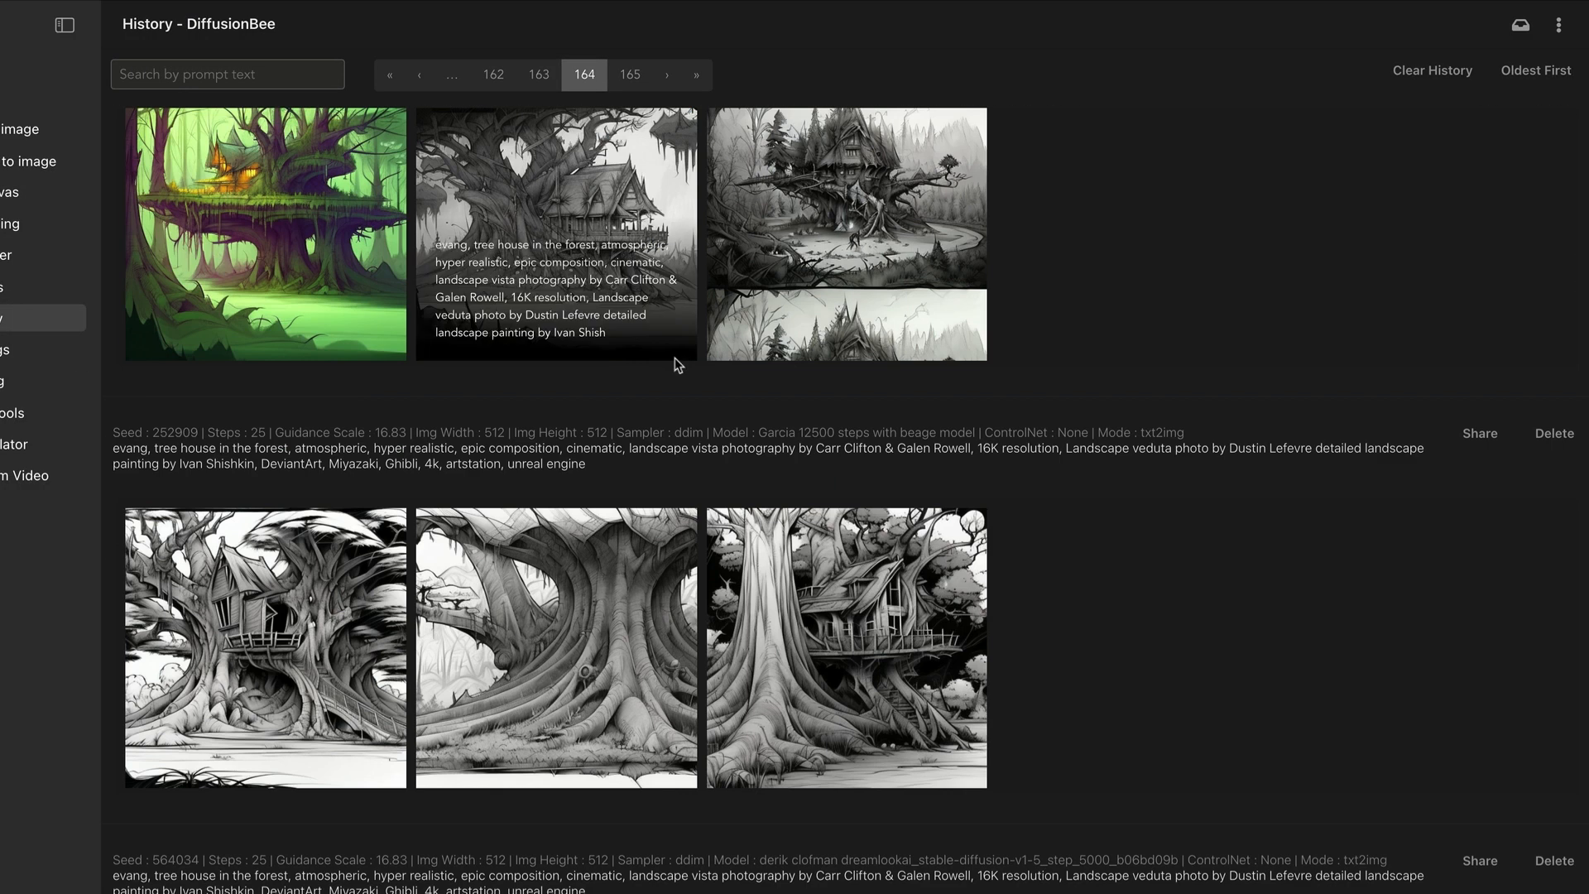
scroll(674, 357, "up", 3)
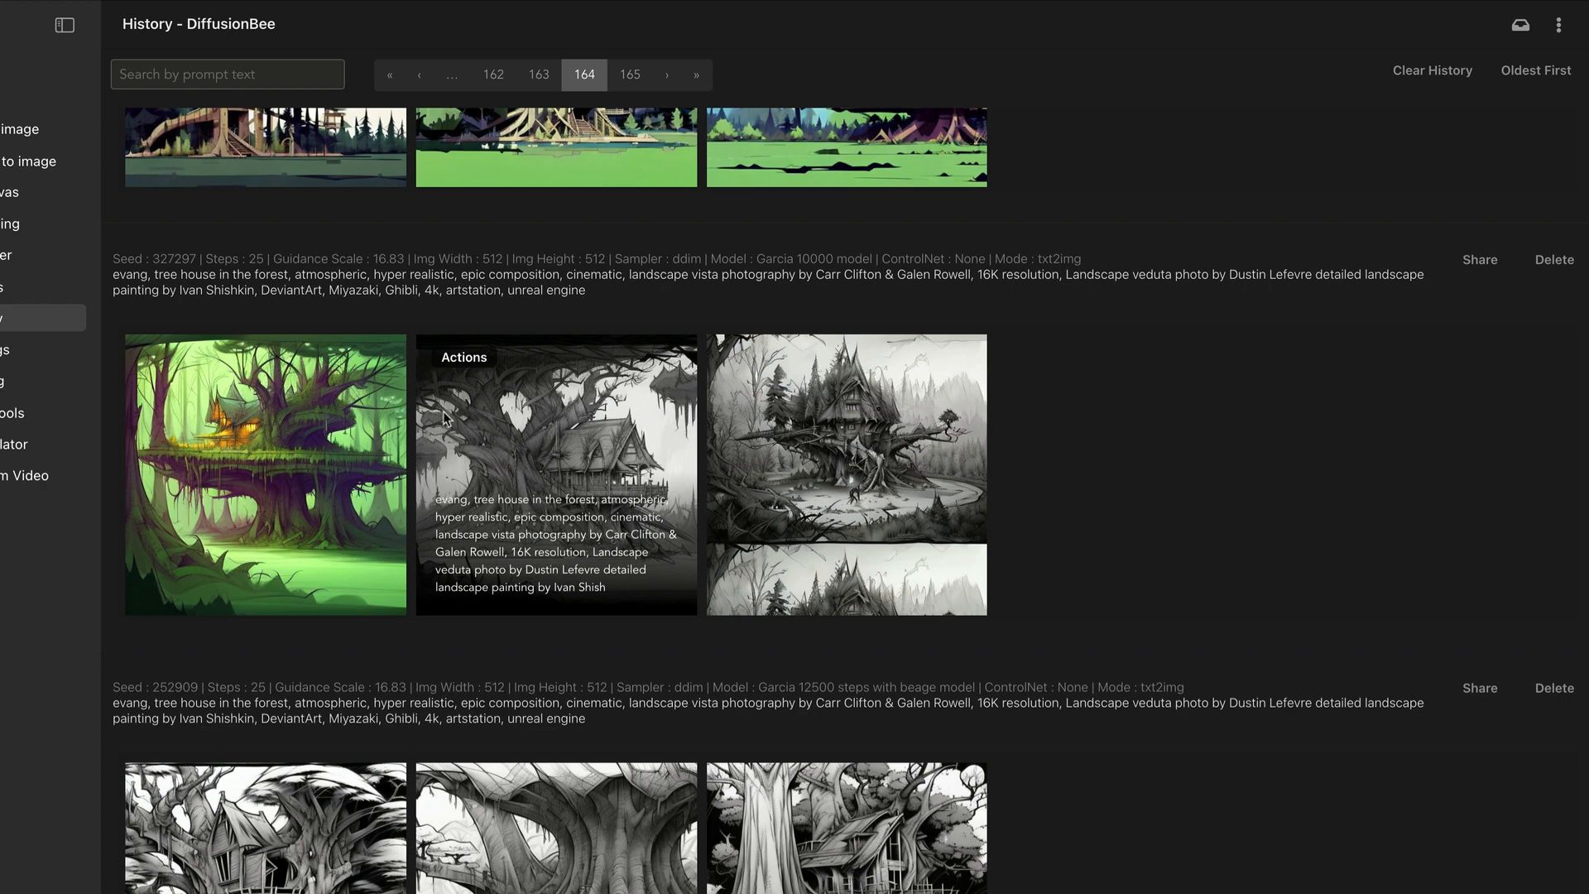
scroll(444, 418, "up", 4)
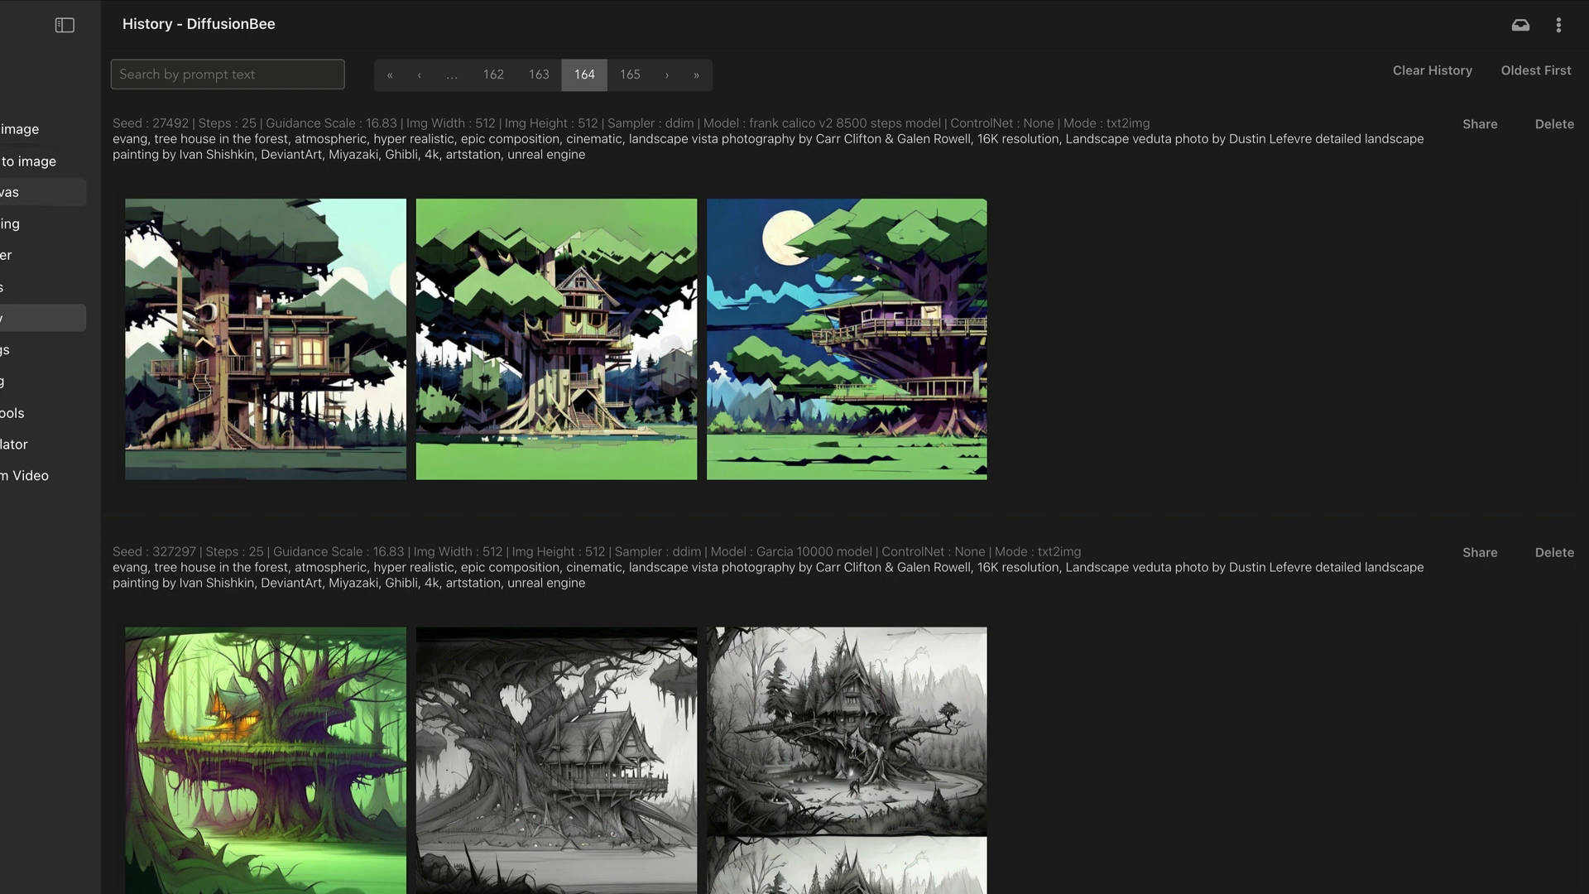
left_click(10, 192)
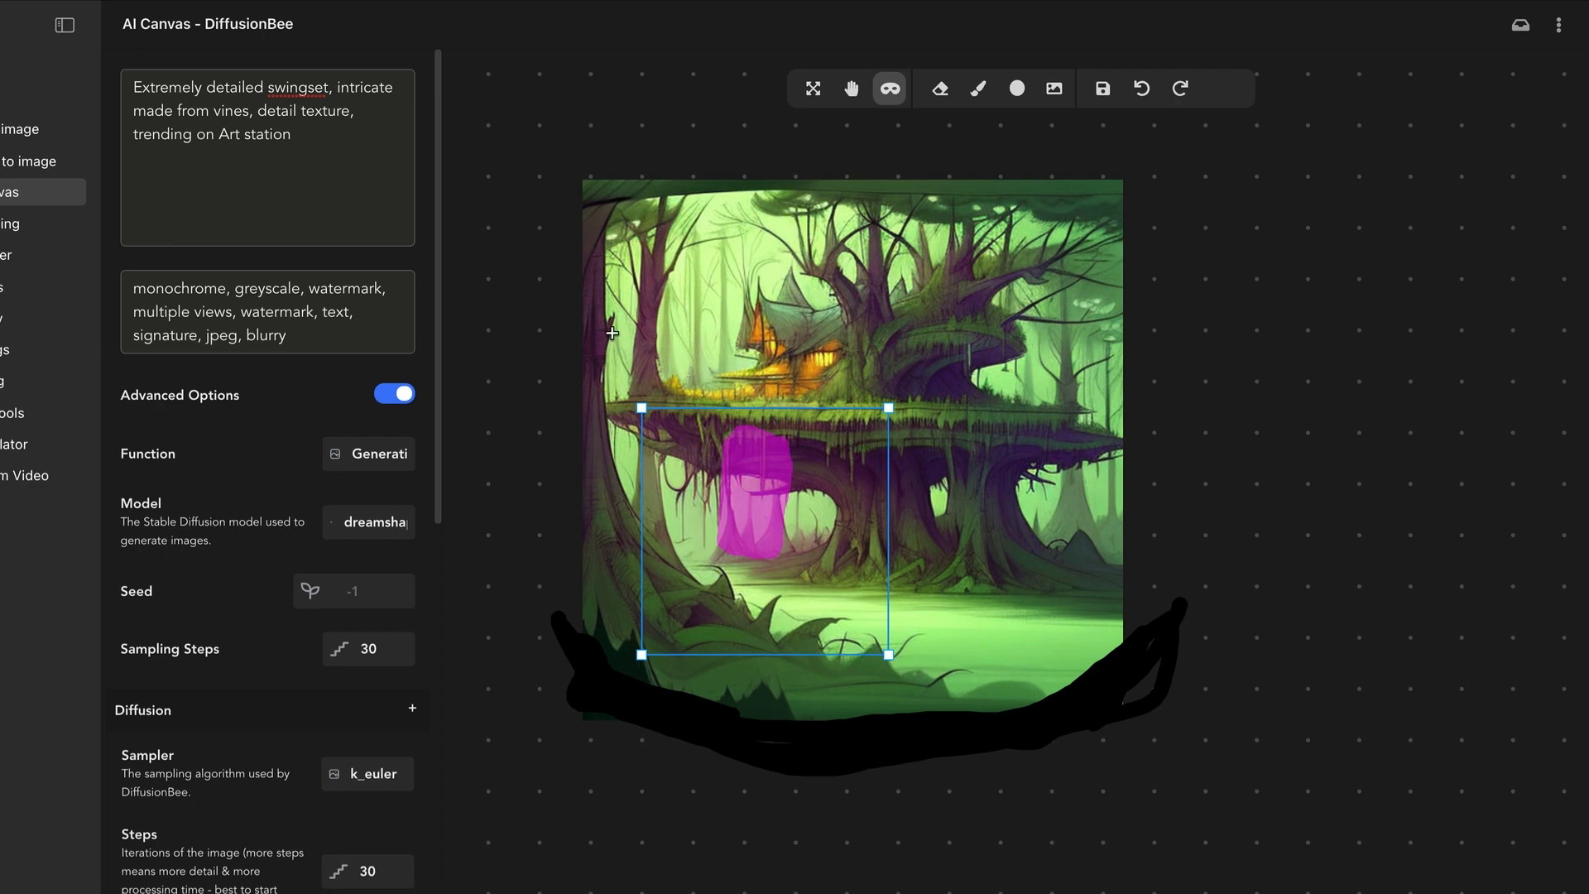
Keep the Generative Fill function and select the charicter concept sketch model for filling the masked area
left_click(386, 458)
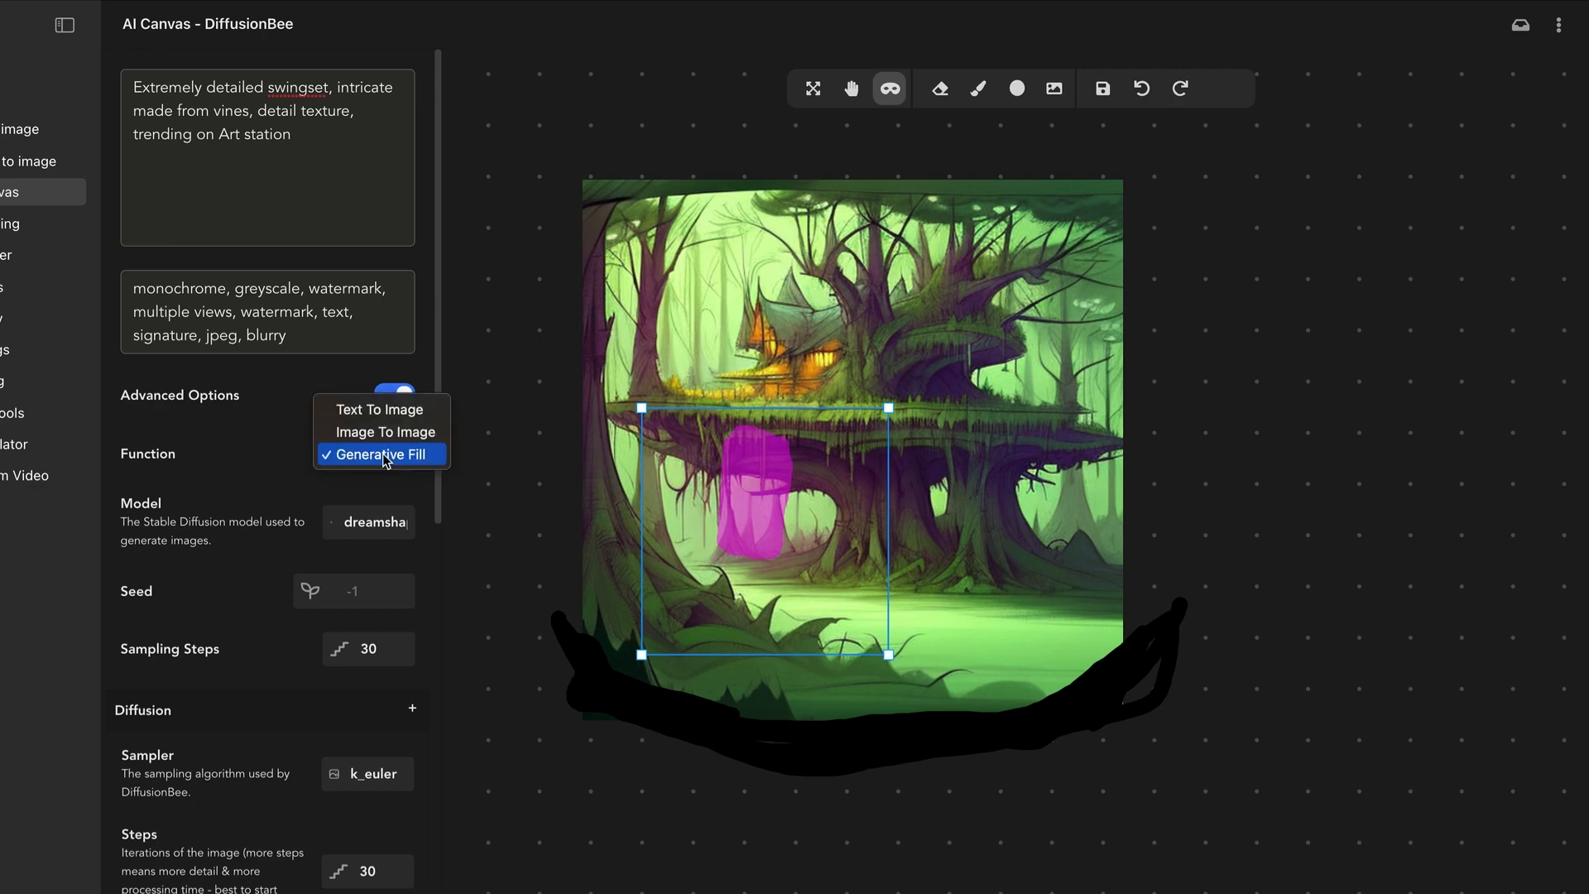
left_click(386, 455)
left_click(375, 522)
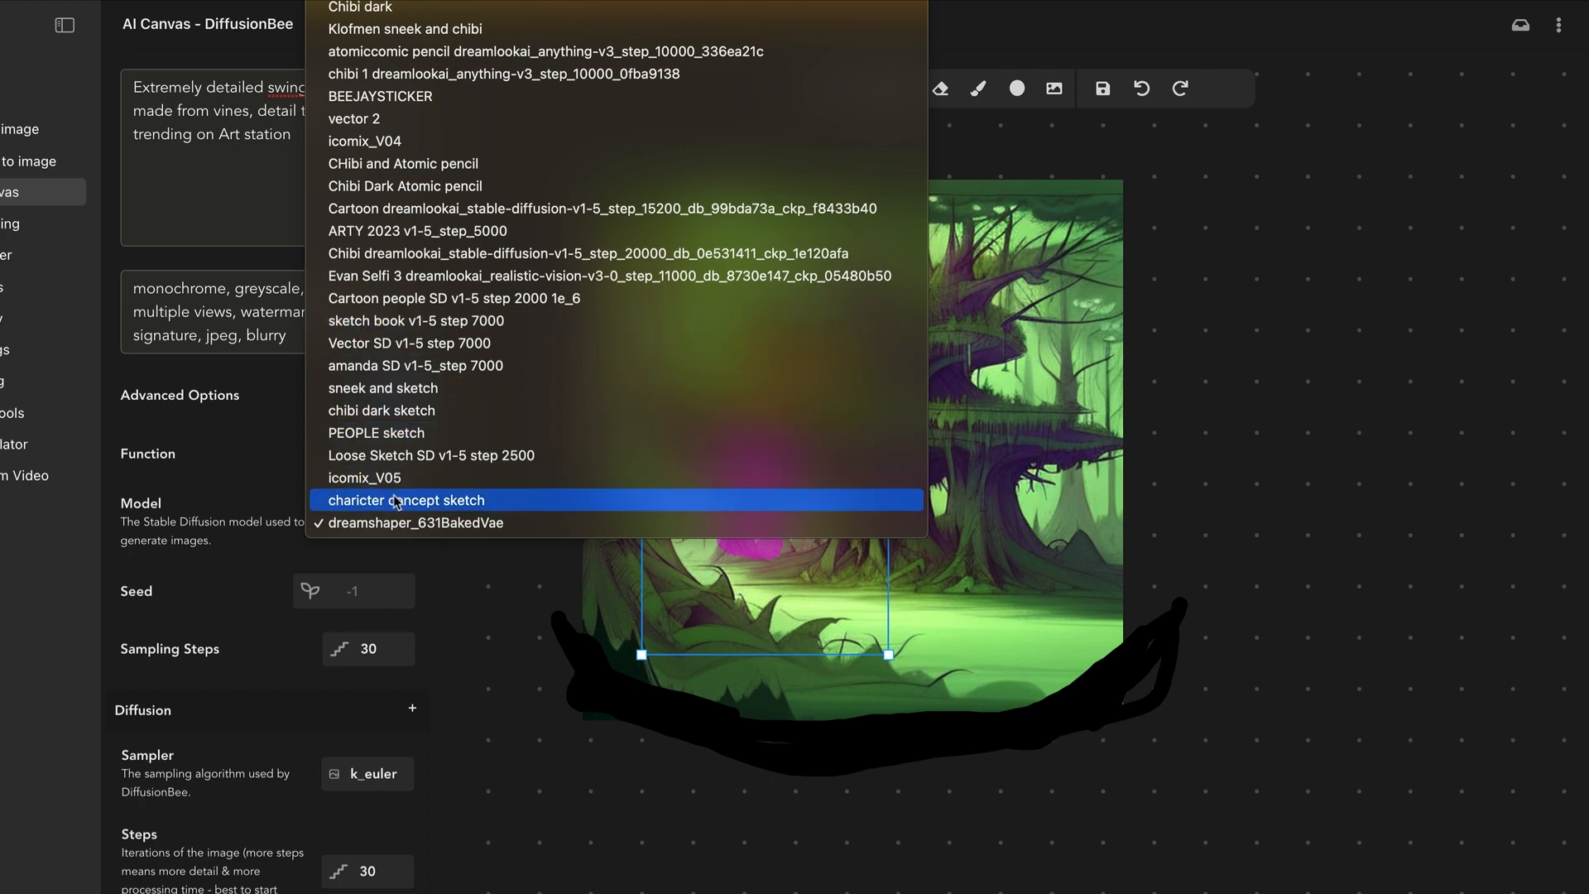
left_click(424, 500)
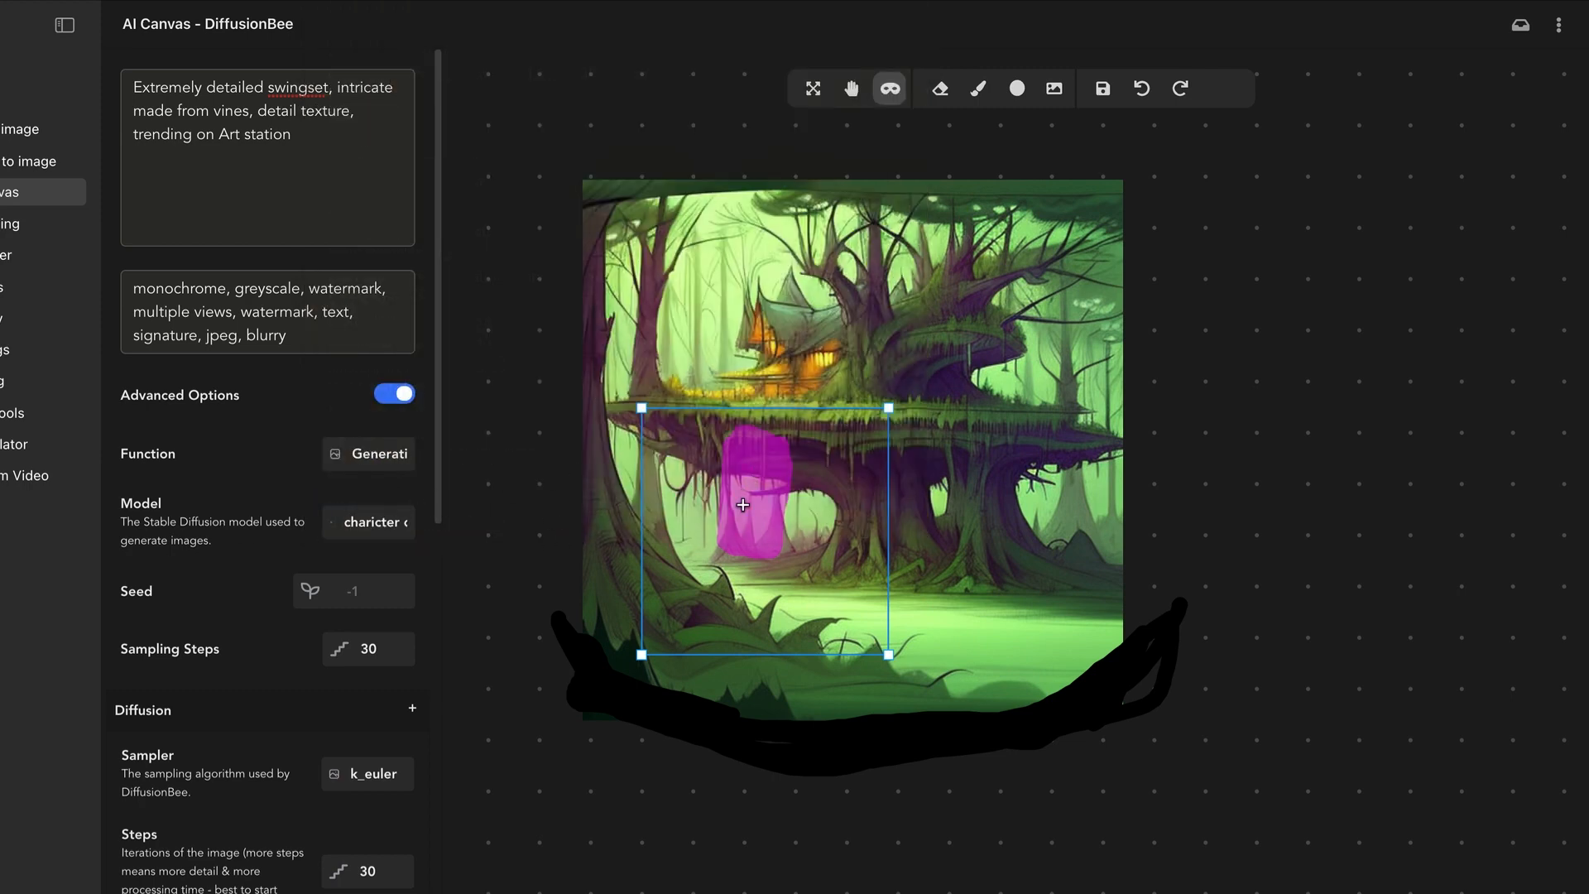
scroll(743, 504, "down", 2)
scroll(743, 504, "up", 5)
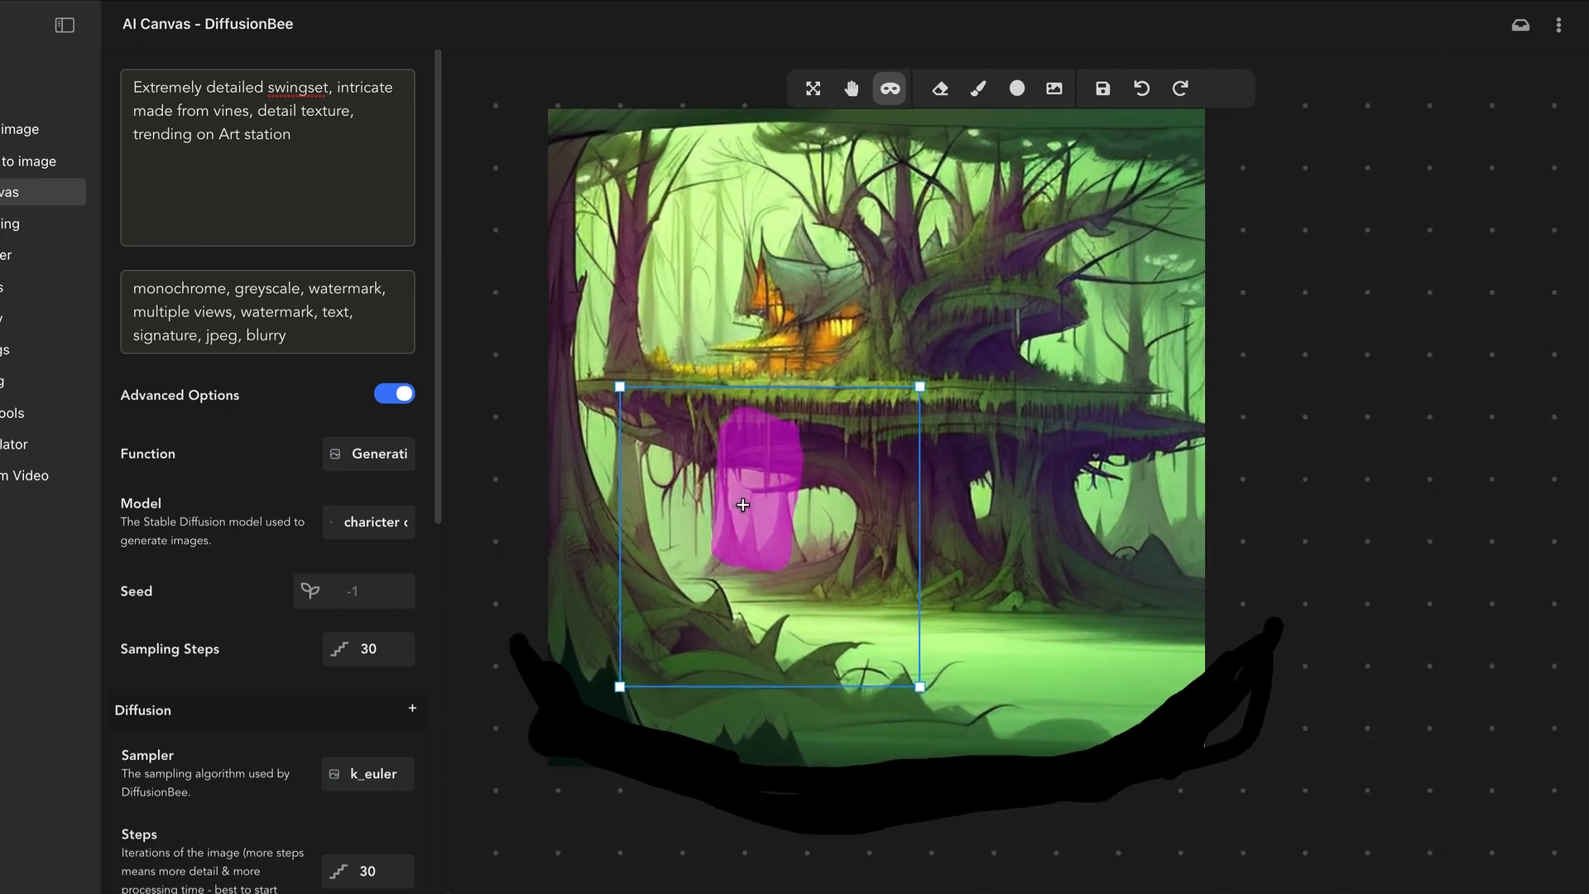
scroll(742, 504, "up", 3)
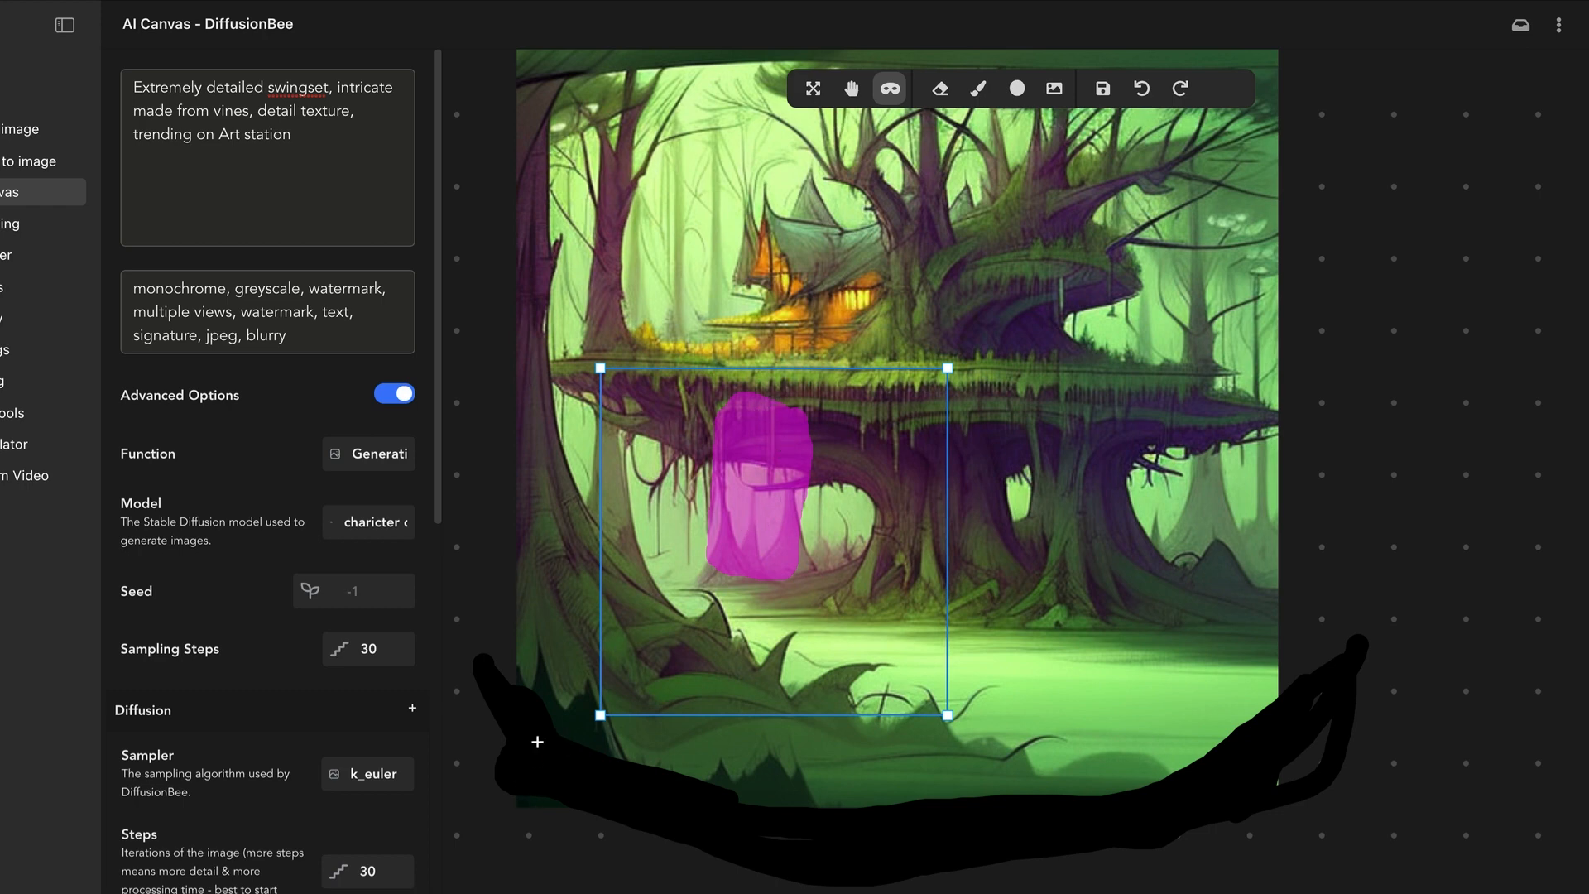
Generate the vine swingset in the masked area beneath the platform, keeping Only update masked turned on
scroll(277, 743, "down", 10)
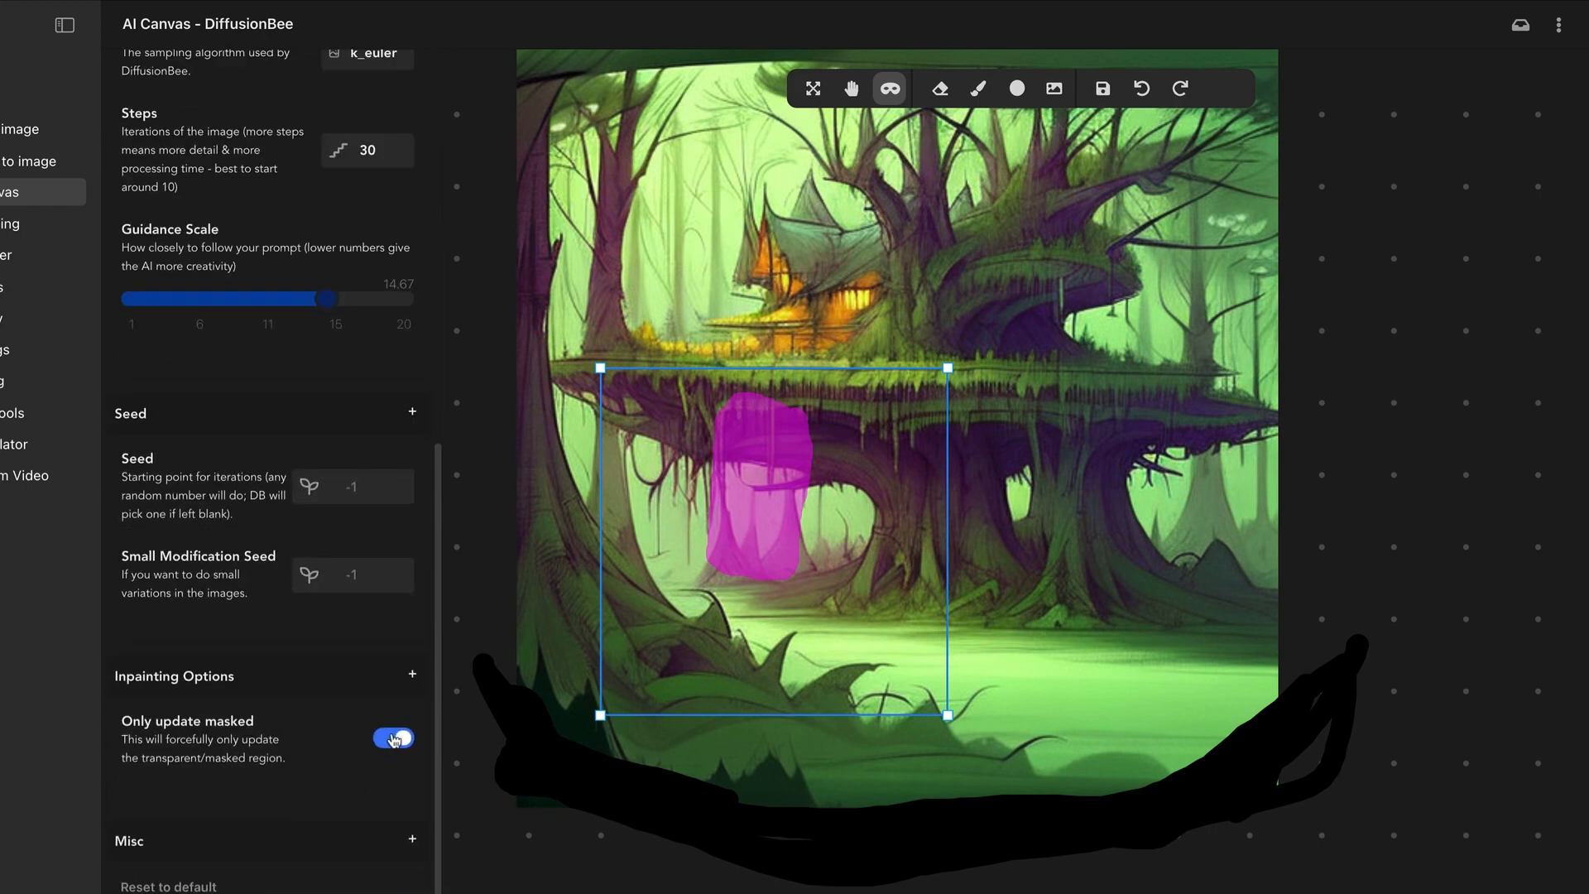
left_click(394, 738)
left_click(394, 738)
left_click(331, 893)
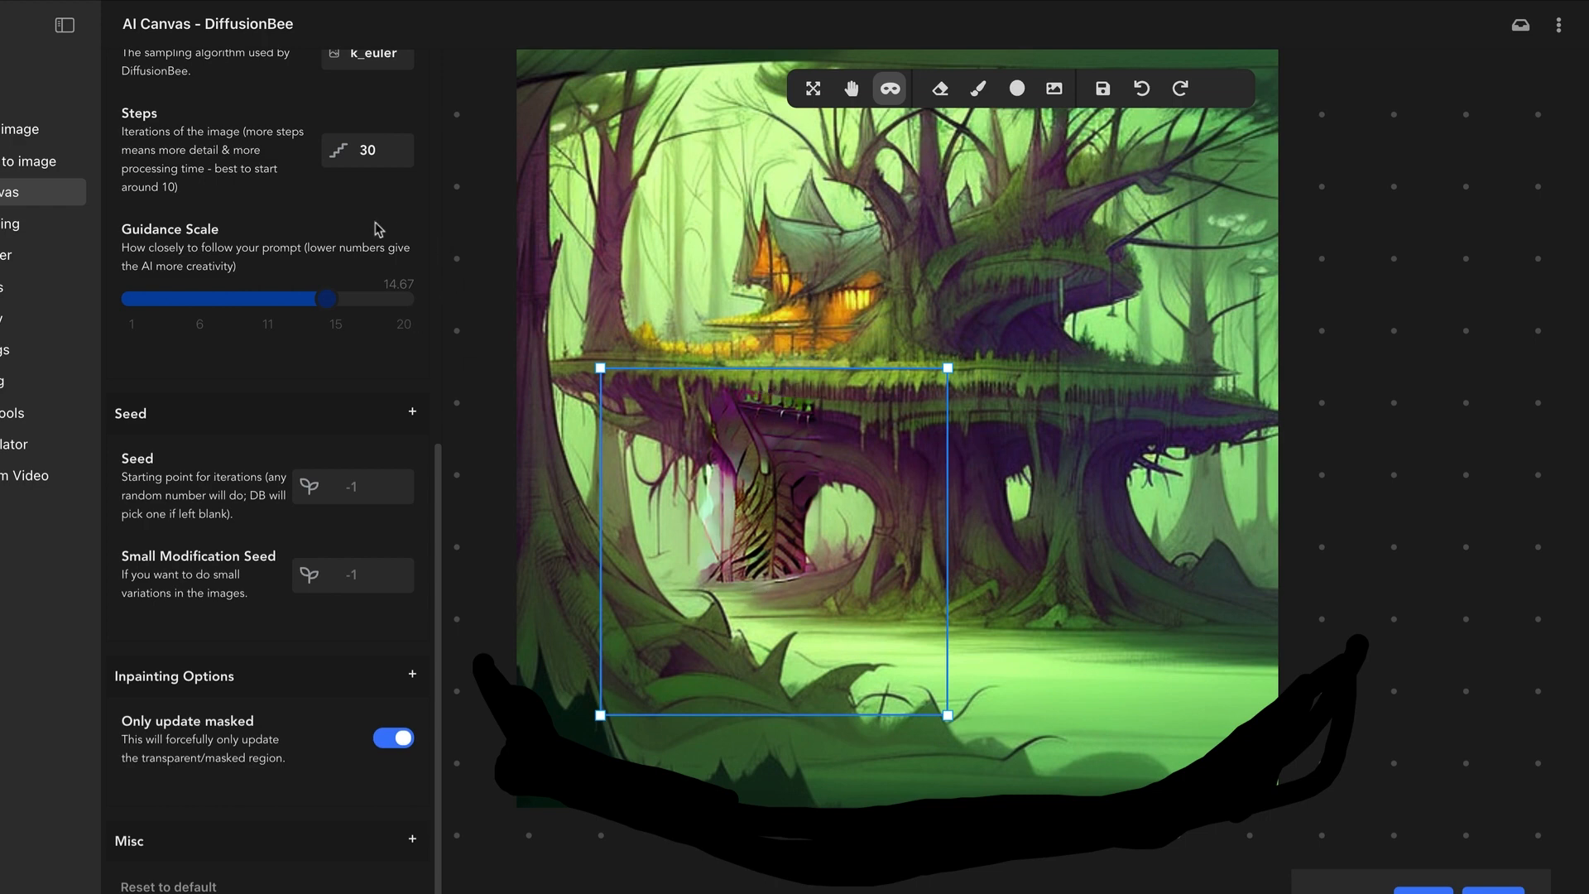
Move the generation frame aside to examine the filled area, and return the frame over the area beneath the platform
left_click(812, 88)
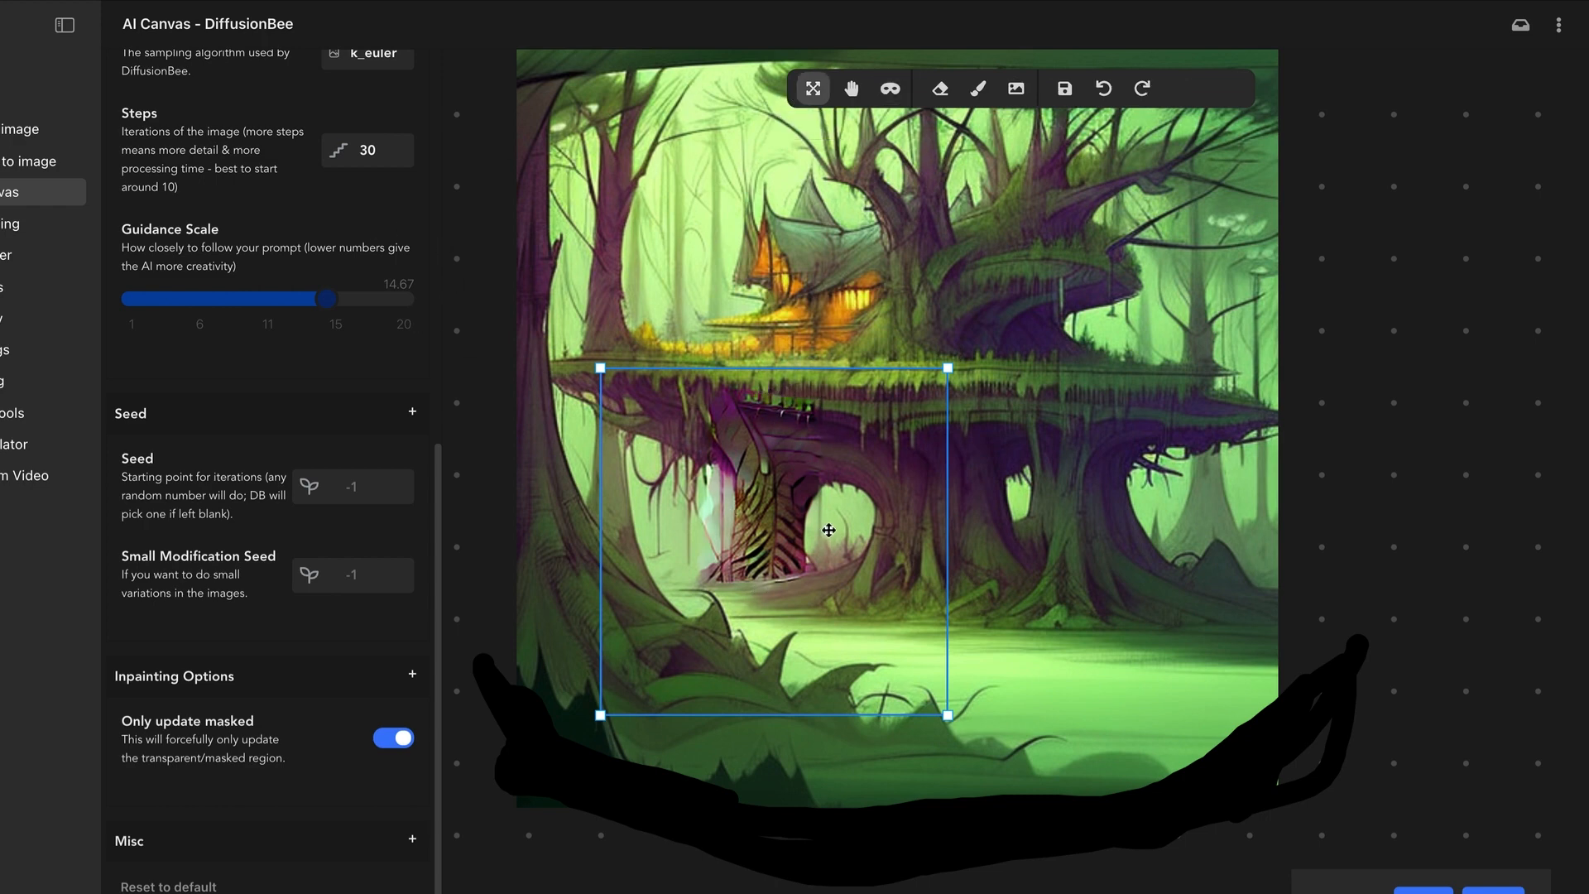
left_click_drag(828, 529, 391, 518)
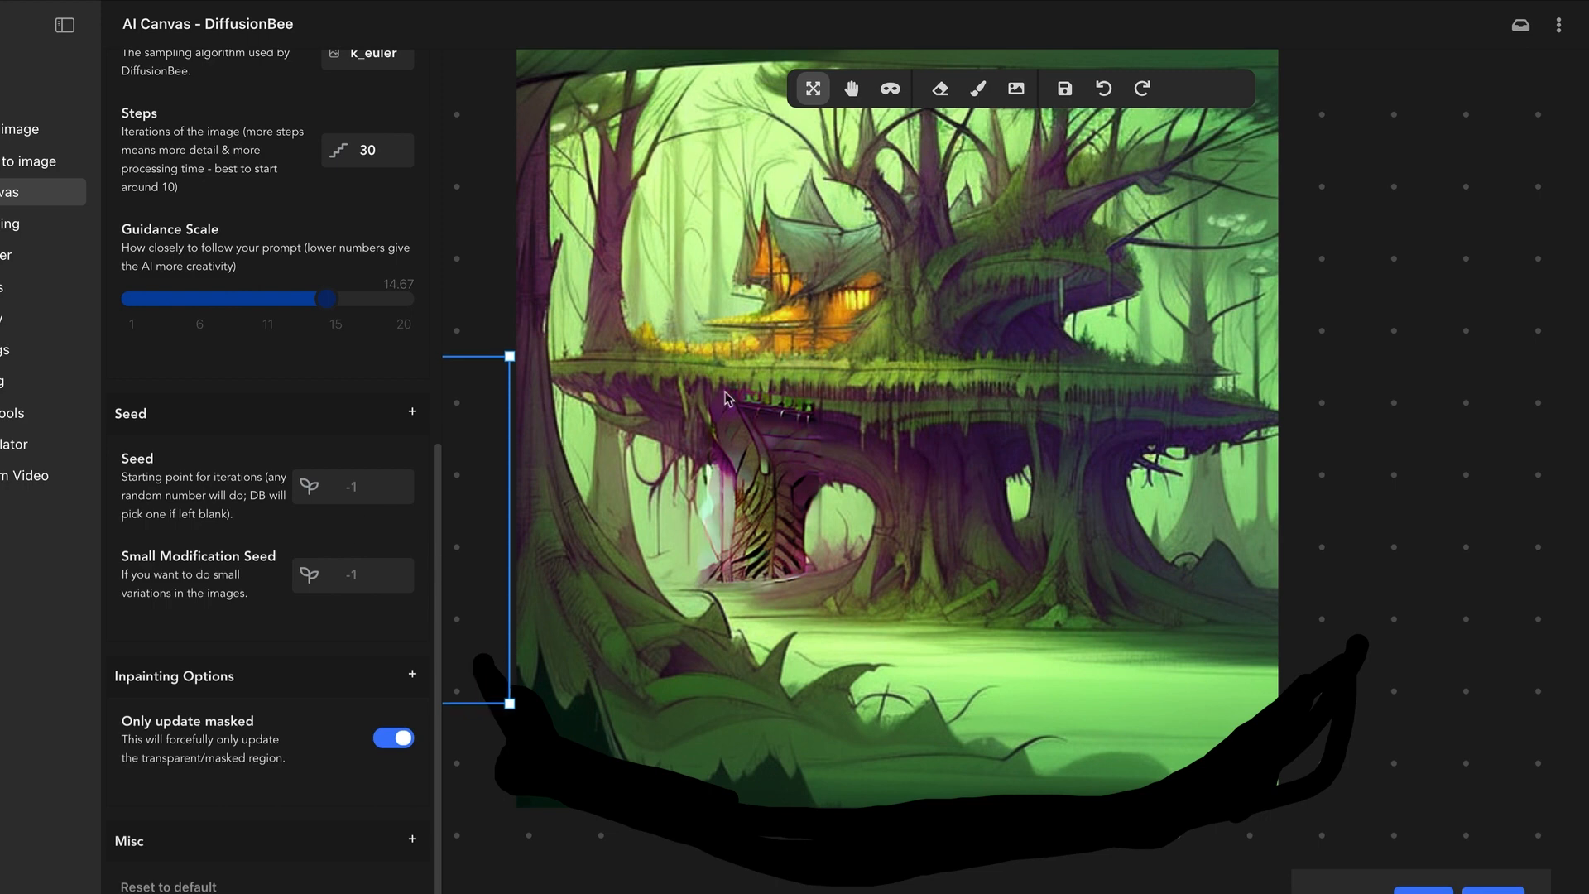
left_click(851, 87)
left_click_drag(706, 316, 1110, 335)
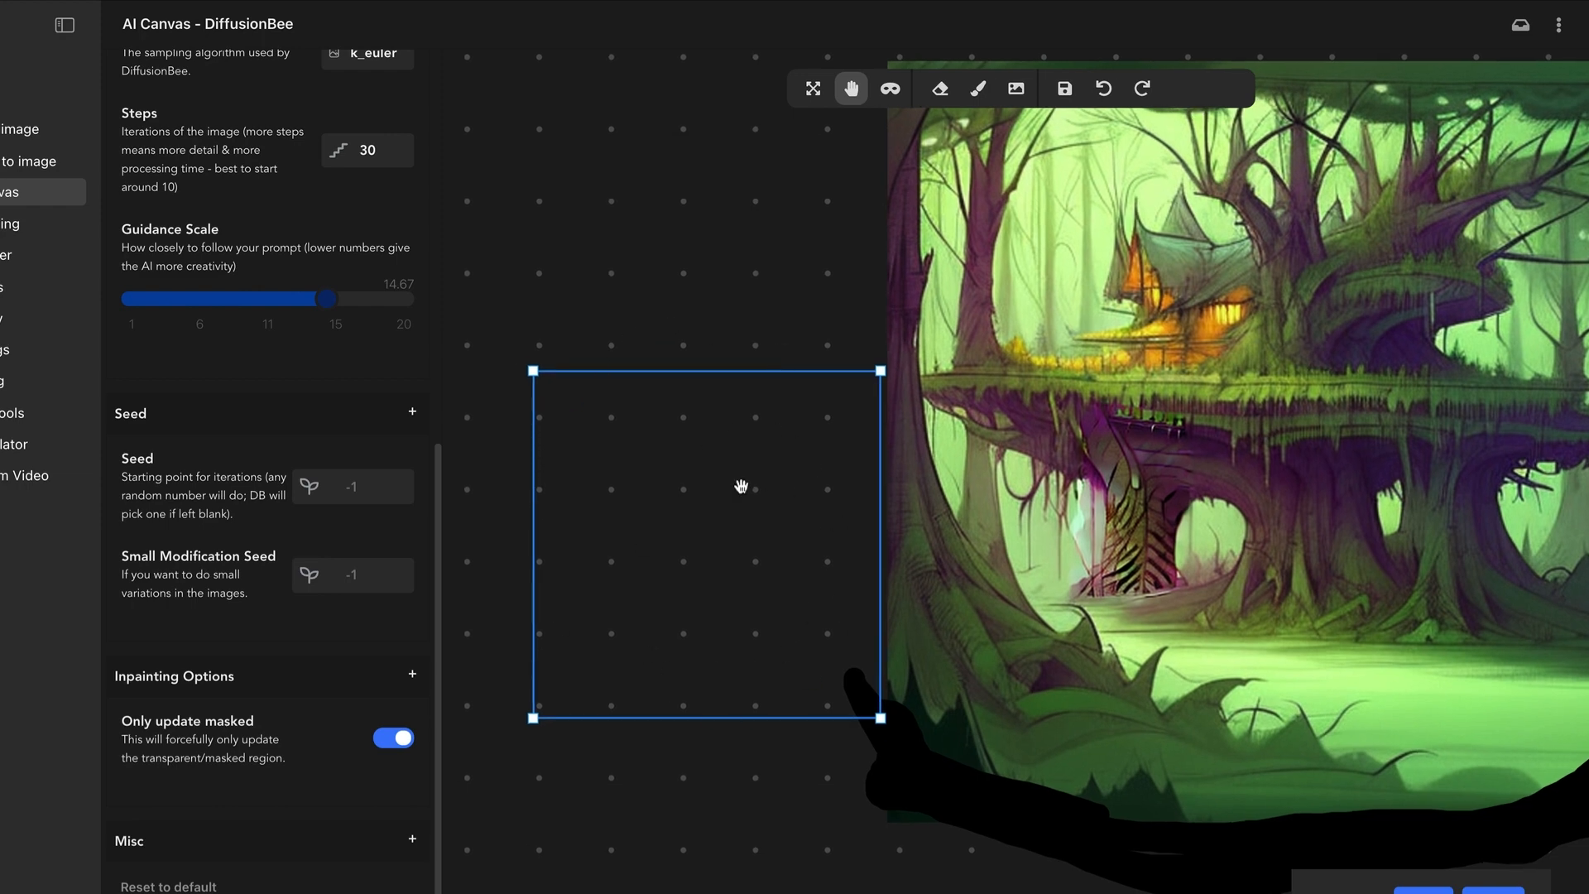
left_click_drag(1173, 552, 880, 585)
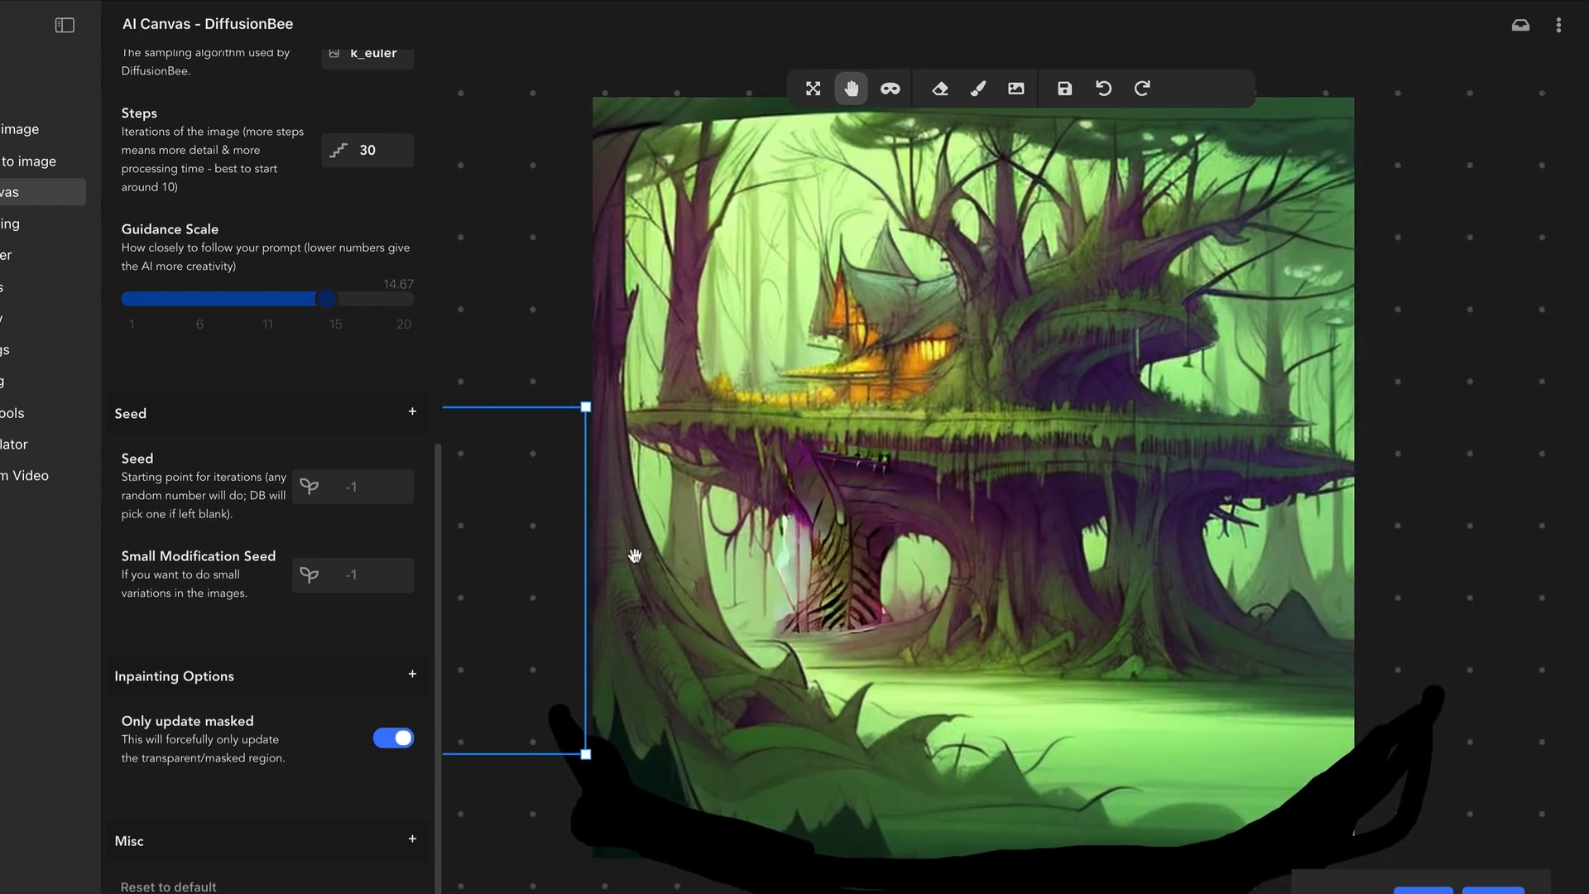
left_click_drag(475, 574, 908, 476)
left_click(813, 87)
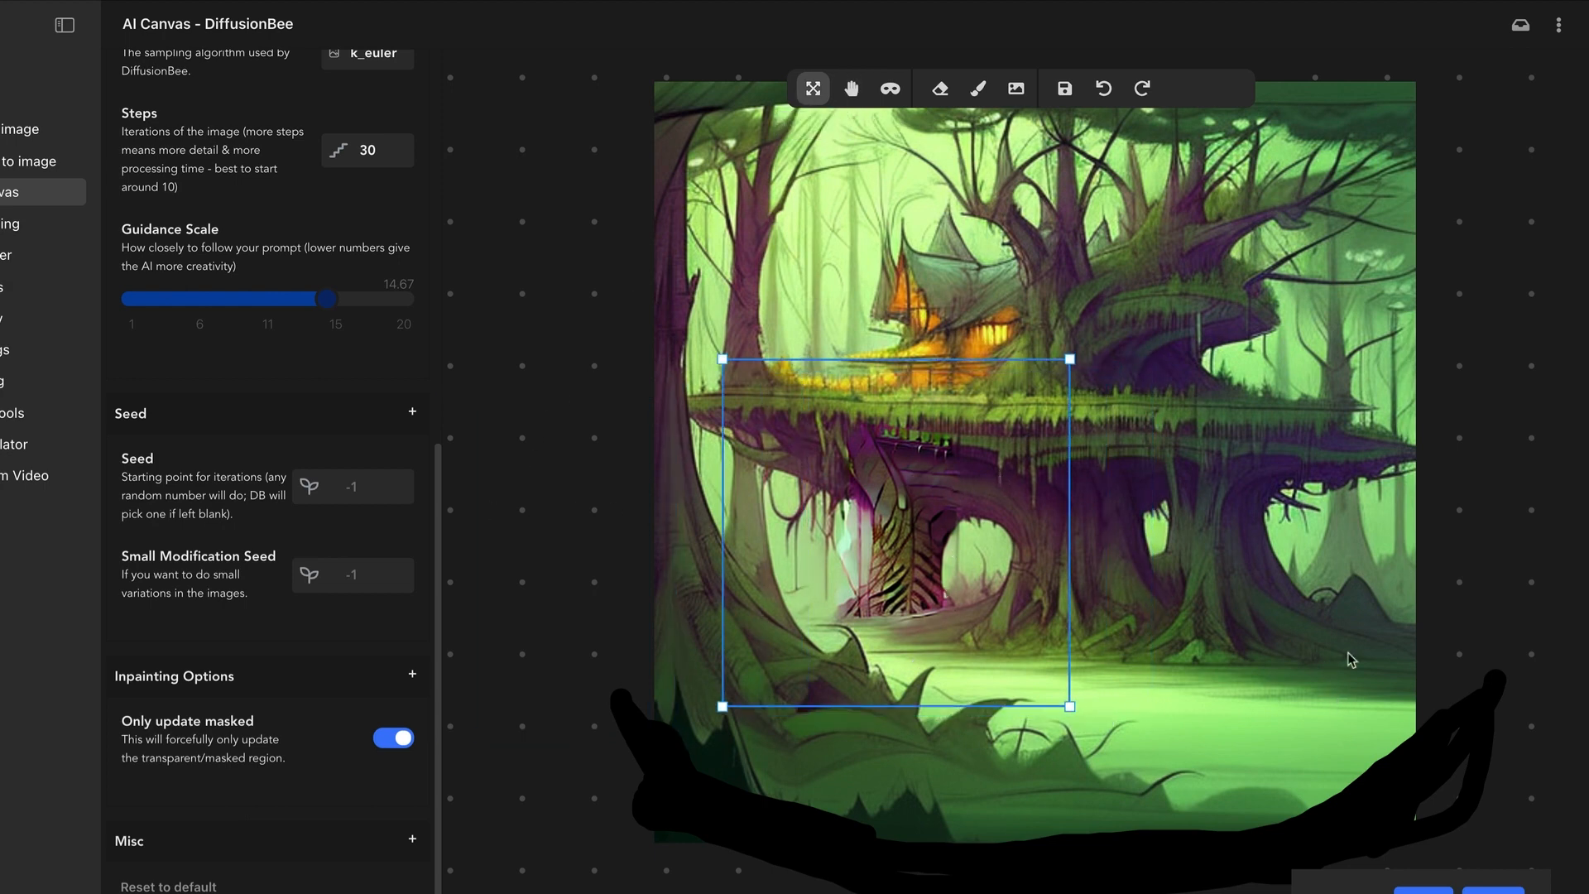
Undo the last fill and regenerate the swingset from a freshly painted mask beneath the tree house platform
left_click(1104, 88)
left_click(894, 91)
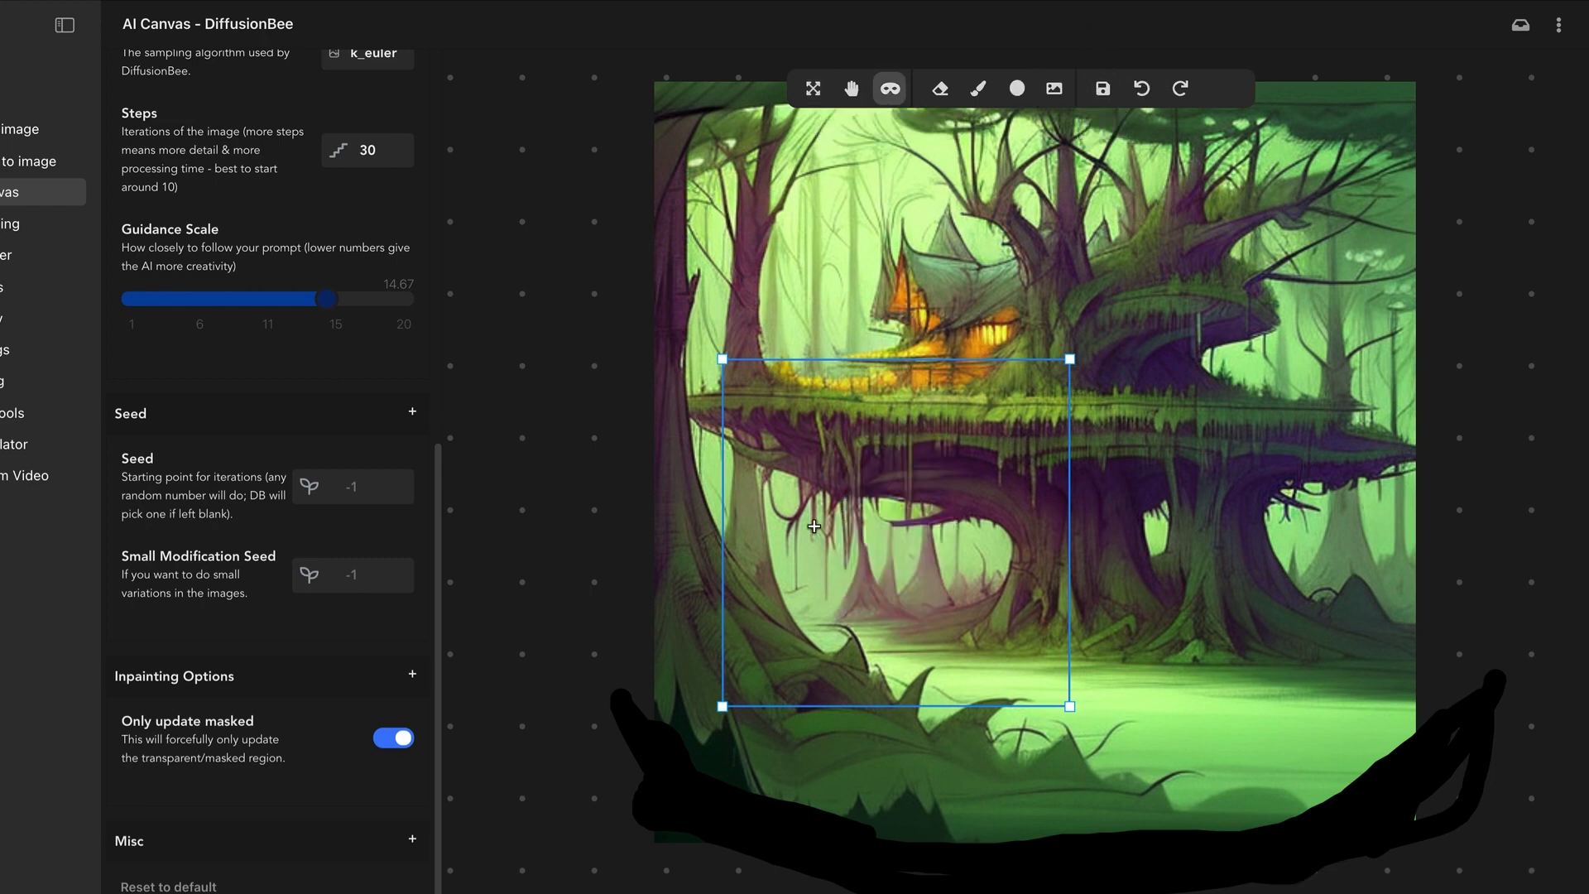
mouse_move(815, 453)
left_mouse_down()
mouse_move(954, 438)
mouse_move(941, 638)
mouse_move(826, 634)
mouse_move(835, 453)
mouse_move(899, 445)
mouse_move(912, 601)
mouse_move(865, 613)
mouse_move(855, 472)
mouse_move(910, 432)
mouse_move(930, 456)
mouse_move(920, 544)
mouse_move(936, 631)
mouse_move(938, 459)
mouse_move(898, 491)
mouse_move(916, 595)
left_mouse_up()
mouse_move(907, 450)
left_mouse_down()
mouse_move(923, 605)
mouse_move(910, 627)
mouse_move(872, 616)
mouse_move(890, 483)
mouse_move(865, 484)
mouse_move(869, 559)
left_mouse_up()
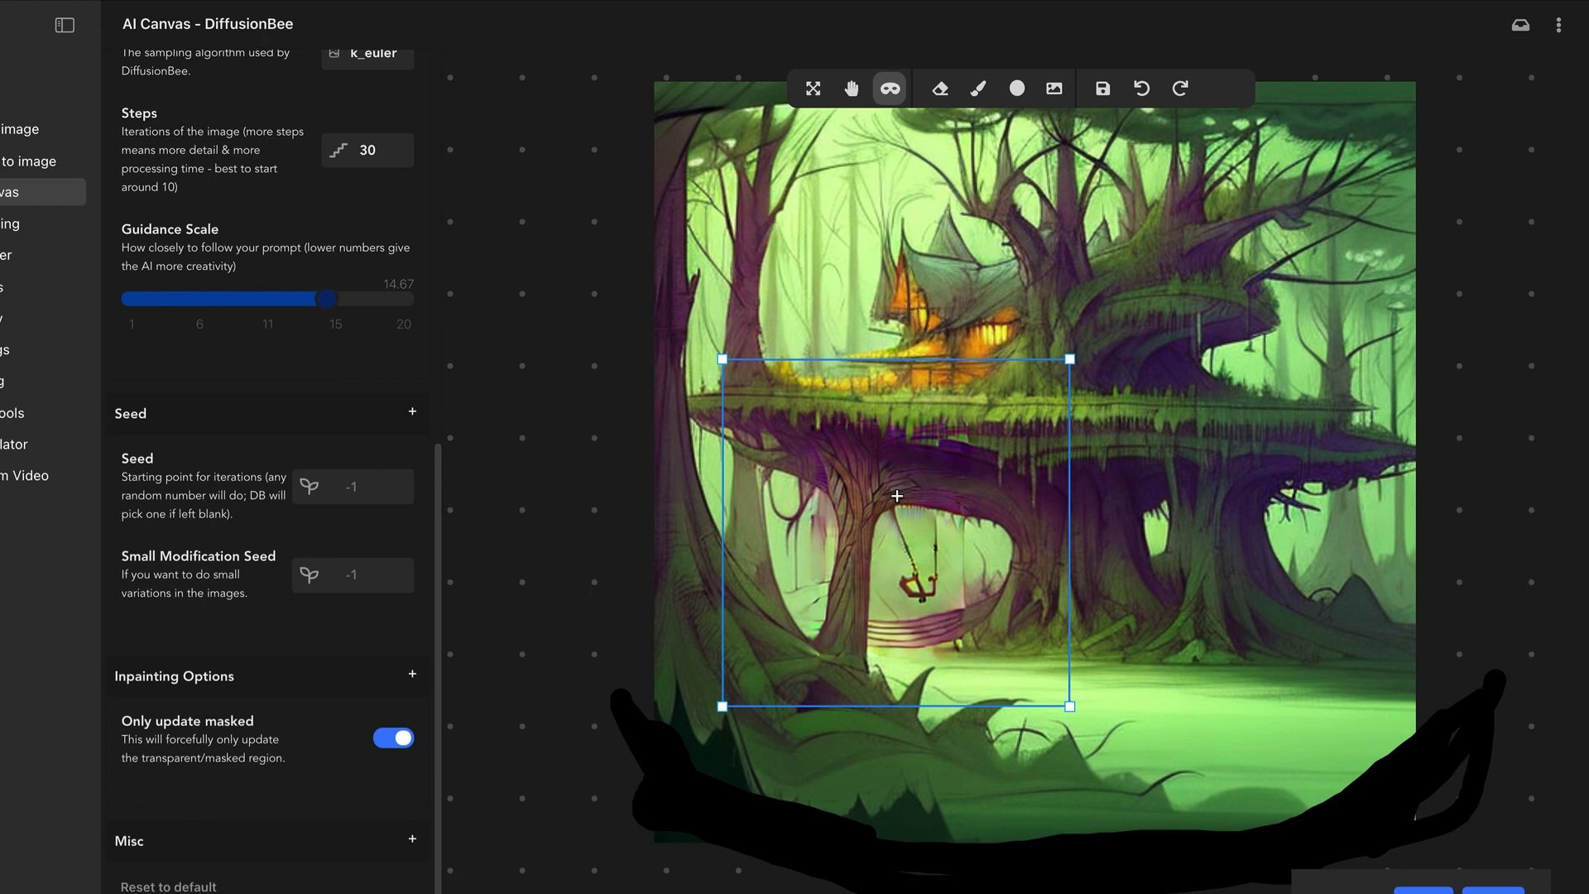
Compare the tree house image before and after the new swingset fill by undoing and redoing it
left_click(1142, 88)
left_click(1178, 89)
left_click(1142, 88)
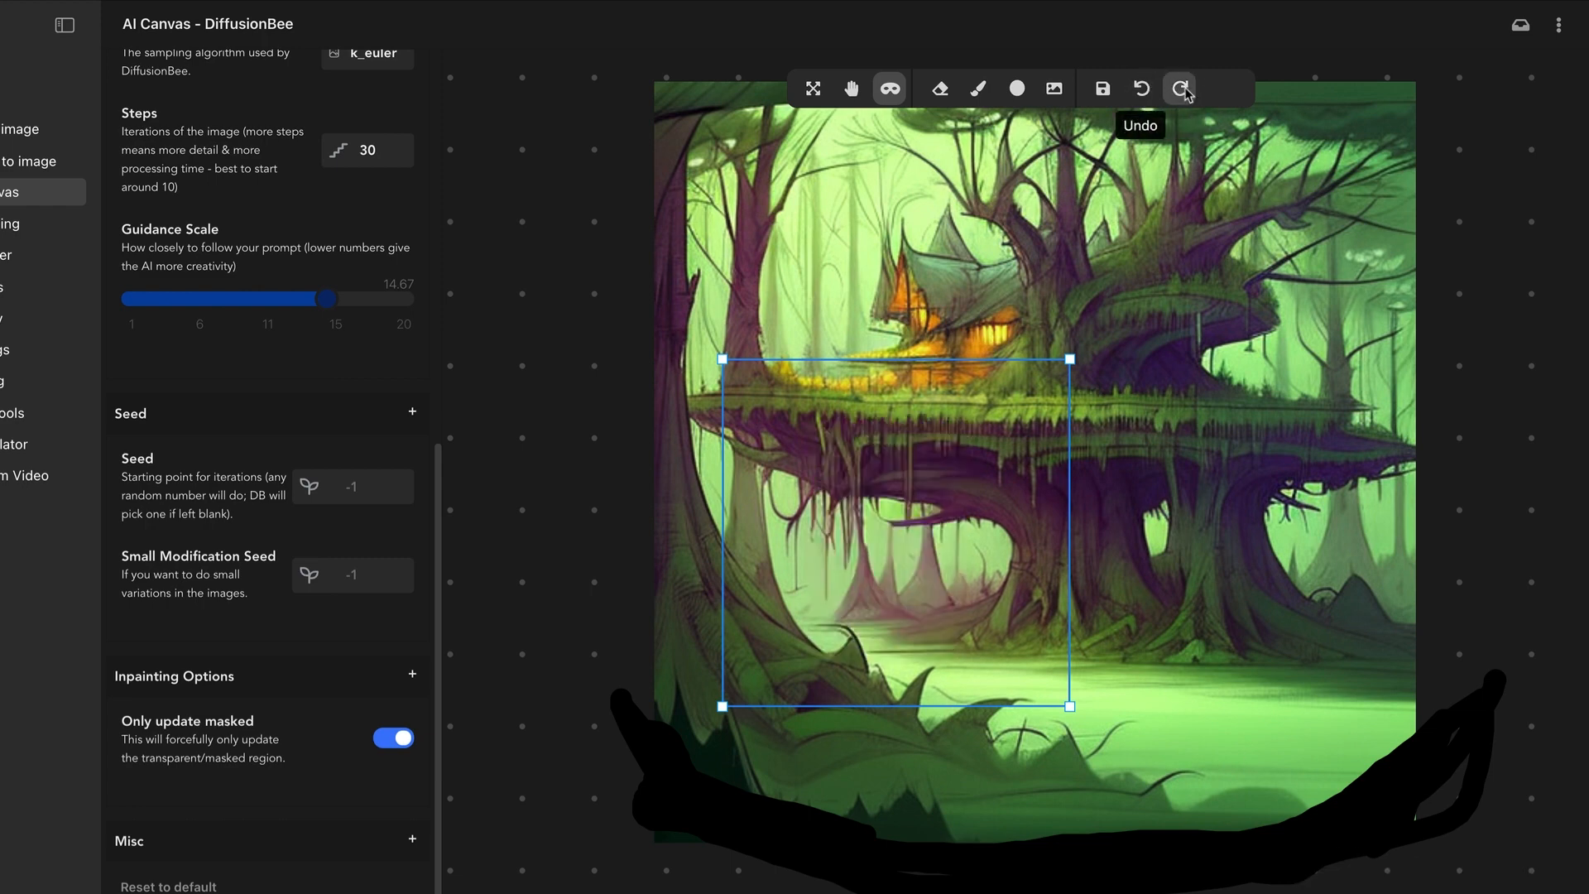
left_click(1178, 89)
left_click(1141, 89)
left_click(1178, 89)
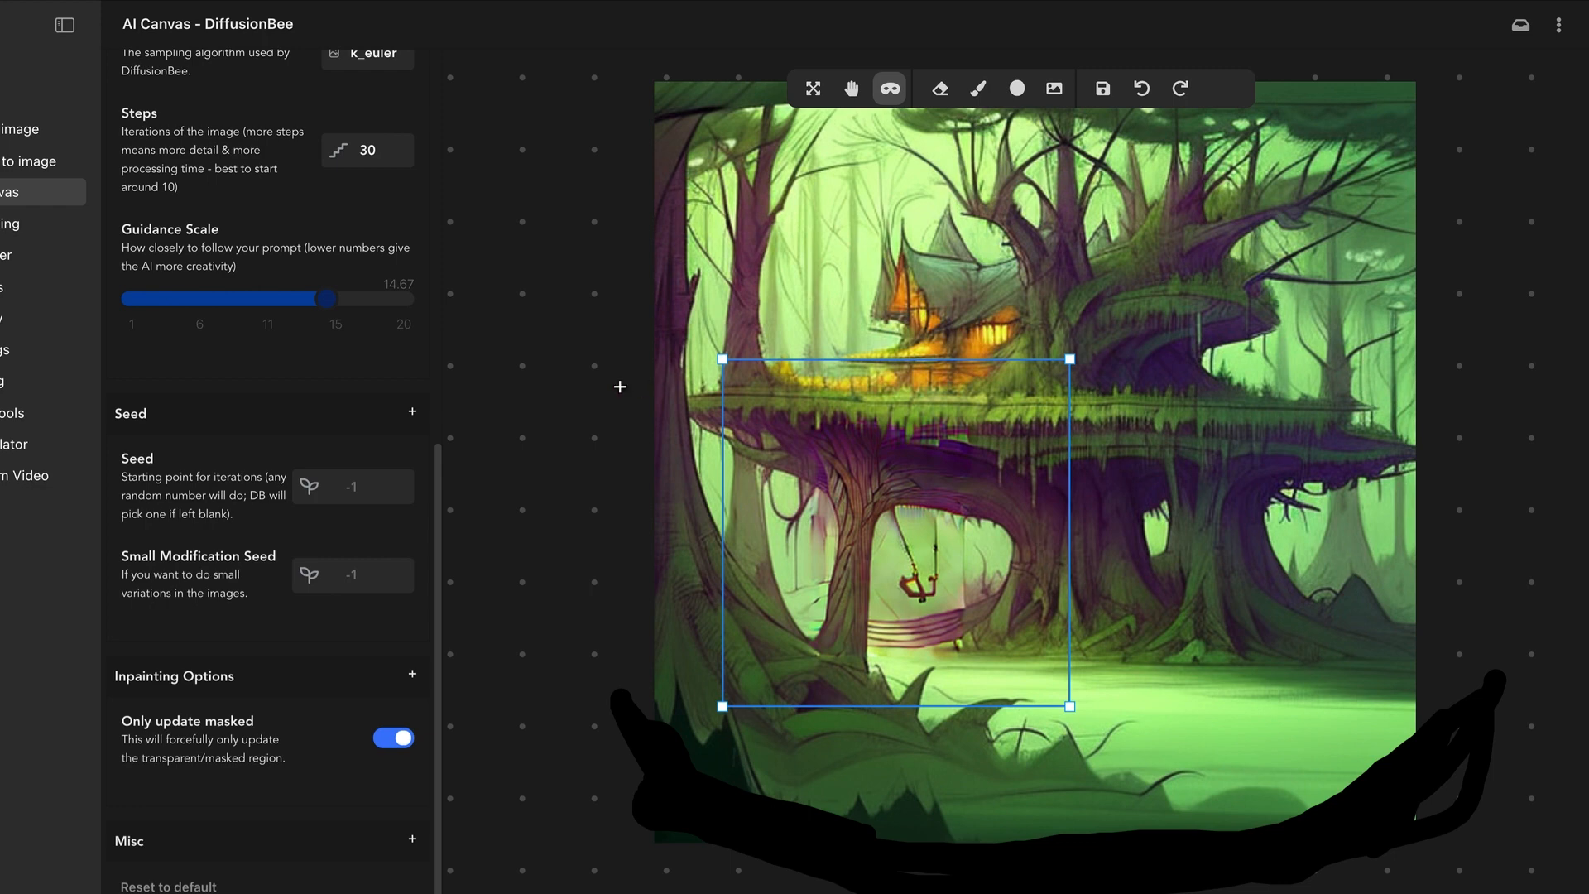
scroll(540, 418, "up", 2)
scroll(542, 417, "down", 4)
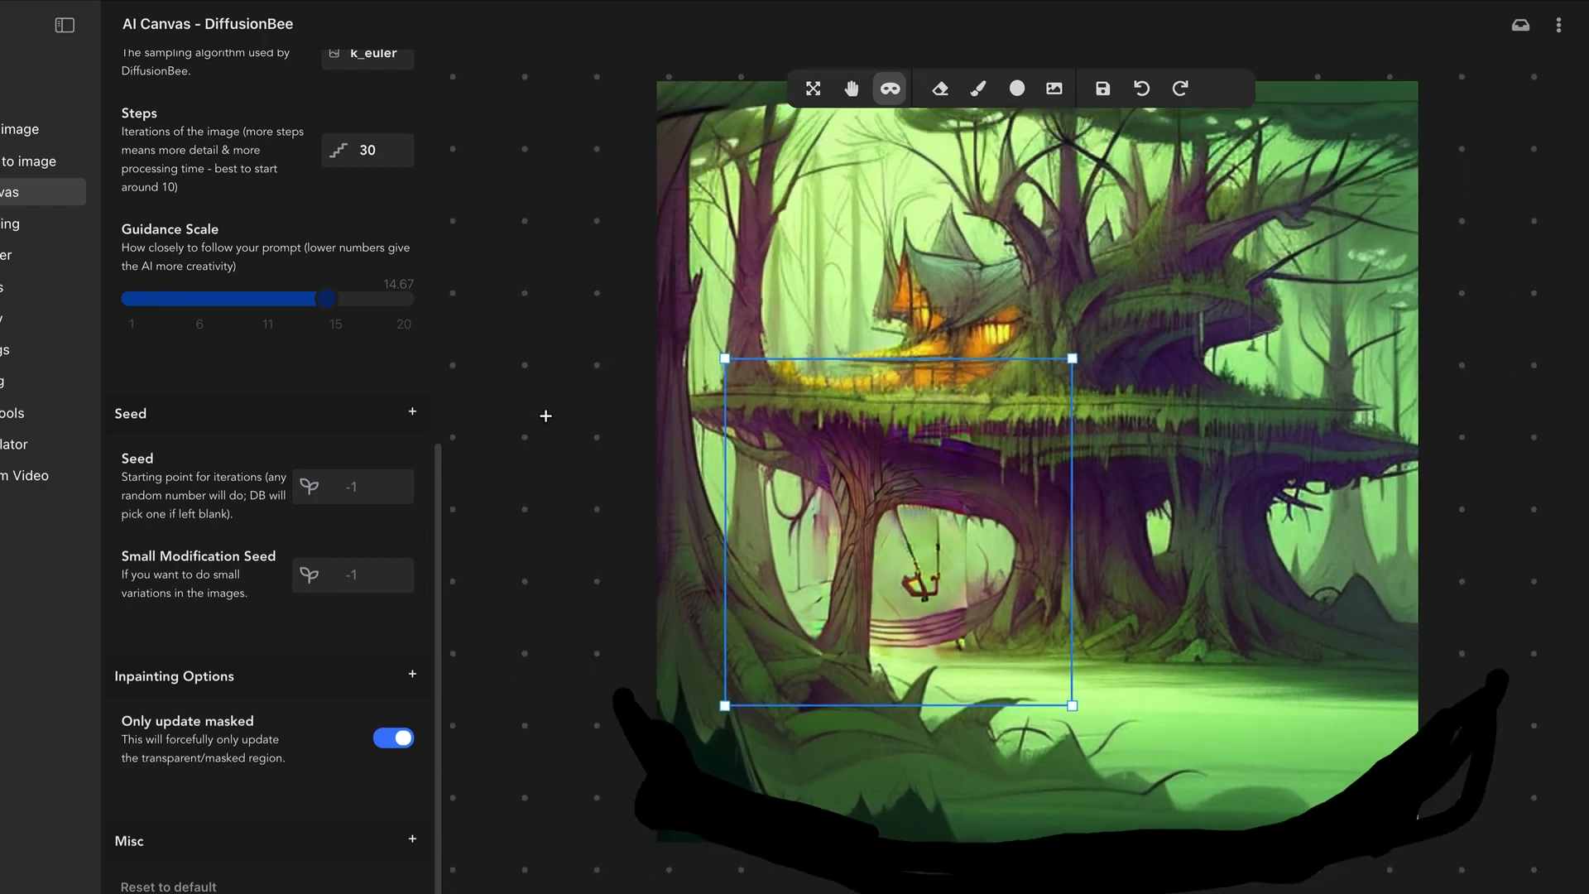
scroll(546, 415, "down", 5)
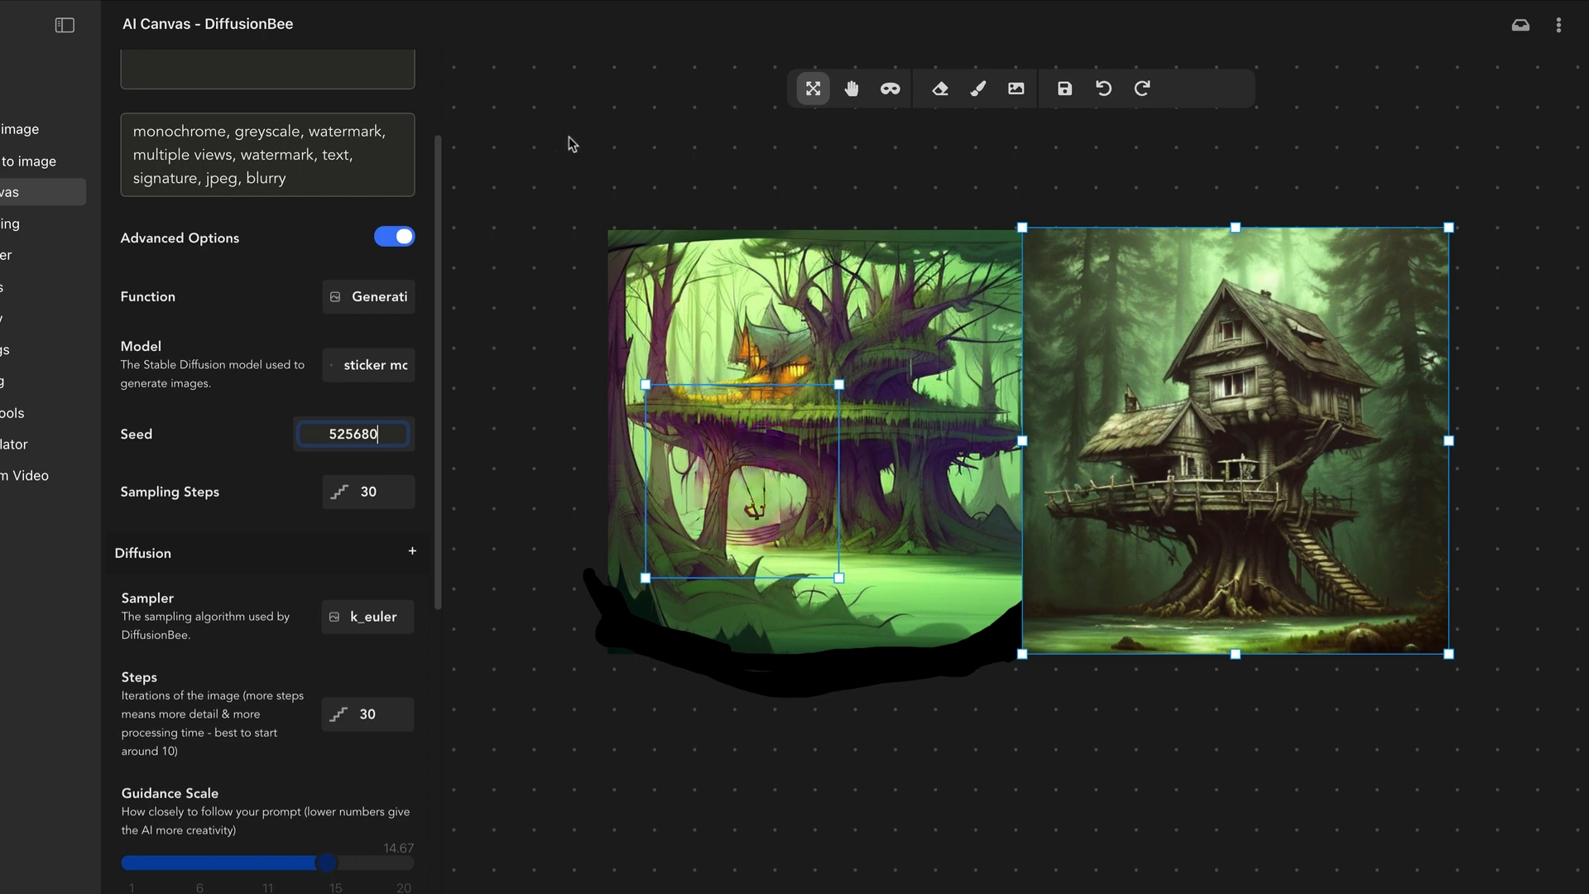
Enlarge the generation frame to span the lower parts of both tree house images and generate a swamp fill there
left_click(979, 90)
left_click_drag(734, 509, 1332, 791)
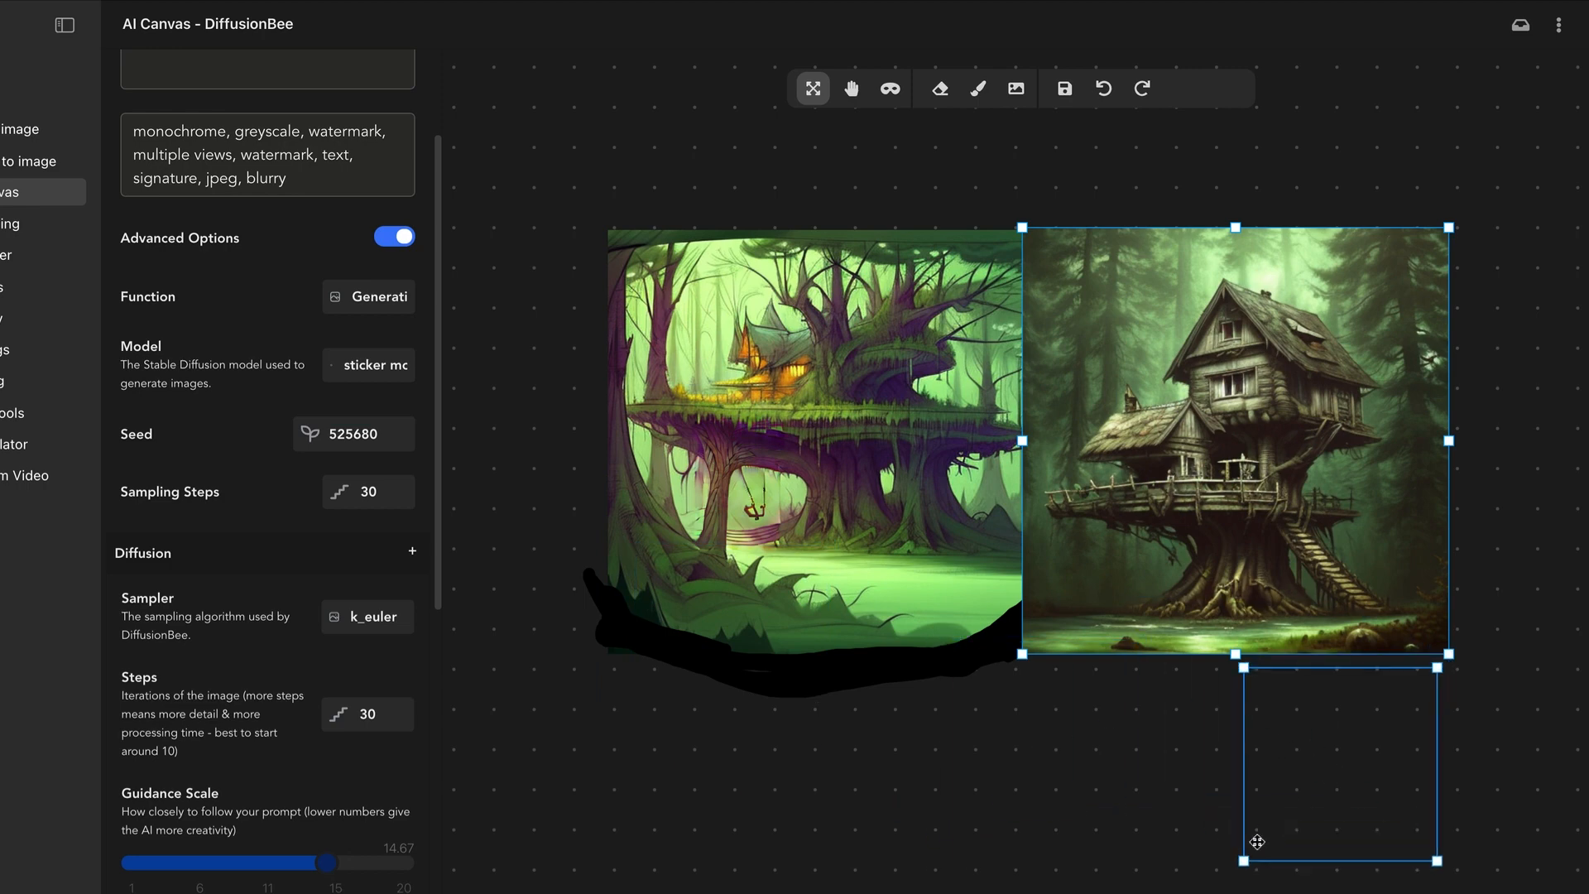
left_click_drag(1246, 862, 424, 858)
left_click_drag(1150, 893, 1037, 849)
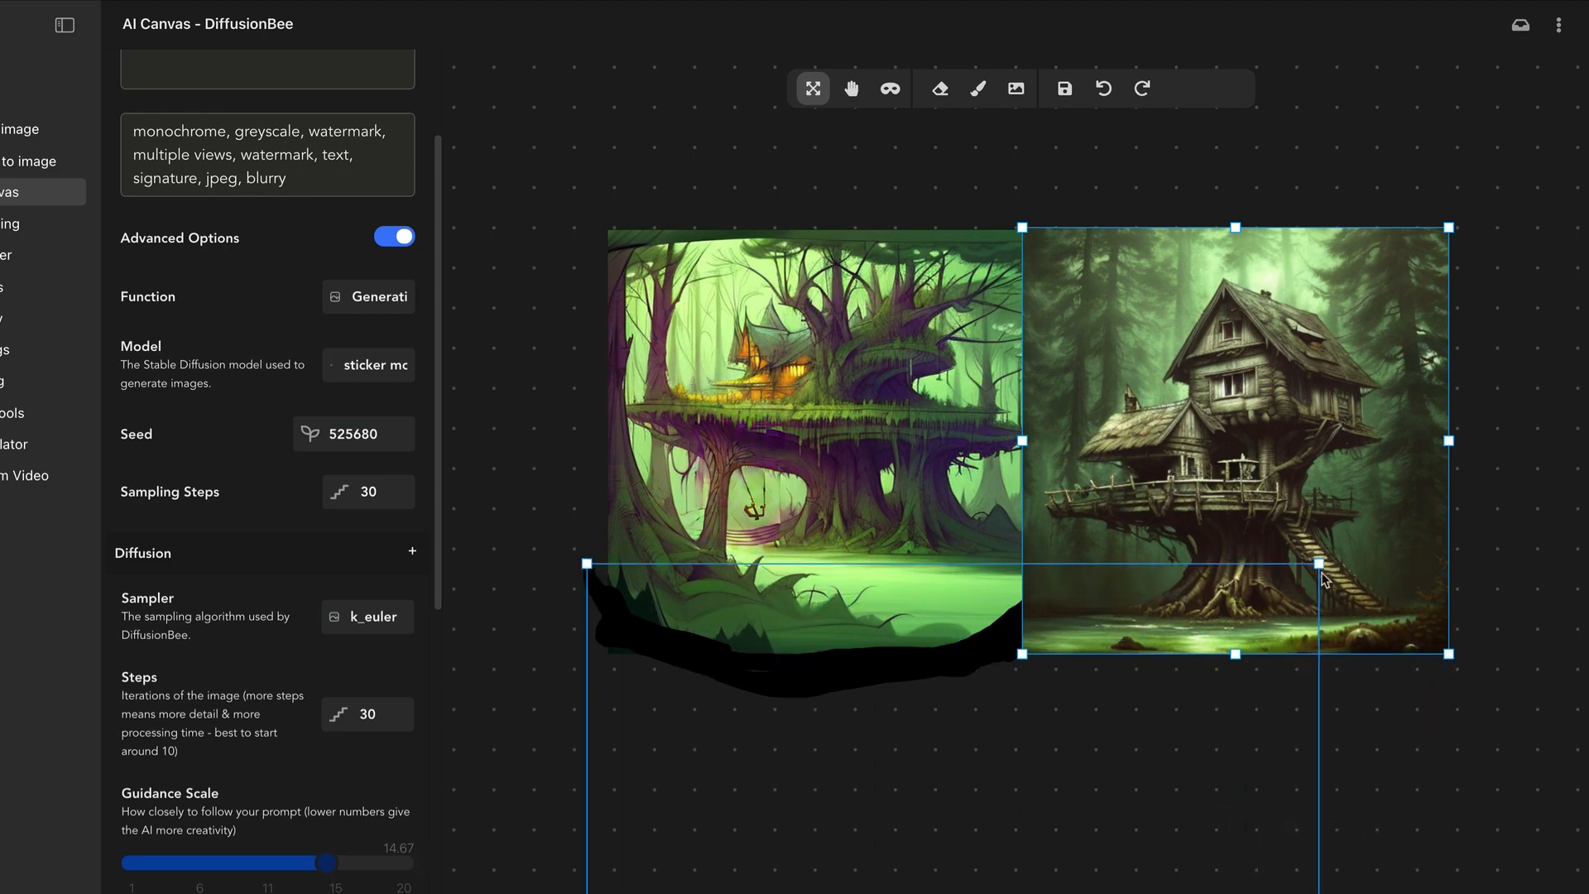
left_click_drag(1317, 563, 1416, 582)
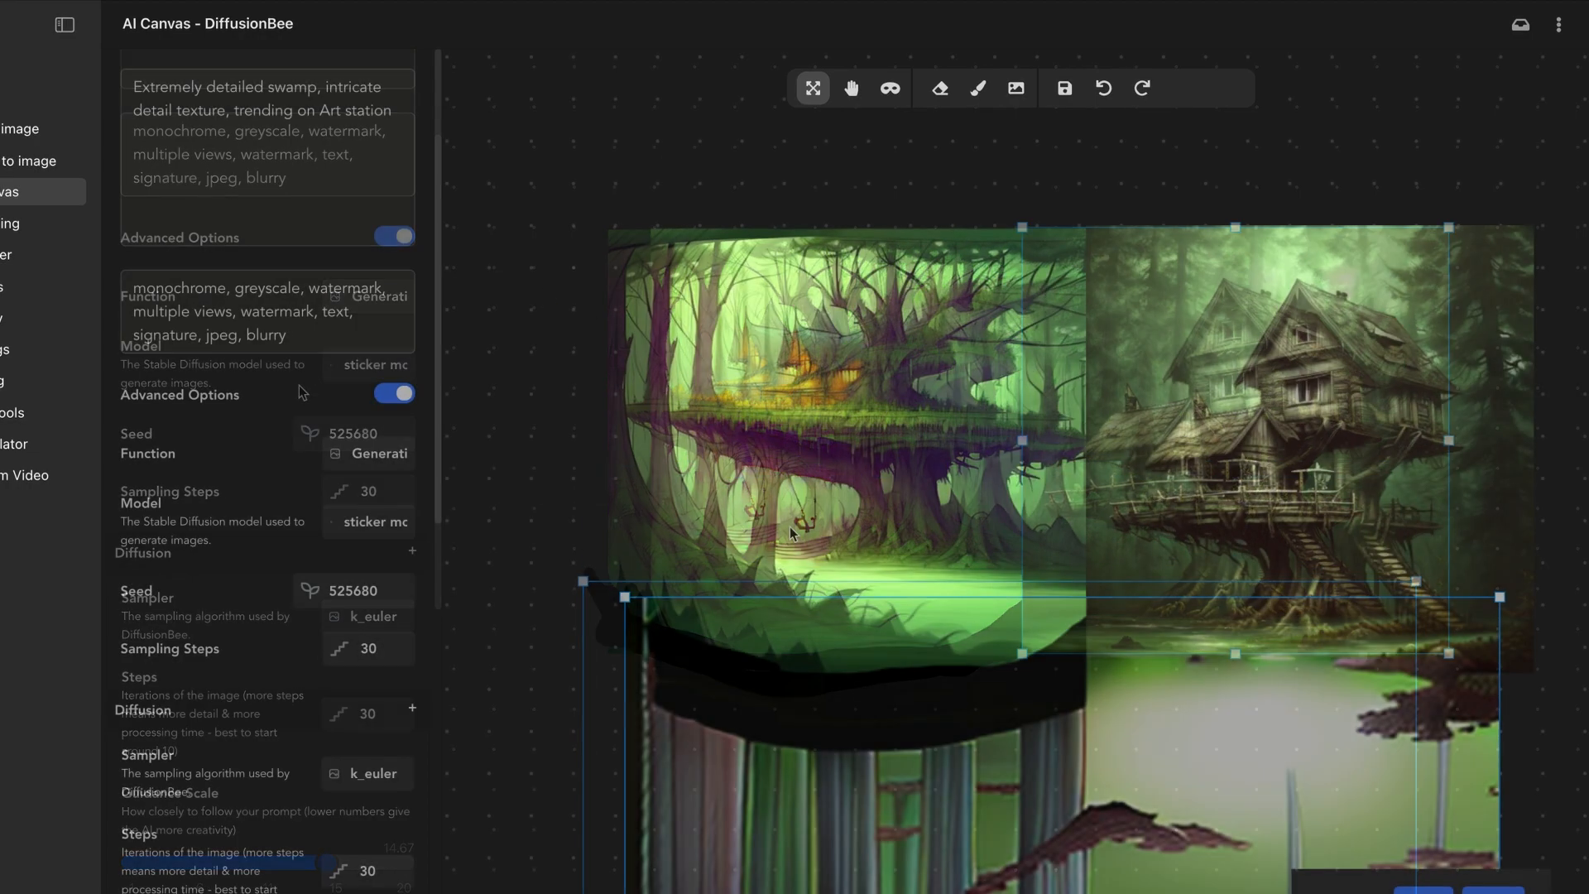
Examine the generated swamp below the two tree house images and undo that fill
scroll(607, 399, "up", 2)
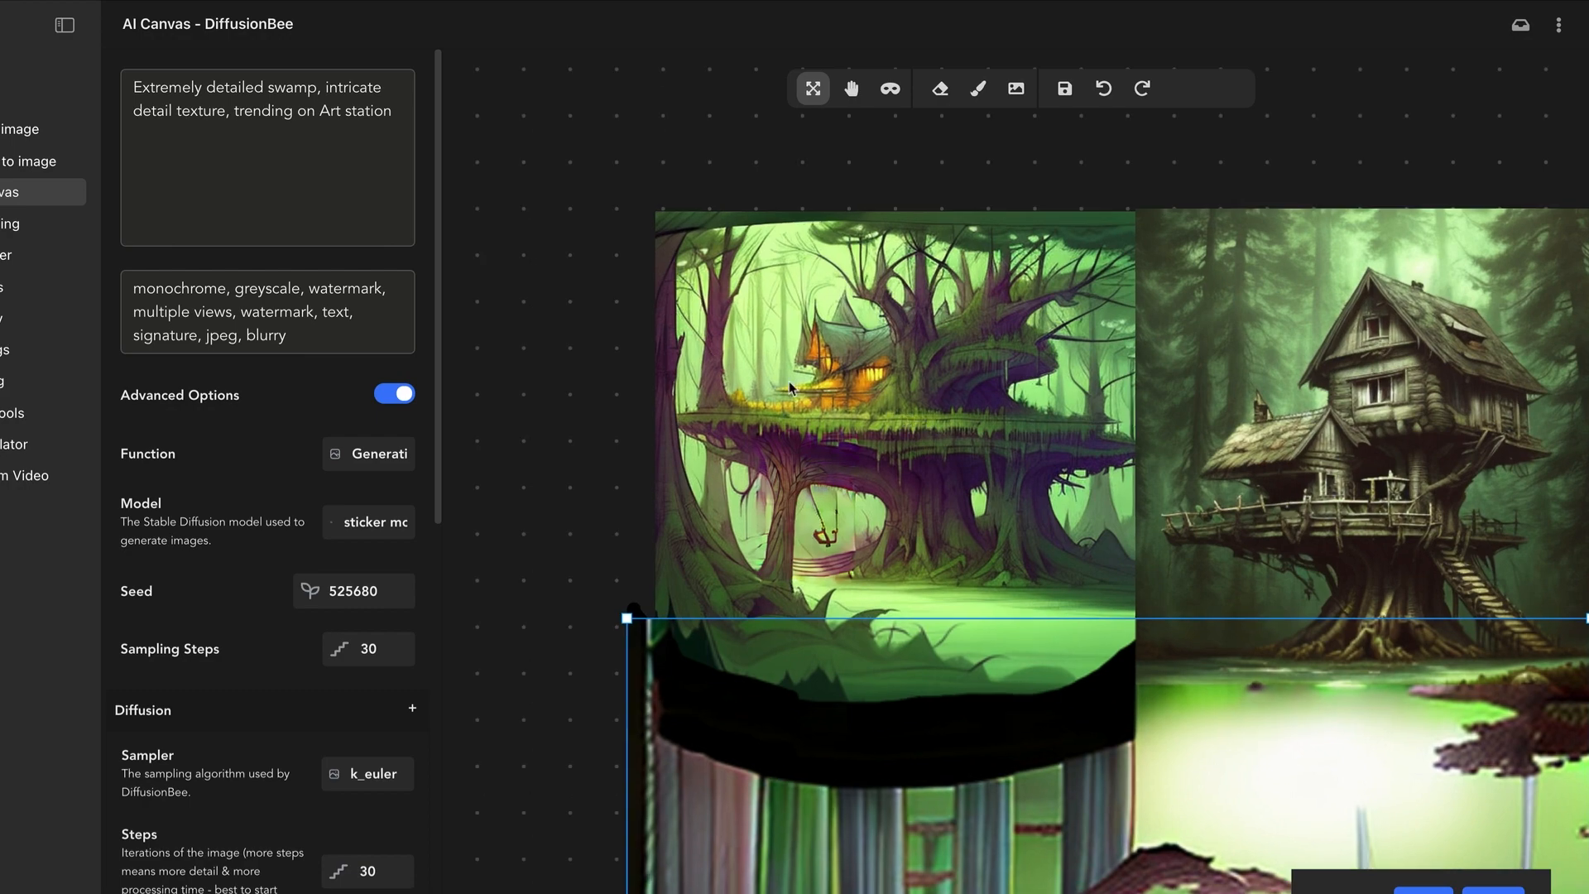
scroll(793, 389, "down", 3)
scroll(789, 384, "down", 5)
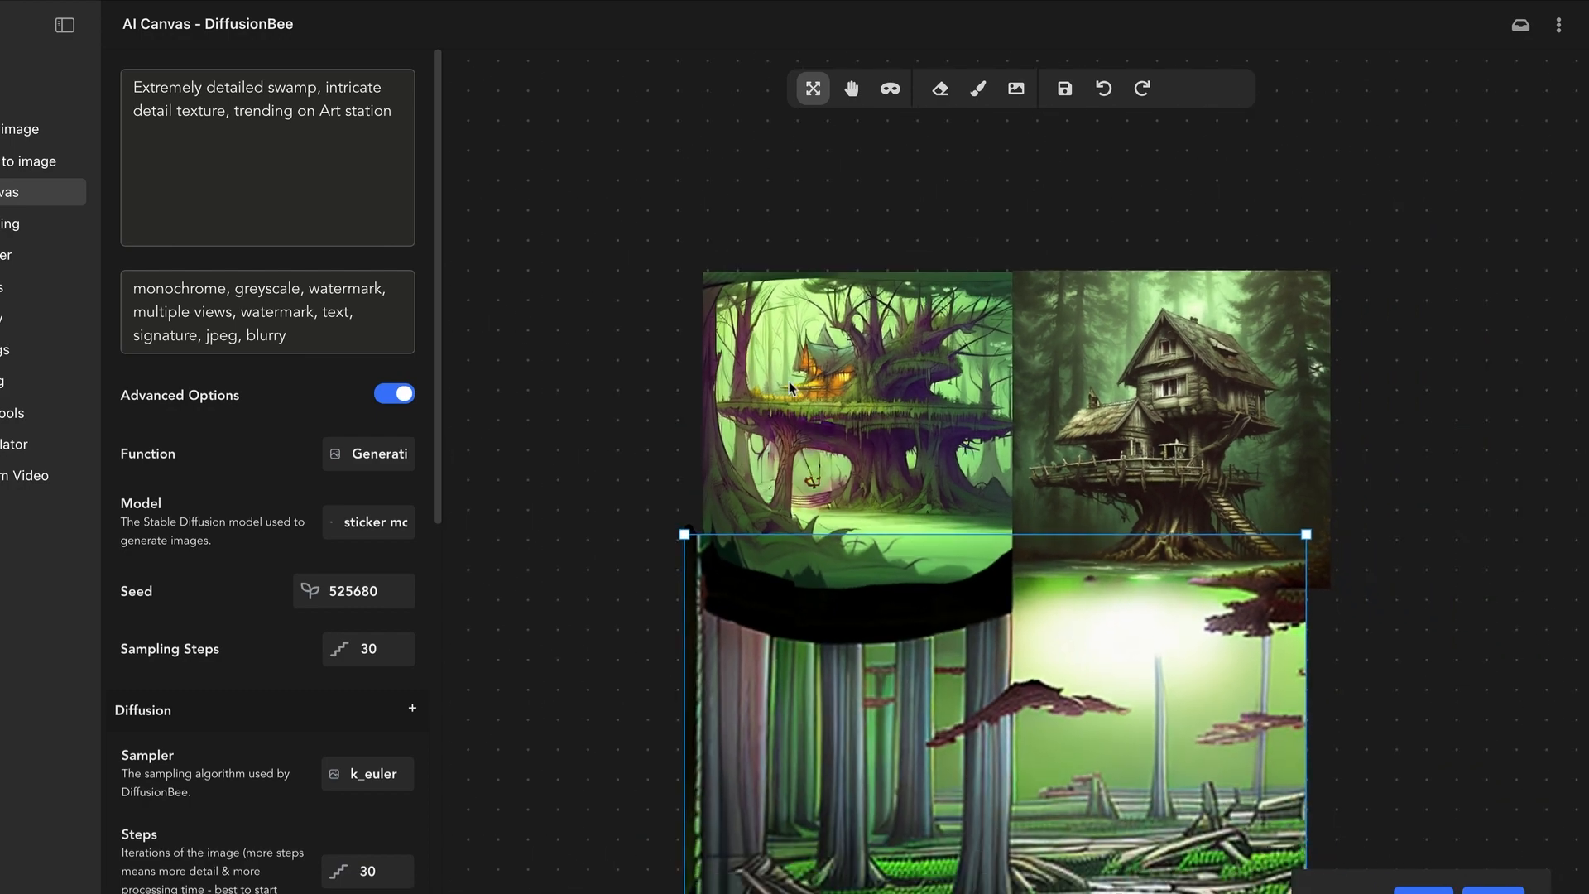
scroll(788, 385, "down", 4)
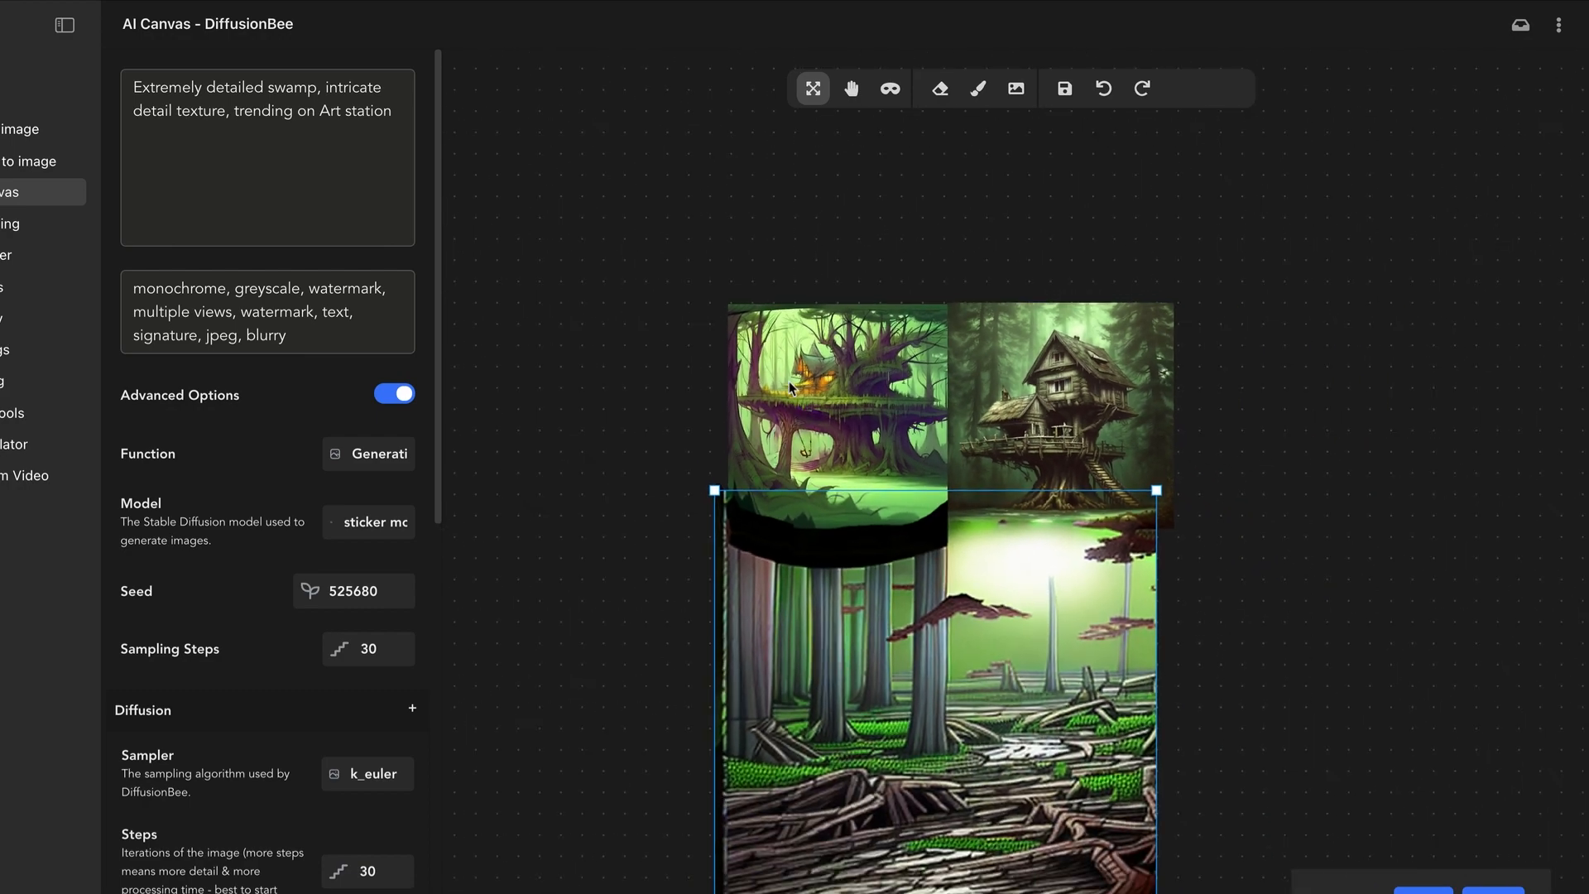
scroll(788, 385, "down", 1)
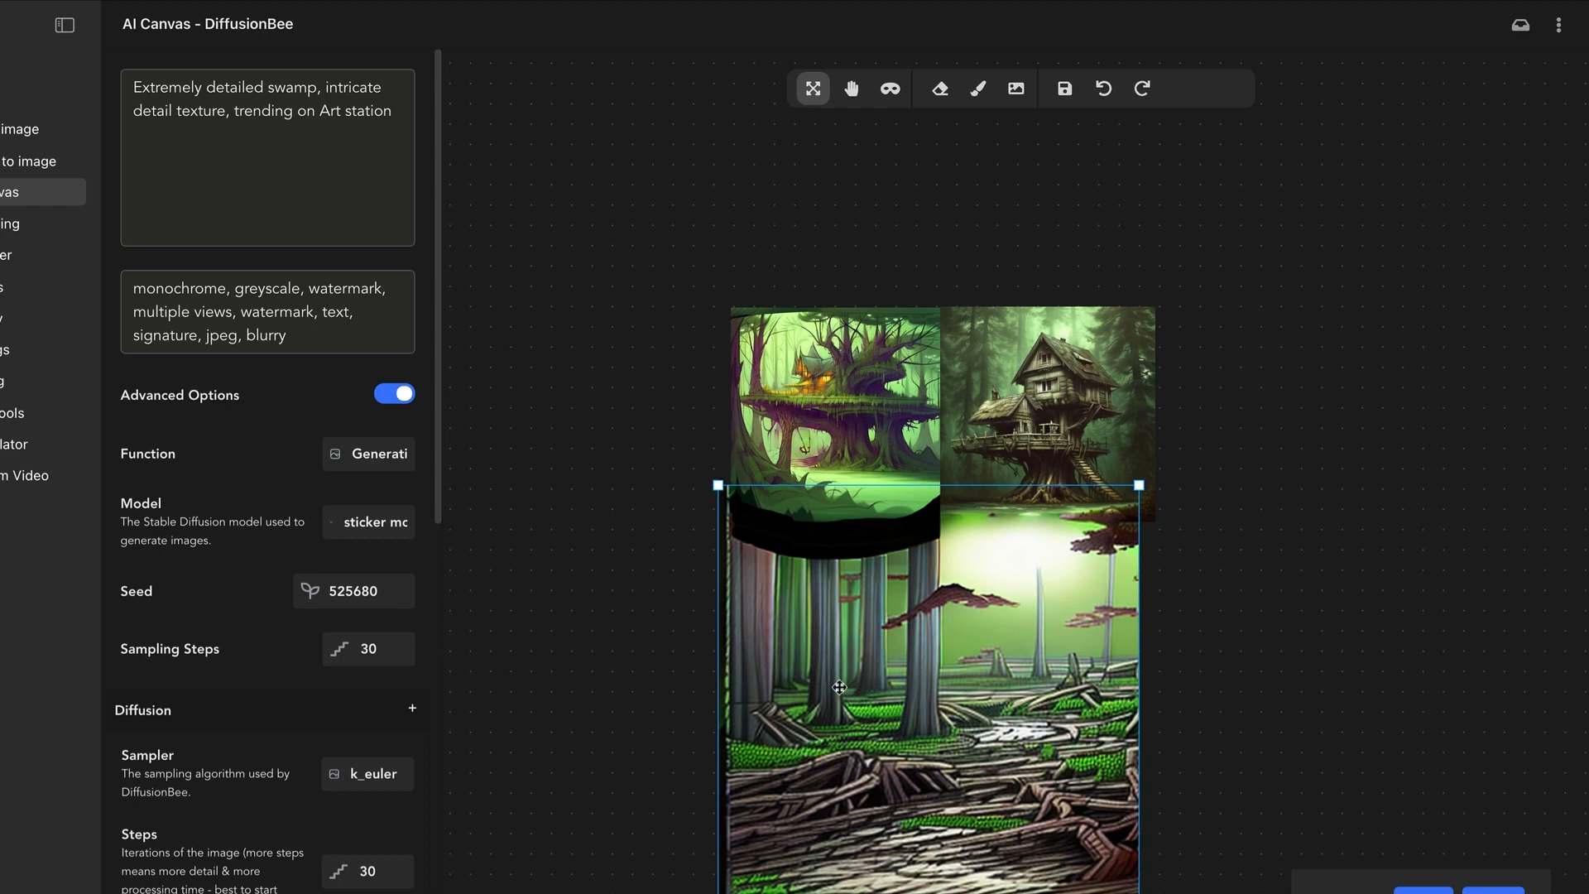
scroll(831, 506, "down", 5)
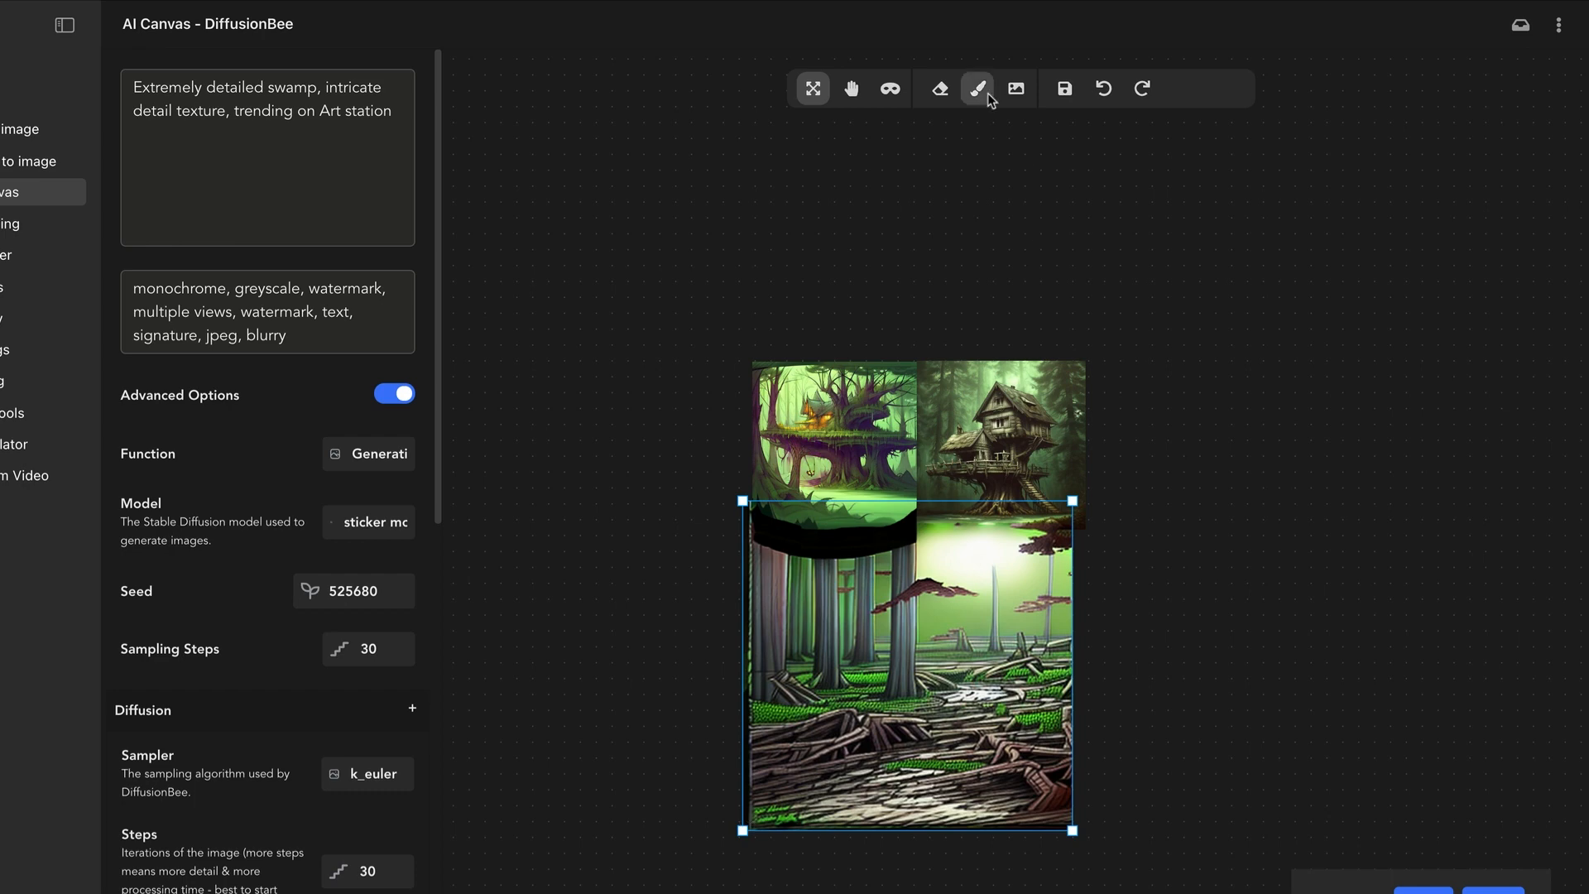
left_click(1105, 89)
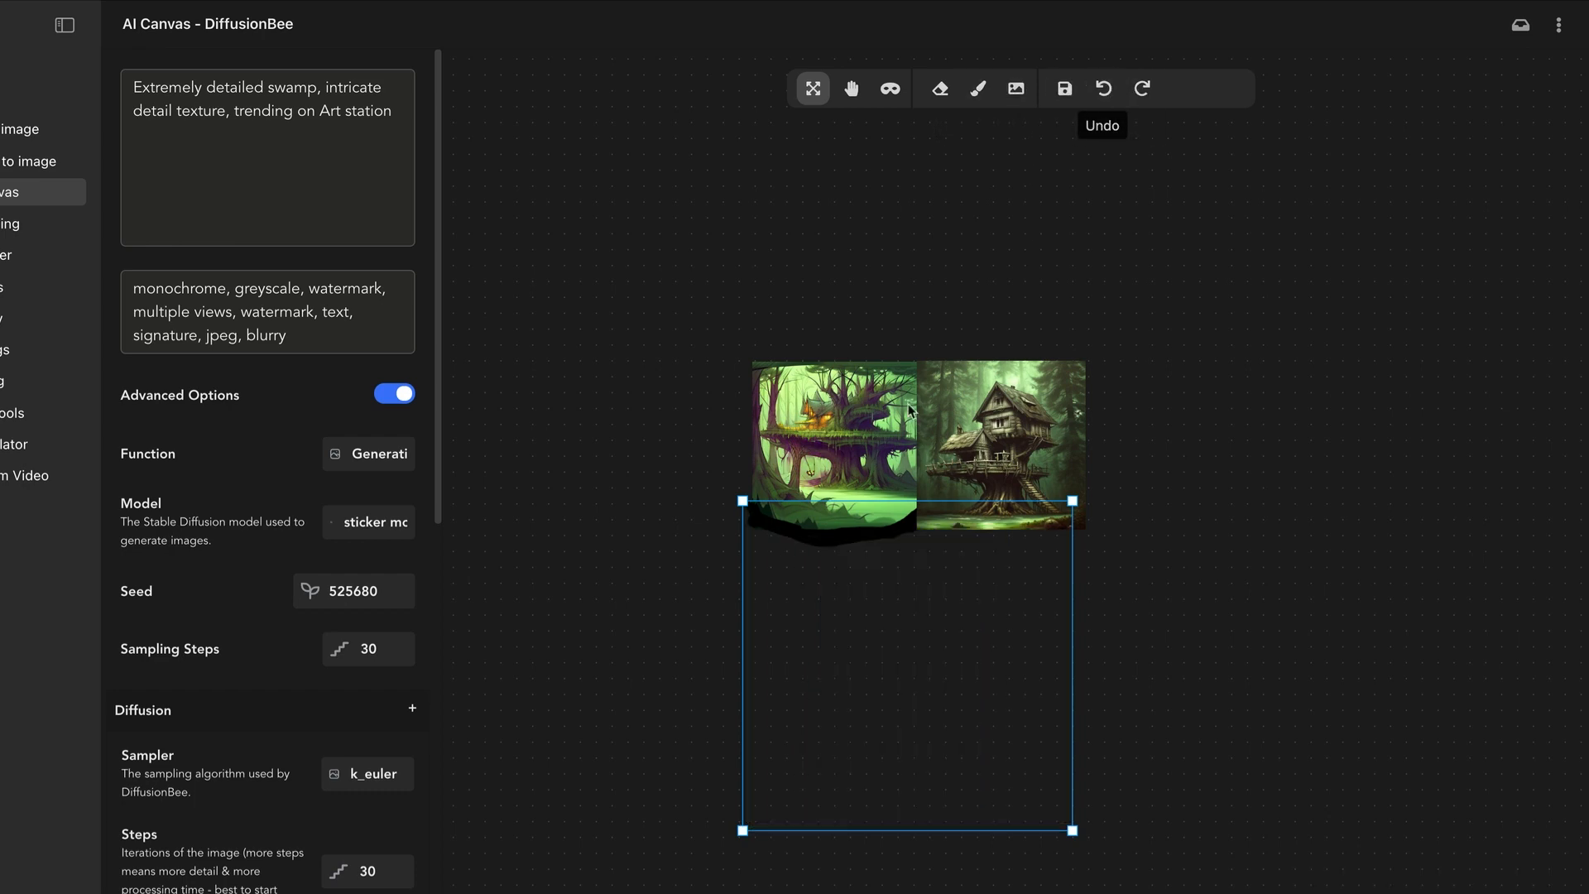
Generate a fill in a smaller frame at the lower seam between the images, and move the frame to the second image's lower edge
scroll(873, 517, "up", 8)
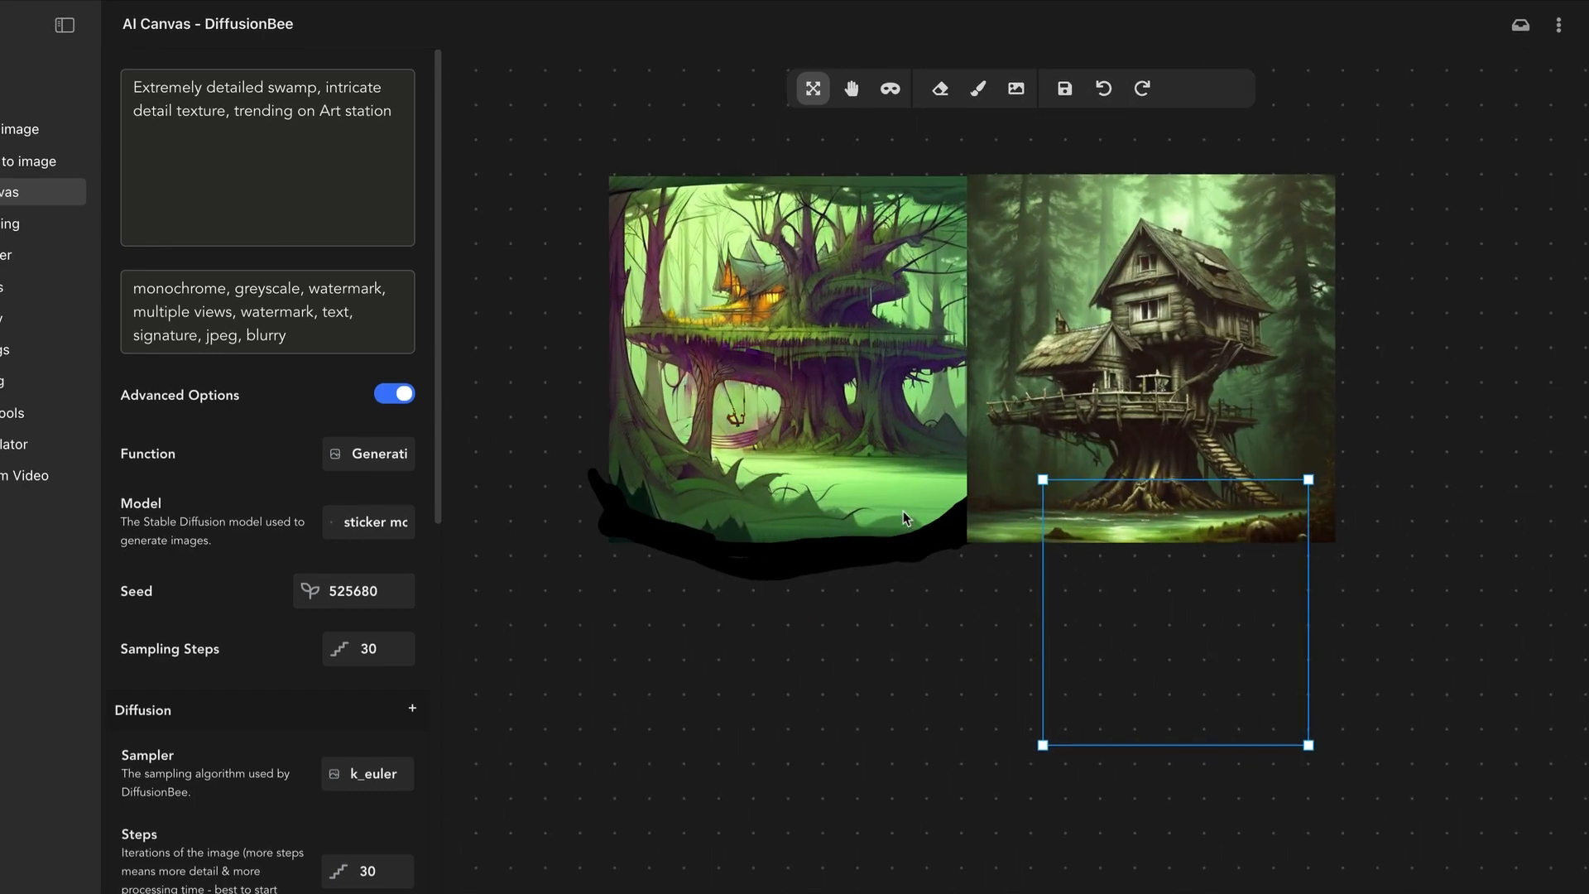
left_click_drag(1204, 565, 1106, 535)
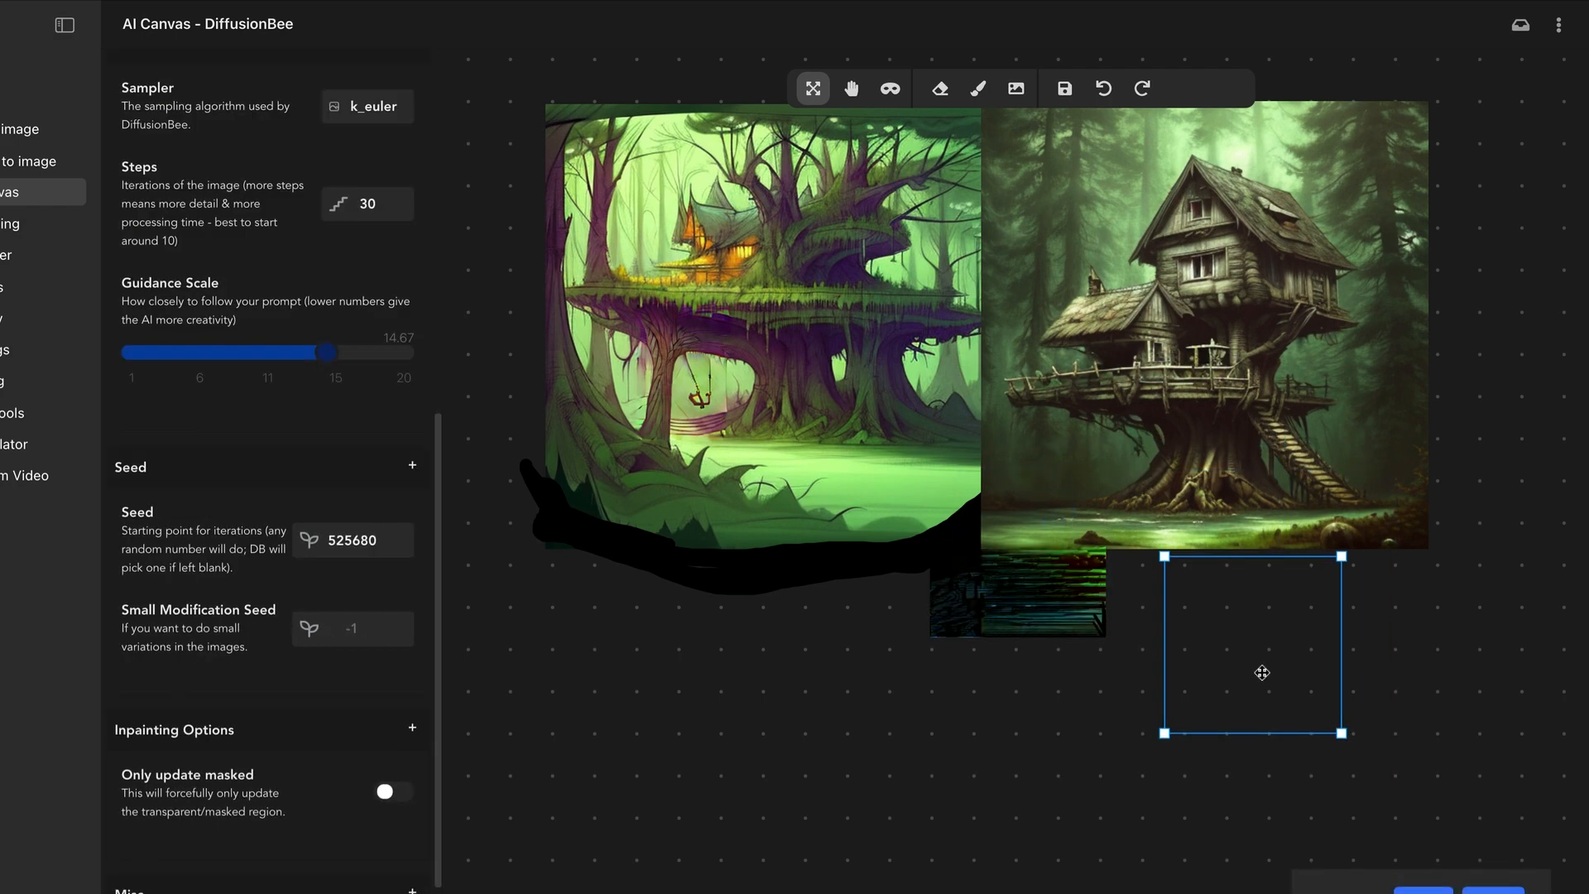
left_click_drag(1262, 672, 1265, 610)
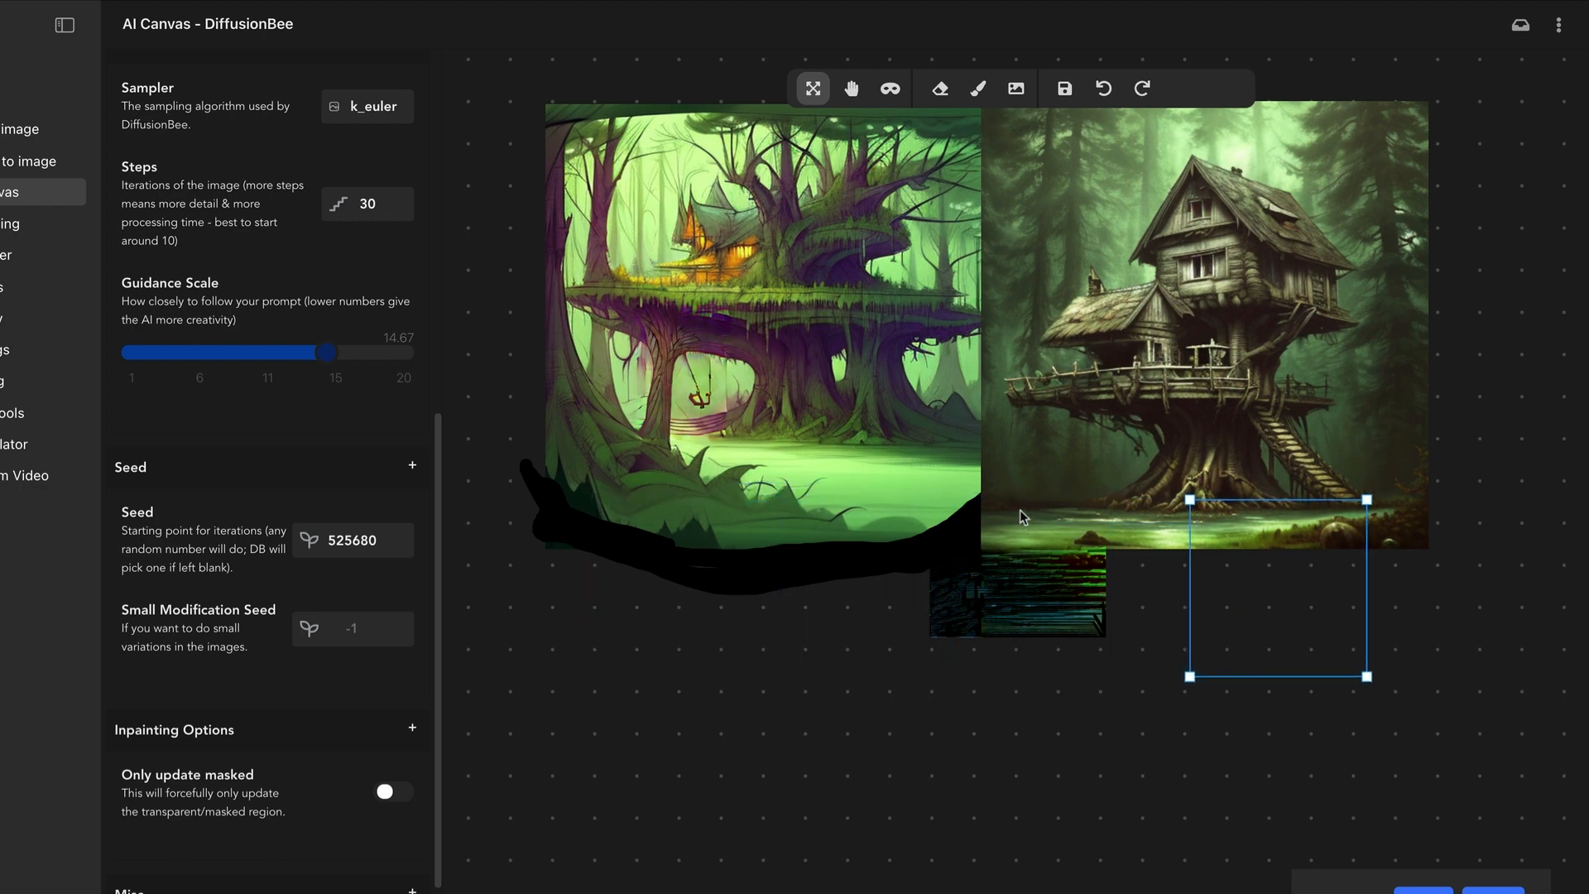
scroll(1041, 501, "down", 2)
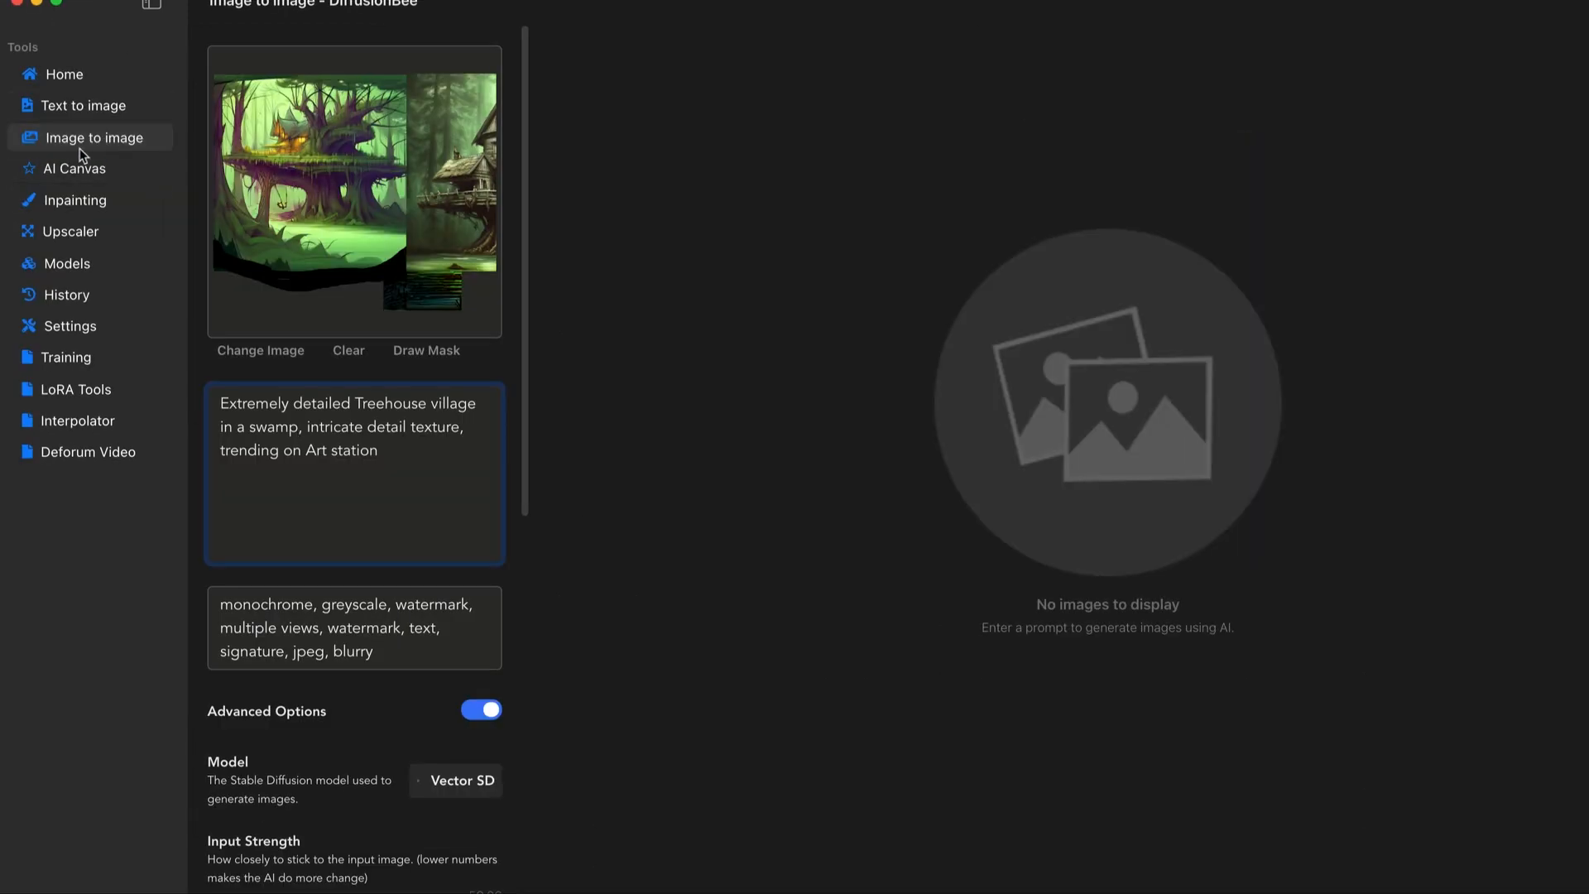
Clear the input image in Image to image and add the combined tree house canvas picture as input again
left_click(93, 167)
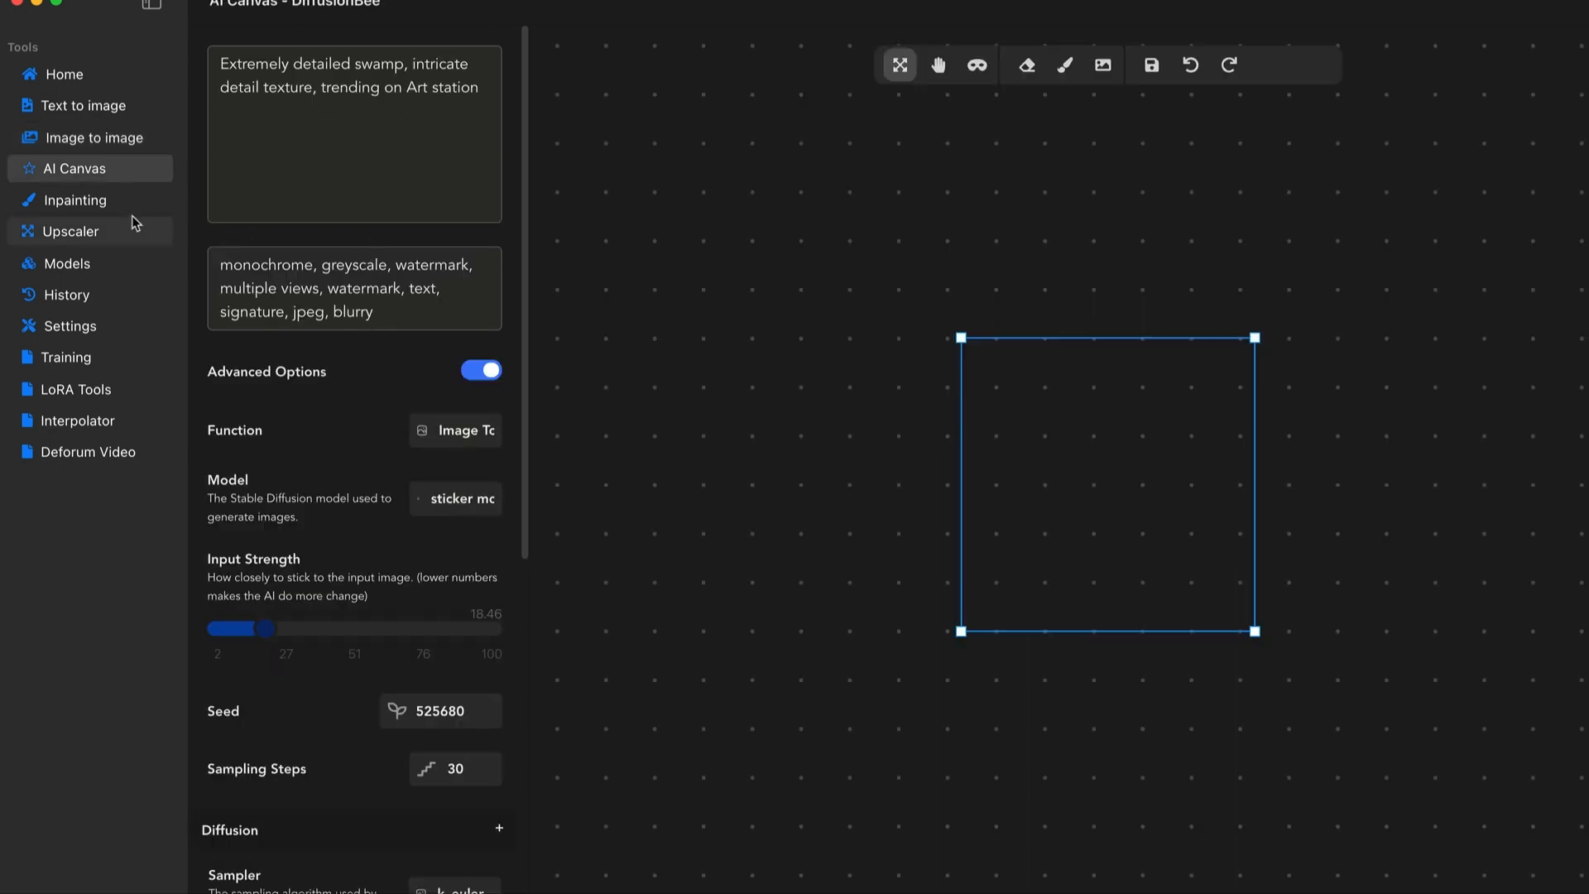
left_click(136, 138)
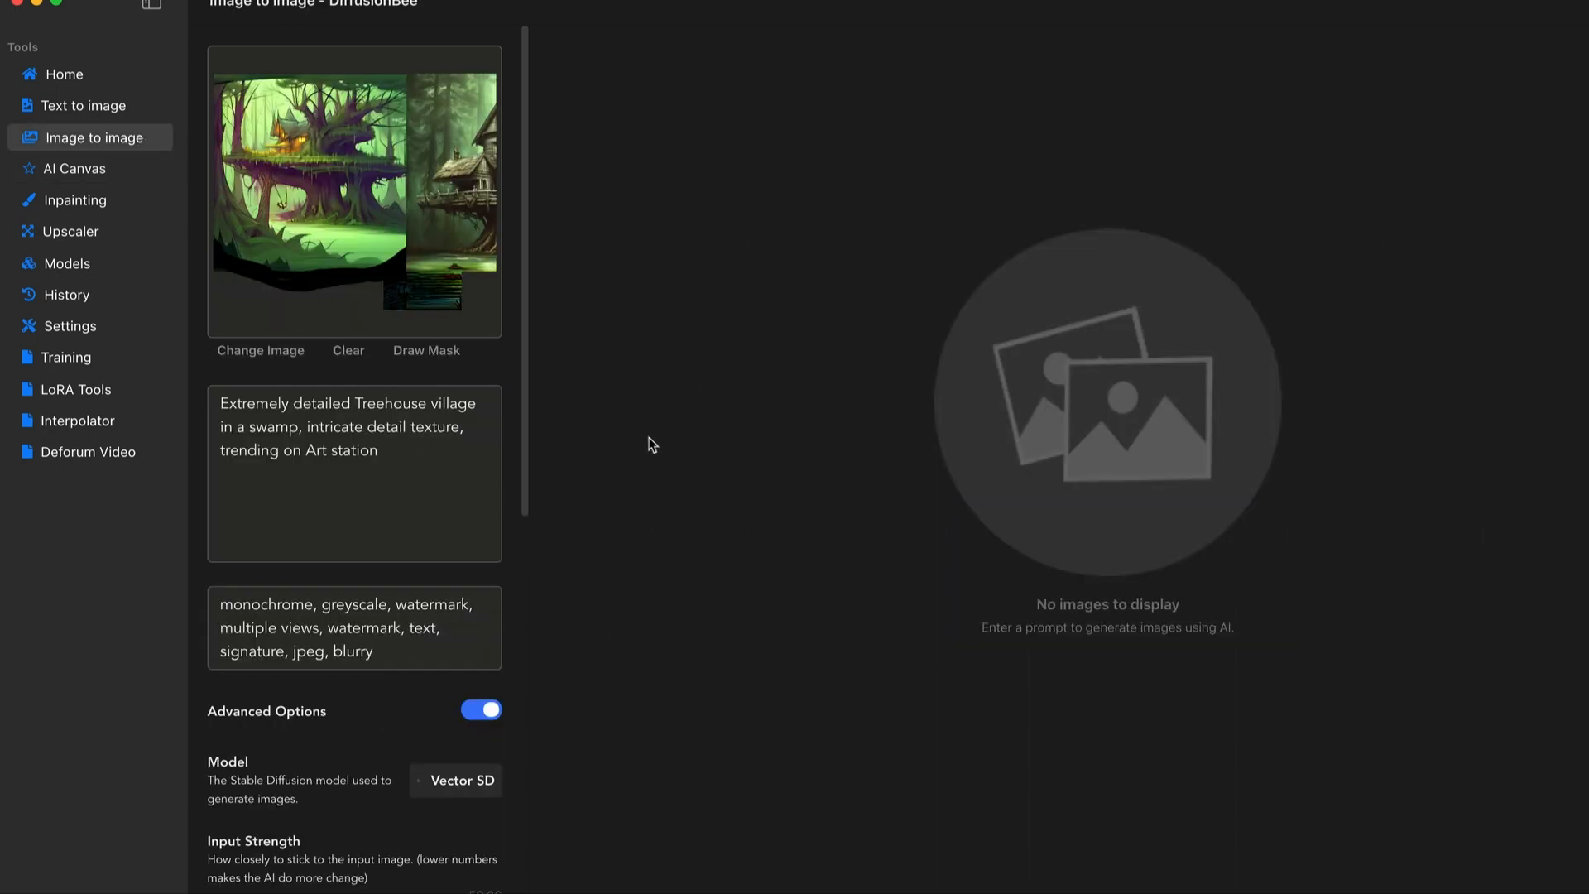
left_click_drag(1453, 263, 348, 189)
left_click(346, 351)
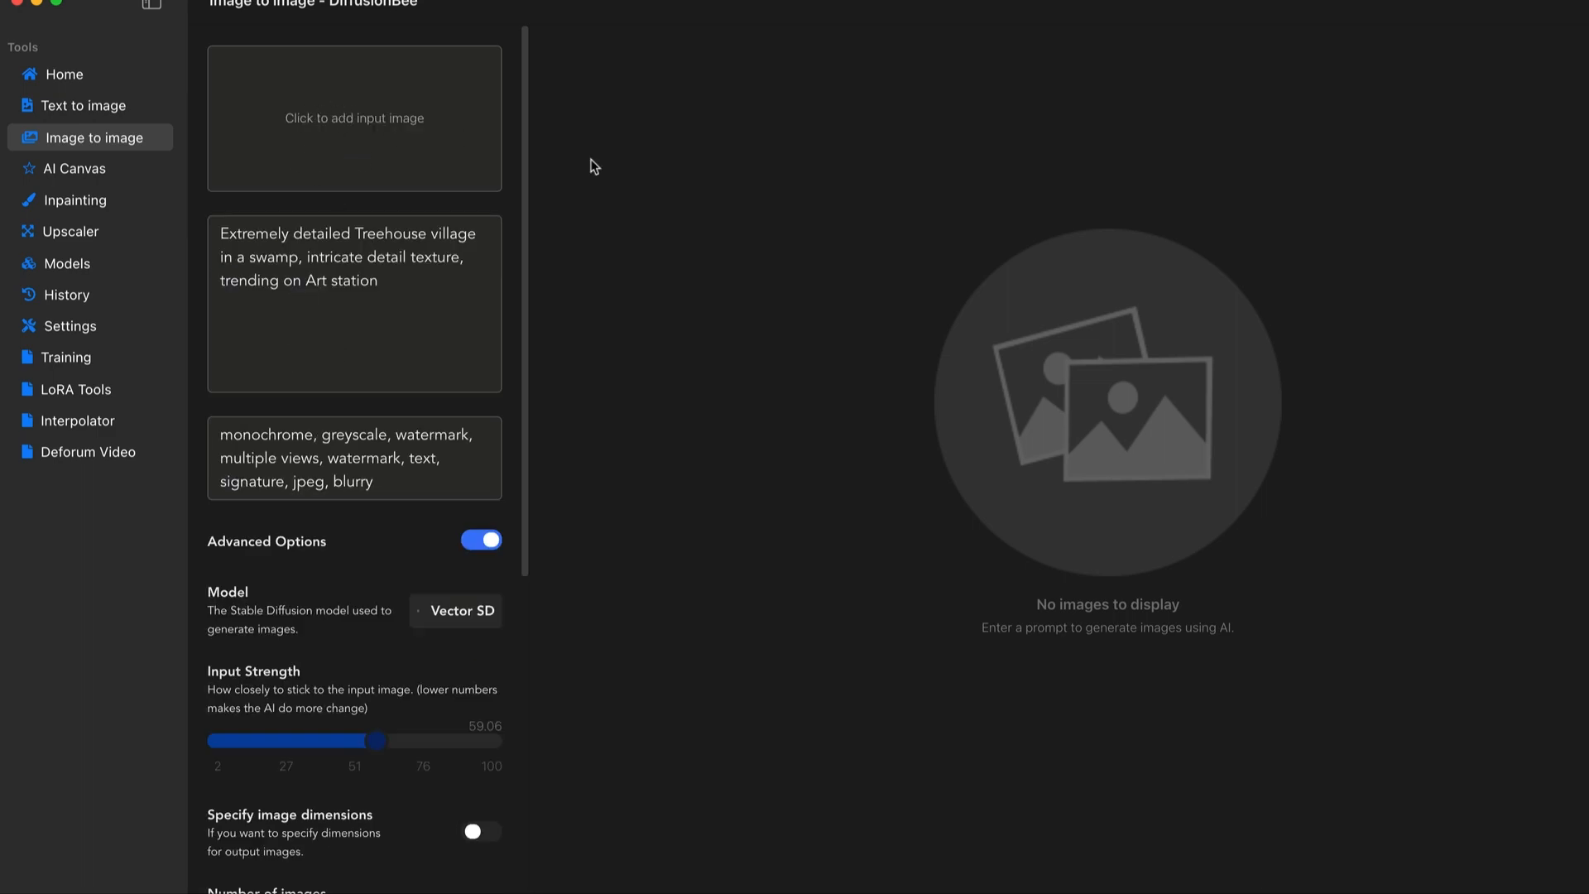
left_click_drag(435, 185, 314, 132)
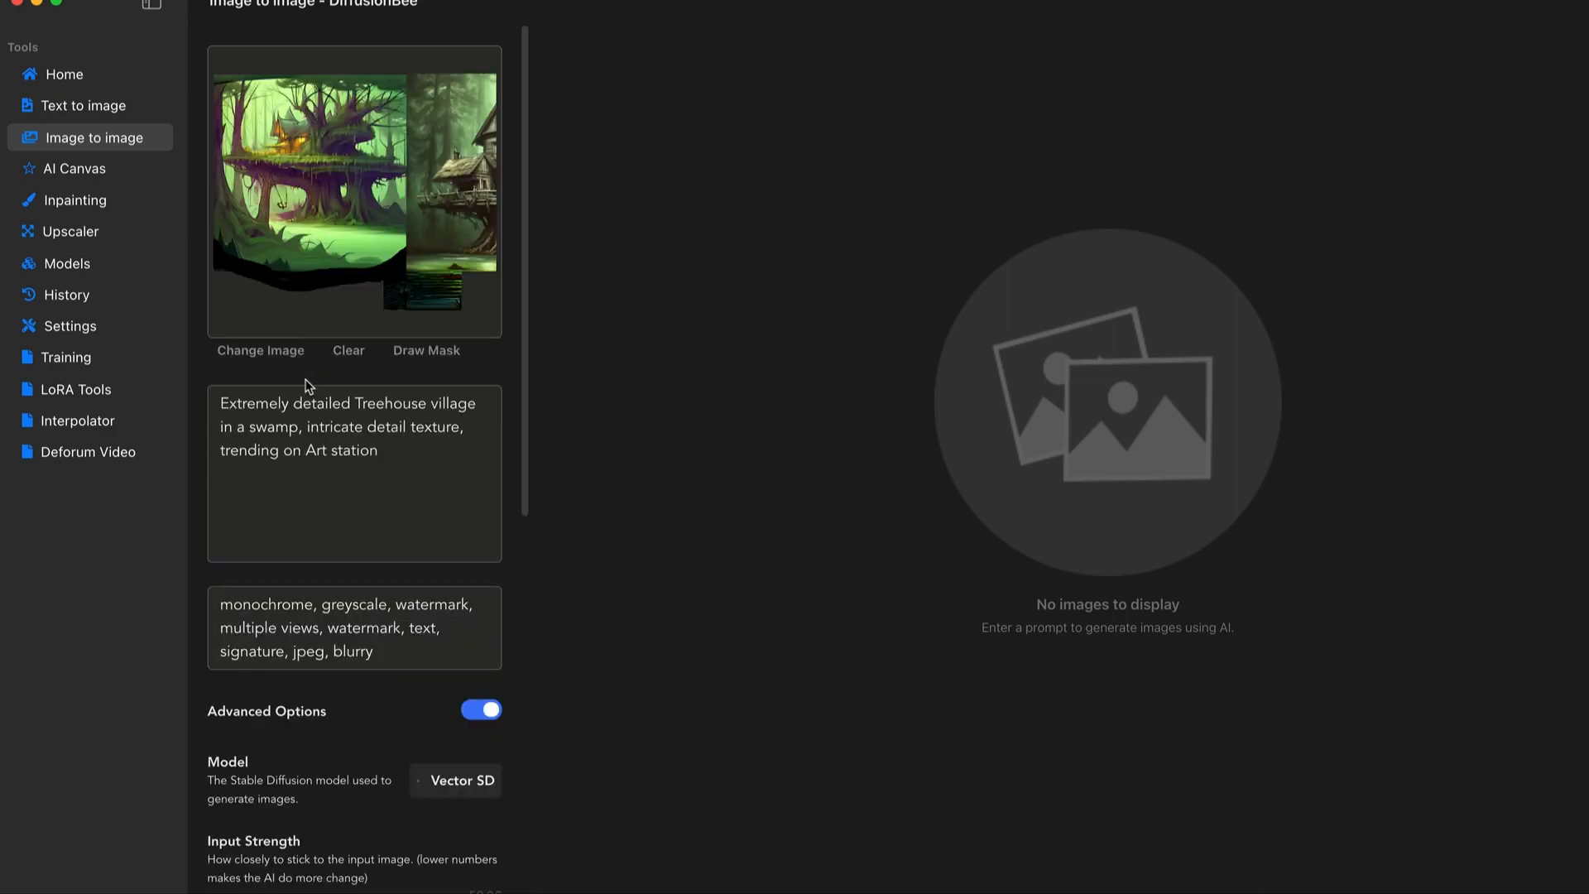
Review the Image to image input picture, prompts, model, input strength, image count, seed and sampling steps
scroll(298, 426, "down", 5)
scroll(306, 430, "up", 5)
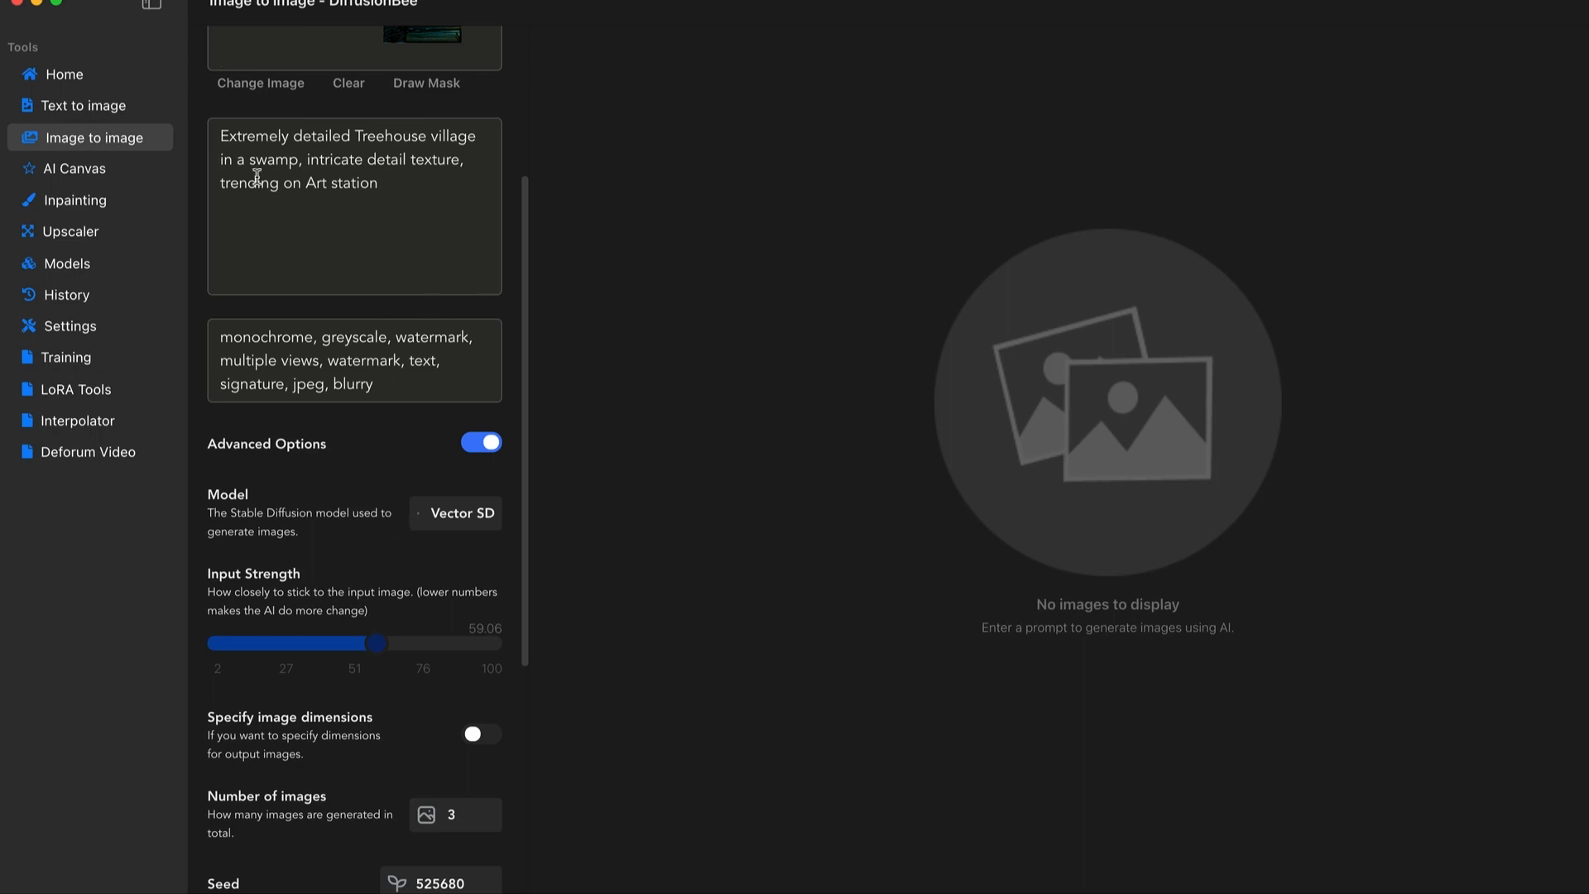
scroll(426, 414, "up", 5)
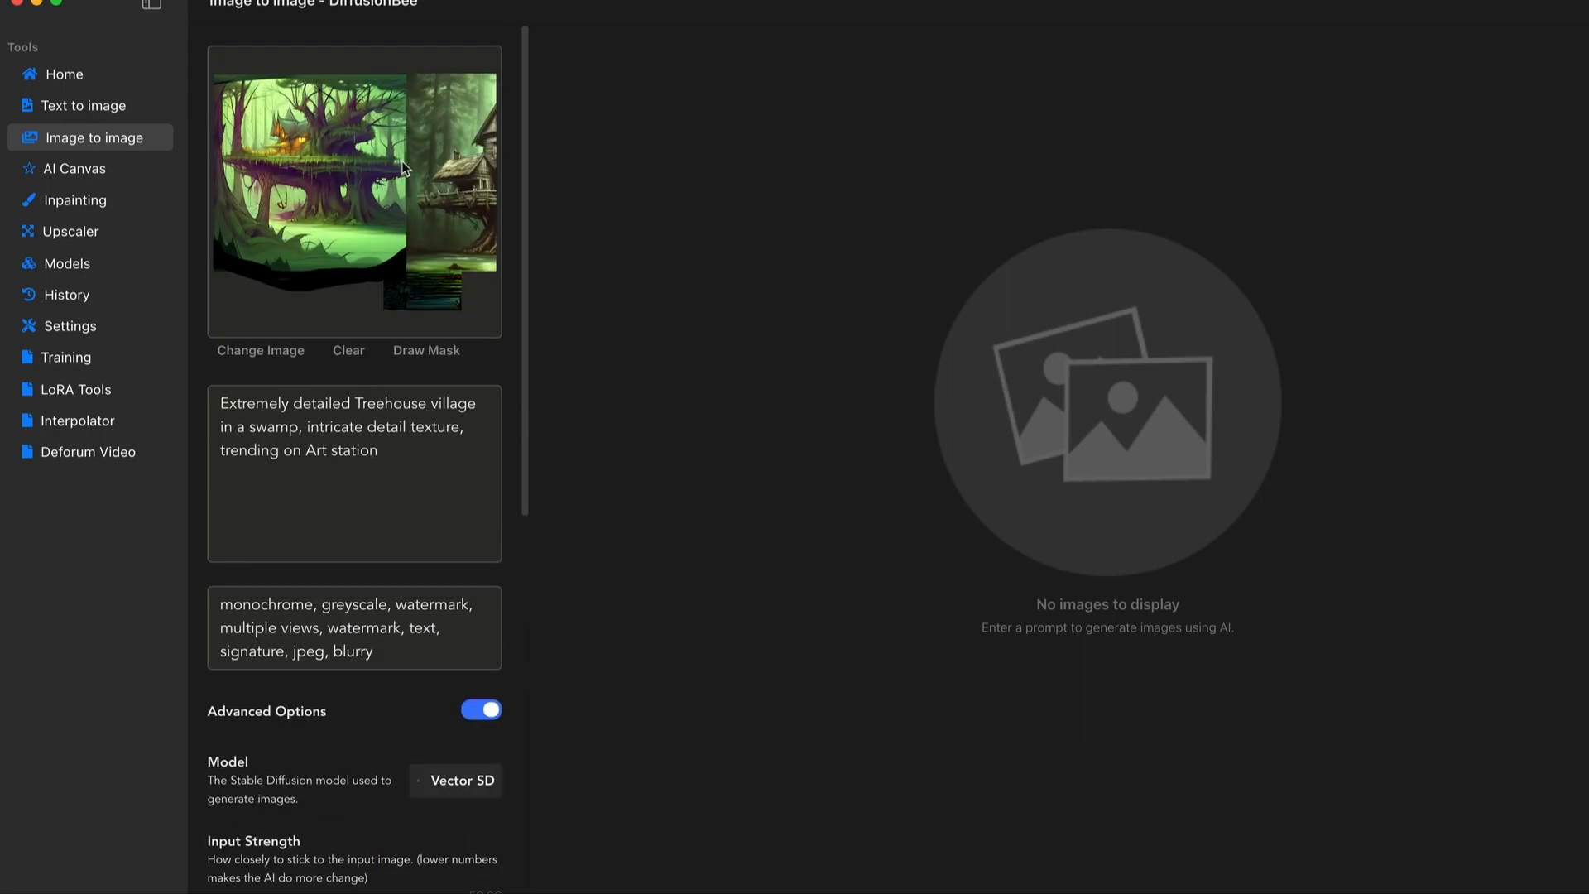
scroll(378, 382, "down", 5)
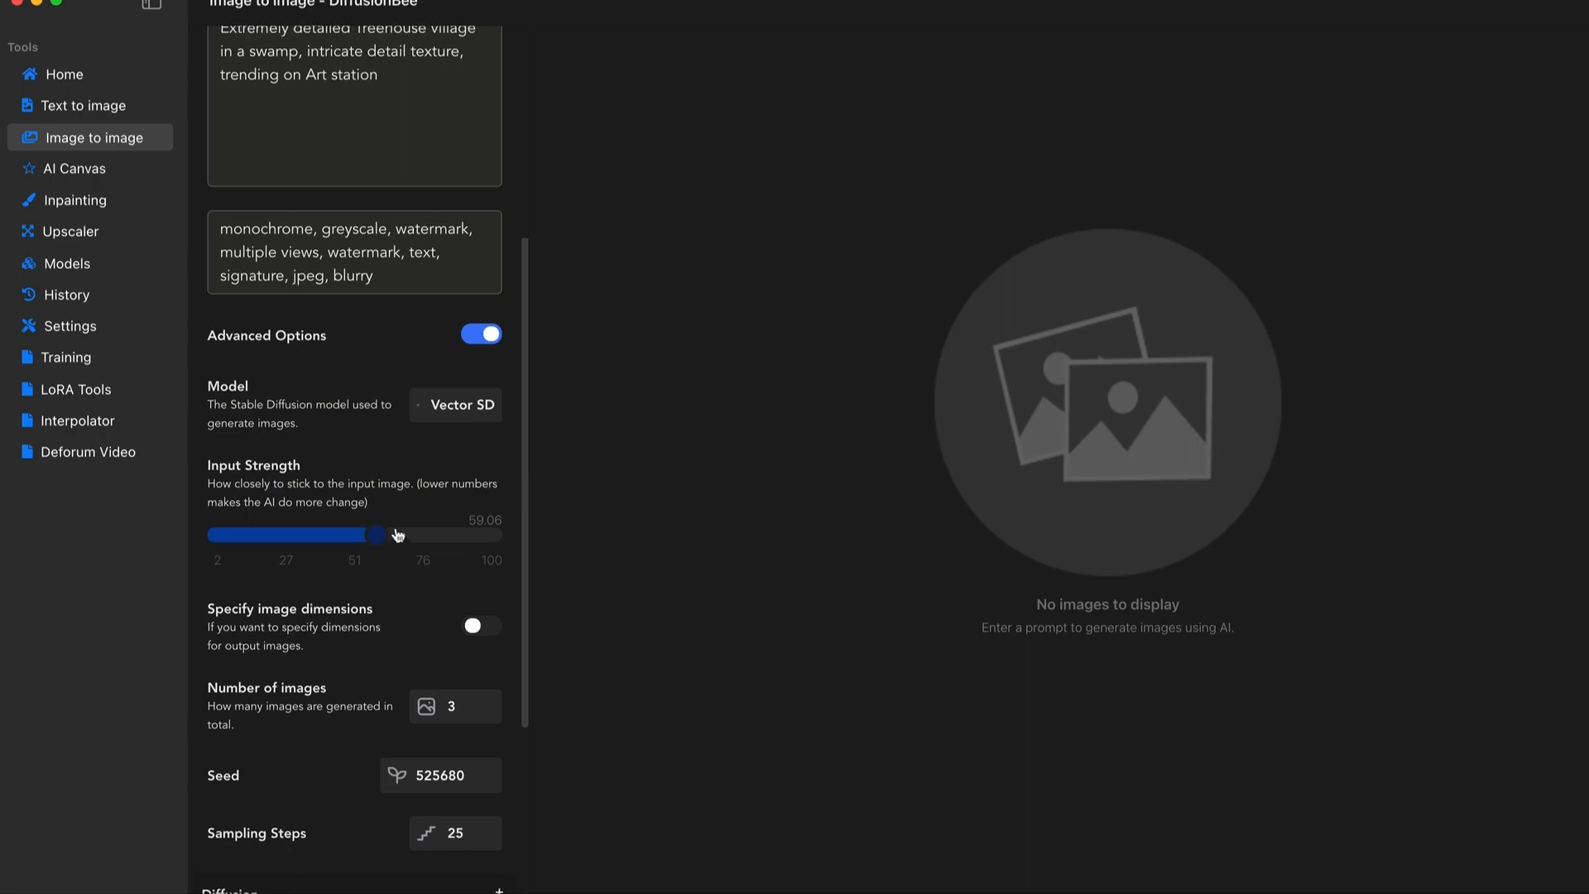
scroll(397, 530, "up", 5)
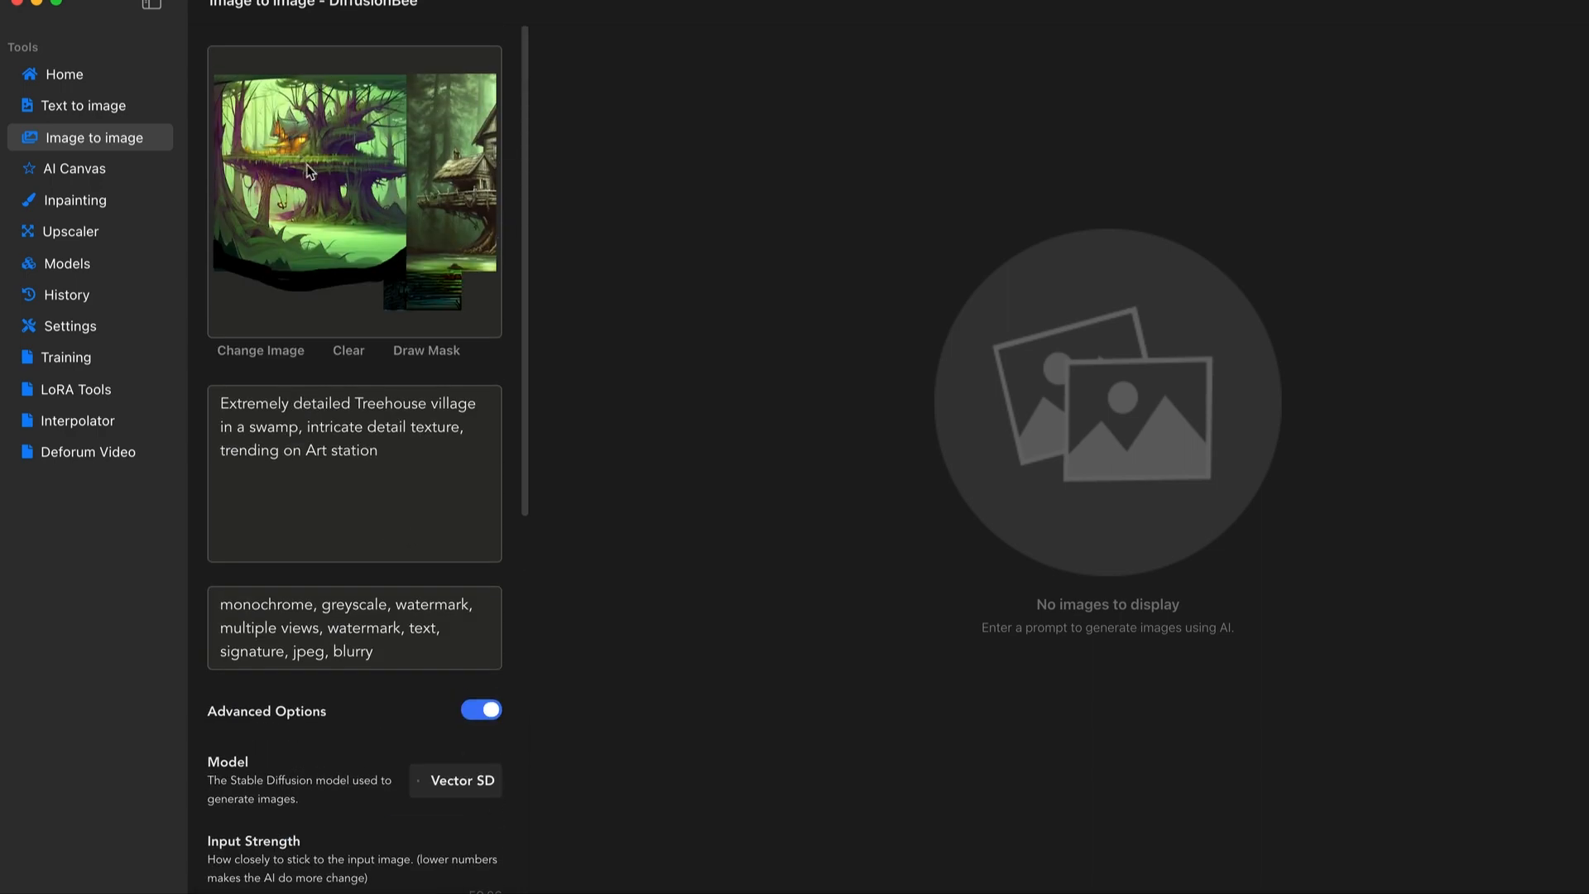
scroll(369, 372, "down", 8)
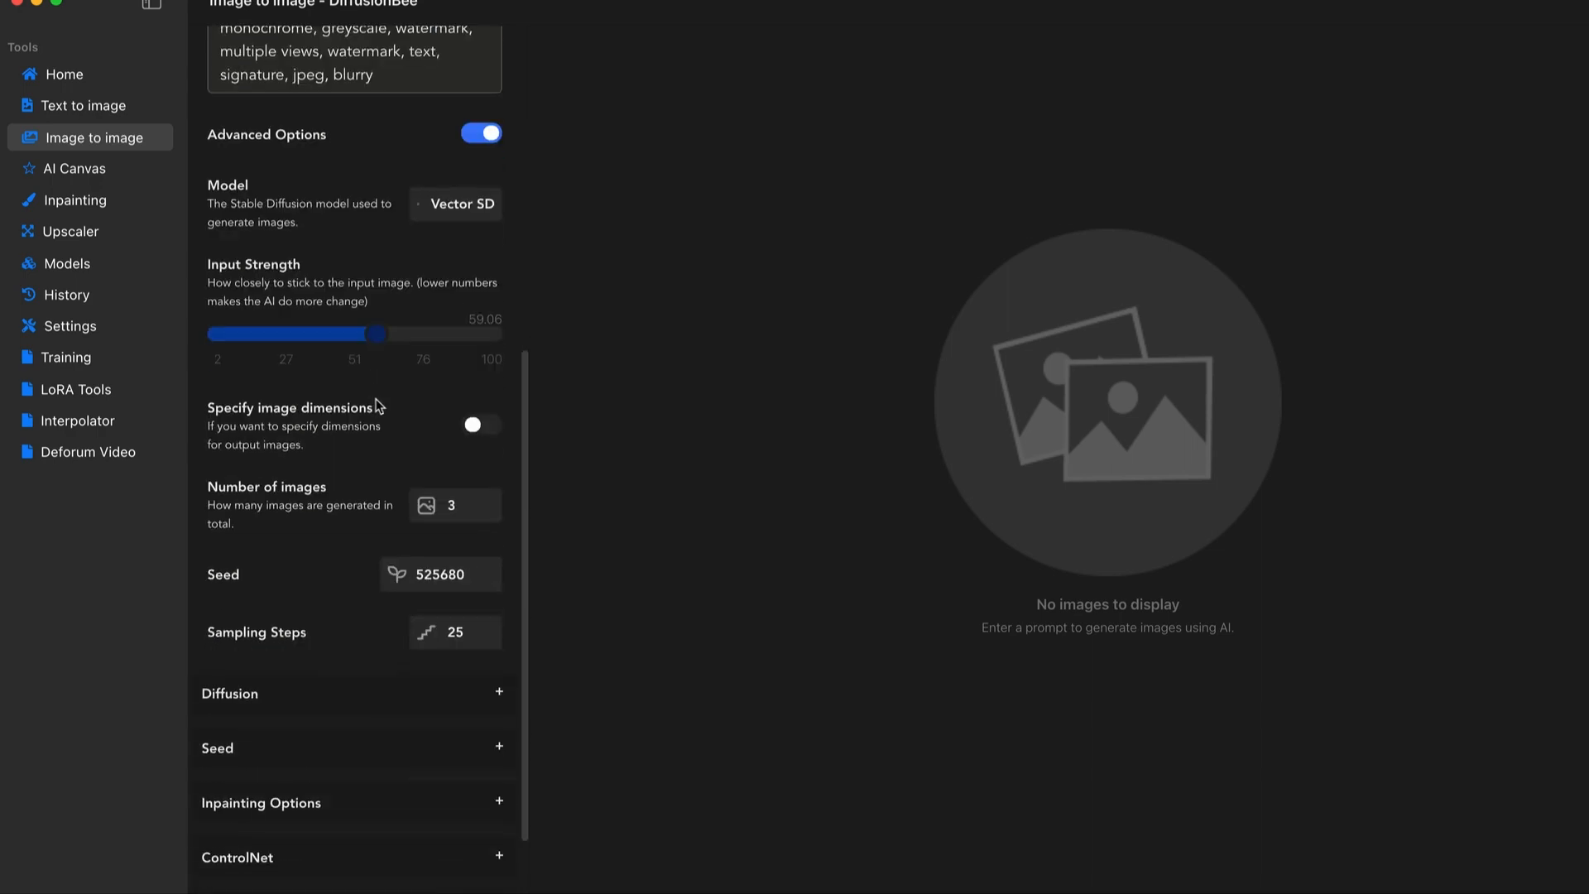
Set the ControlNet model to Depth and add the combined tree house canvas picture as its control image
scroll(376, 451, "down", 2)
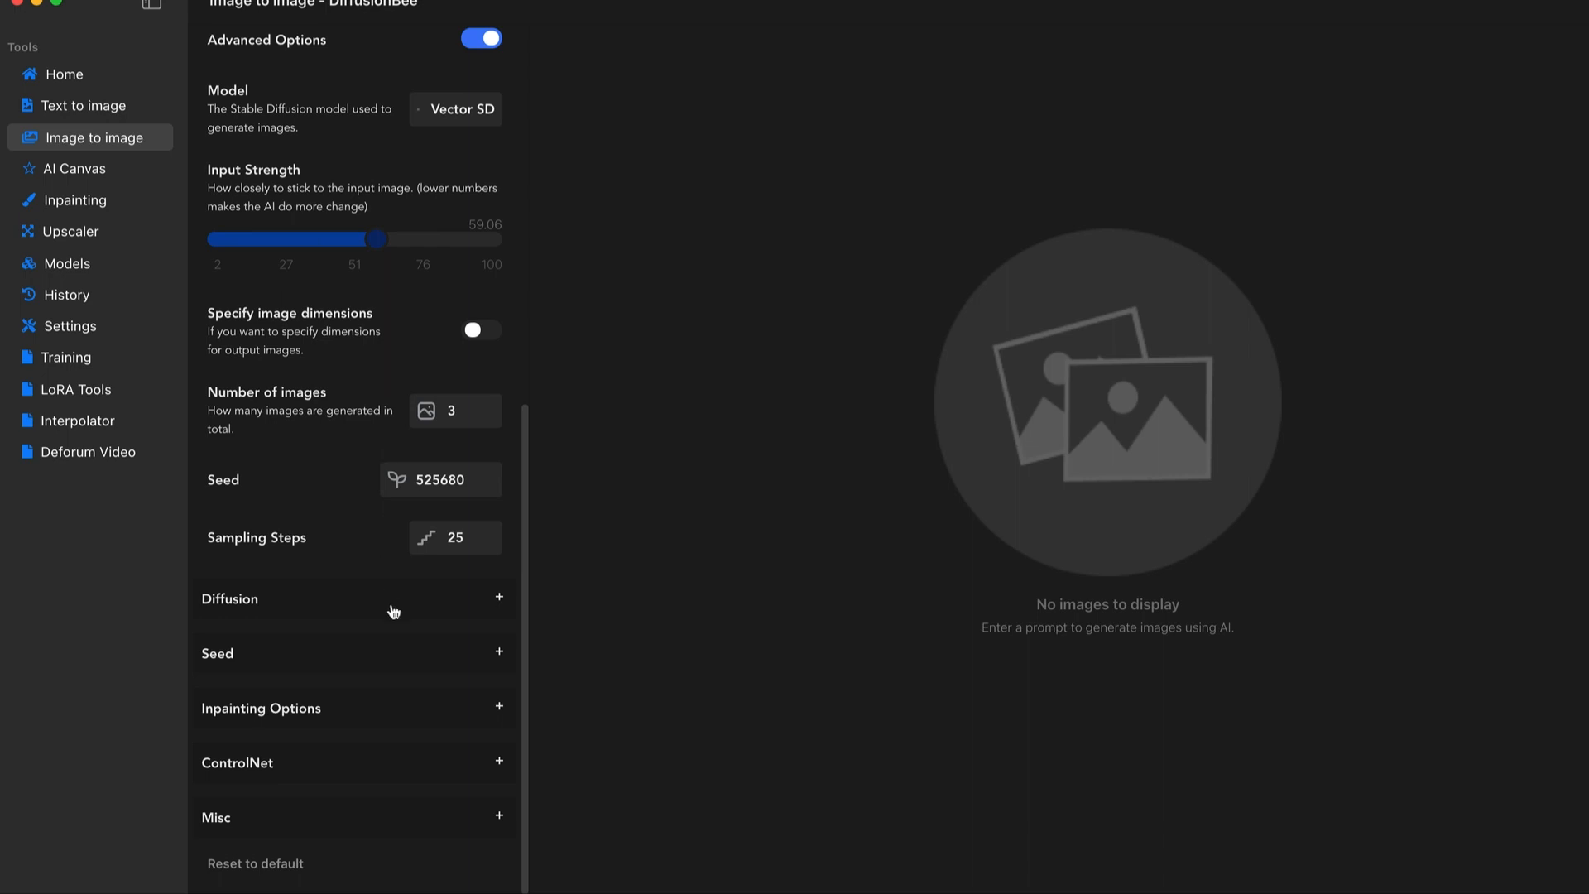
left_click(351, 763)
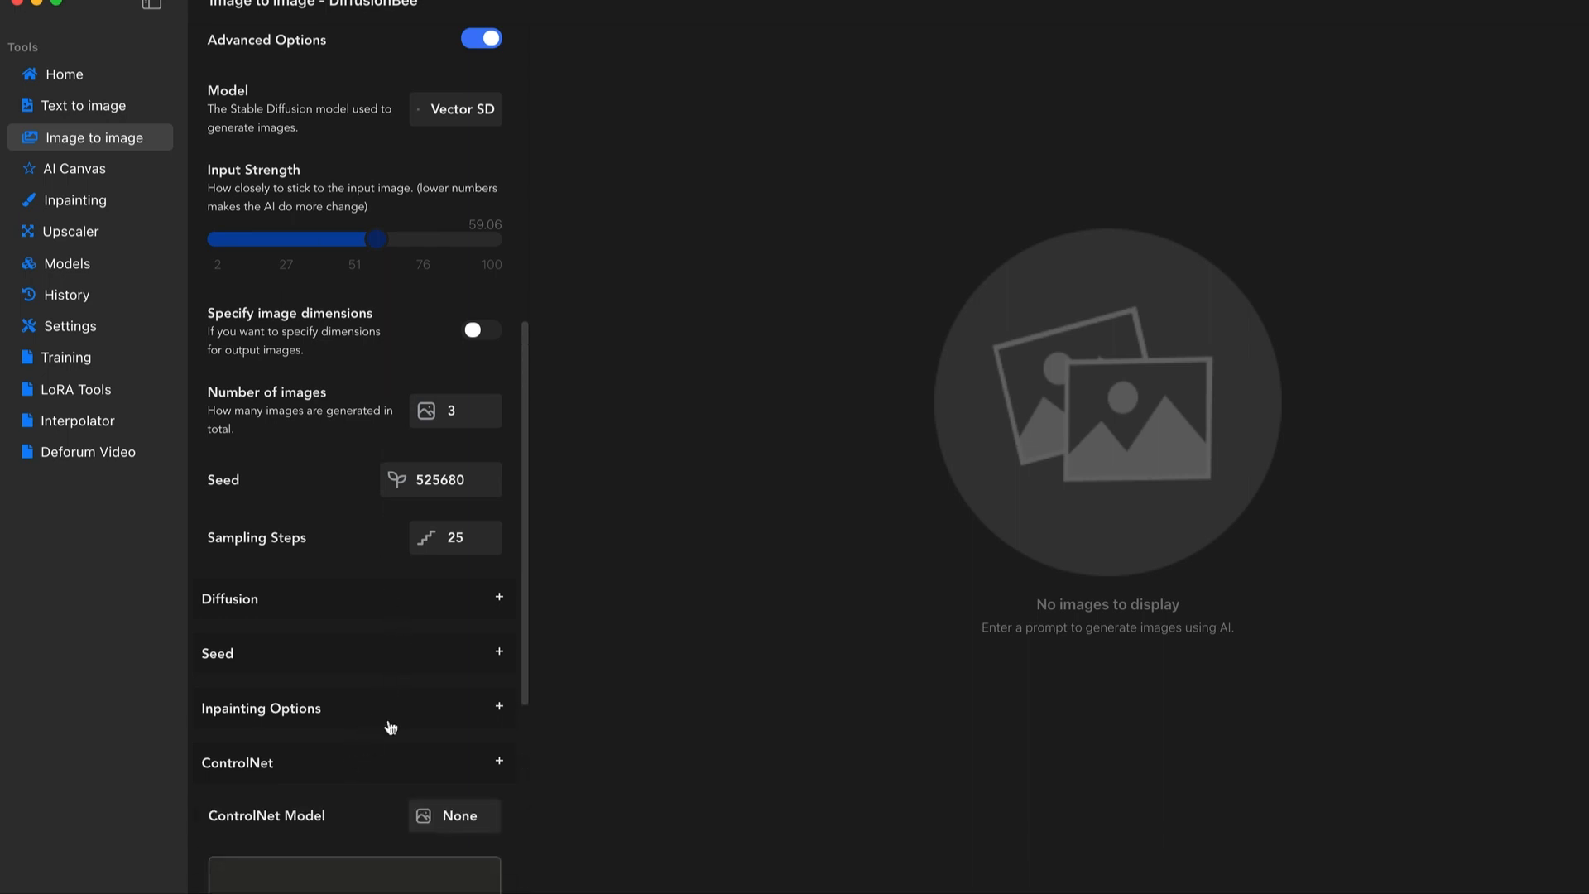
scroll(422, 703, "down", 5)
left_click(477, 490)
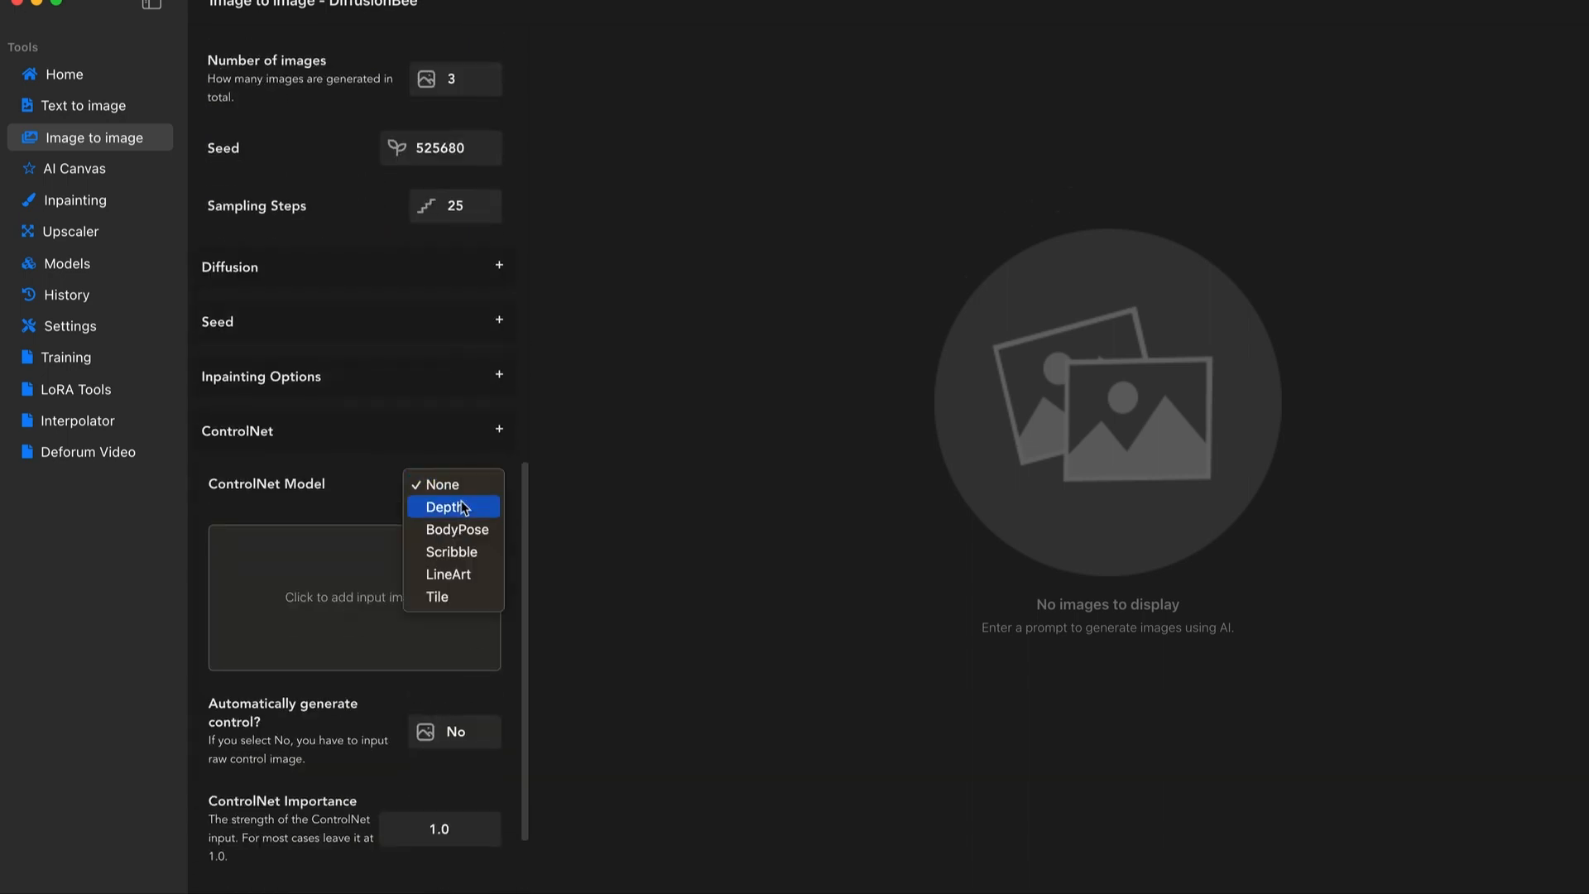
left_click(464, 507)
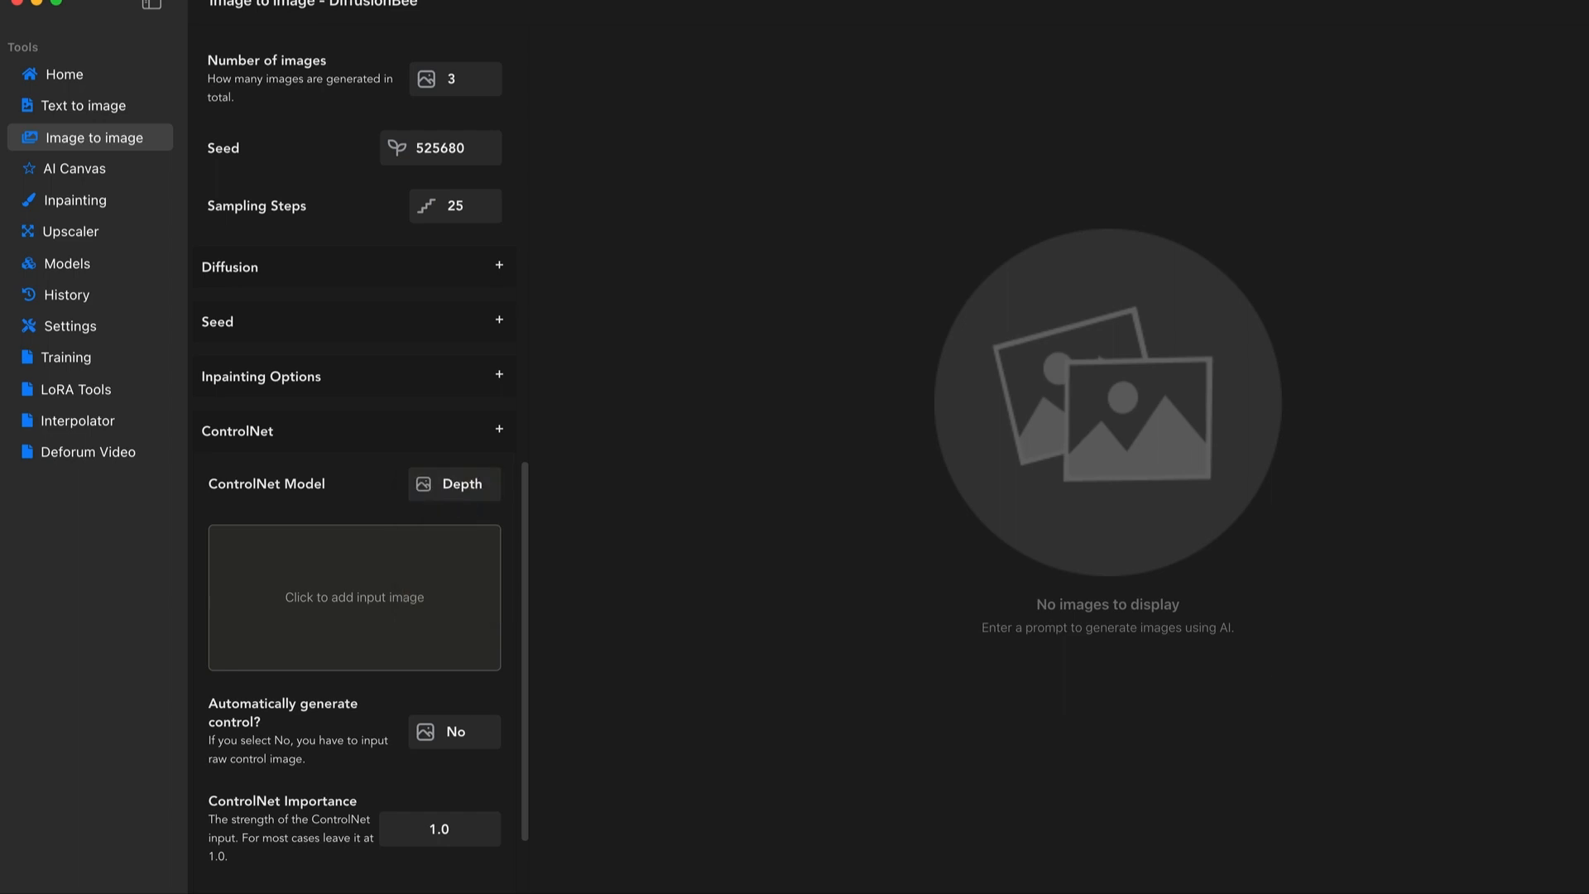
left_click_drag(1055, 422, 394, 548)
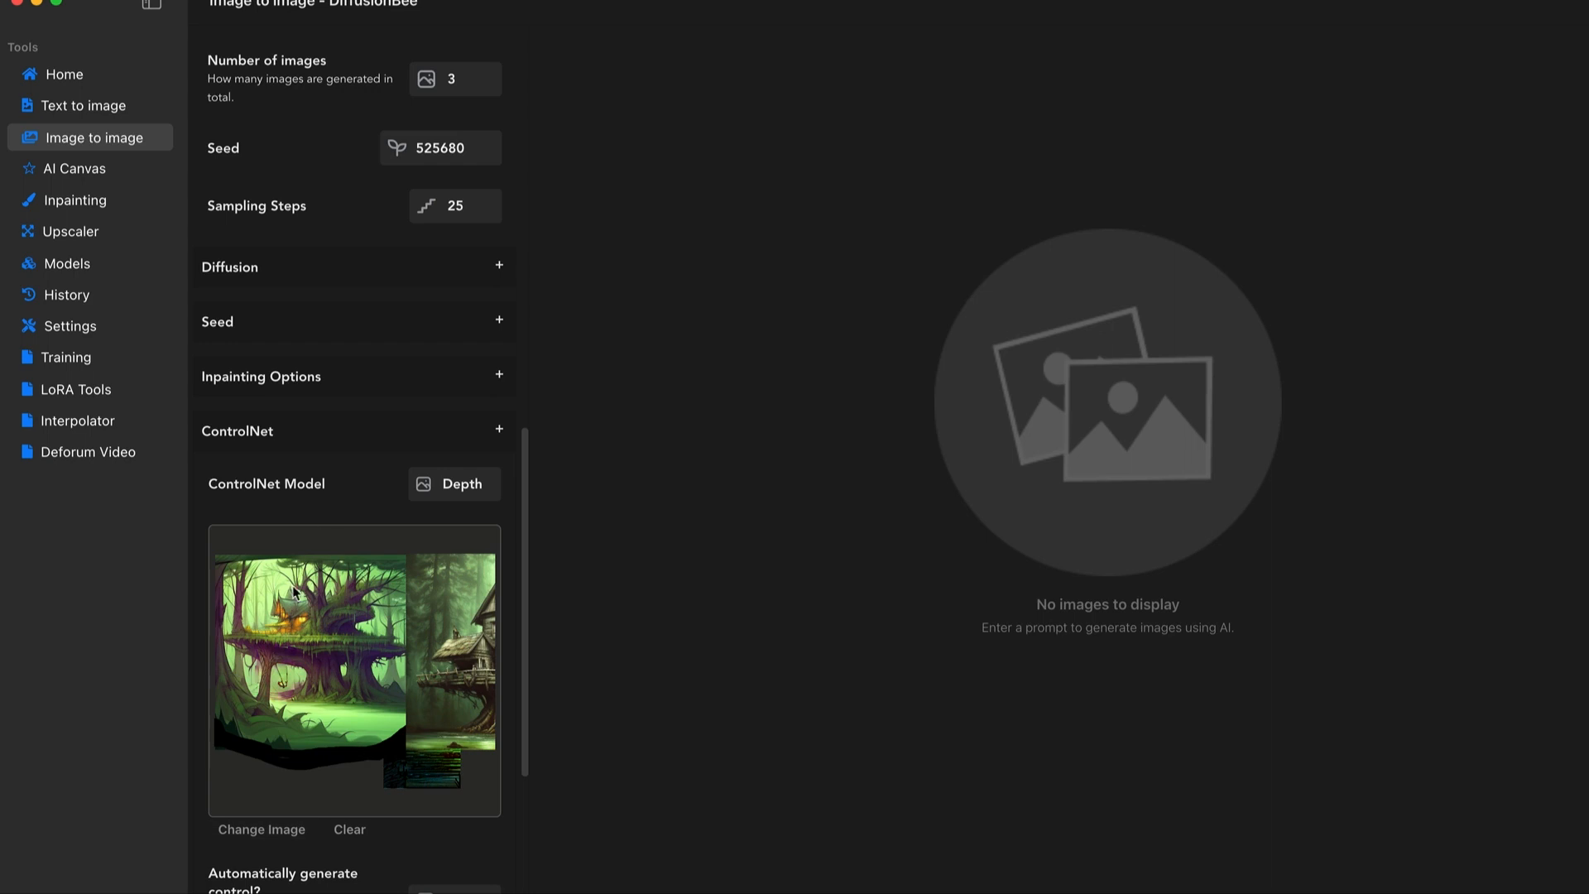
Enable automatic control generation for the Depth ControlNet and set its importance to .5
scroll(332, 569, "down", 3)
scroll(329, 570, "down", 2)
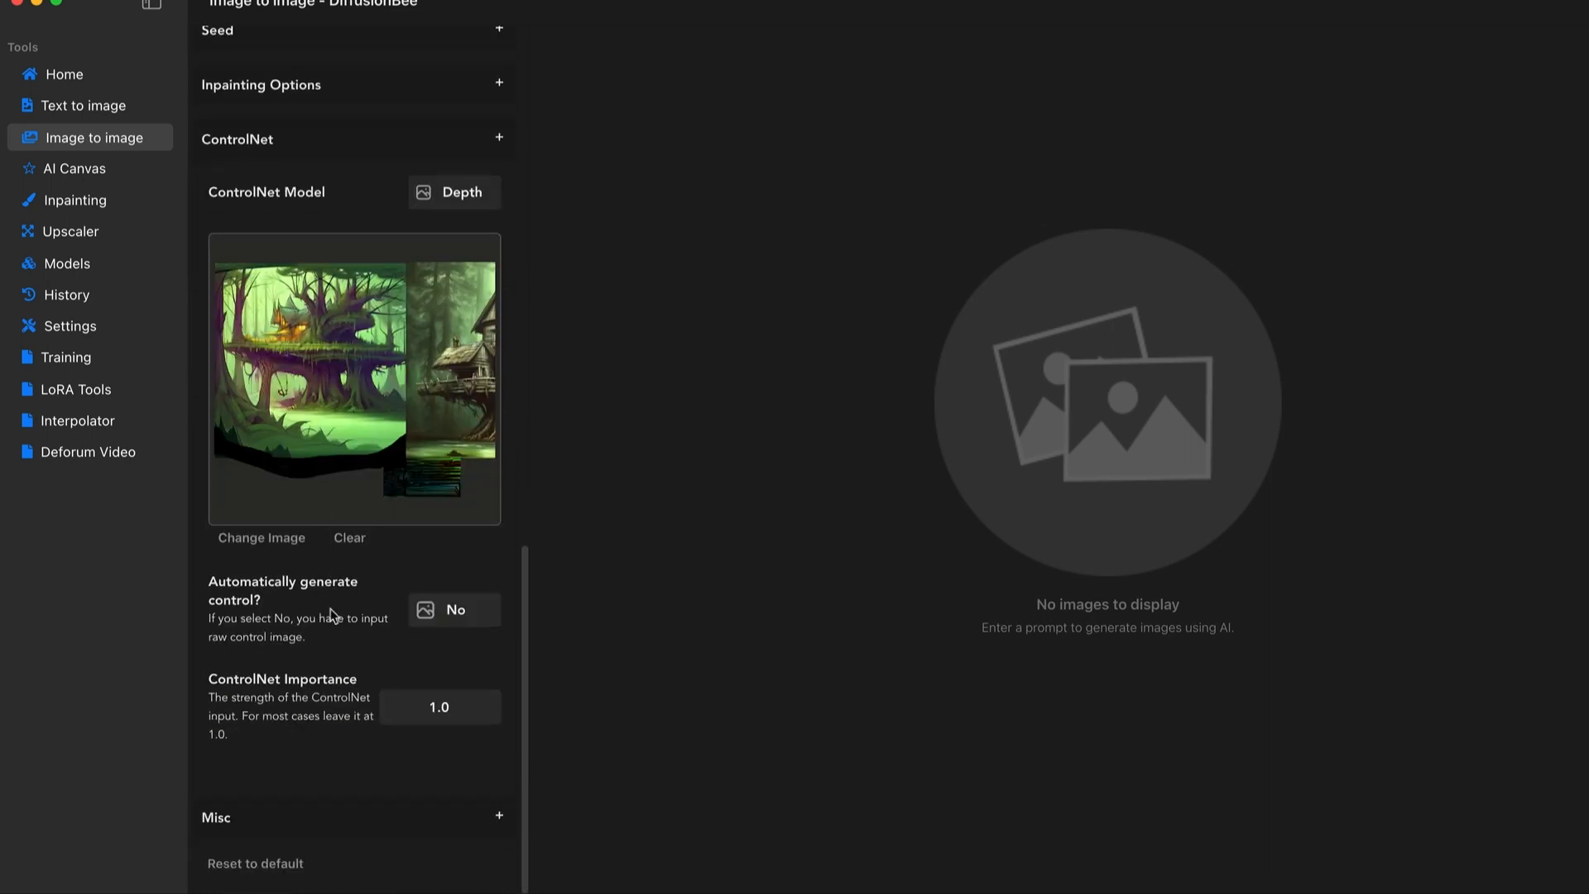
left_click(457, 611)
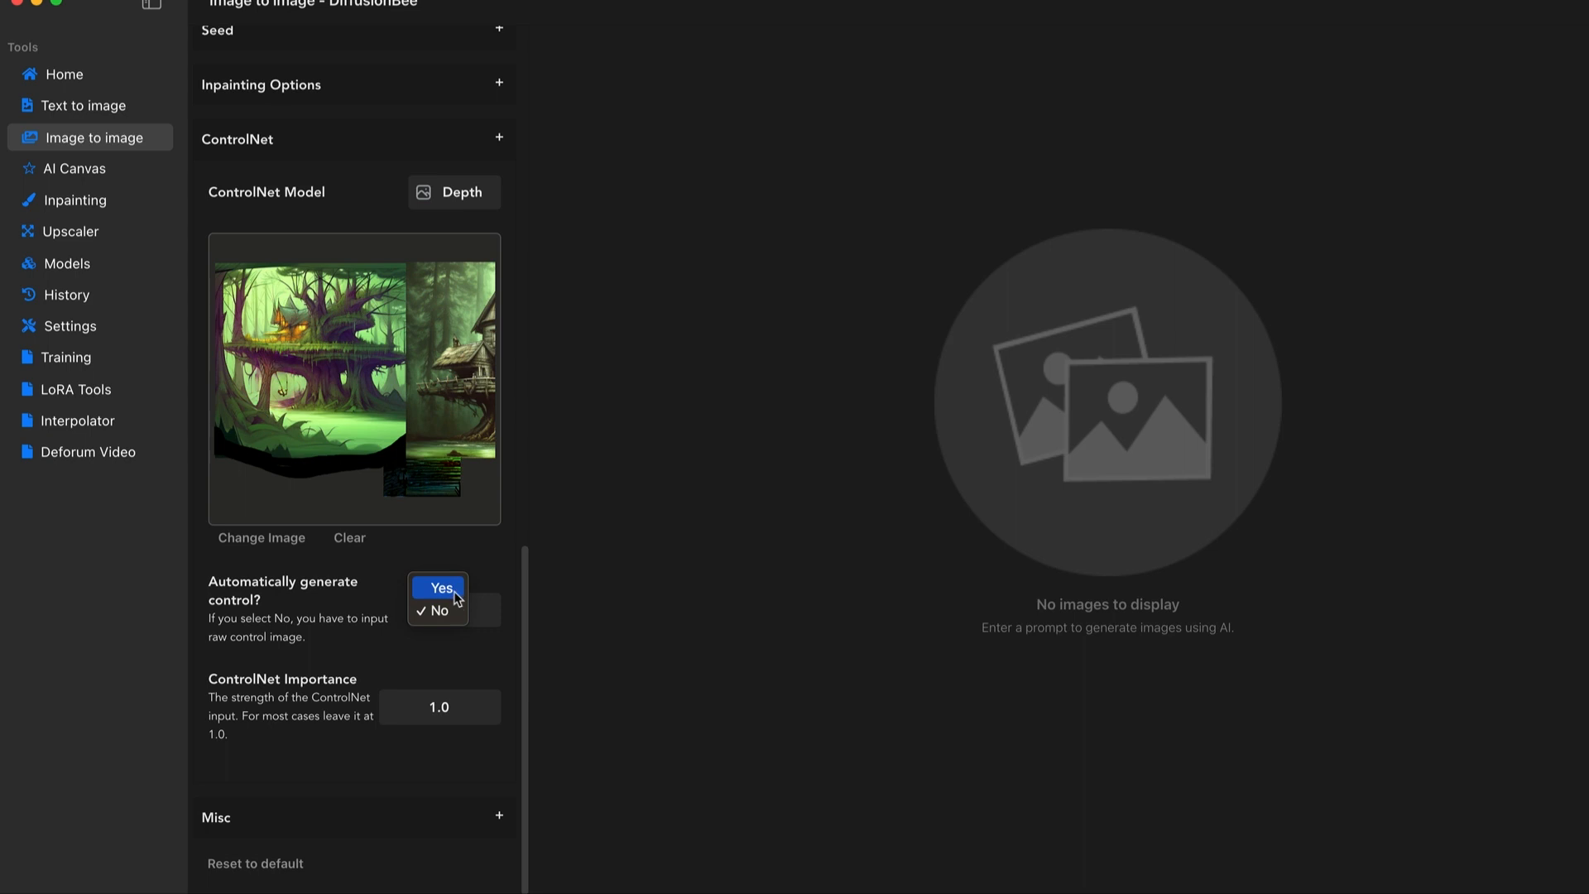
left_click(453, 591)
left_click_drag(464, 704, 371, 692)
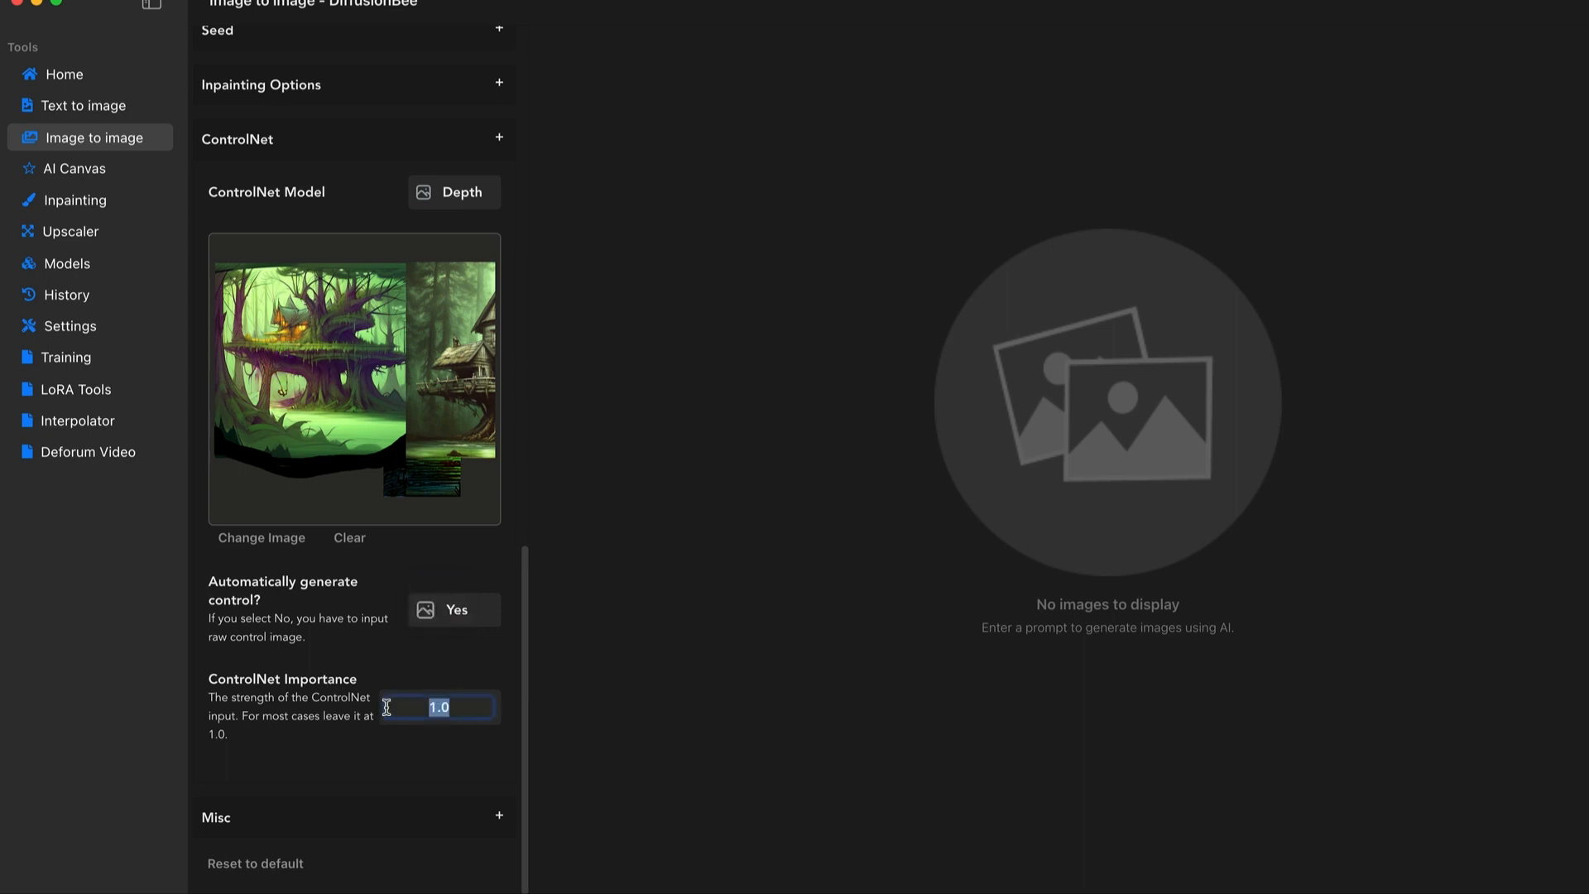
key("BackSpace")
Set the sampling steps to 20
scroll(269, 715, "up", 10)
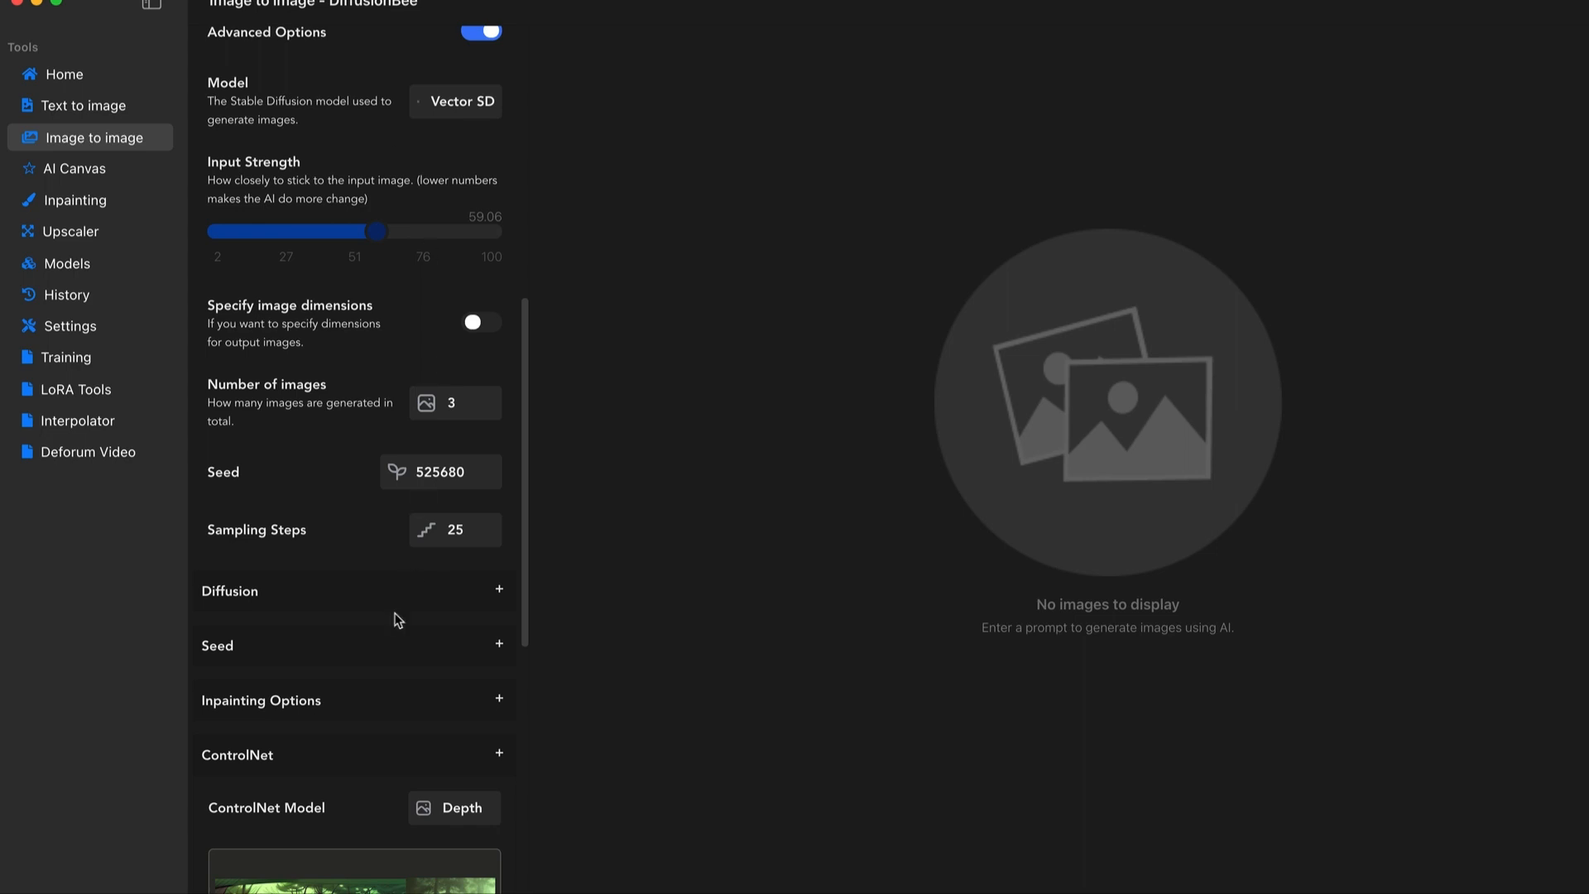
left_click(473, 540)
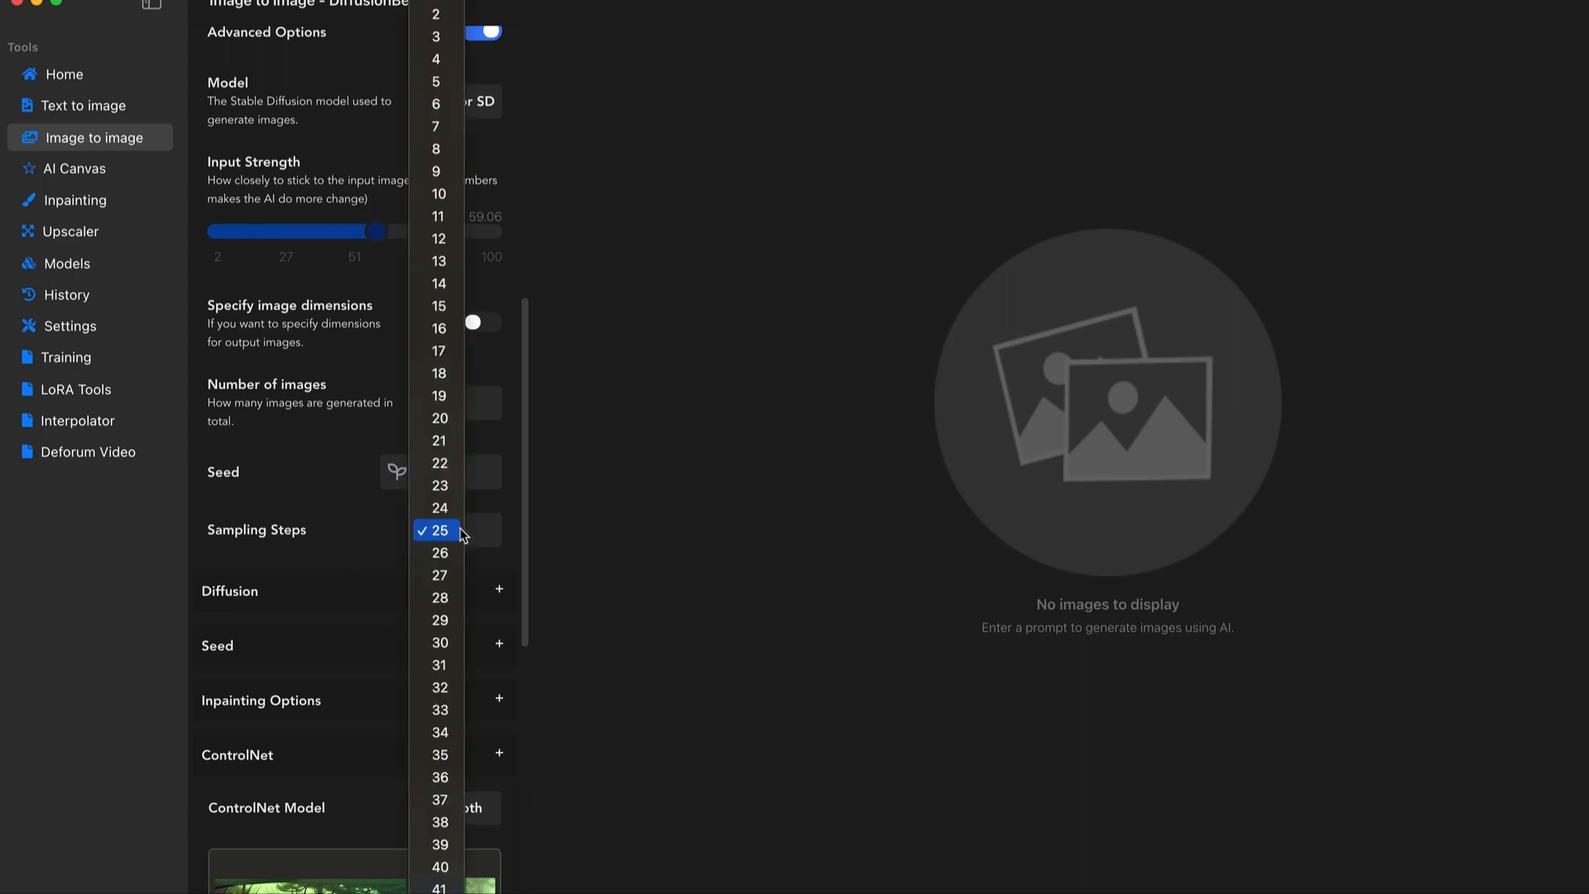
left_click(439, 418)
Enable specified image dimensions and set the output resolution to 512 by 512
scroll(441, 674, "up", 3)
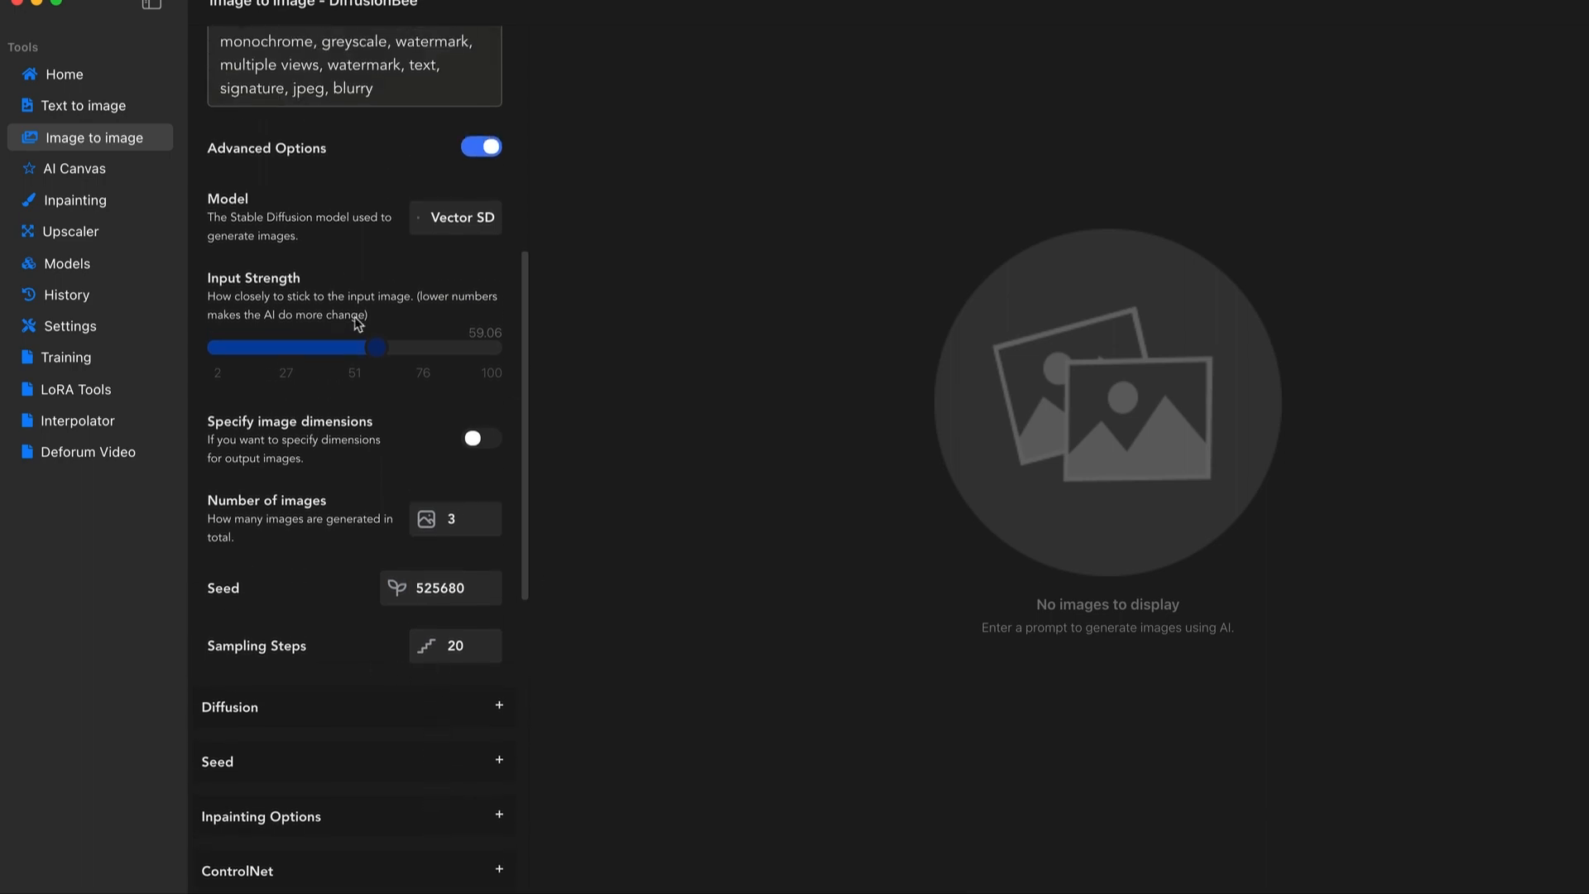
scroll(377, 356, "up", 5)
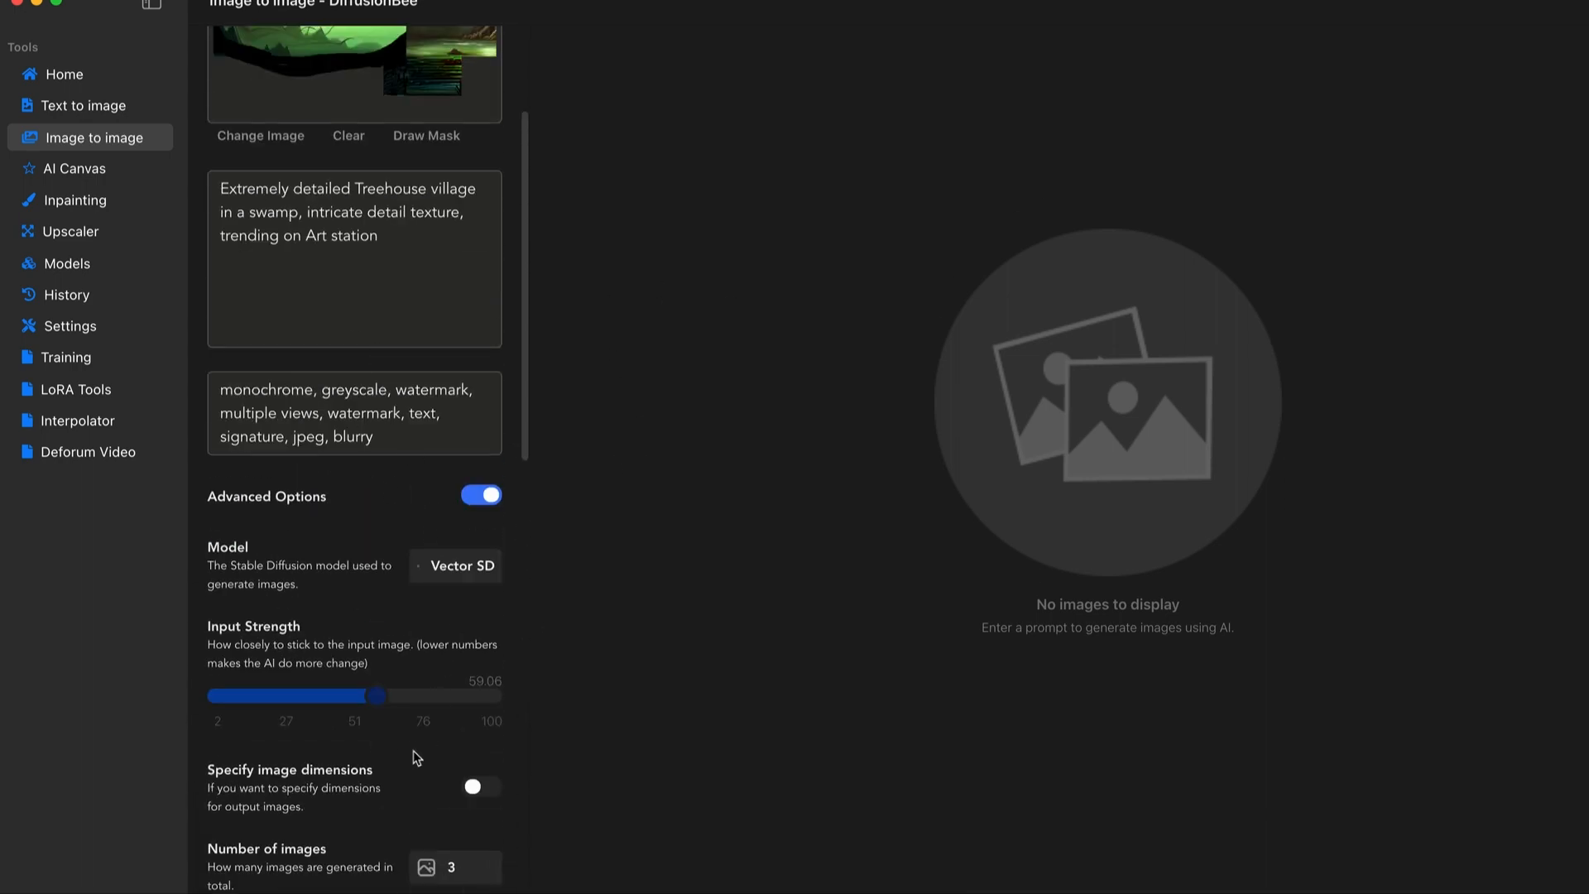
scroll(378, 653, "down", 3)
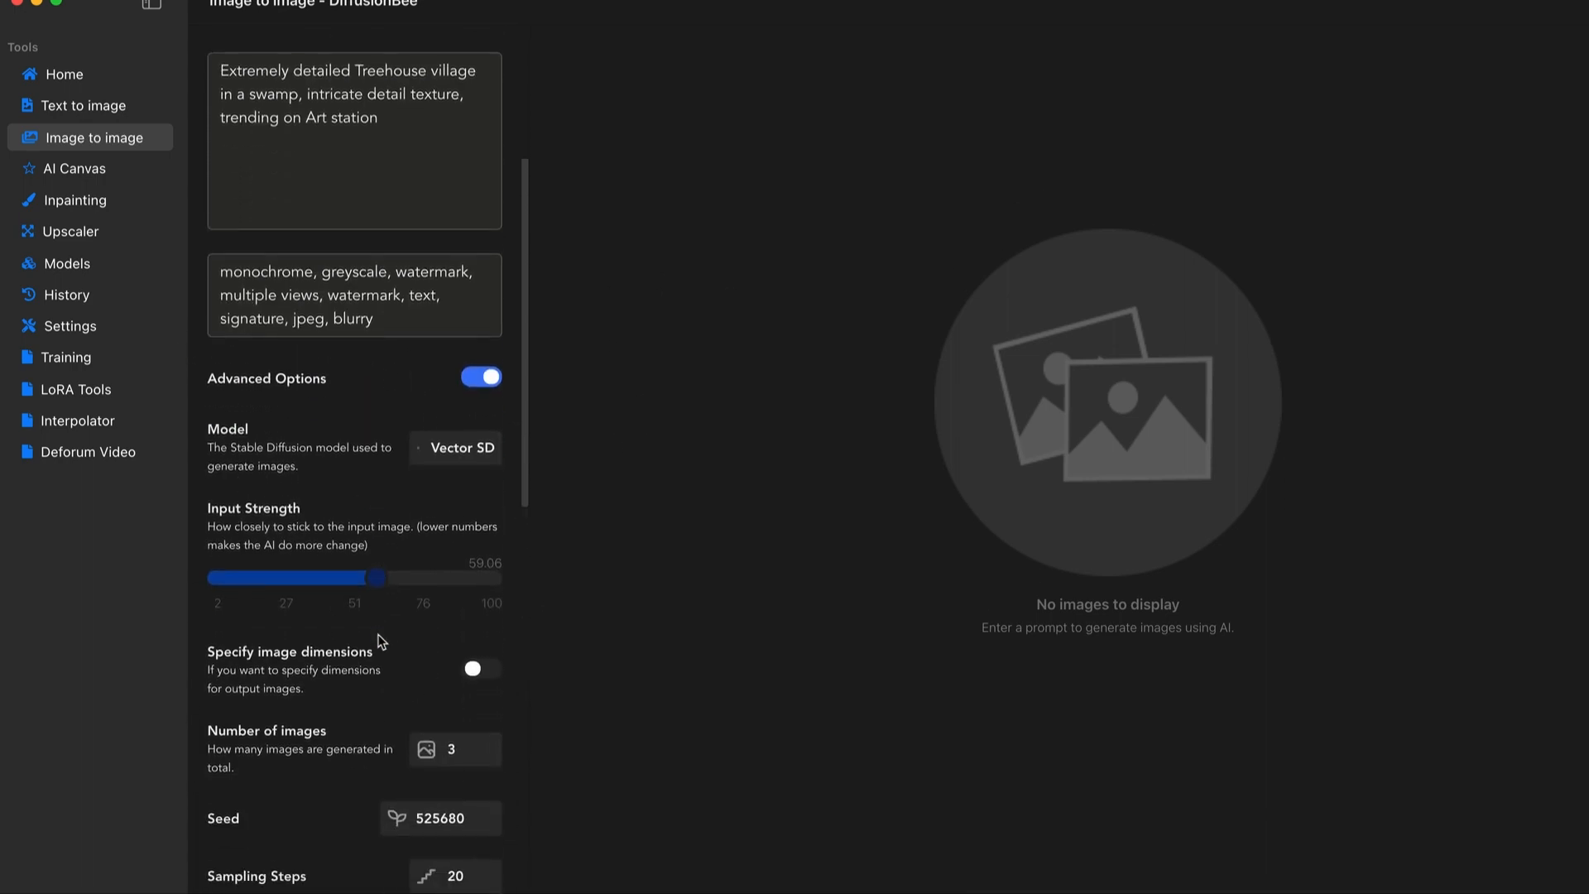
left_click(473, 670)
scroll(456, 529, "down", 5)
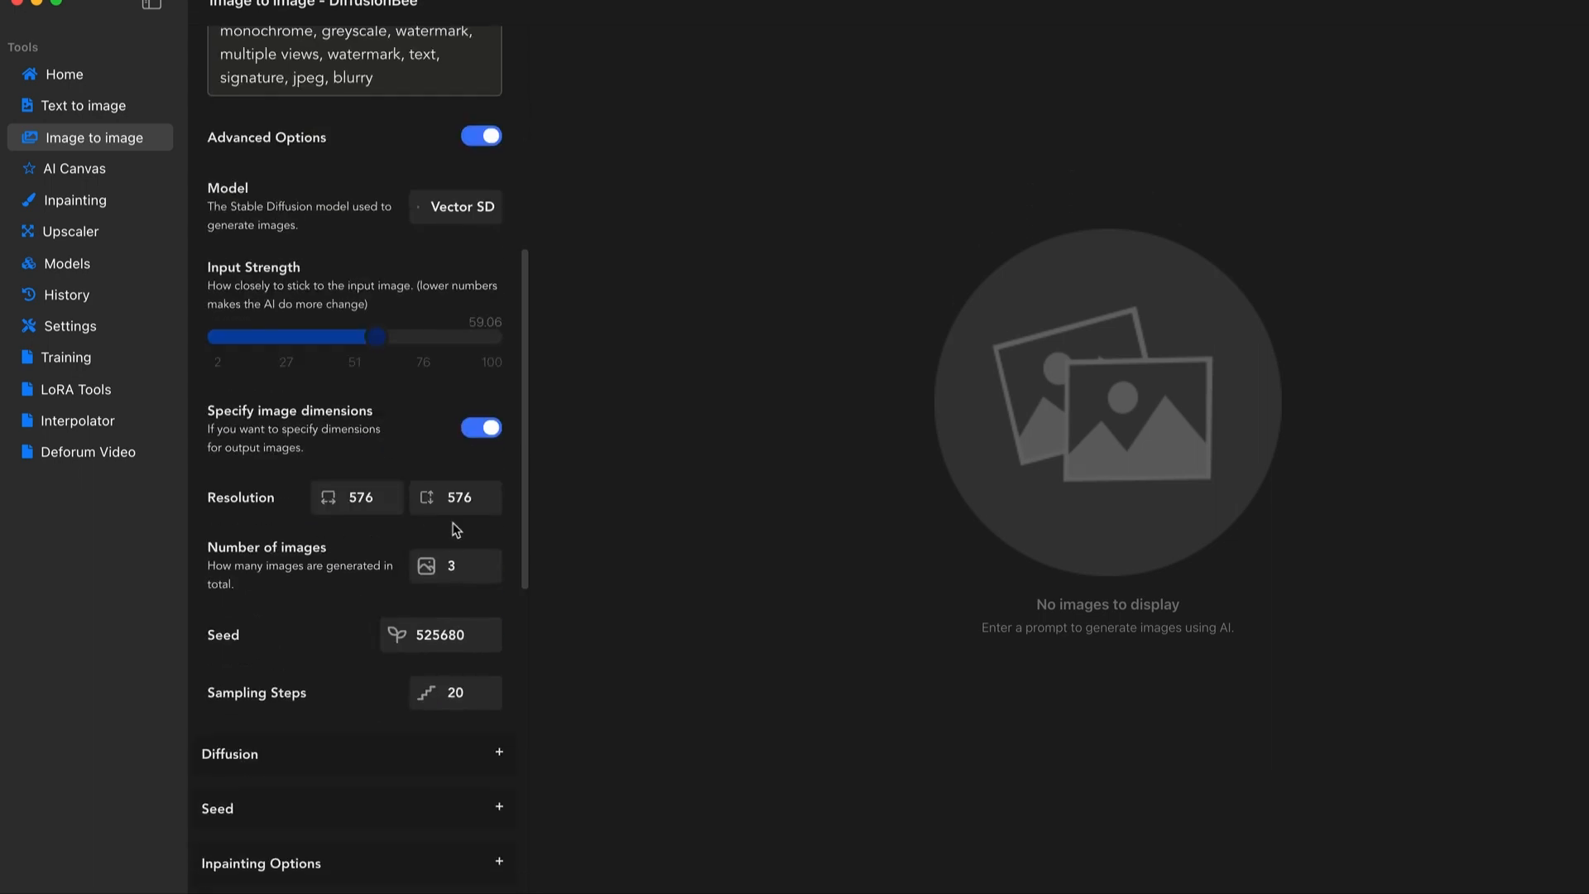
left_click(350, 505)
left_click(354, 476)
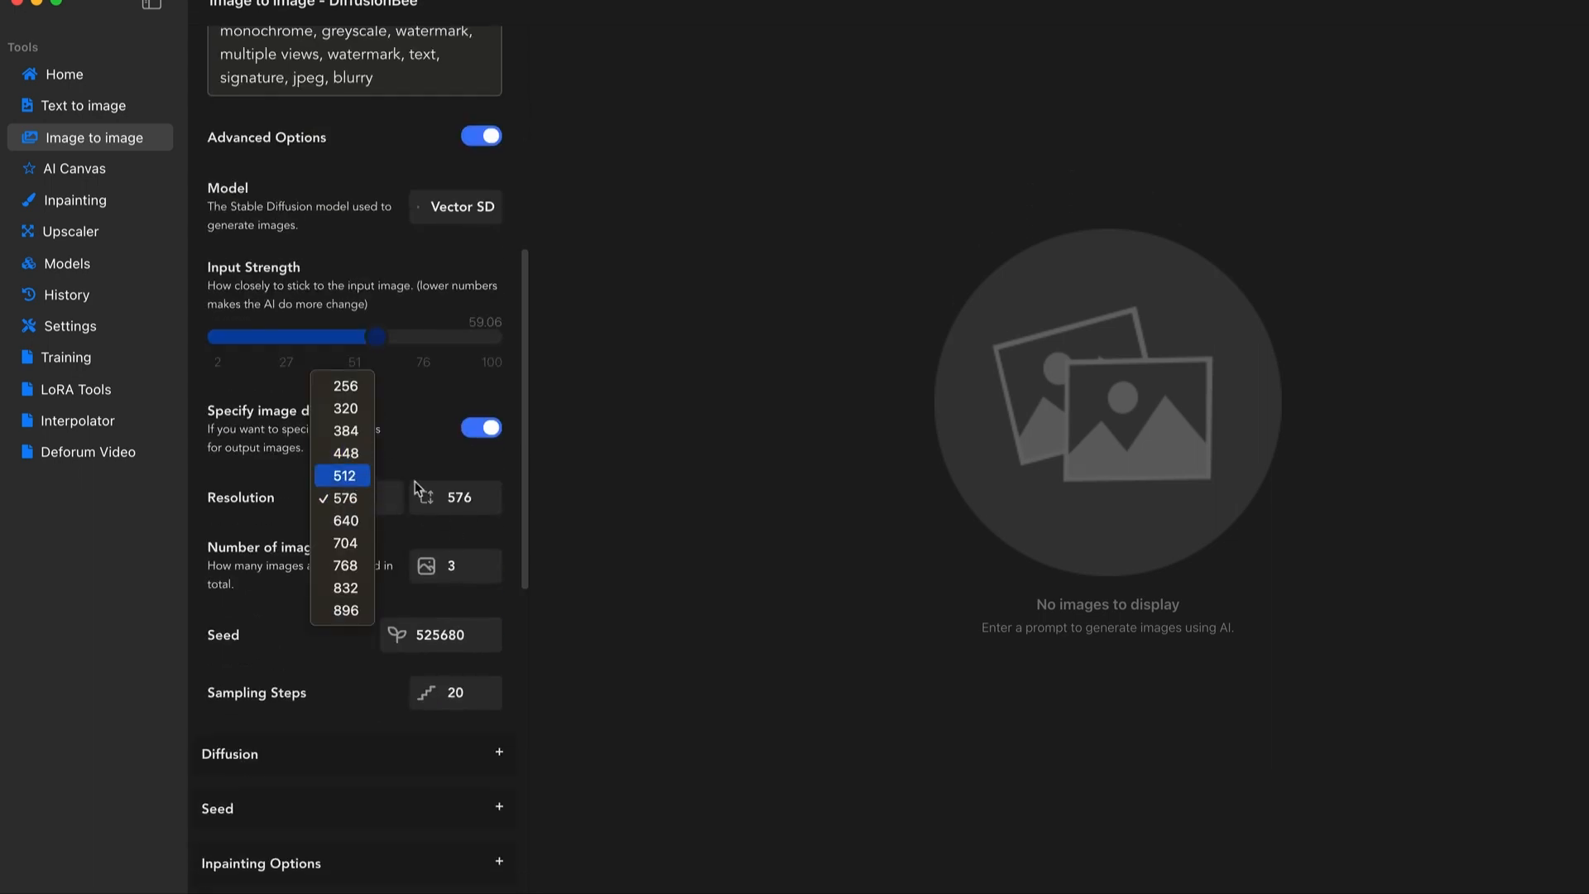
left_click(463, 497)
left_click(443, 475)
Review the generation and ControlNet settings, and compare the three generated tree house images with the input picture
scroll(414, 522, "down", 10)
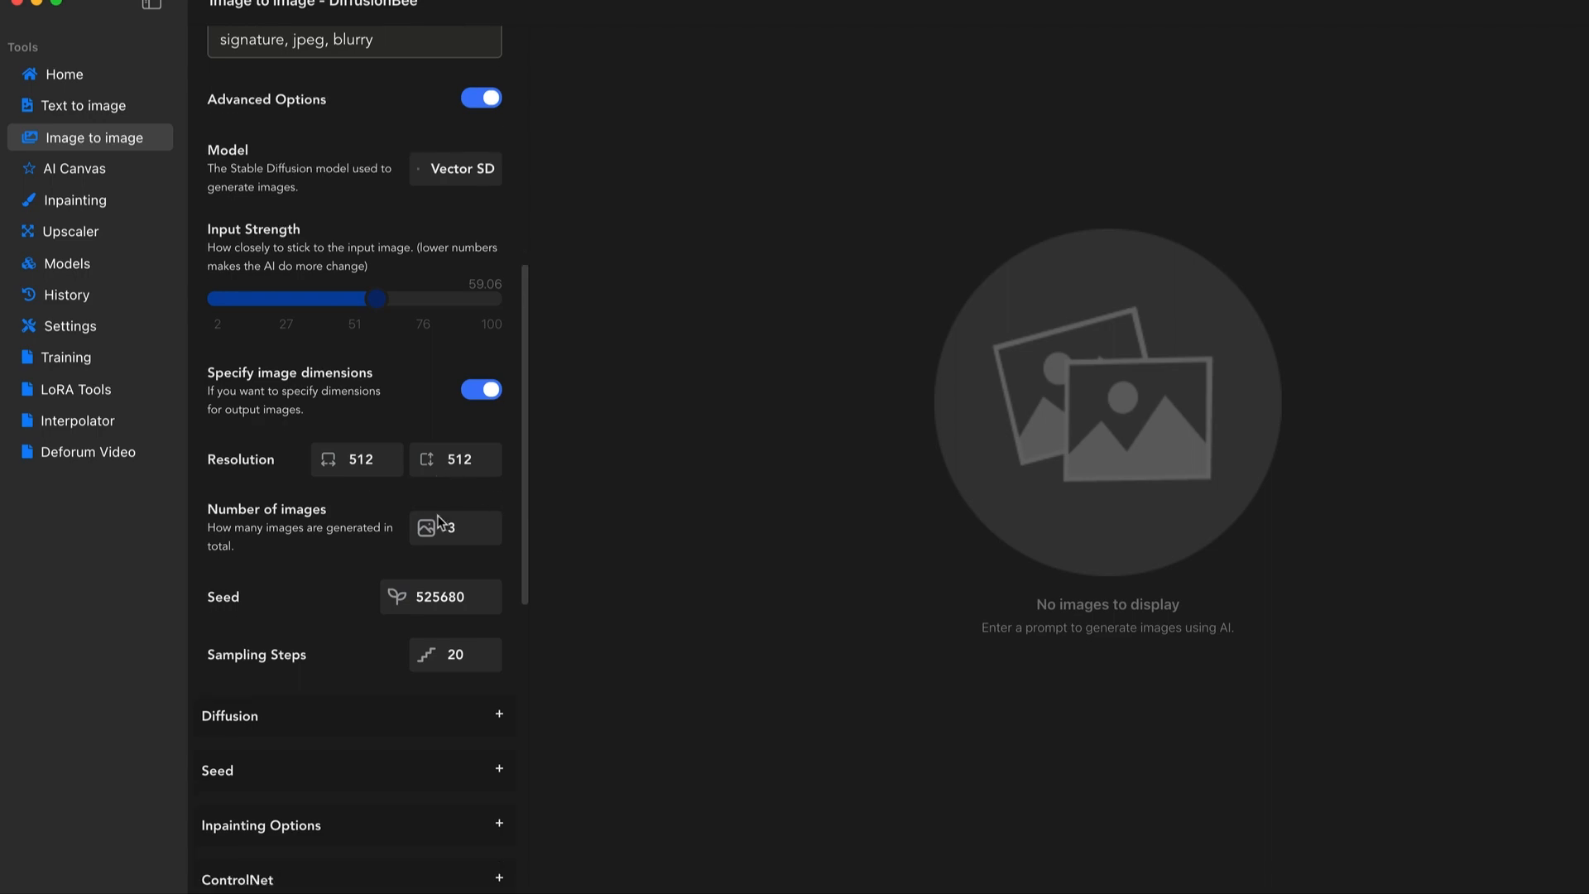
scroll(398, 530, "up", 1)
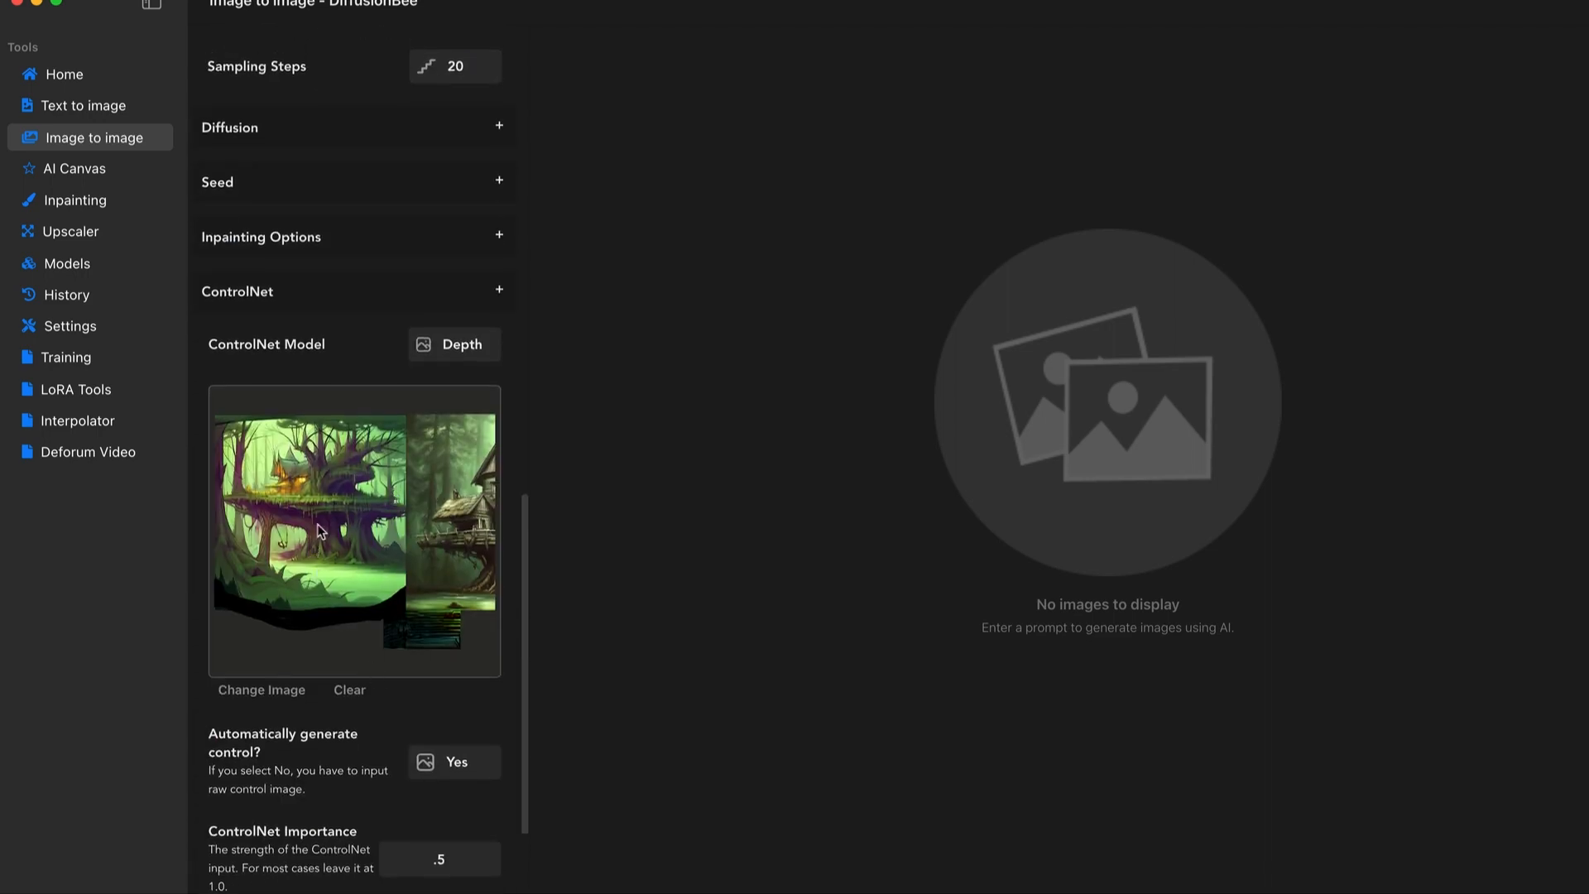
scroll(331, 520, "up", 15)
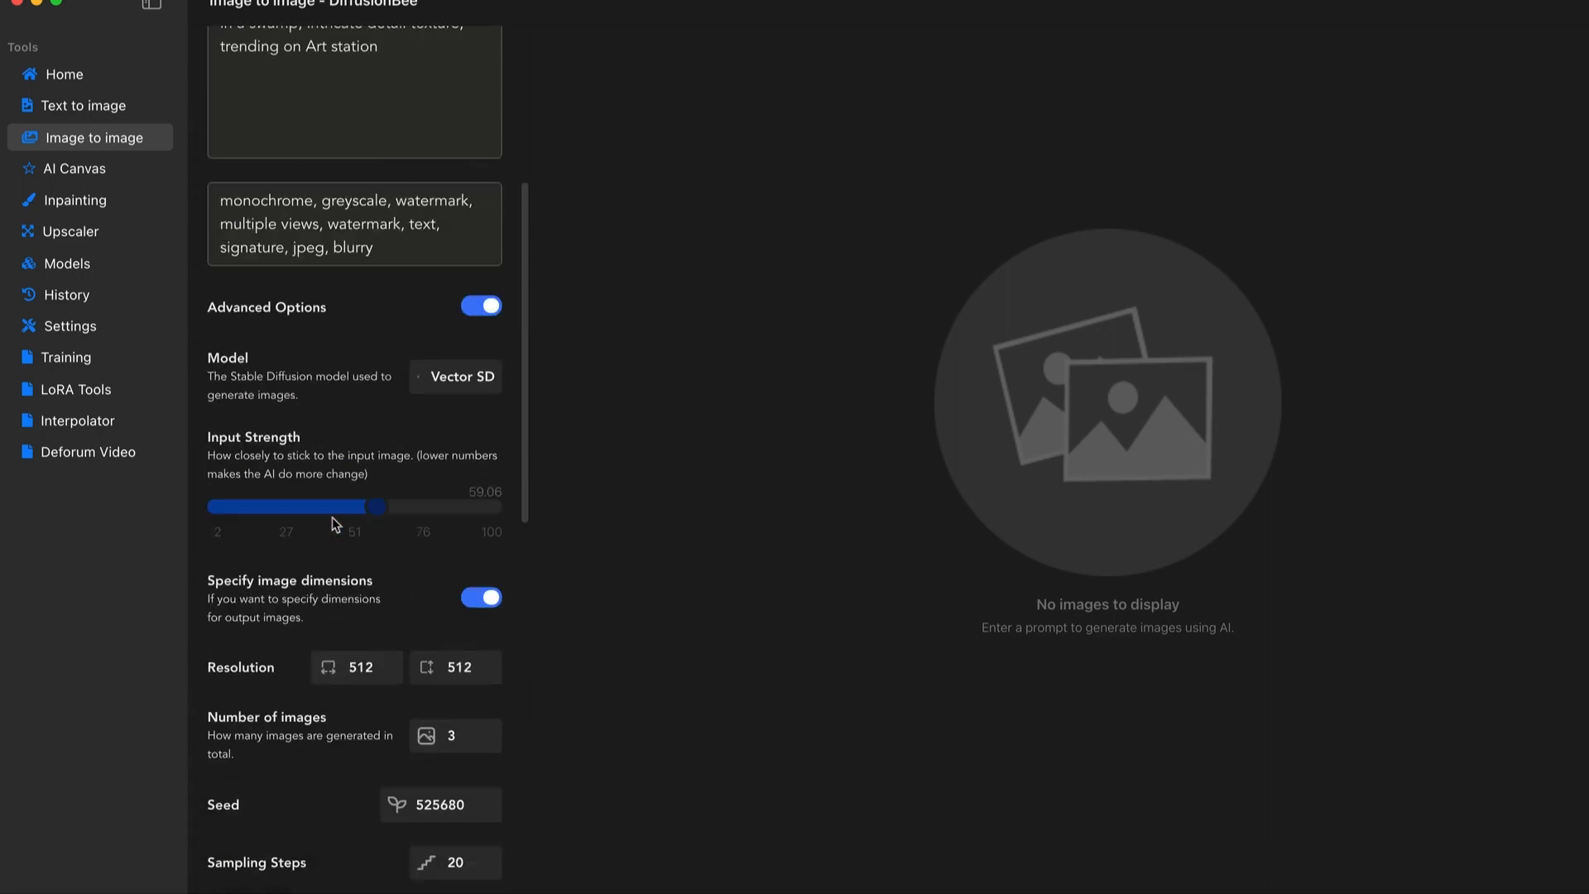
scroll(400, 603, "up", 5)
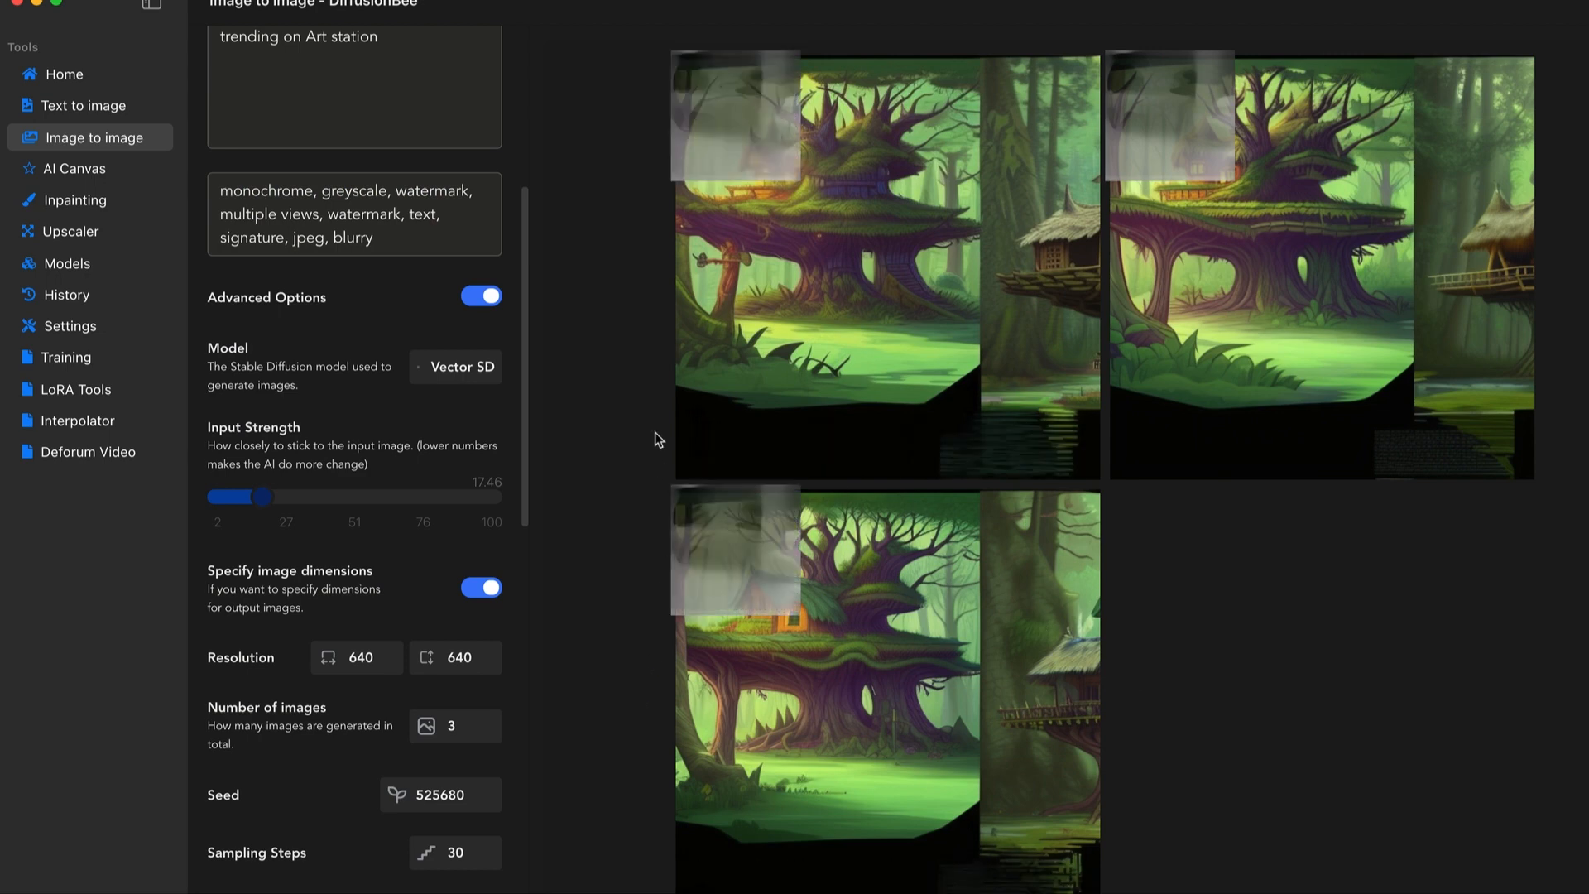
scroll(336, 542, "up", 5)
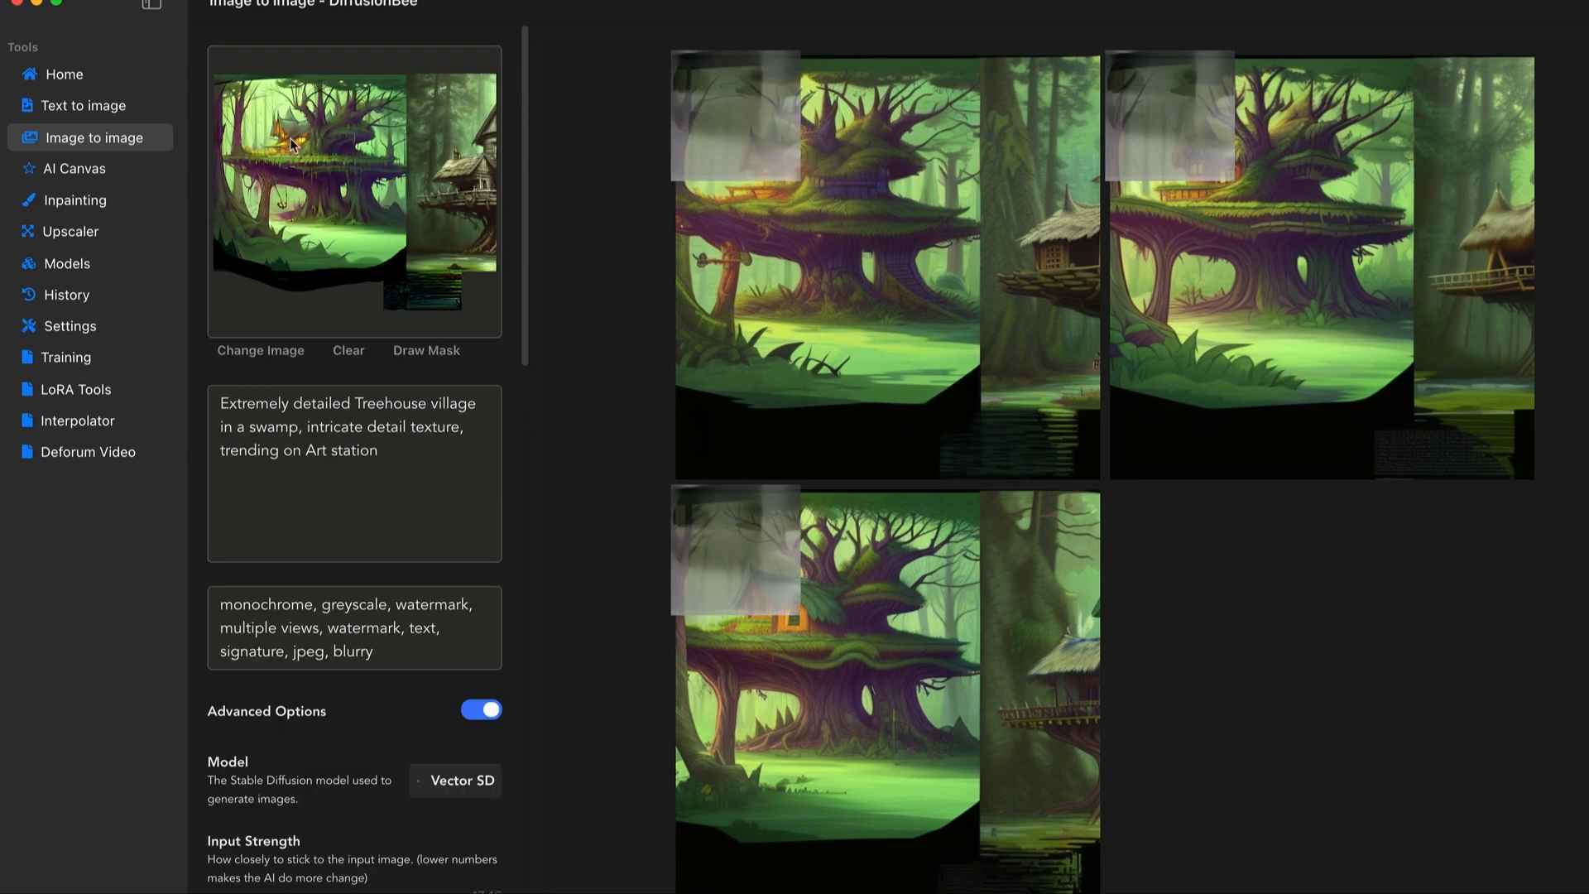
mouse_move(914, 832)
mouse_move(1302, 306)
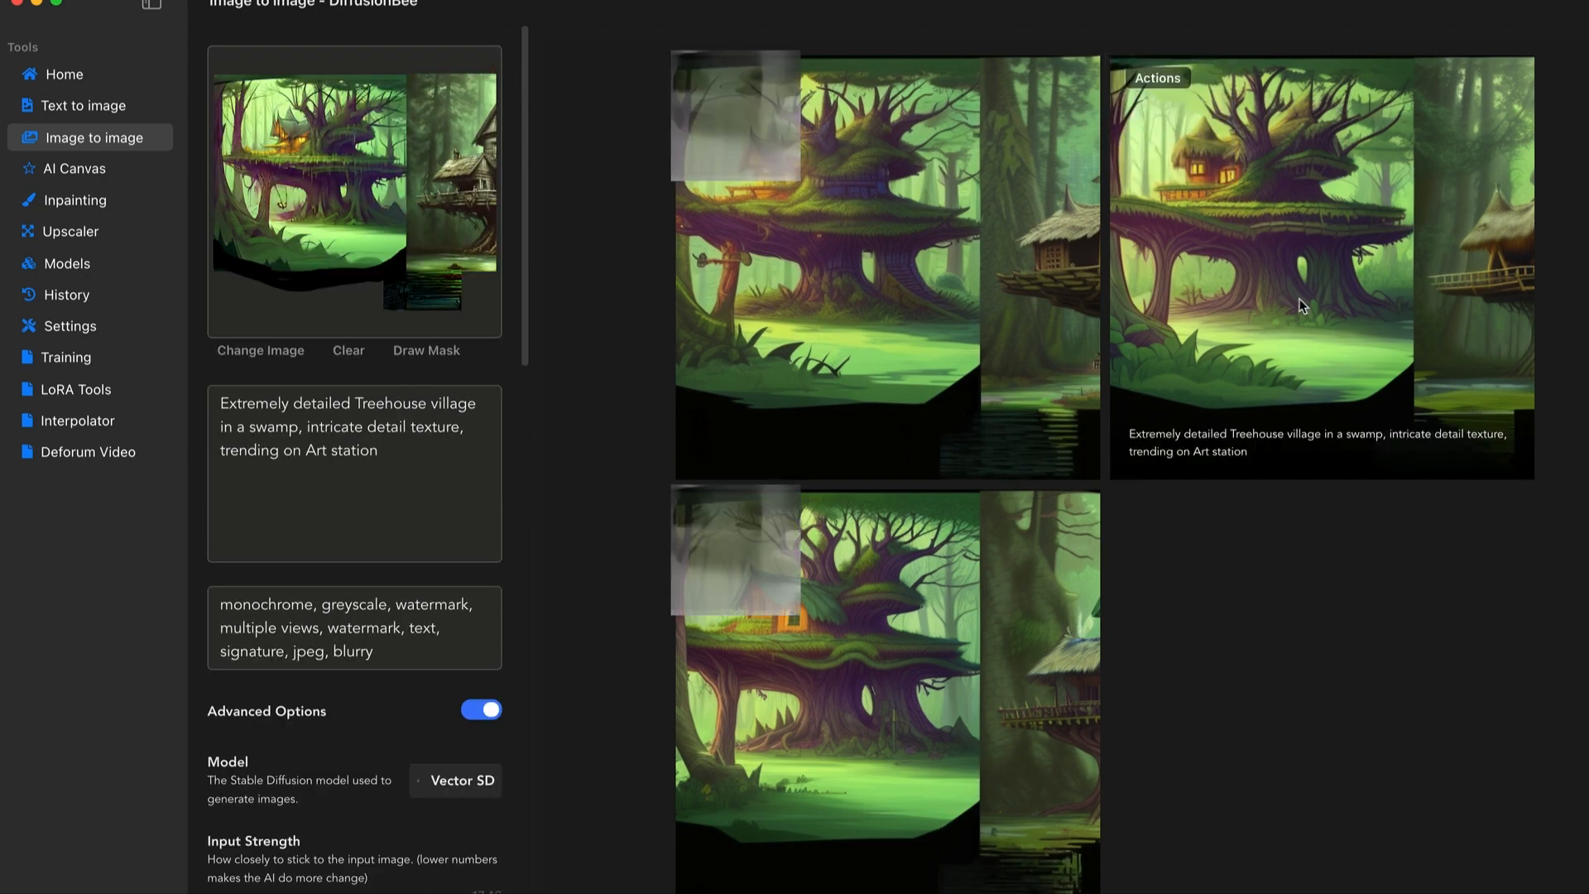
mouse_move(959, 286)
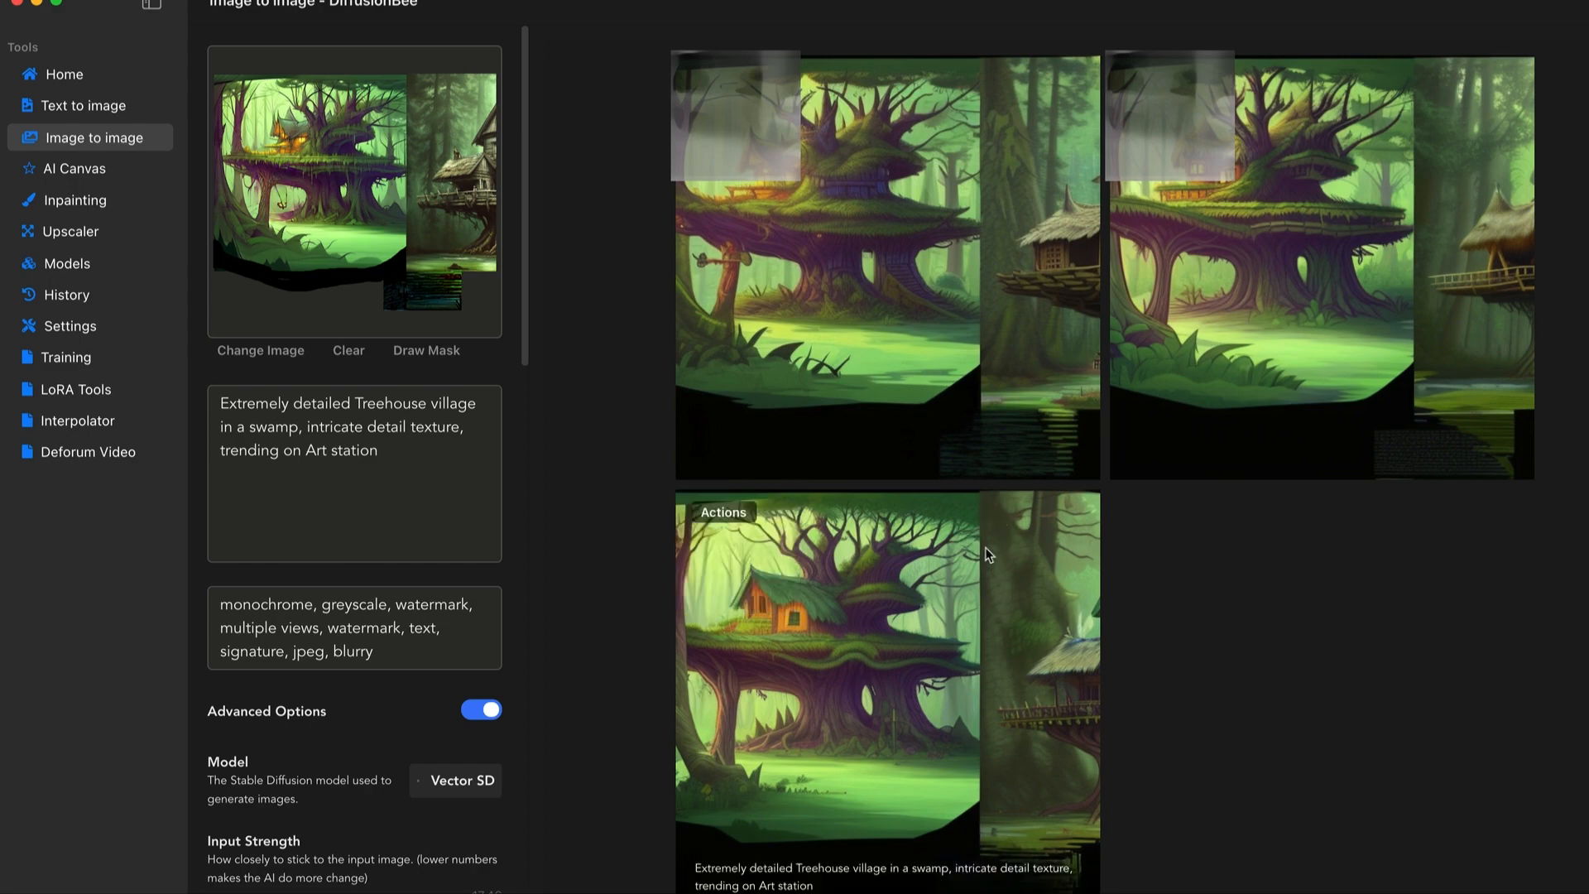
Examine the images of the newer batch above the earlier results and compare them with the input picture
scroll(909, 505, "up", 7)
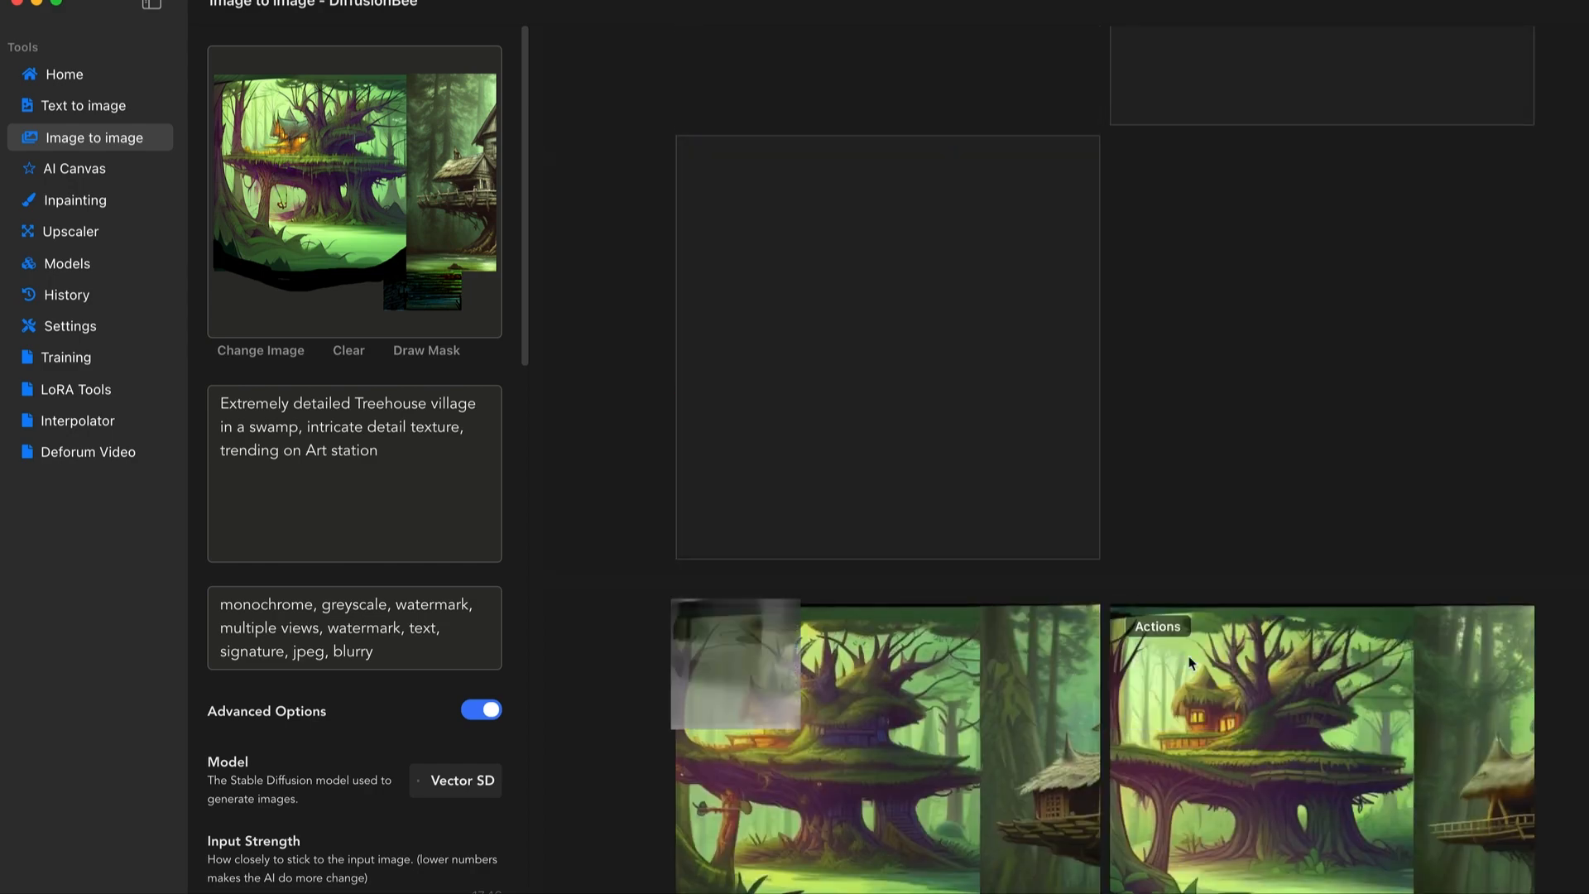
scroll(981, 611, "up", 5)
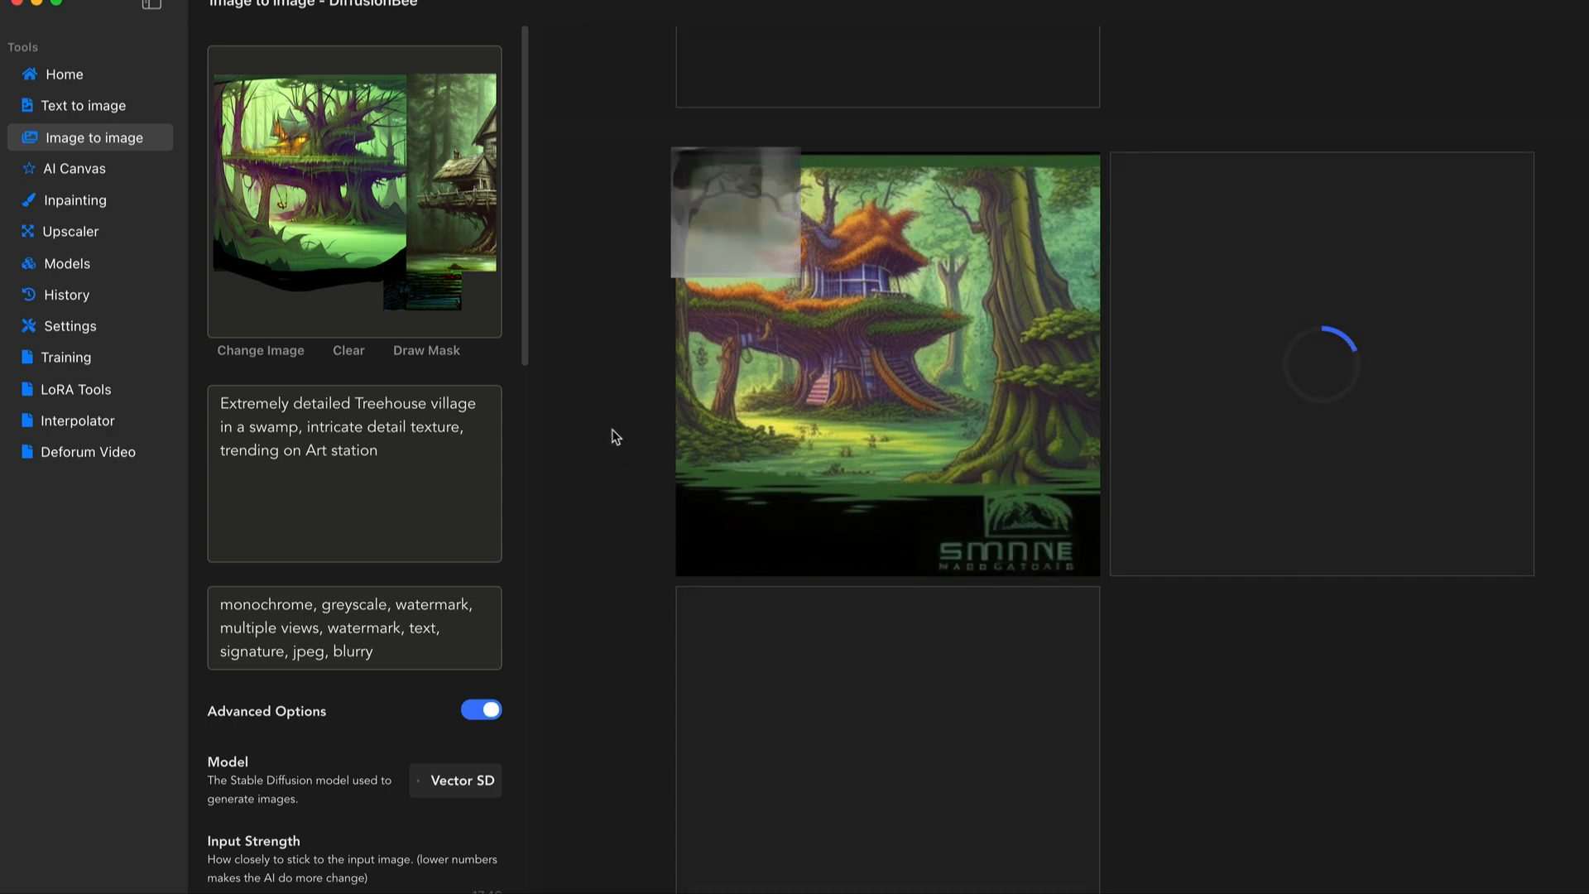
left_click_drag(757, 340, 493, 185)
left_click_drag(755, 523, 611, 163)
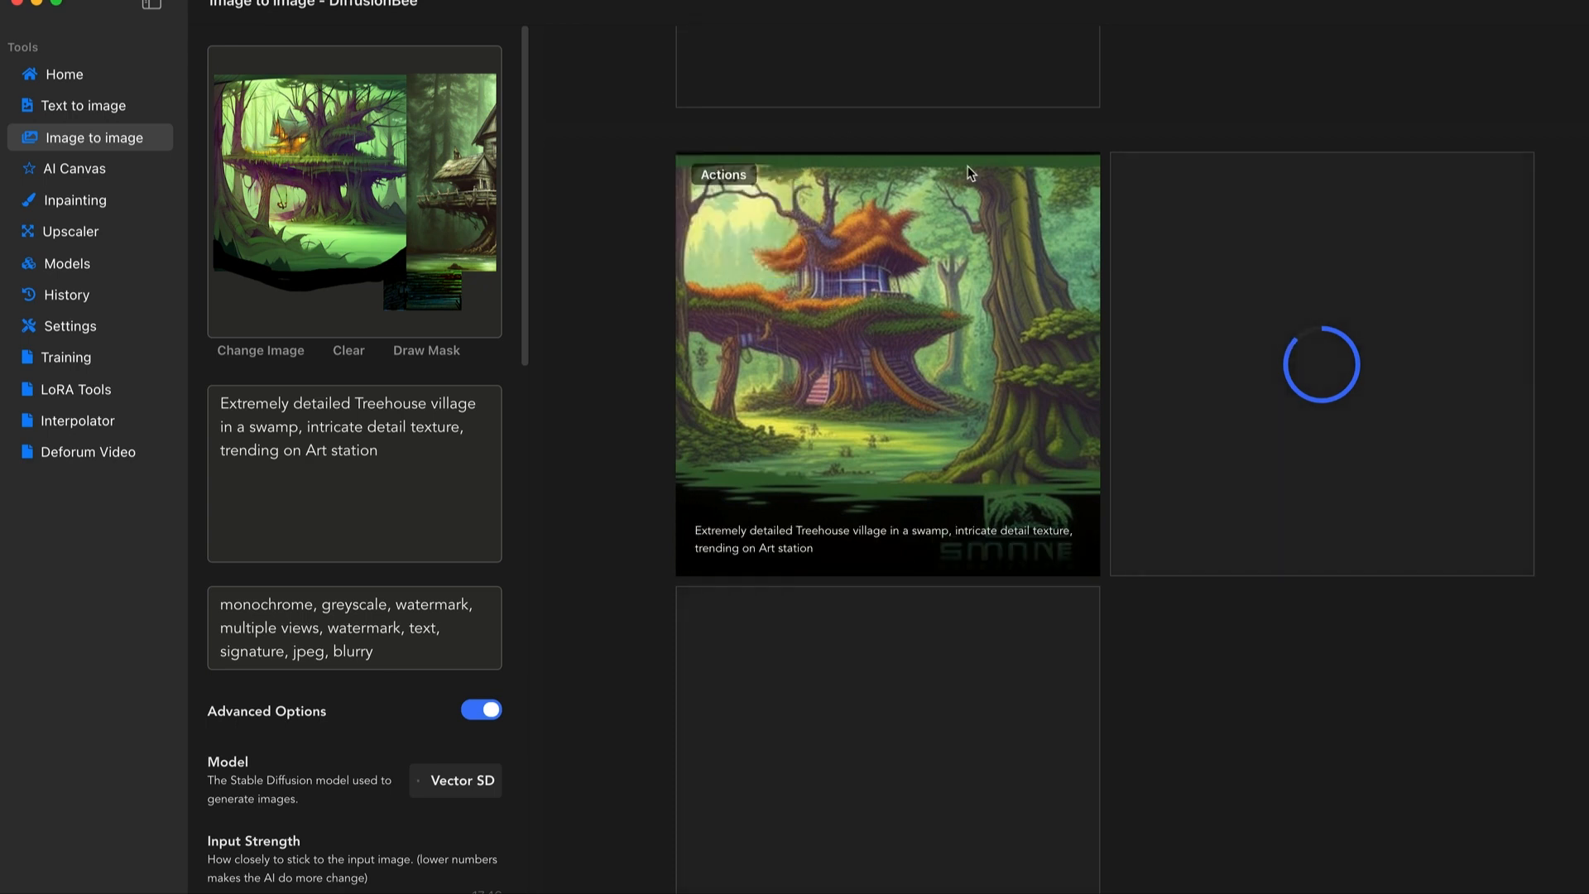
left_click_drag(970, 177, 495, 184)
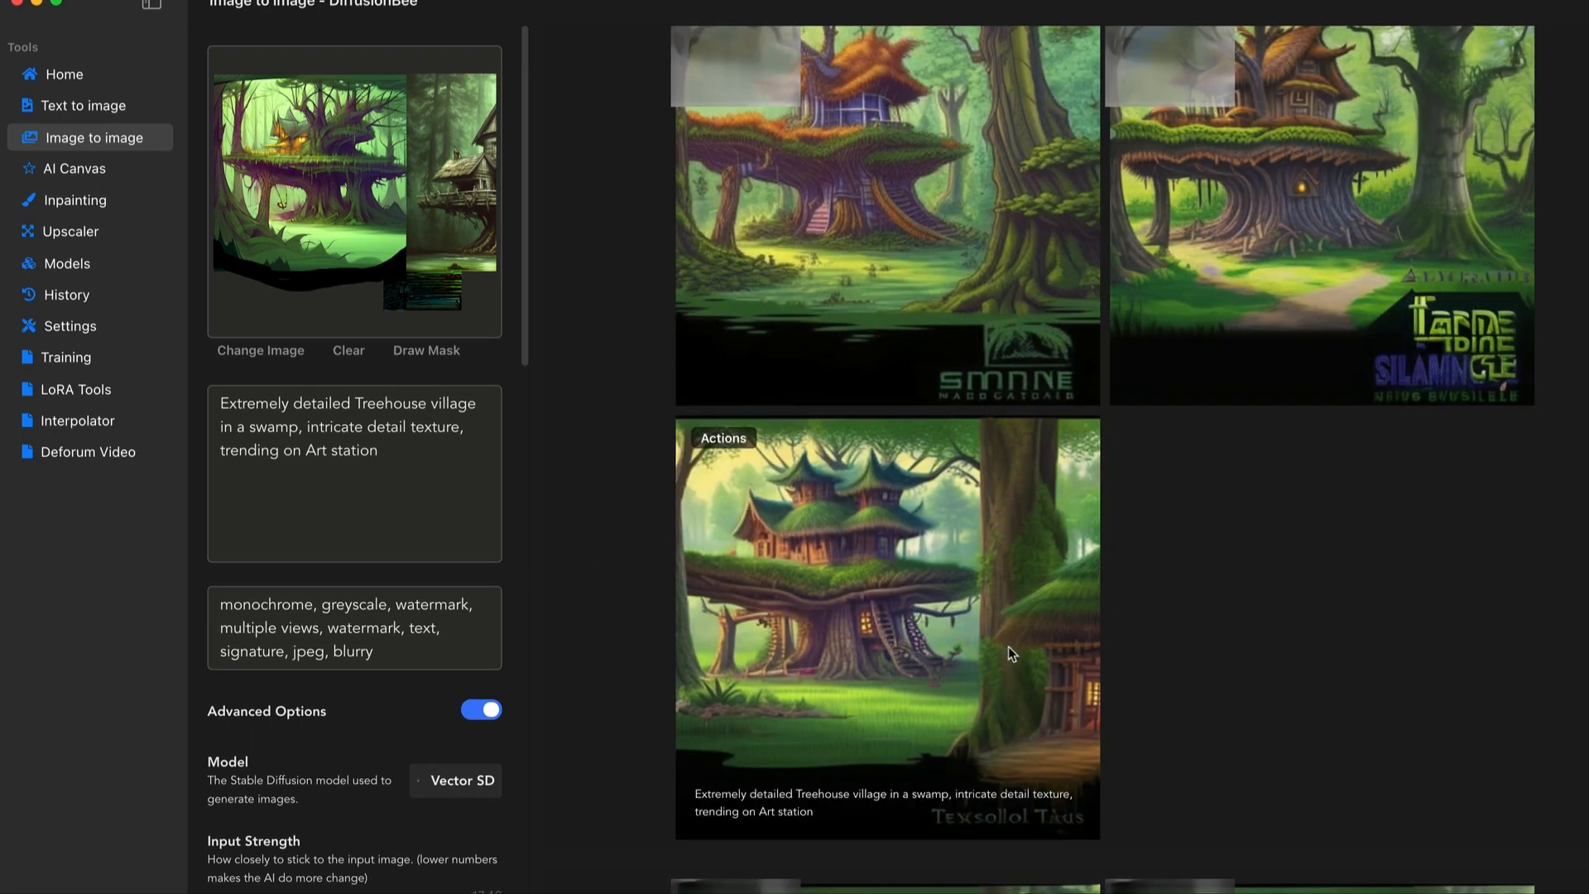
Review the seed, sampling steps and Depth ControlNet settings against the third tree house image of the newer batch
scroll(454, 478, "down", 1)
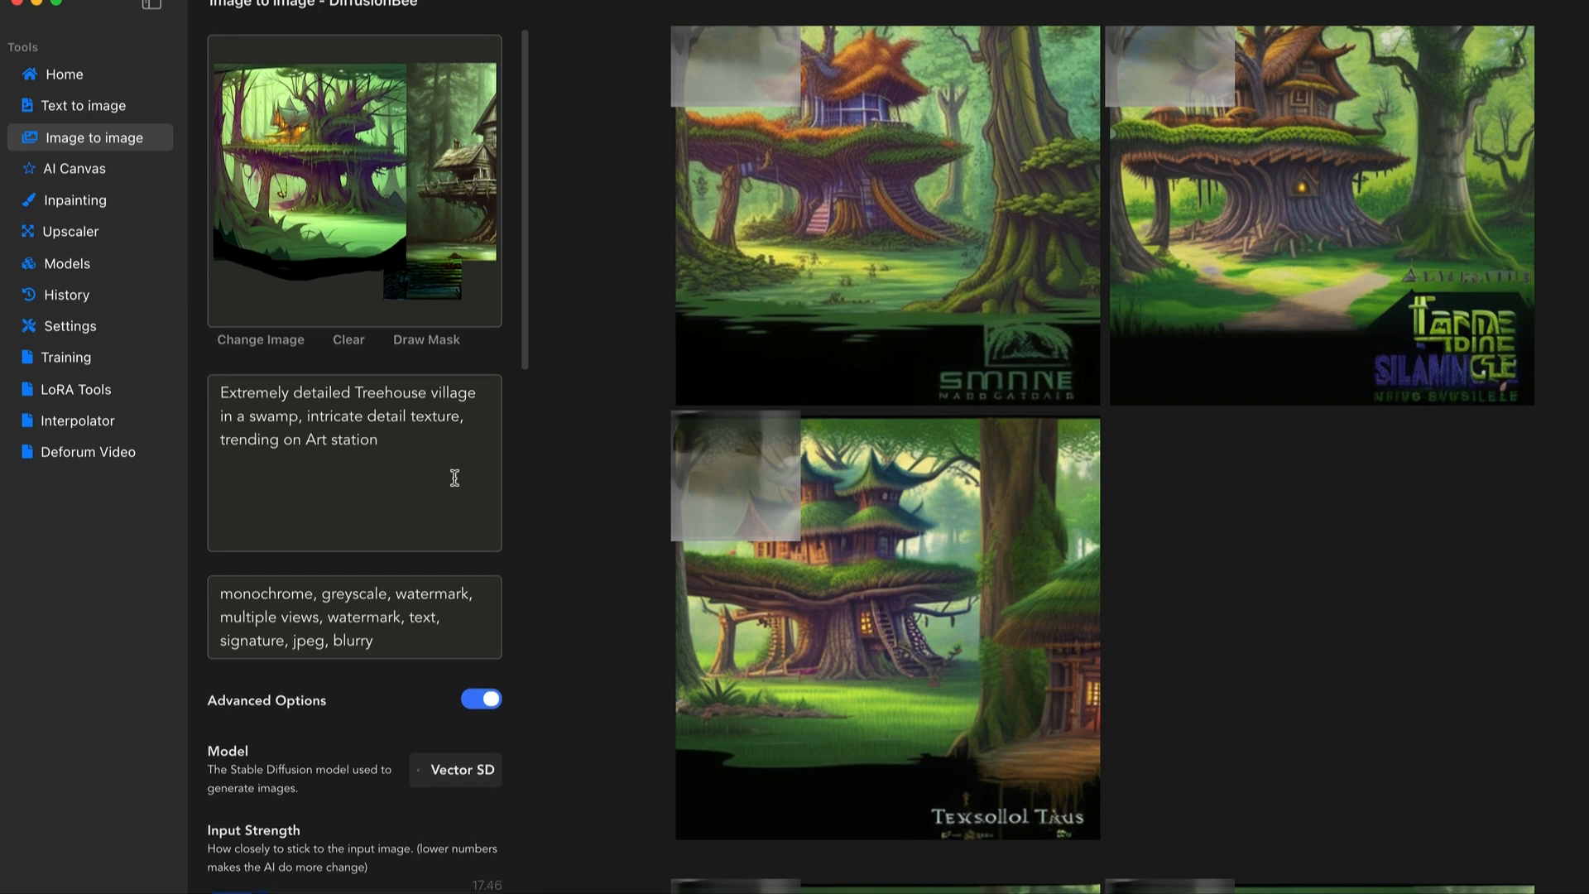
scroll(454, 477, "down", 15)
scroll(454, 484, "up", 4)
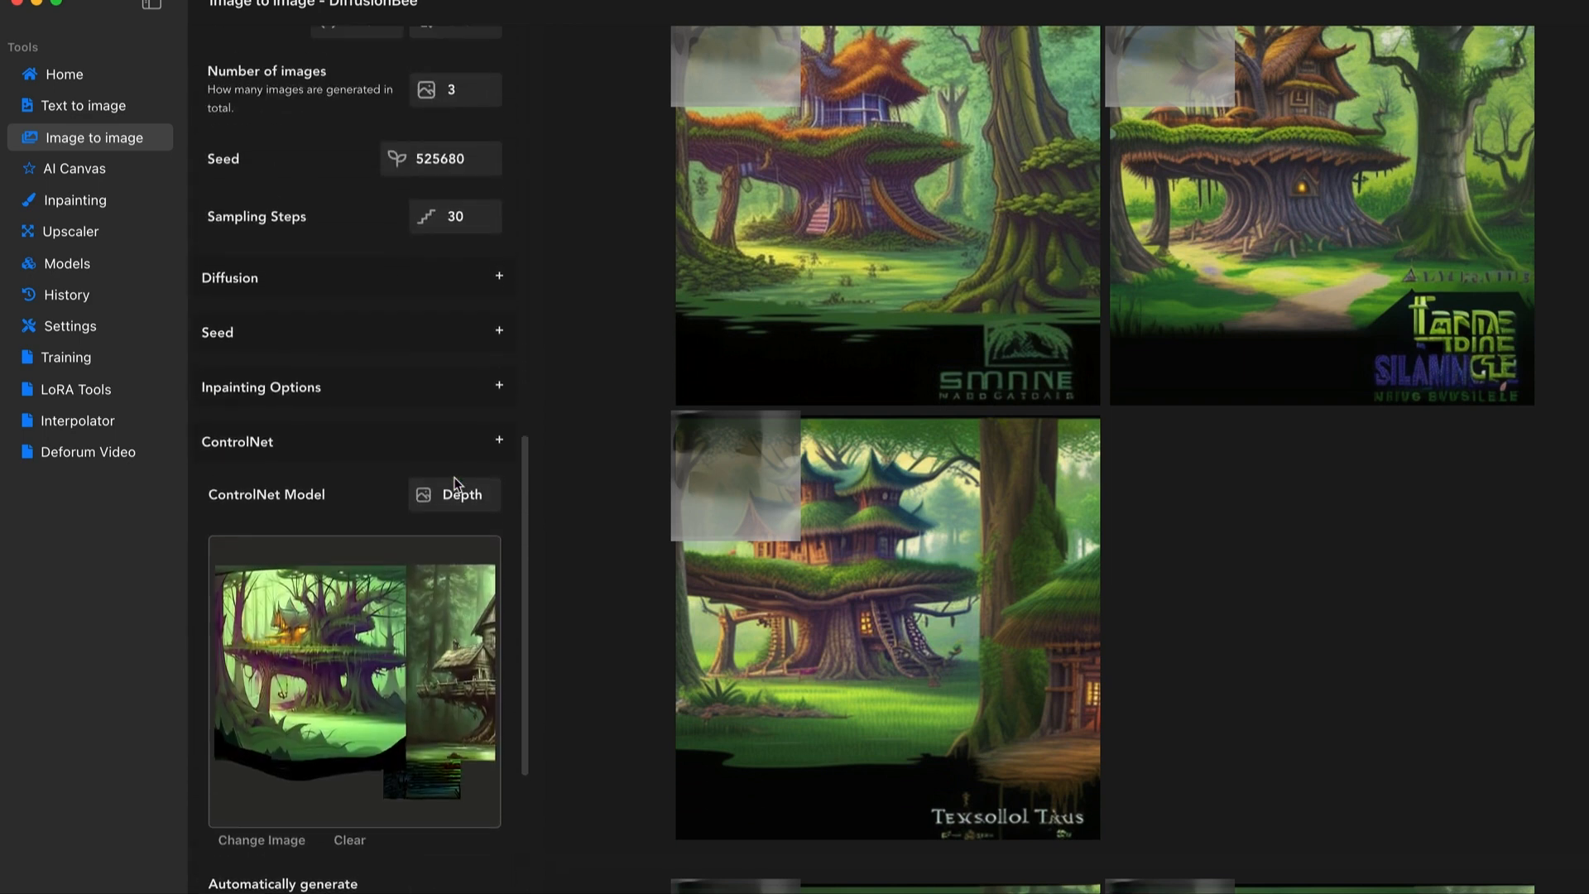
scroll(457, 488, "down", 2)
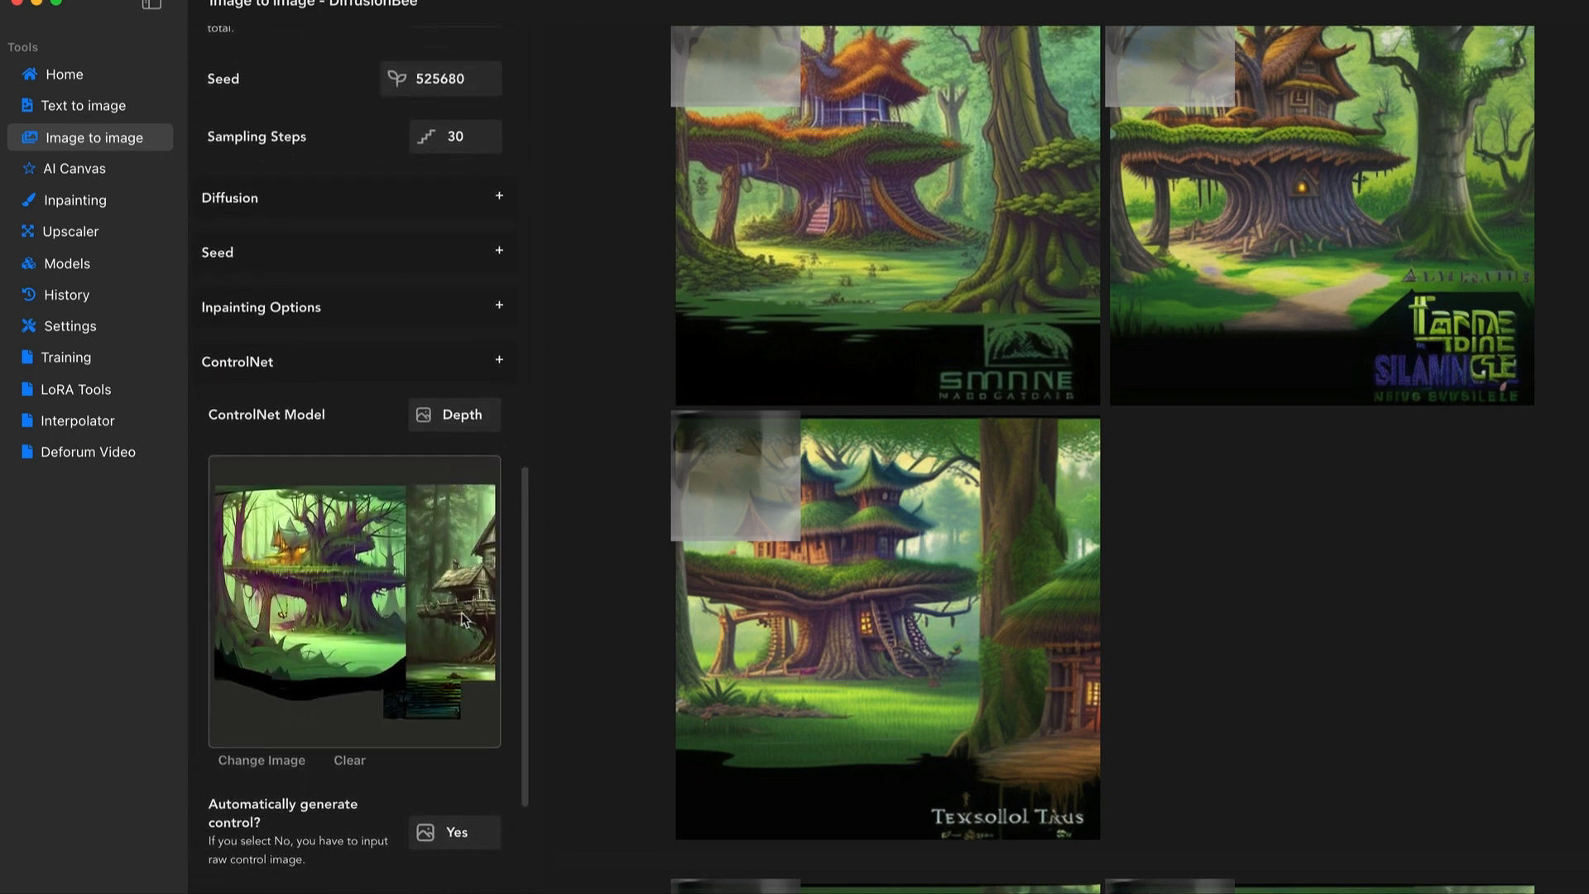
mouse_move(1063, 593)
mouse_move(1019, 662)
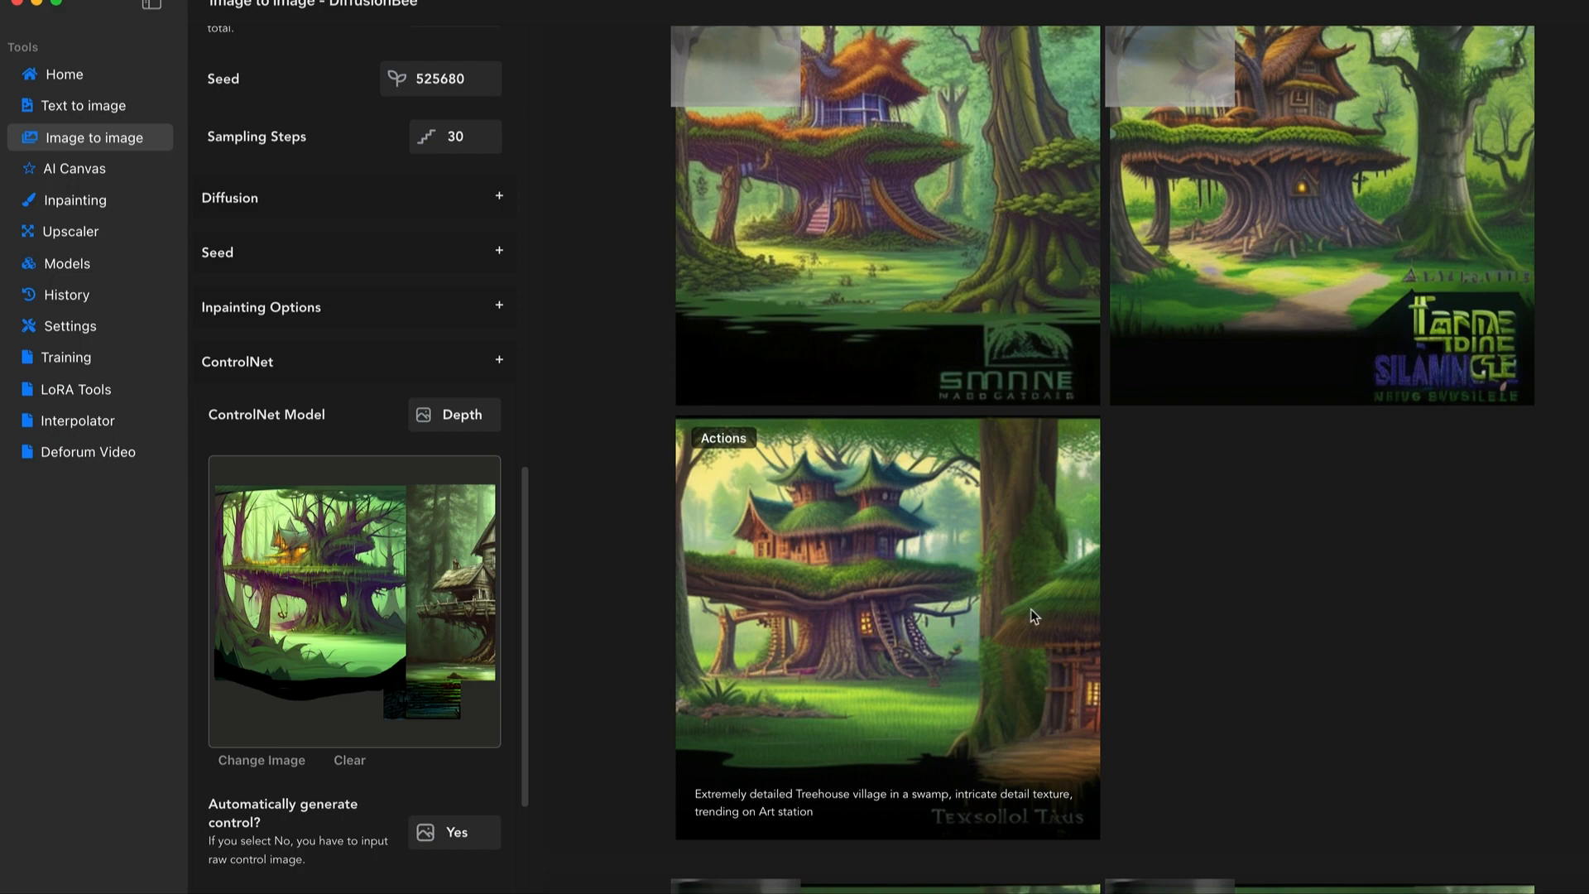
Look over the newer batch's results, the ControlNet settings and the next batch of images being generated
scroll(1344, 590, "up", 3)
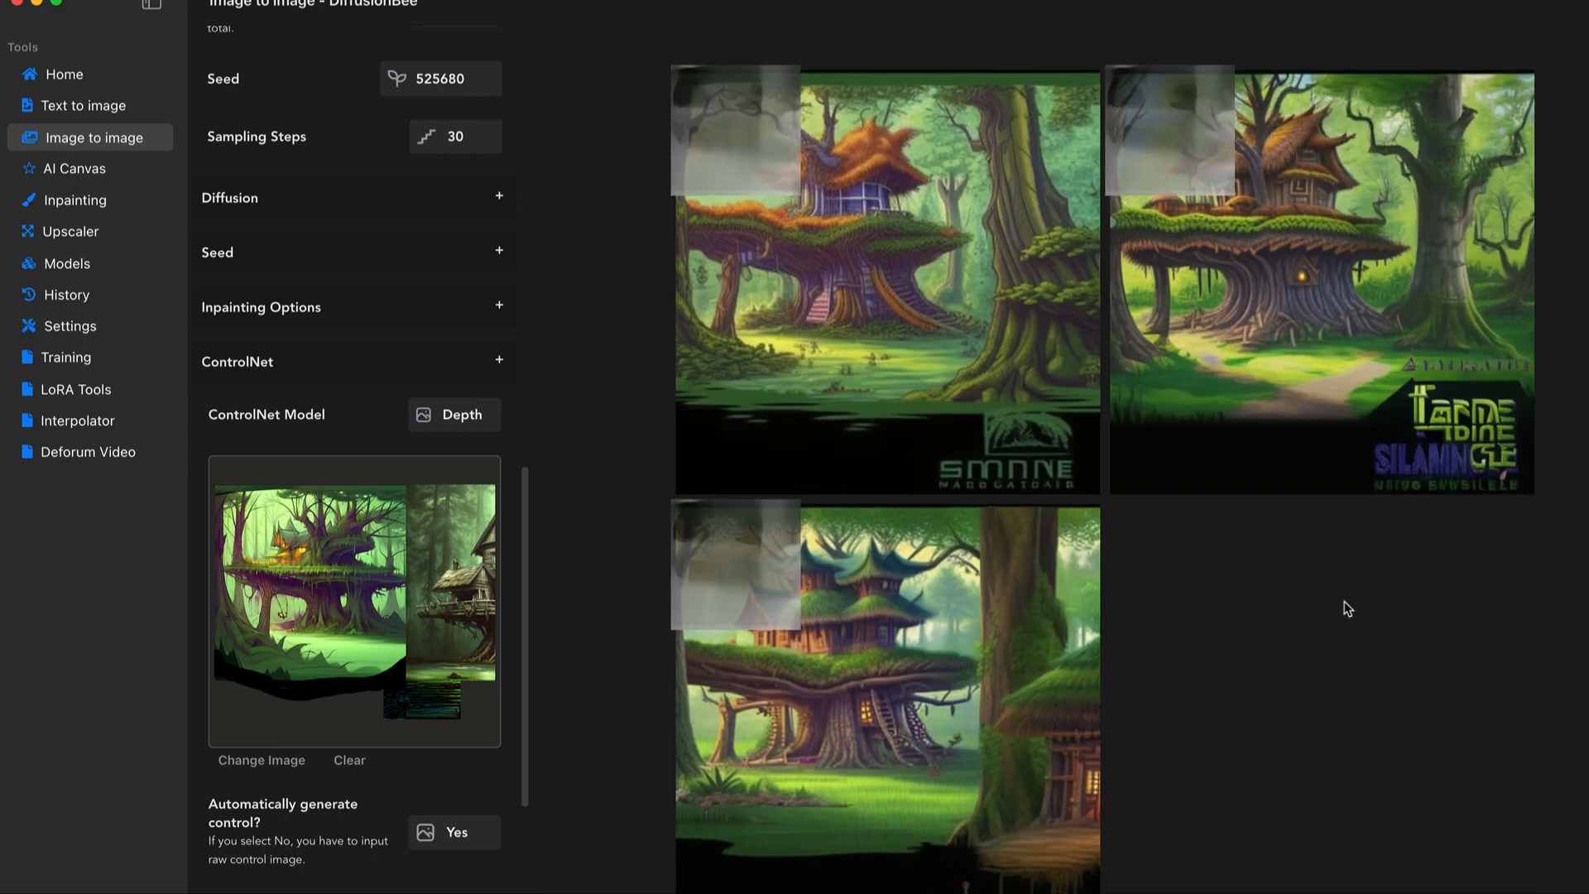
scroll(1068, 632, "up", 5)
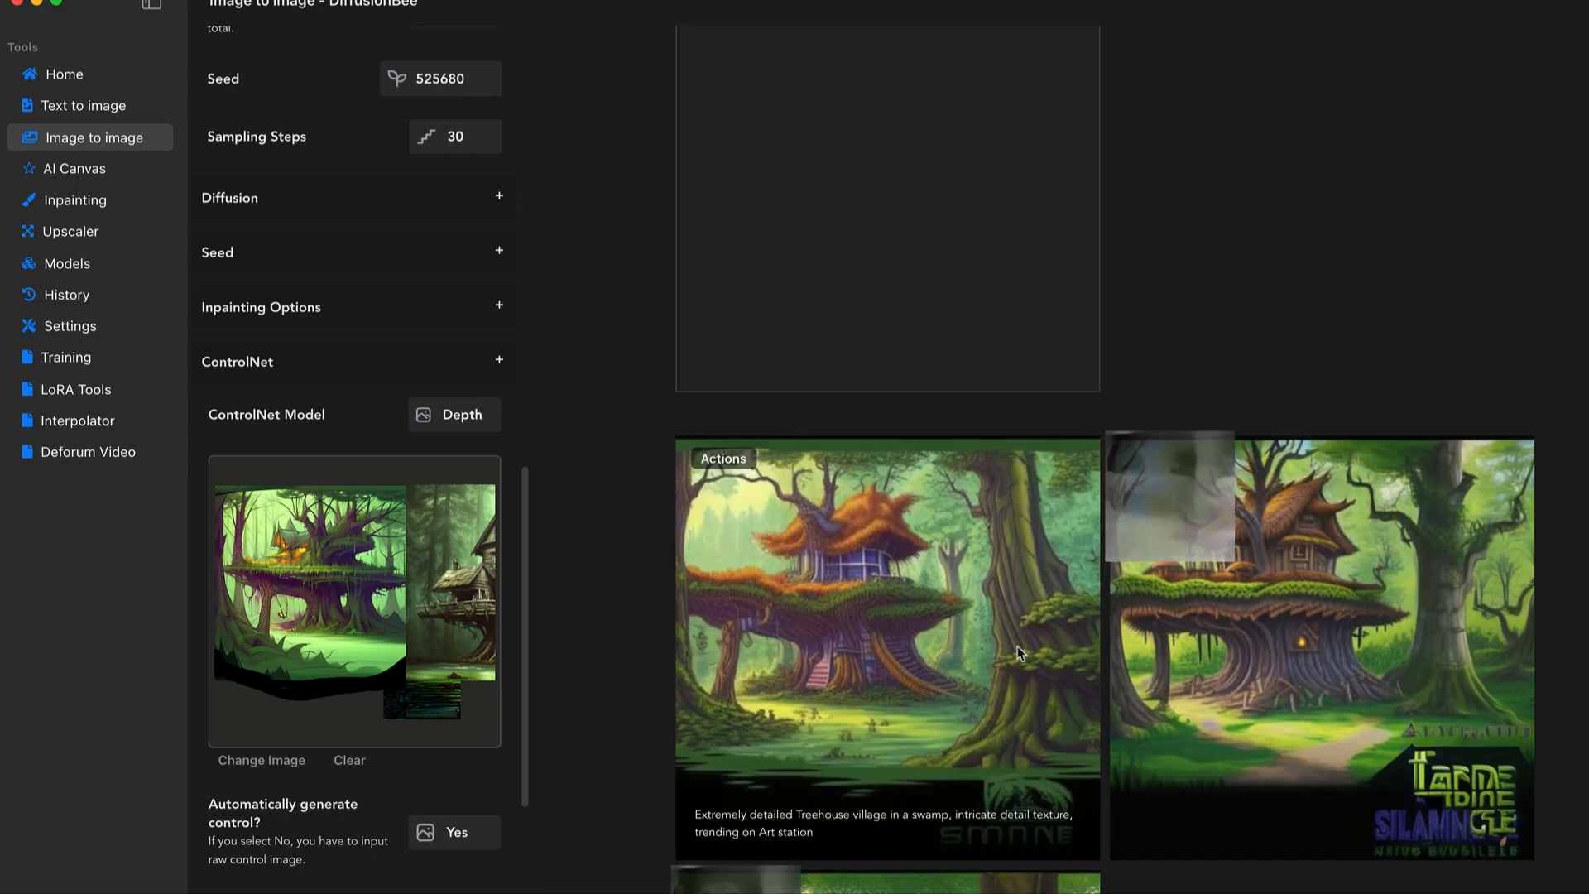
scroll(1017, 646, "up", 6)
scroll(1019, 646, "up", 2)
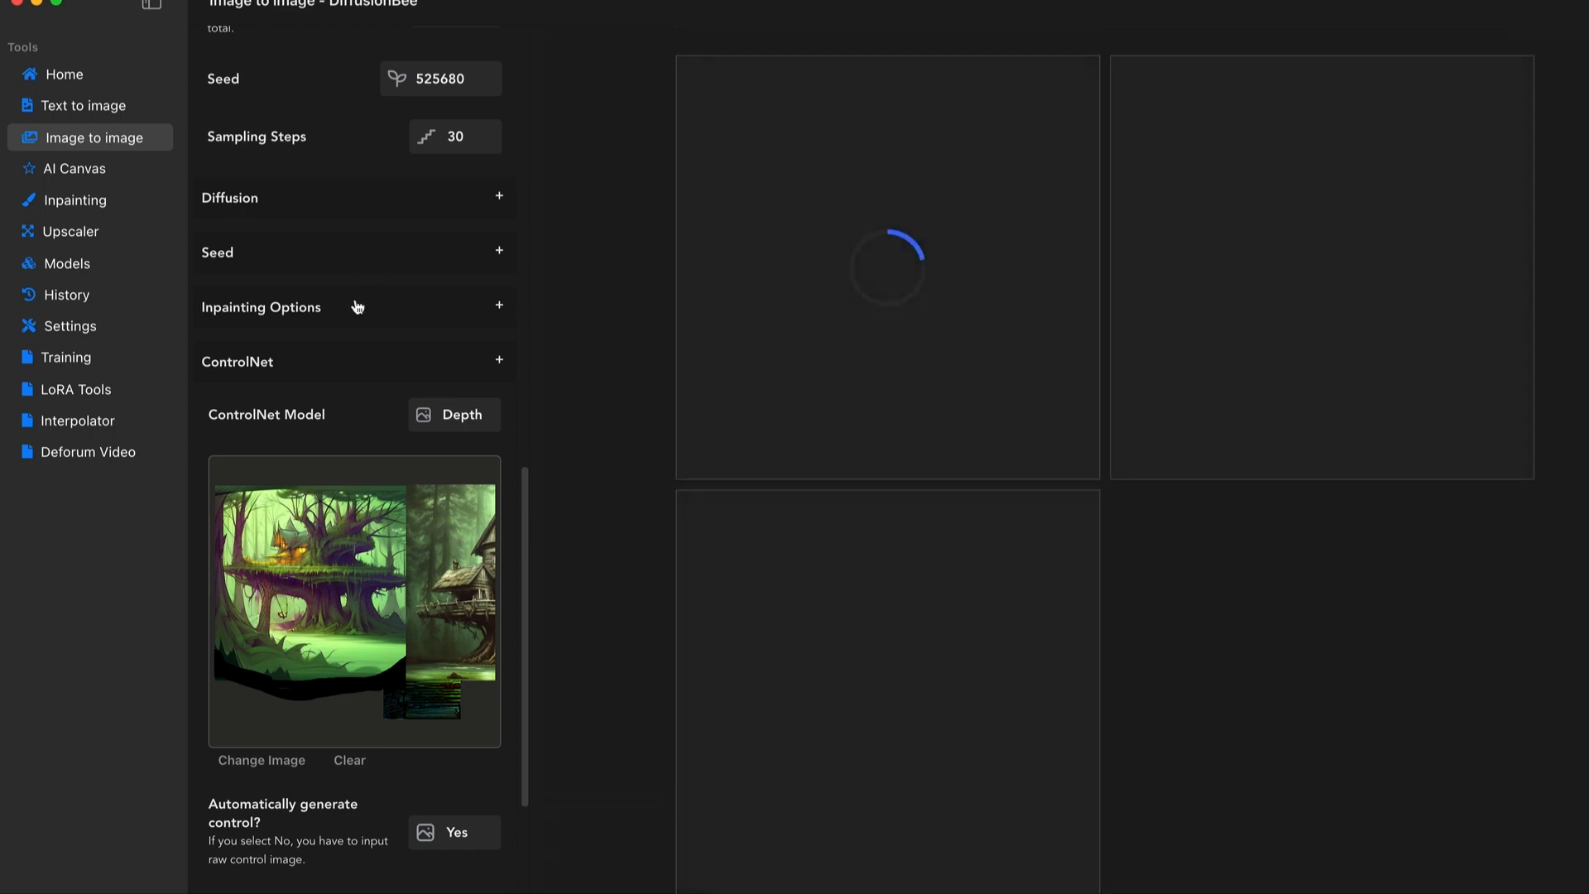
scroll(358, 310, "up", 12)
scroll(348, 361, "up", 2)
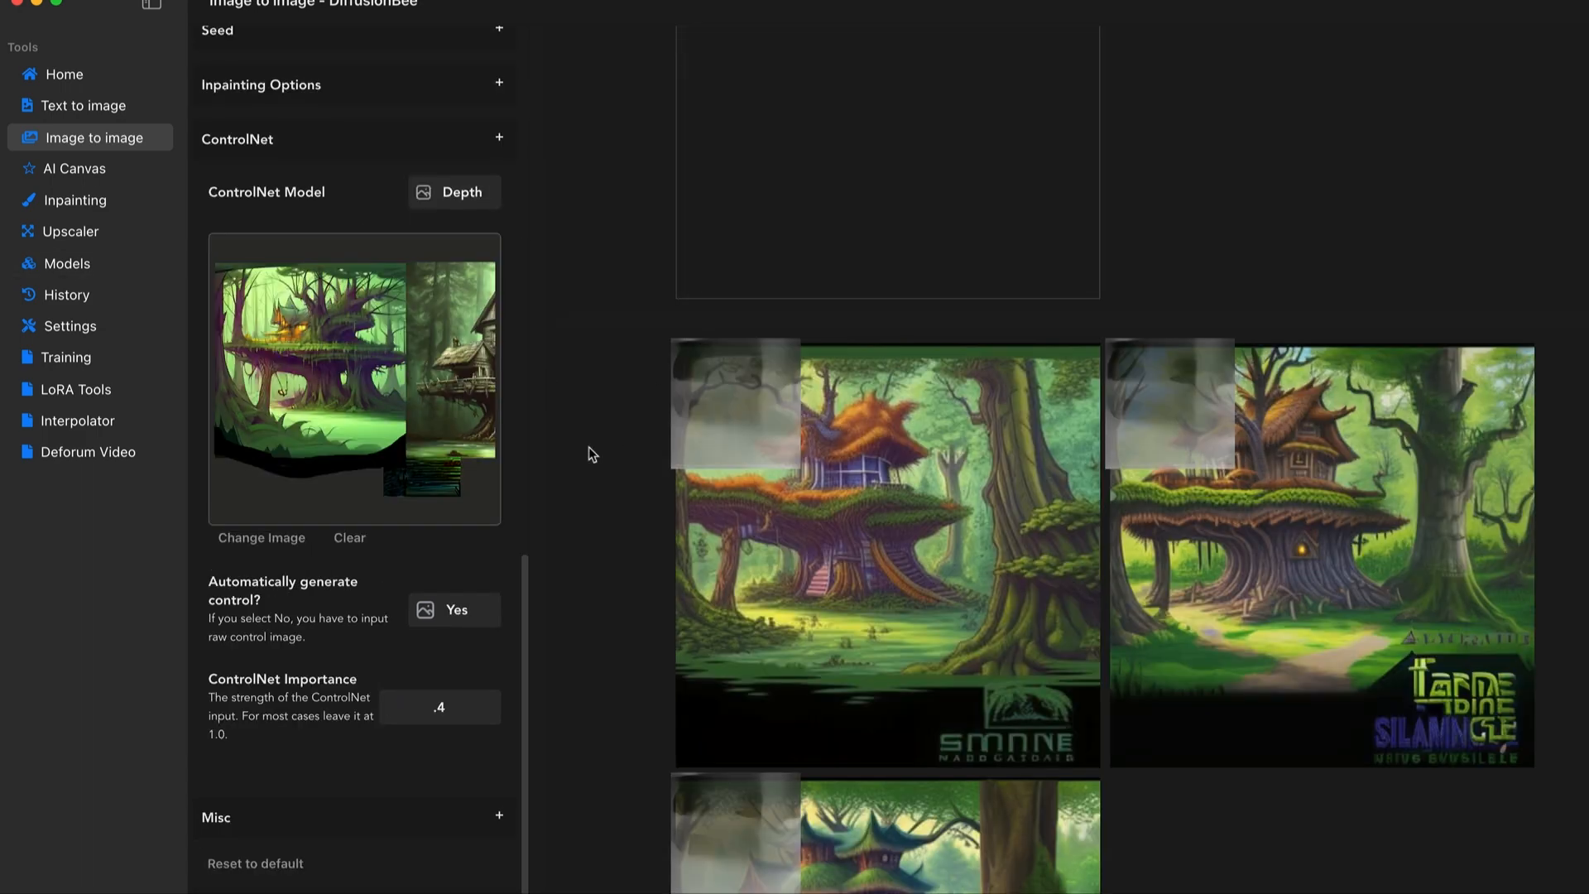
scroll(592, 455, "up", 7)
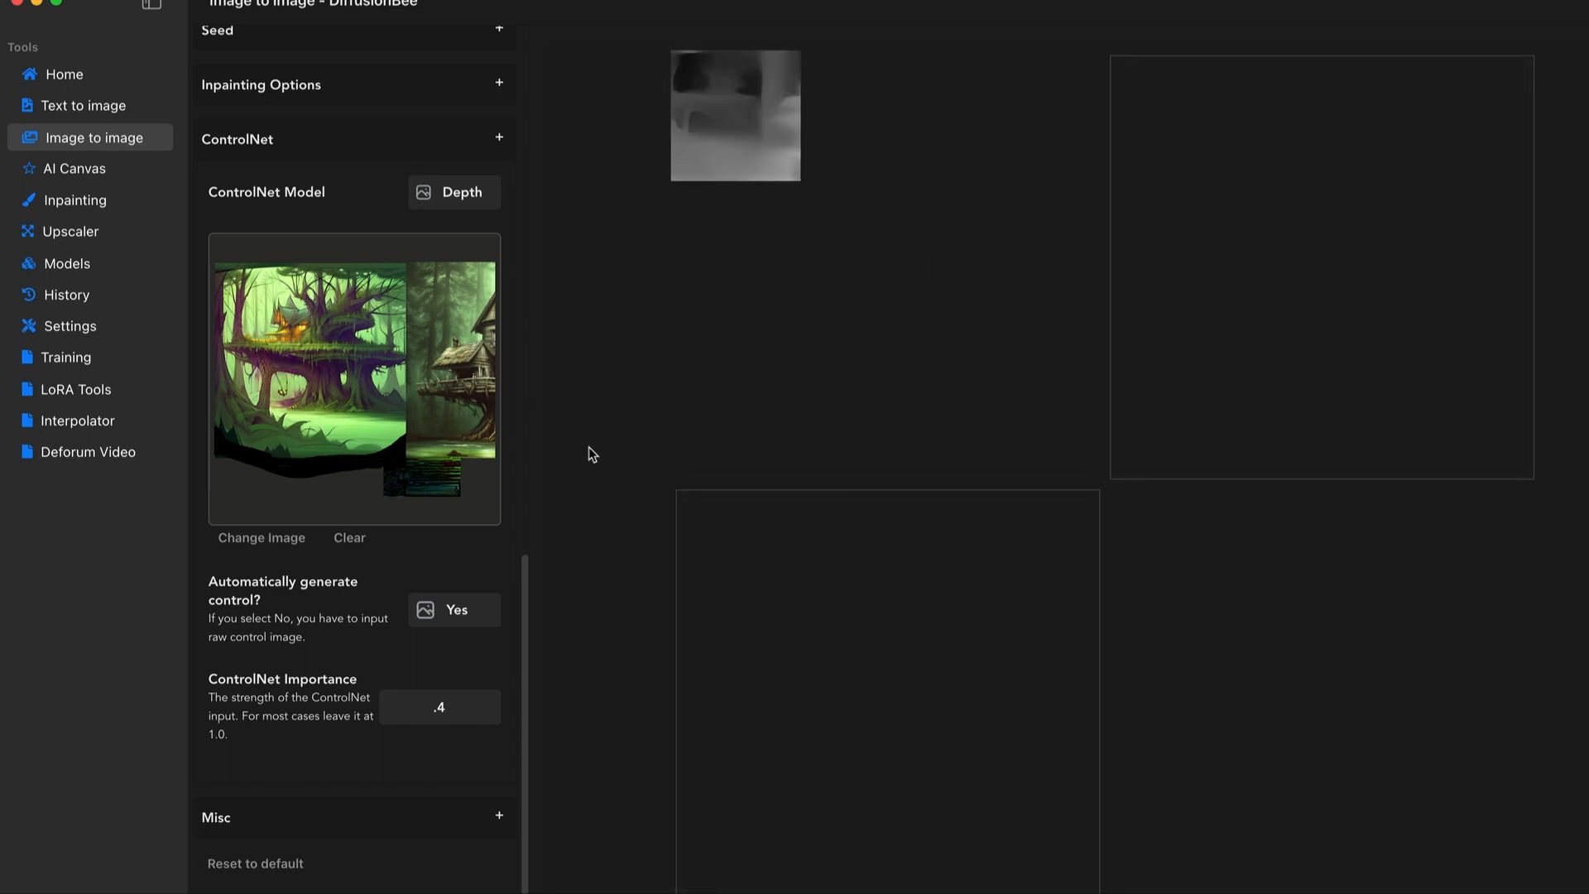
Review the first 640 by 640 tree house image of the new batch against its generation settings and the earlier results
mouse_move(862, 442)
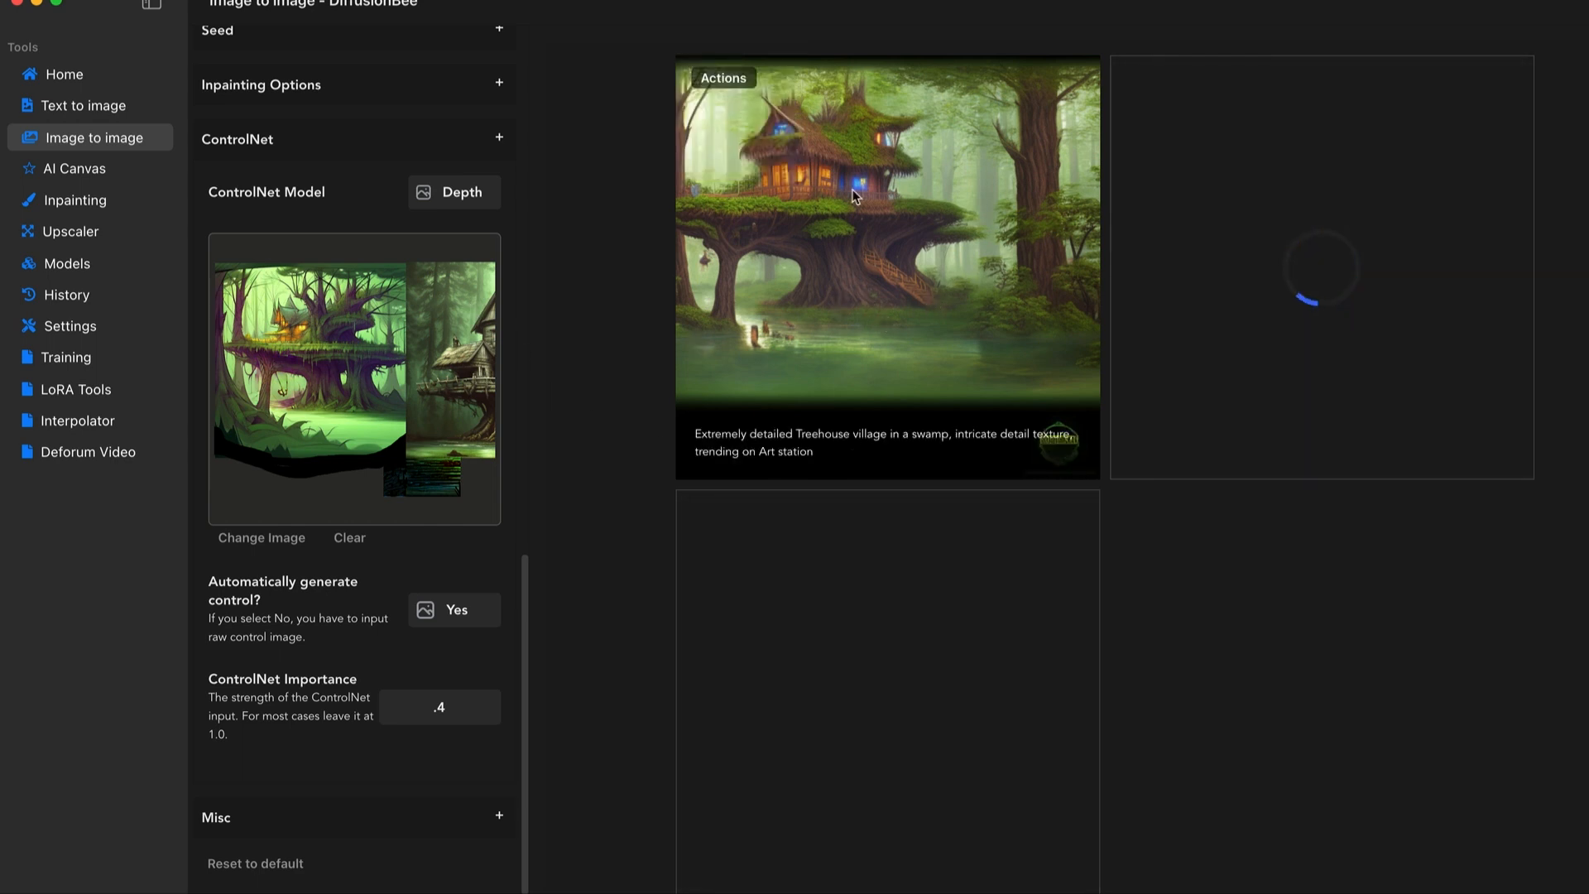
scroll(391, 568, "up", 10)
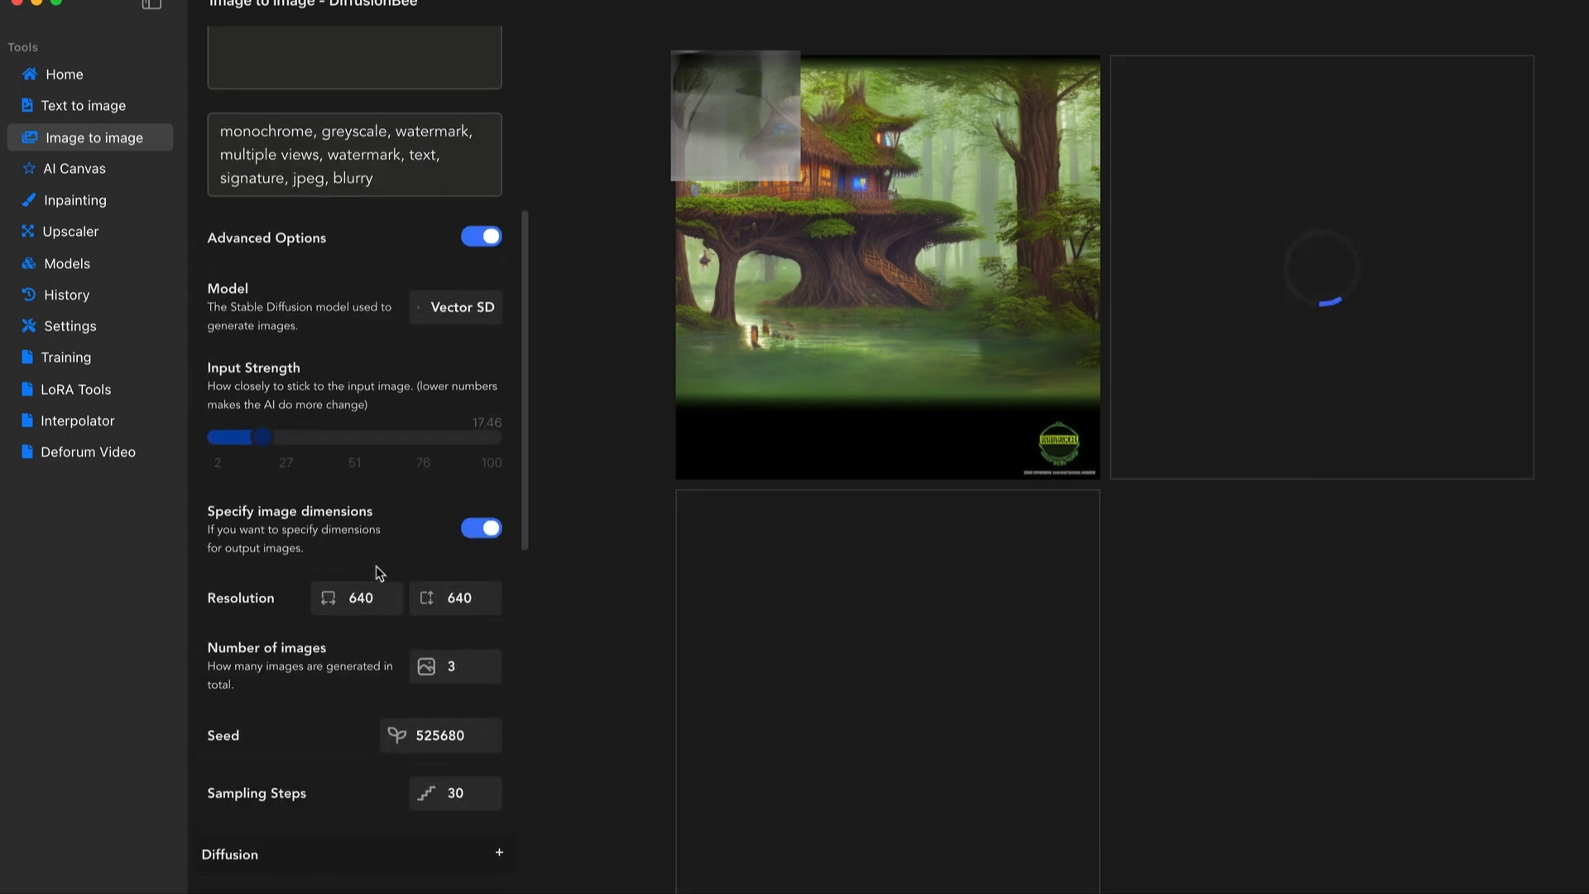
scroll(377, 571, "down", 8)
scroll(475, 539, "up", 7)
mouse_move(812, 232)
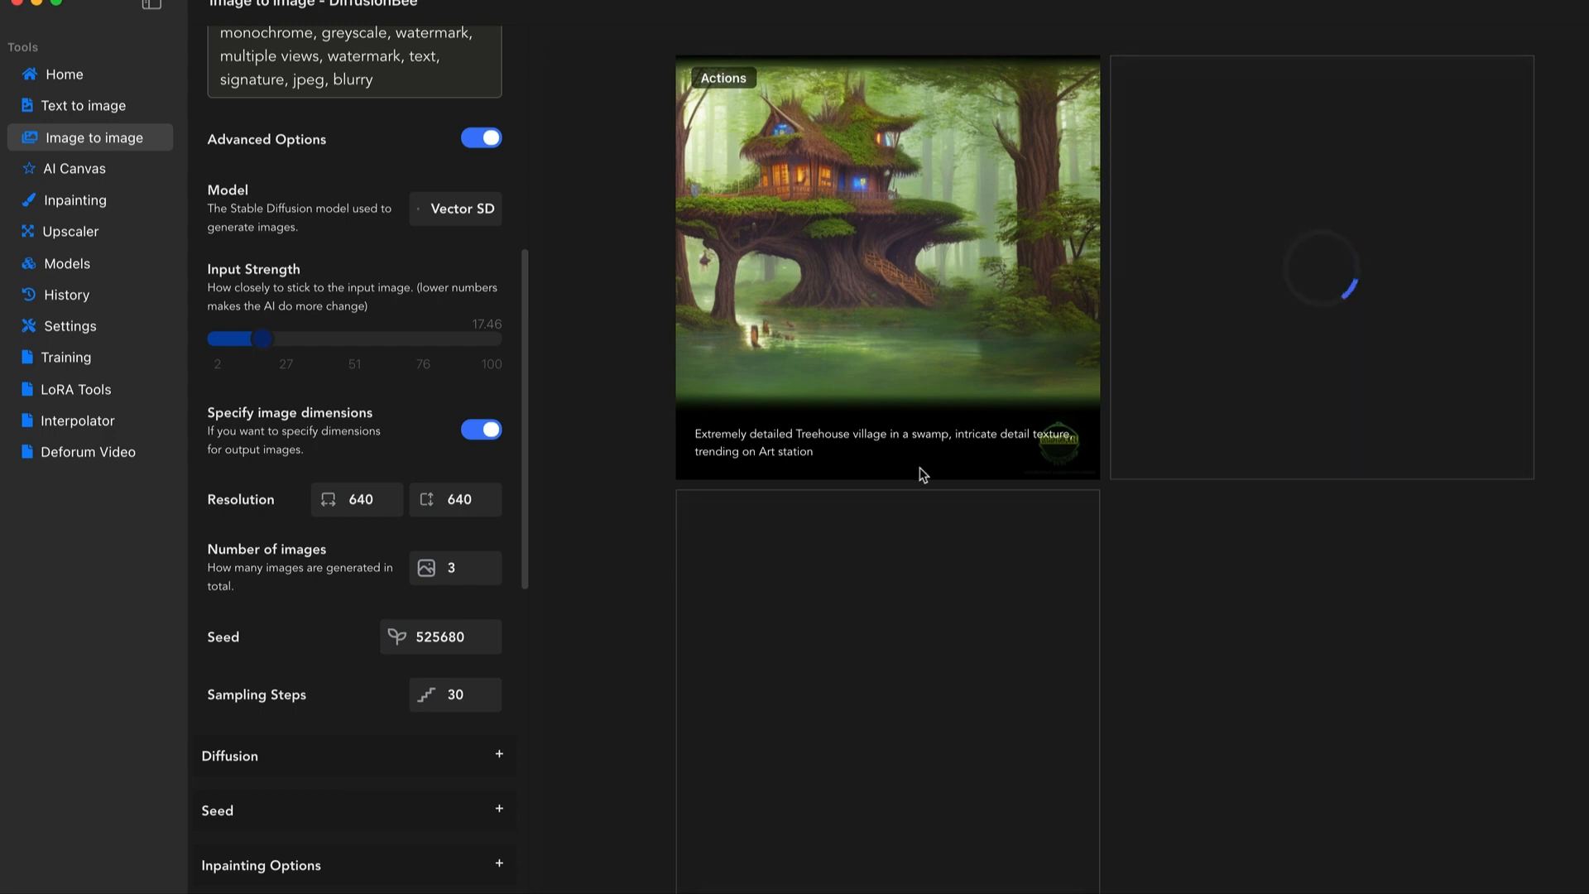
scroll(890, 663, "down", 7)
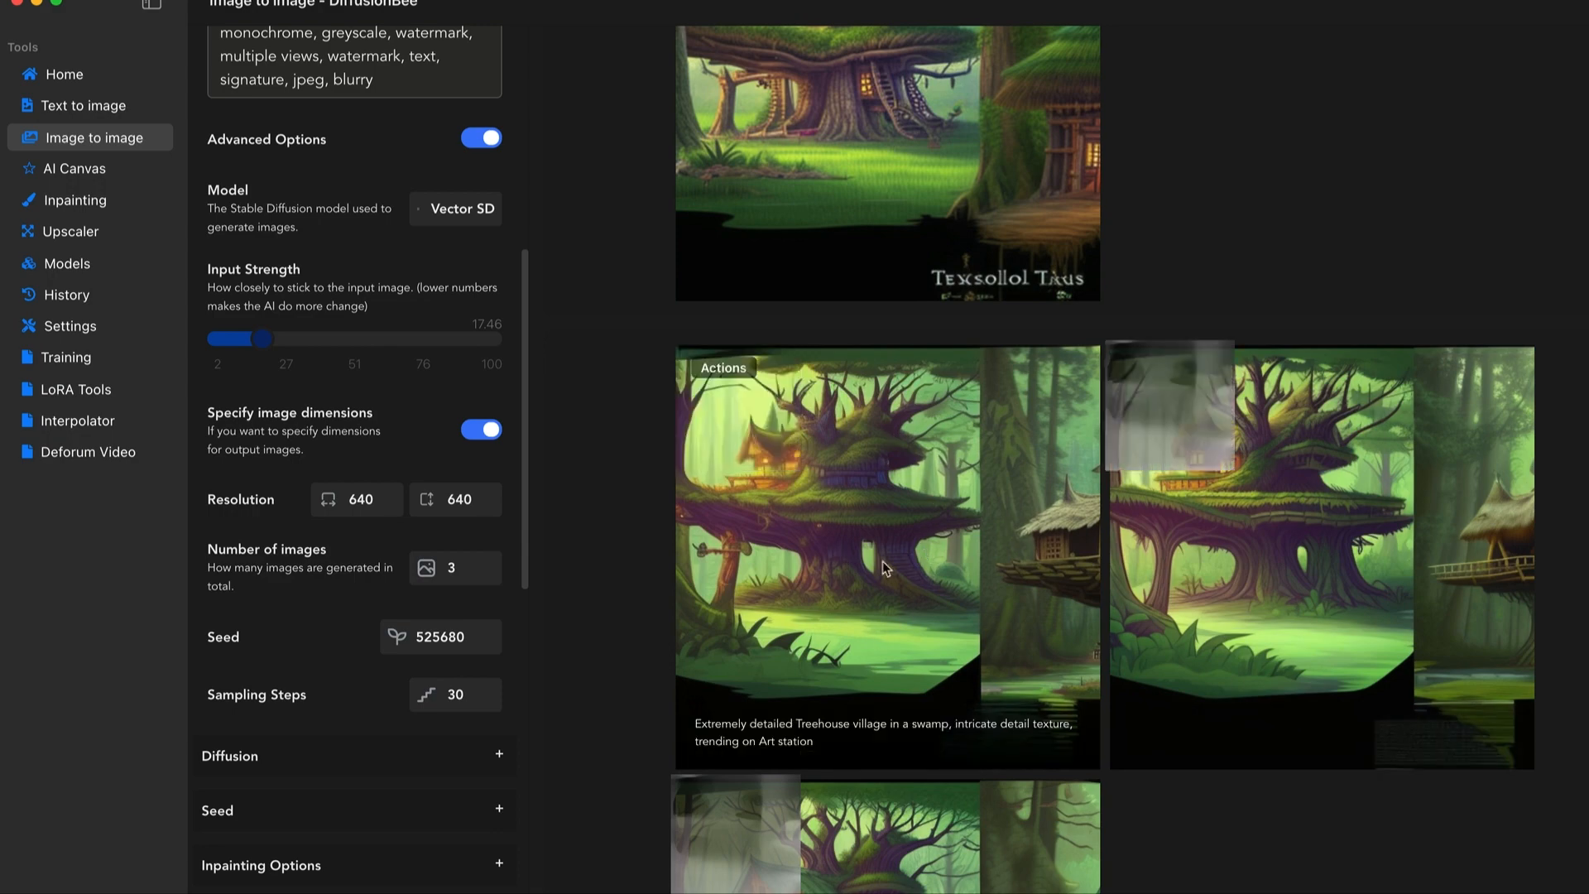
scroll(882, 561, "up", 10)
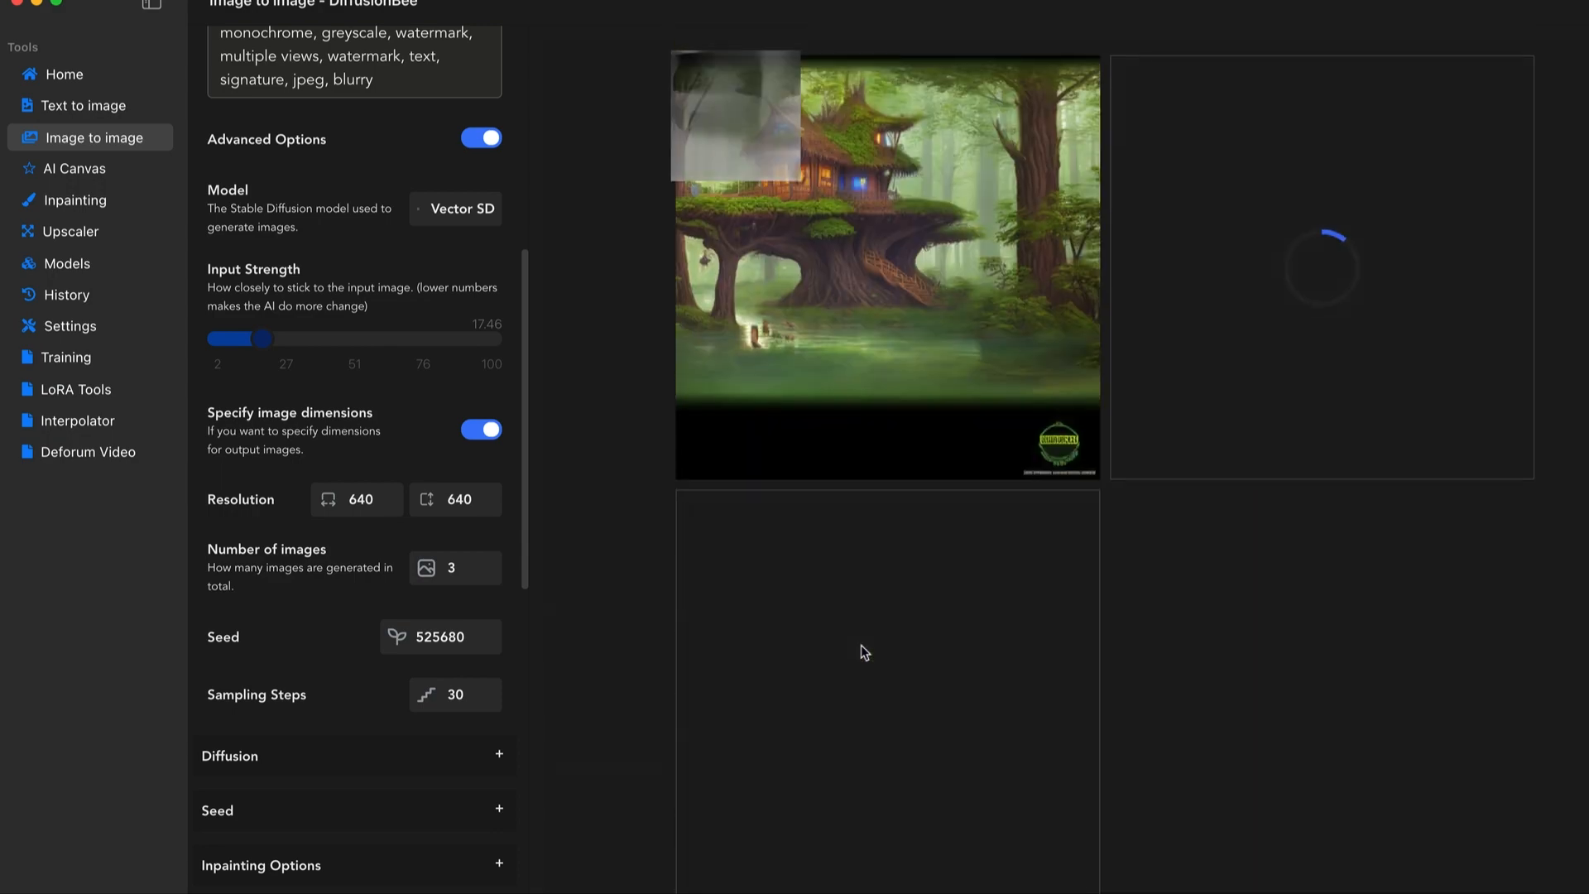
Inspect the new batch's first tree house image at enlarged size and compare it with the earlier batches
left_click(801, 257)
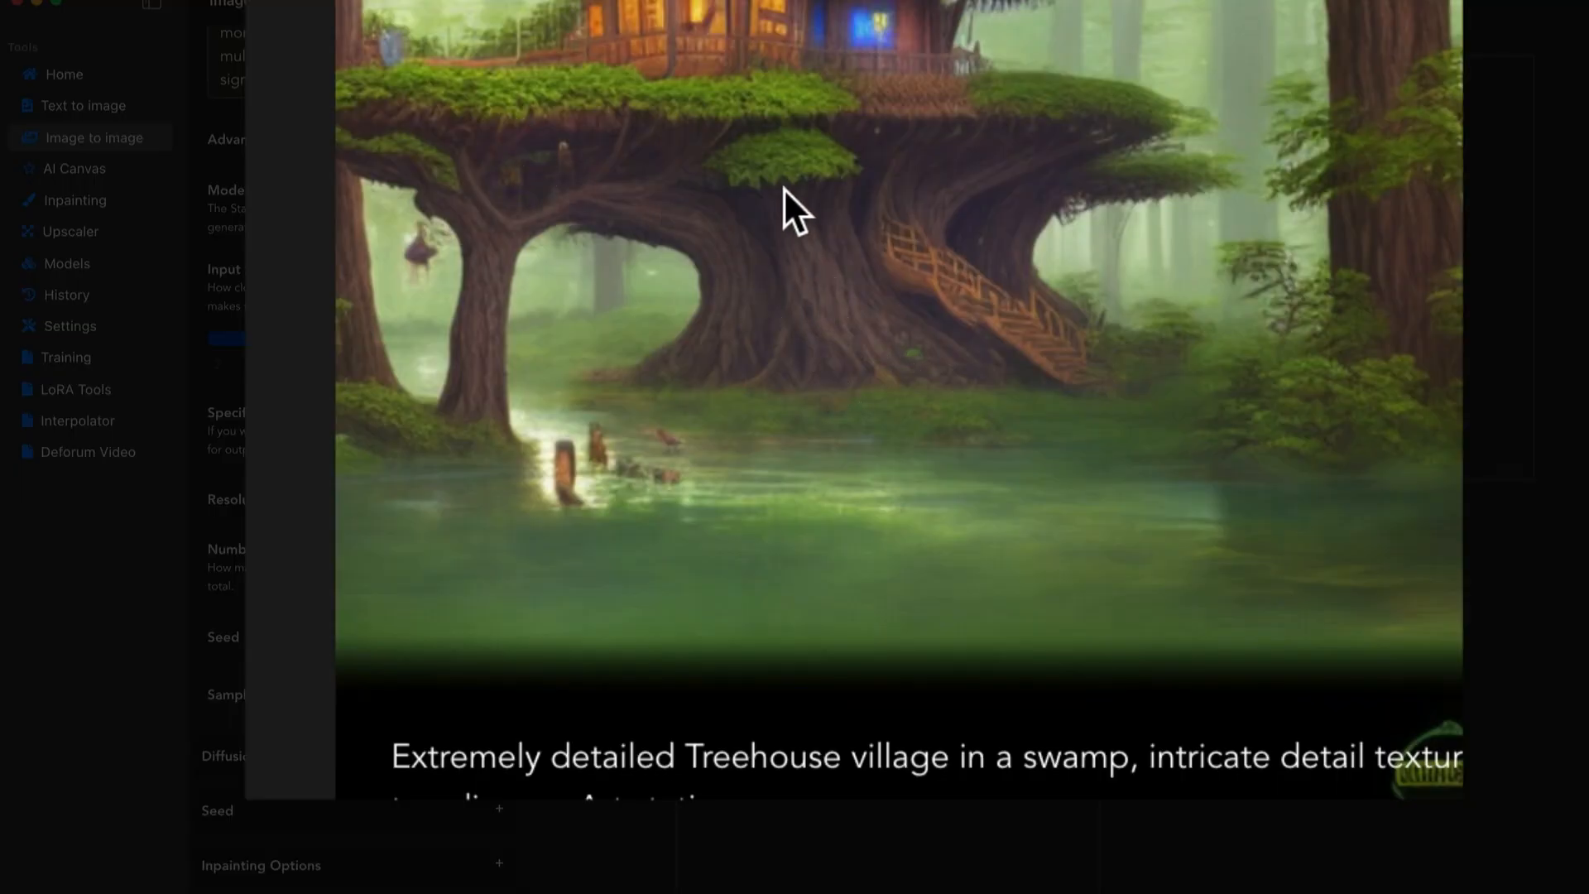
left_click(828, 271)
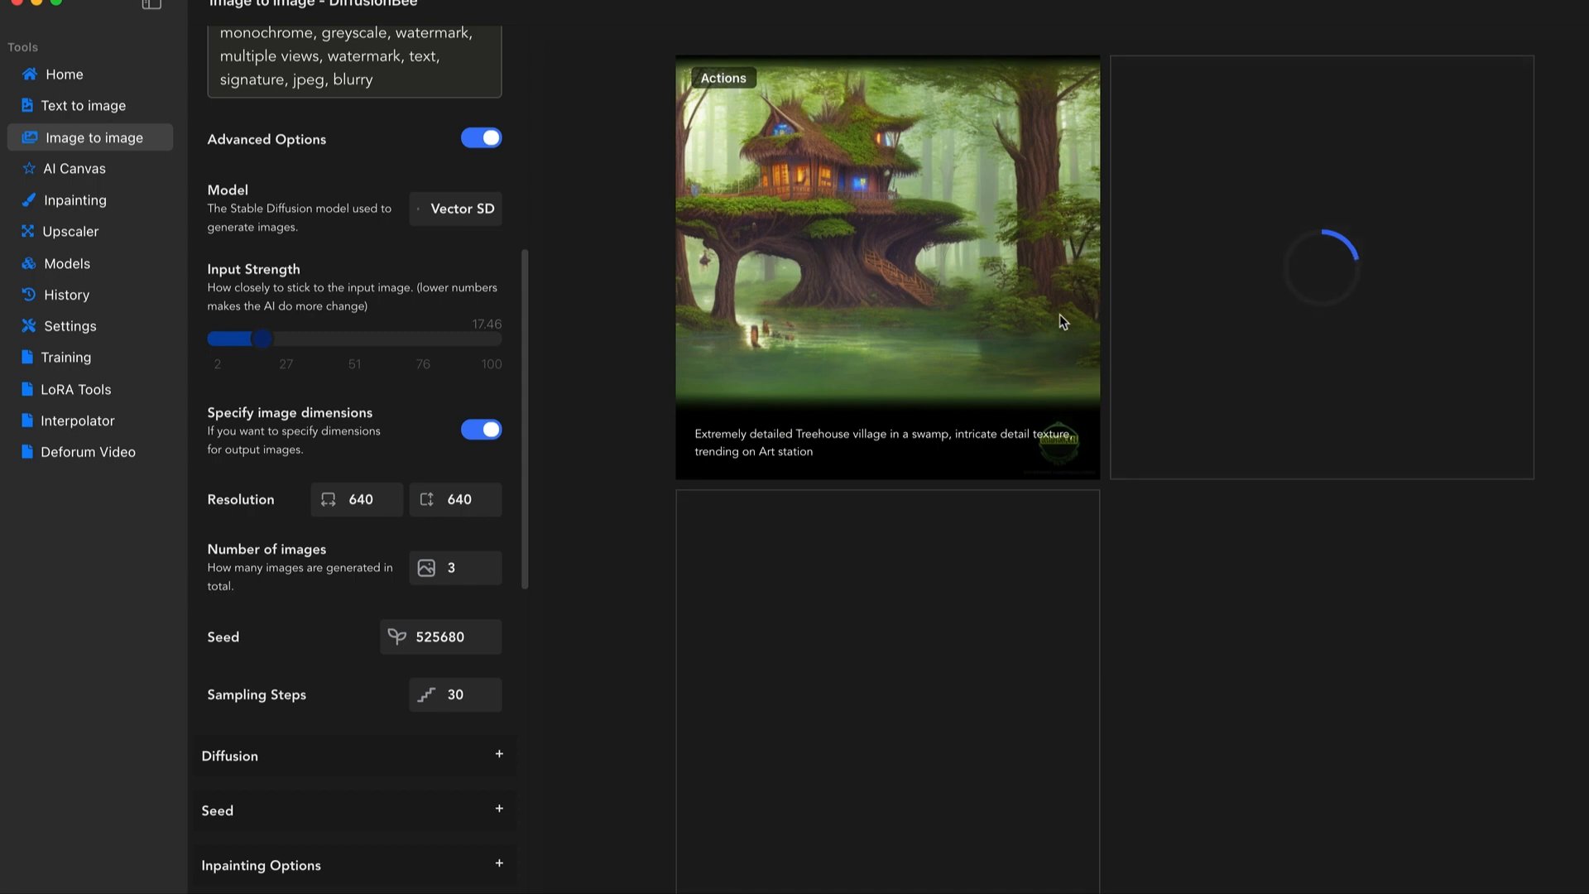
scroll(1125, 554, "down", 8)
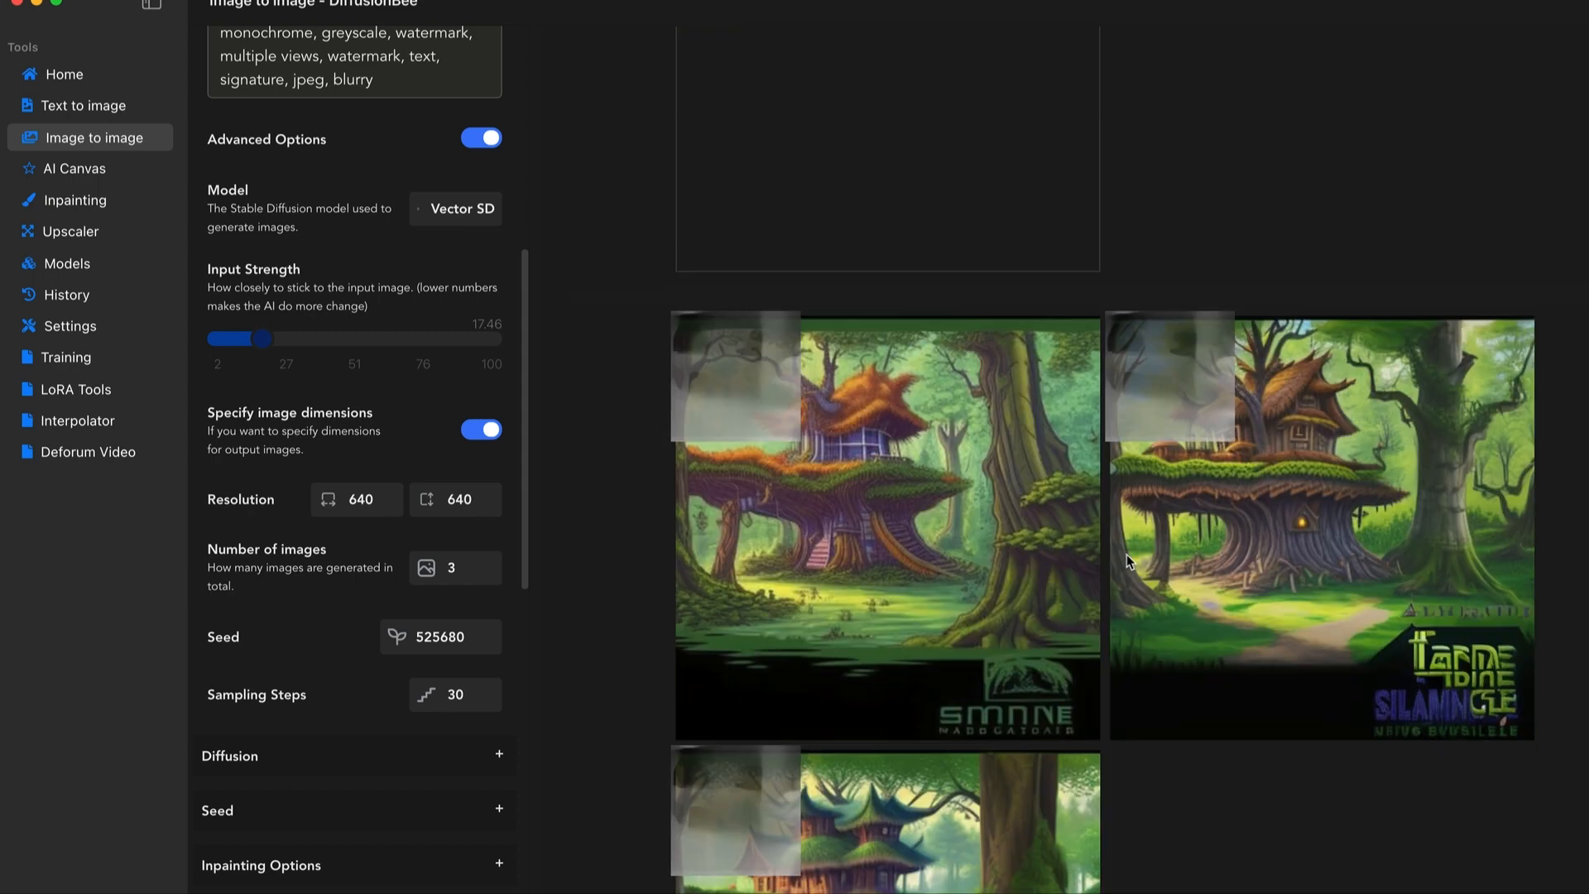
scroll(1049, 578, "down", 9)
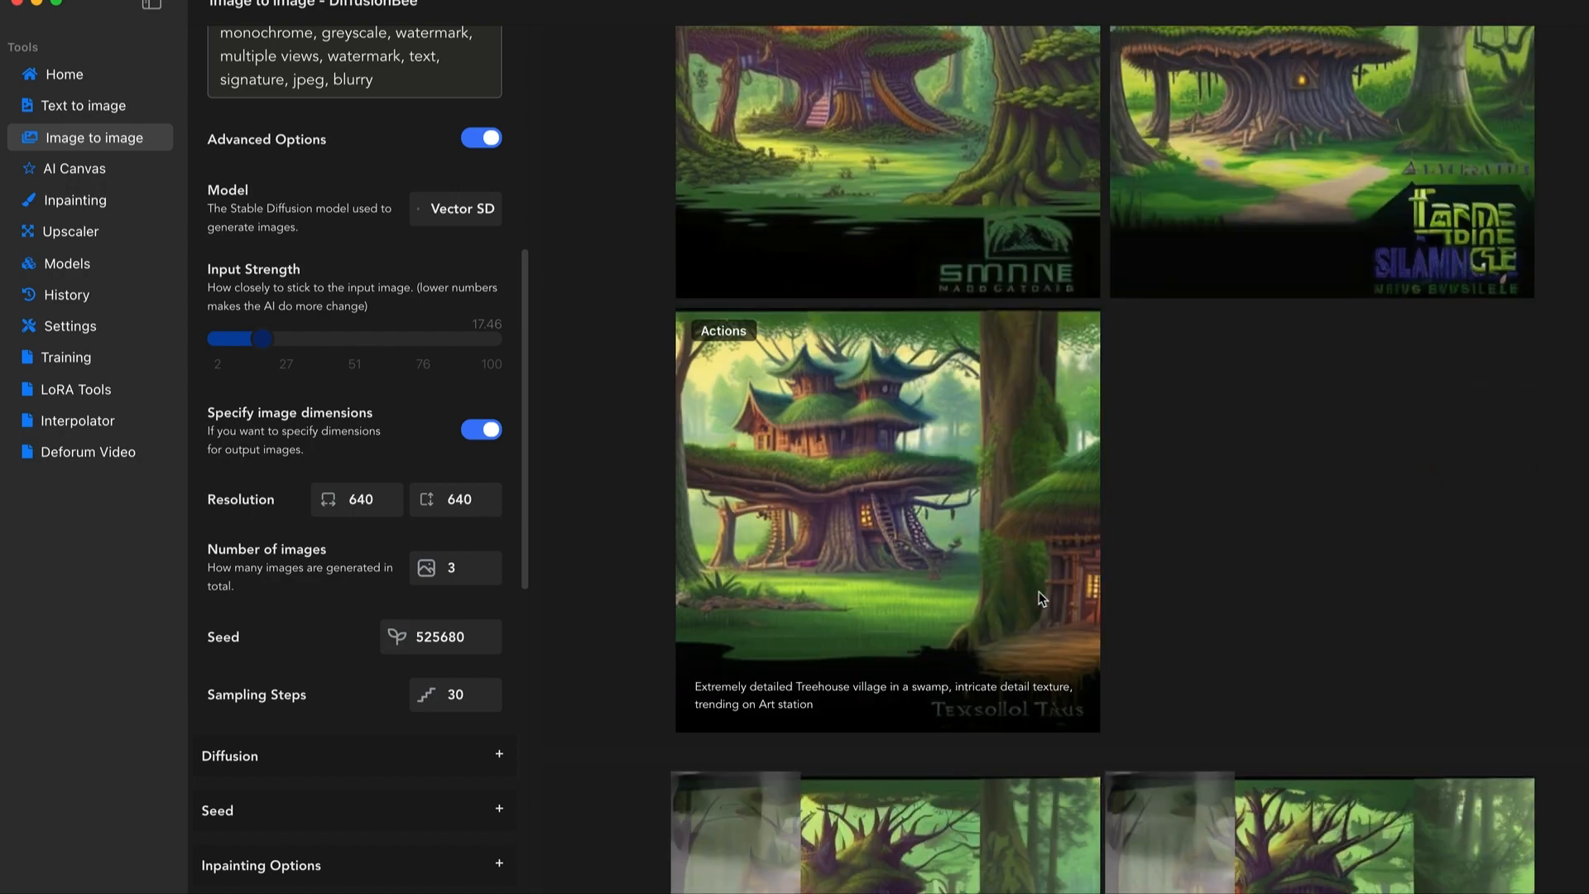
scroll(793, 621, "down", 5)
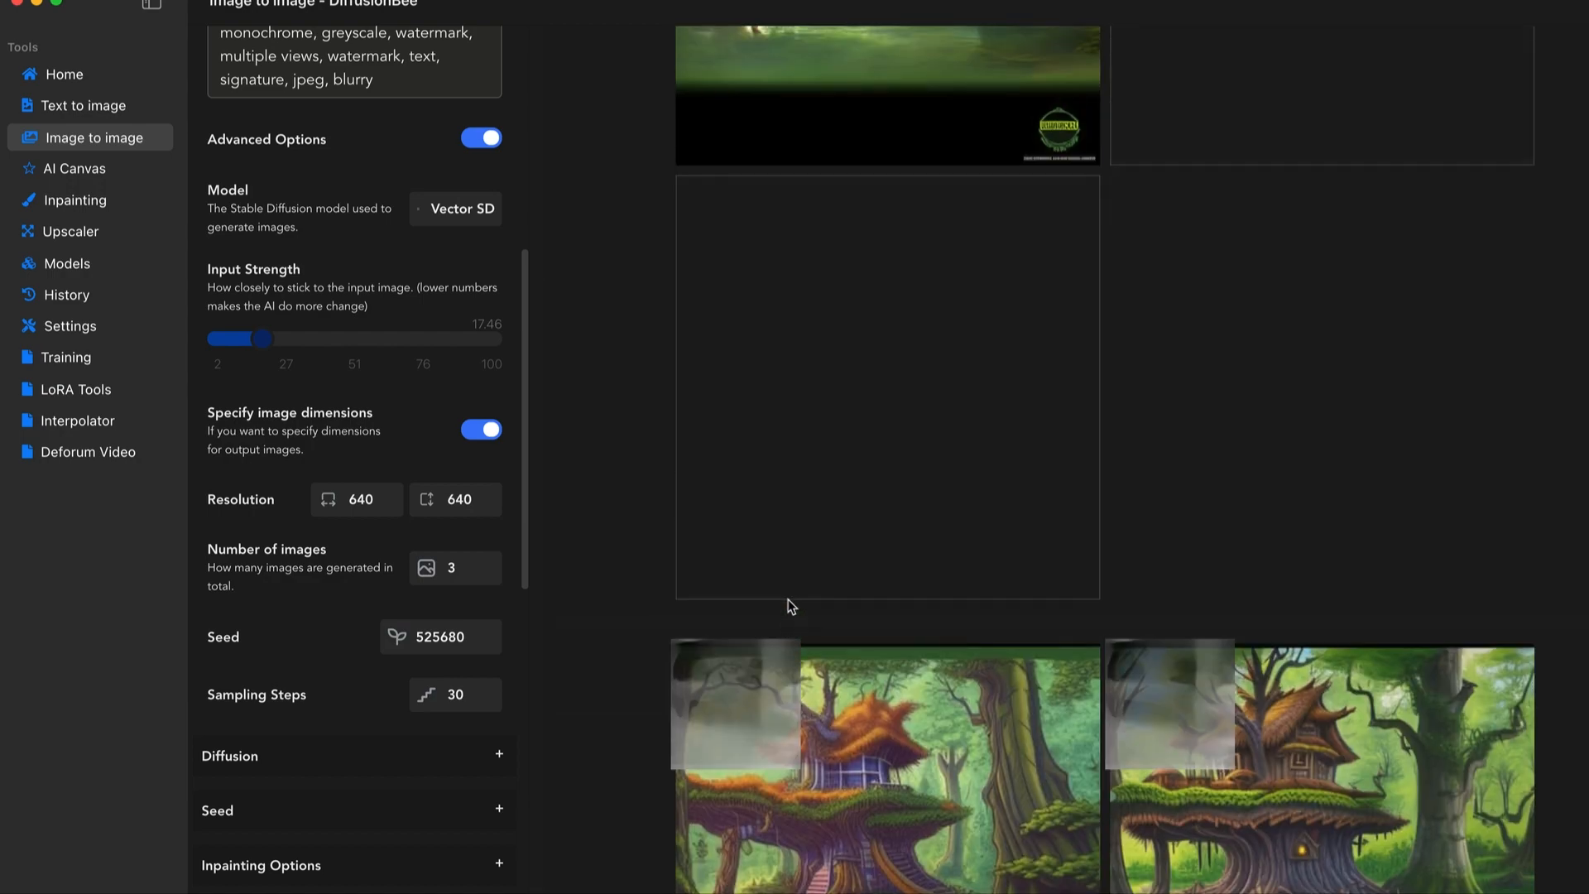
scroll(809, 613, "up", 4)
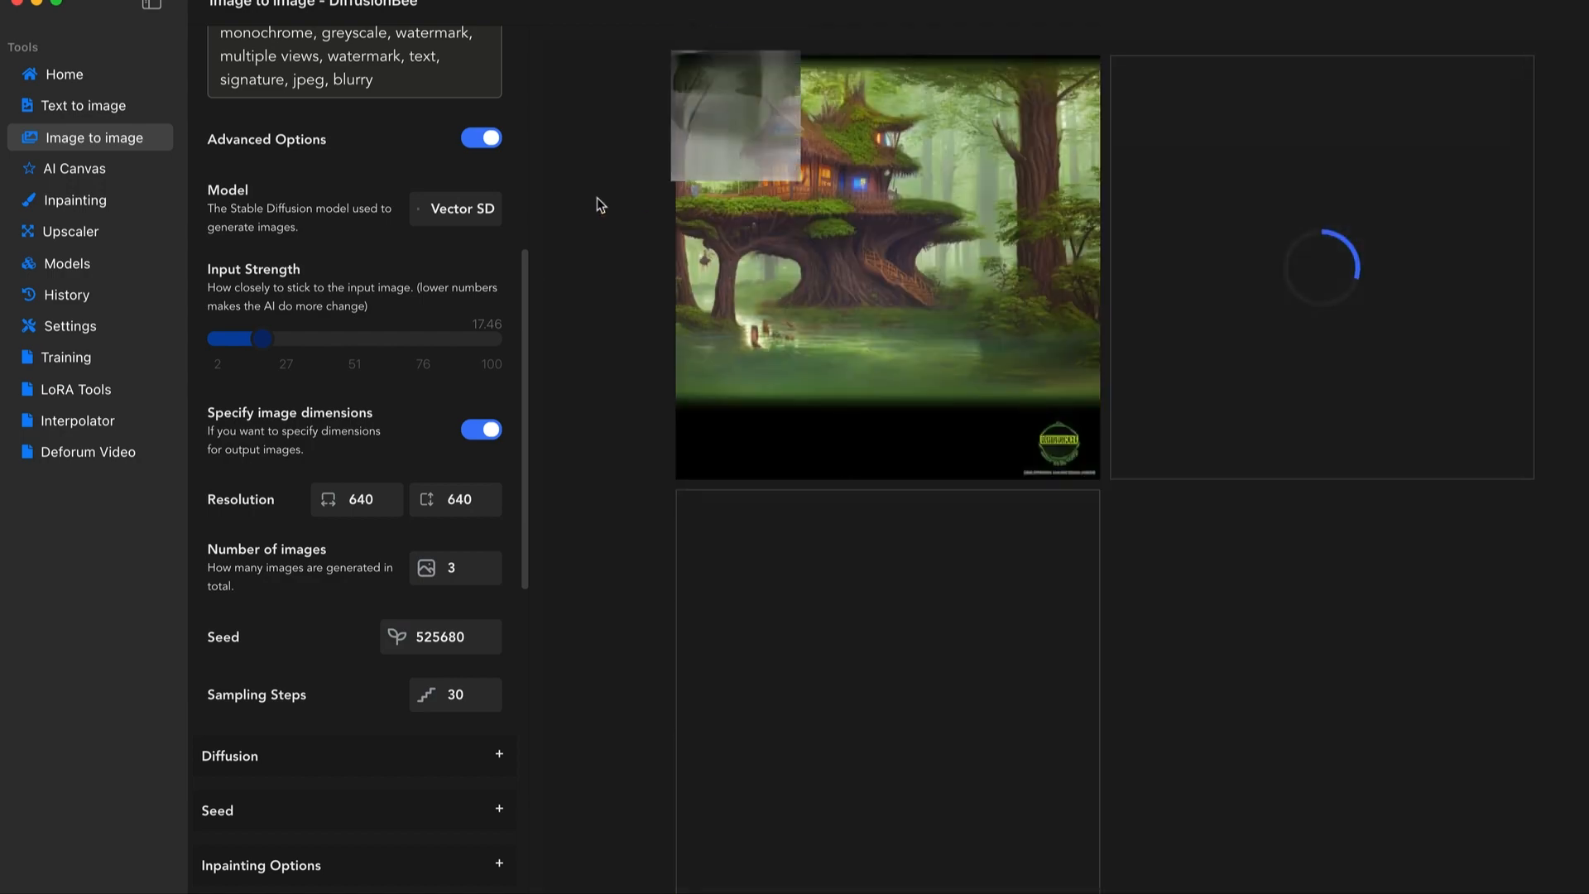
Review the recent tree house batches and their recorded generation parameters in the History, checking the AI Canvas in between
mouse_move(882, 132)
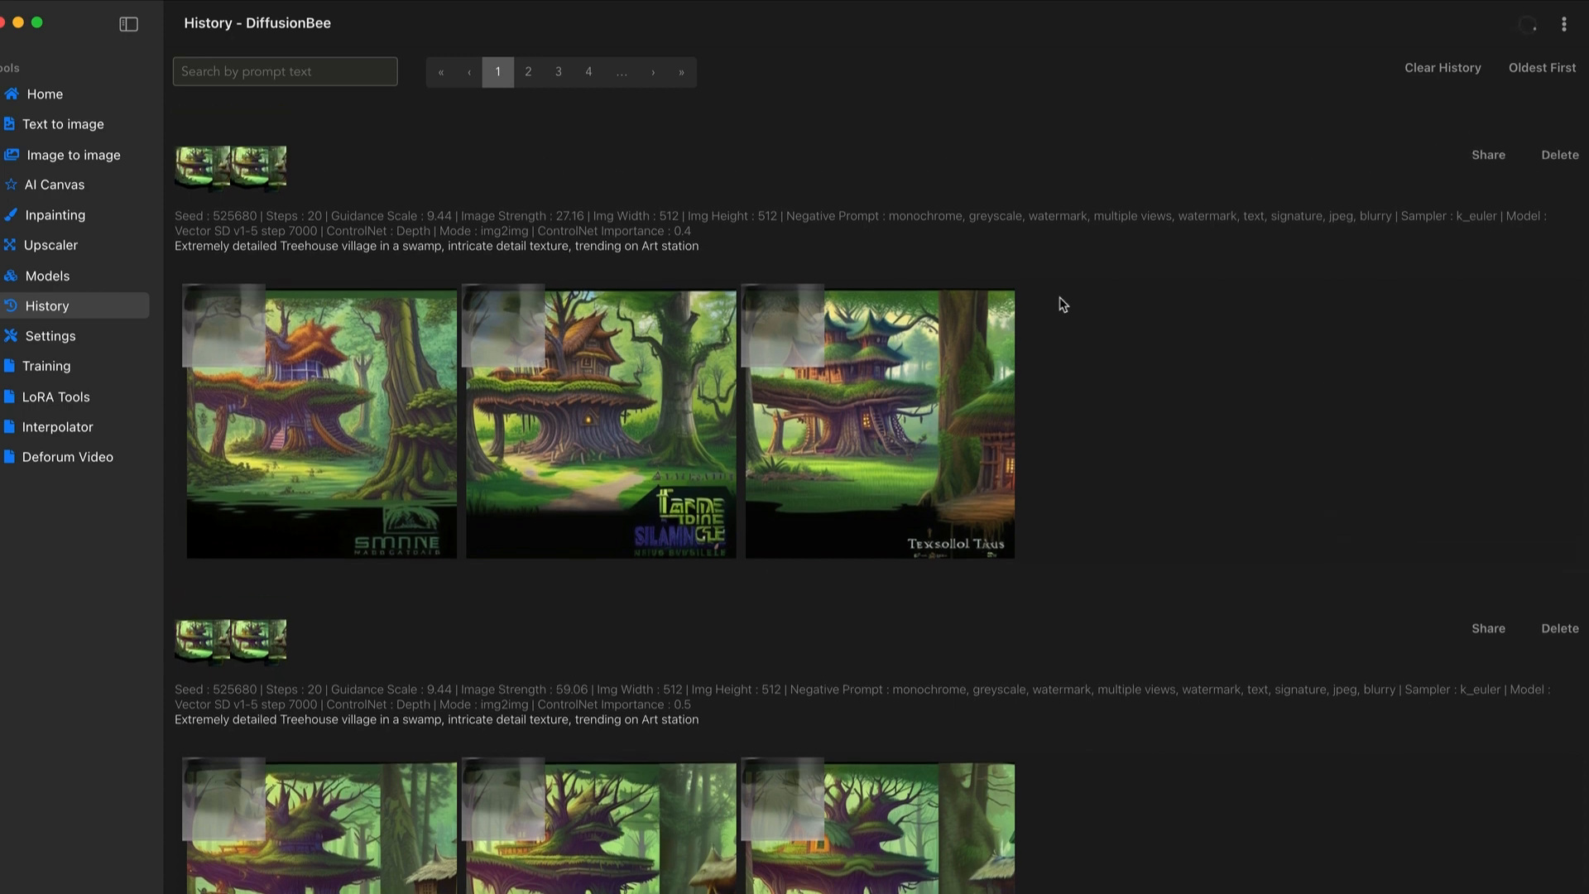
mouse_move(667, 399)
mouse_move(861, 455)
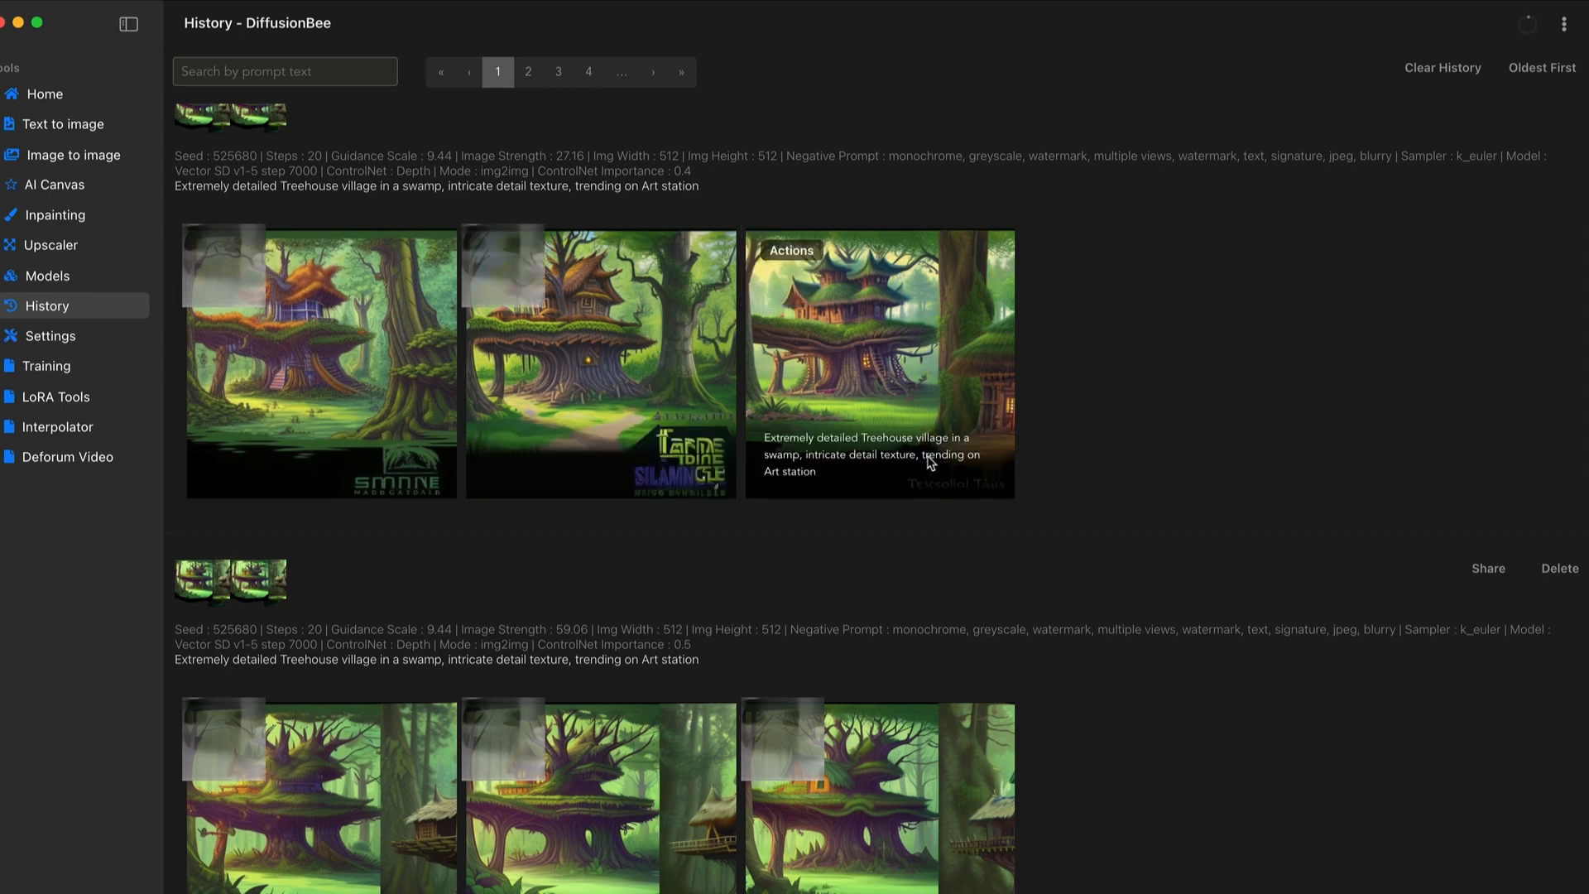
scroll(927, 457, "up", 1)
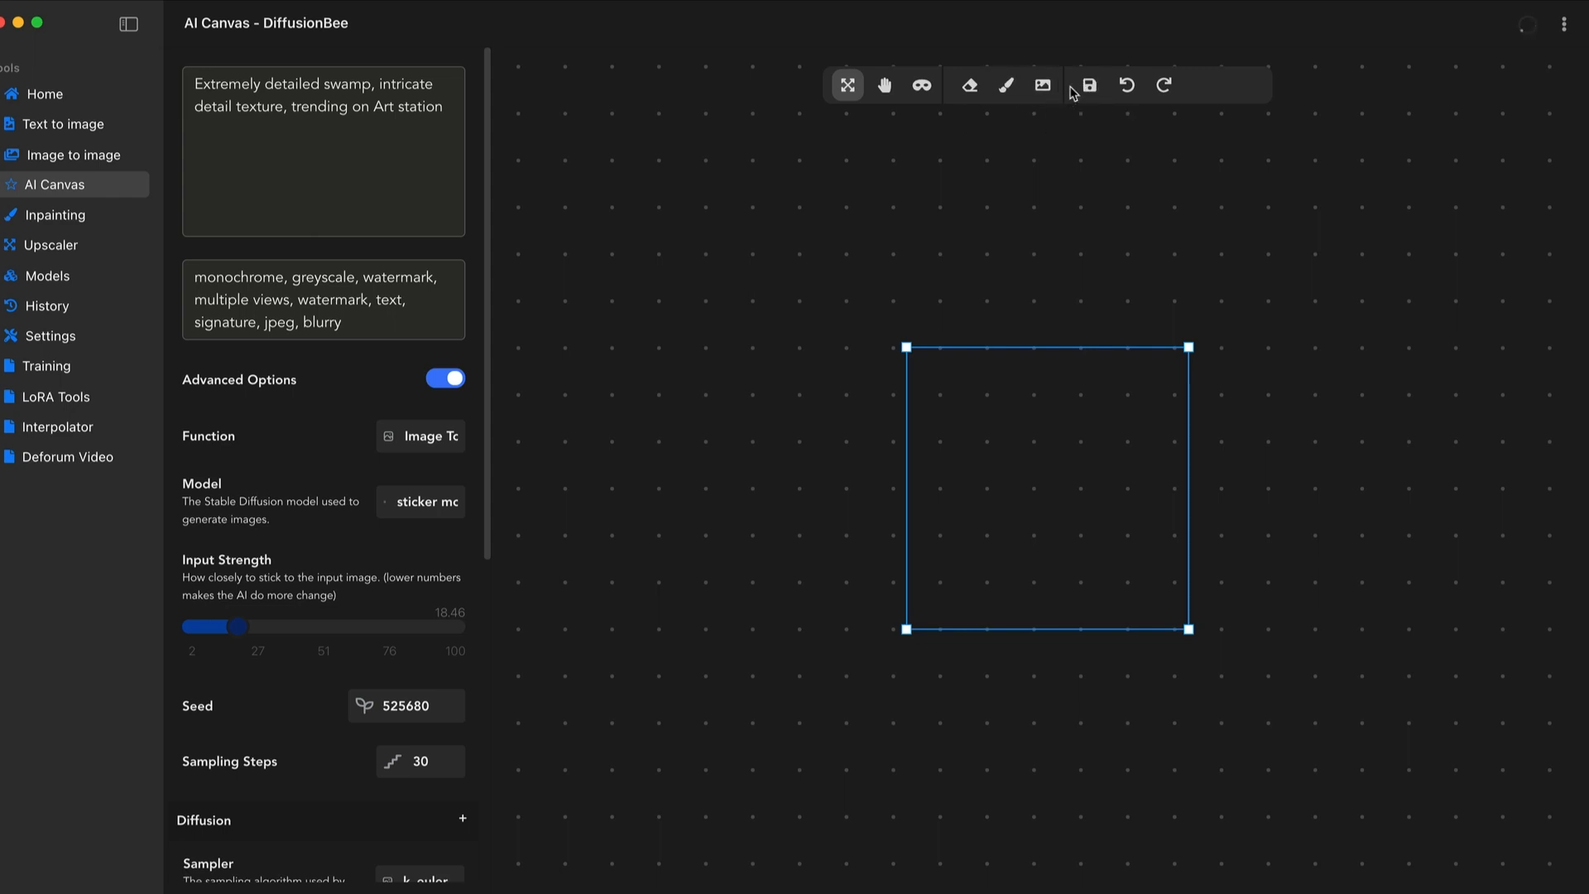
left_click(48, 306)
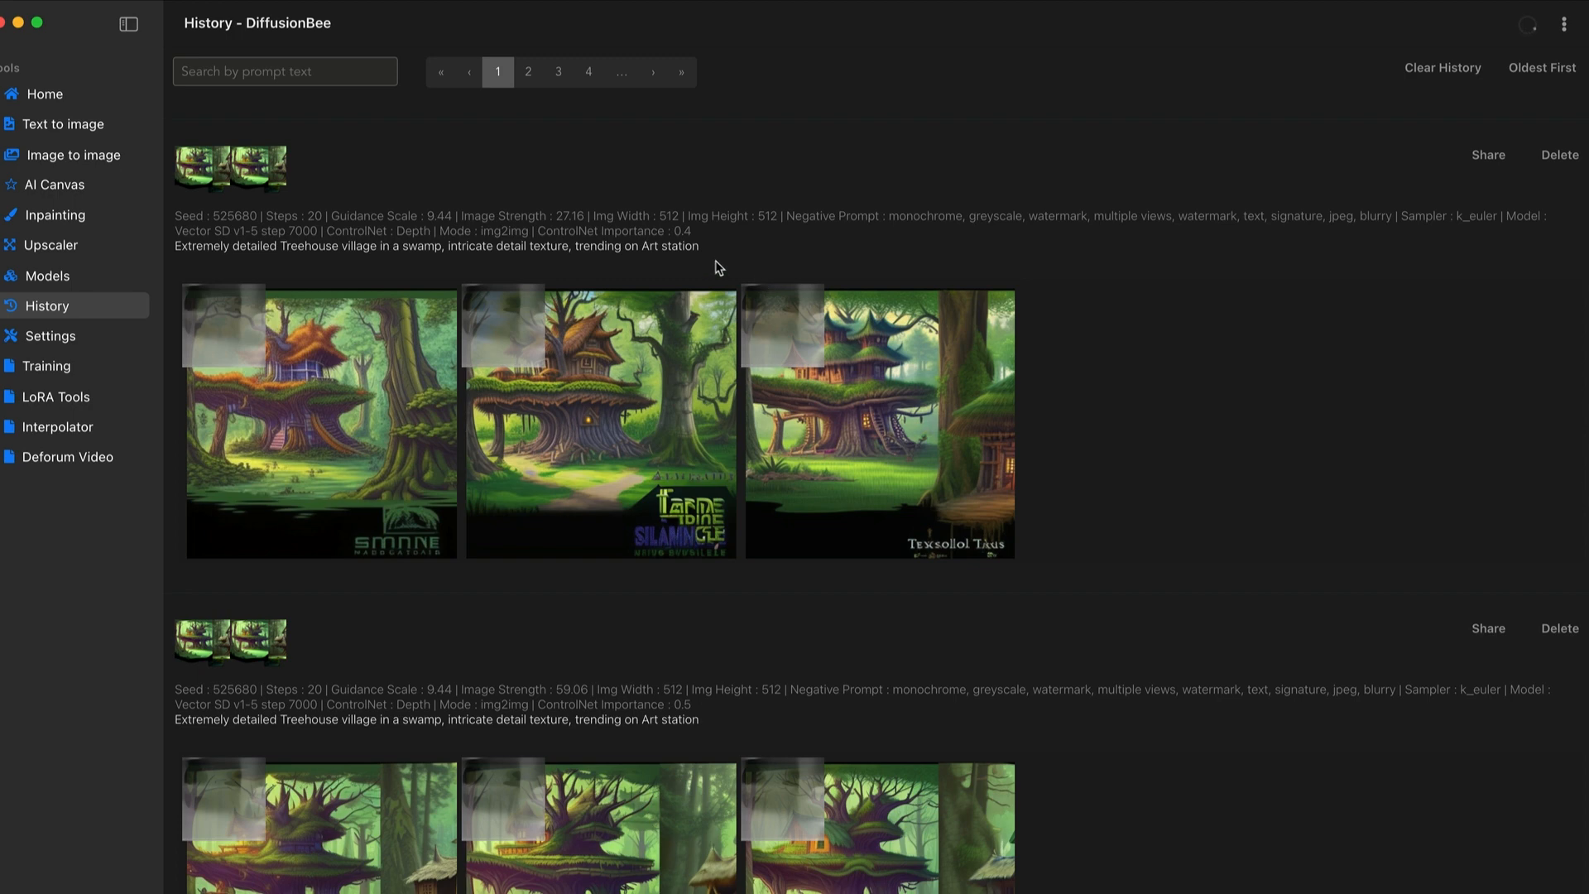